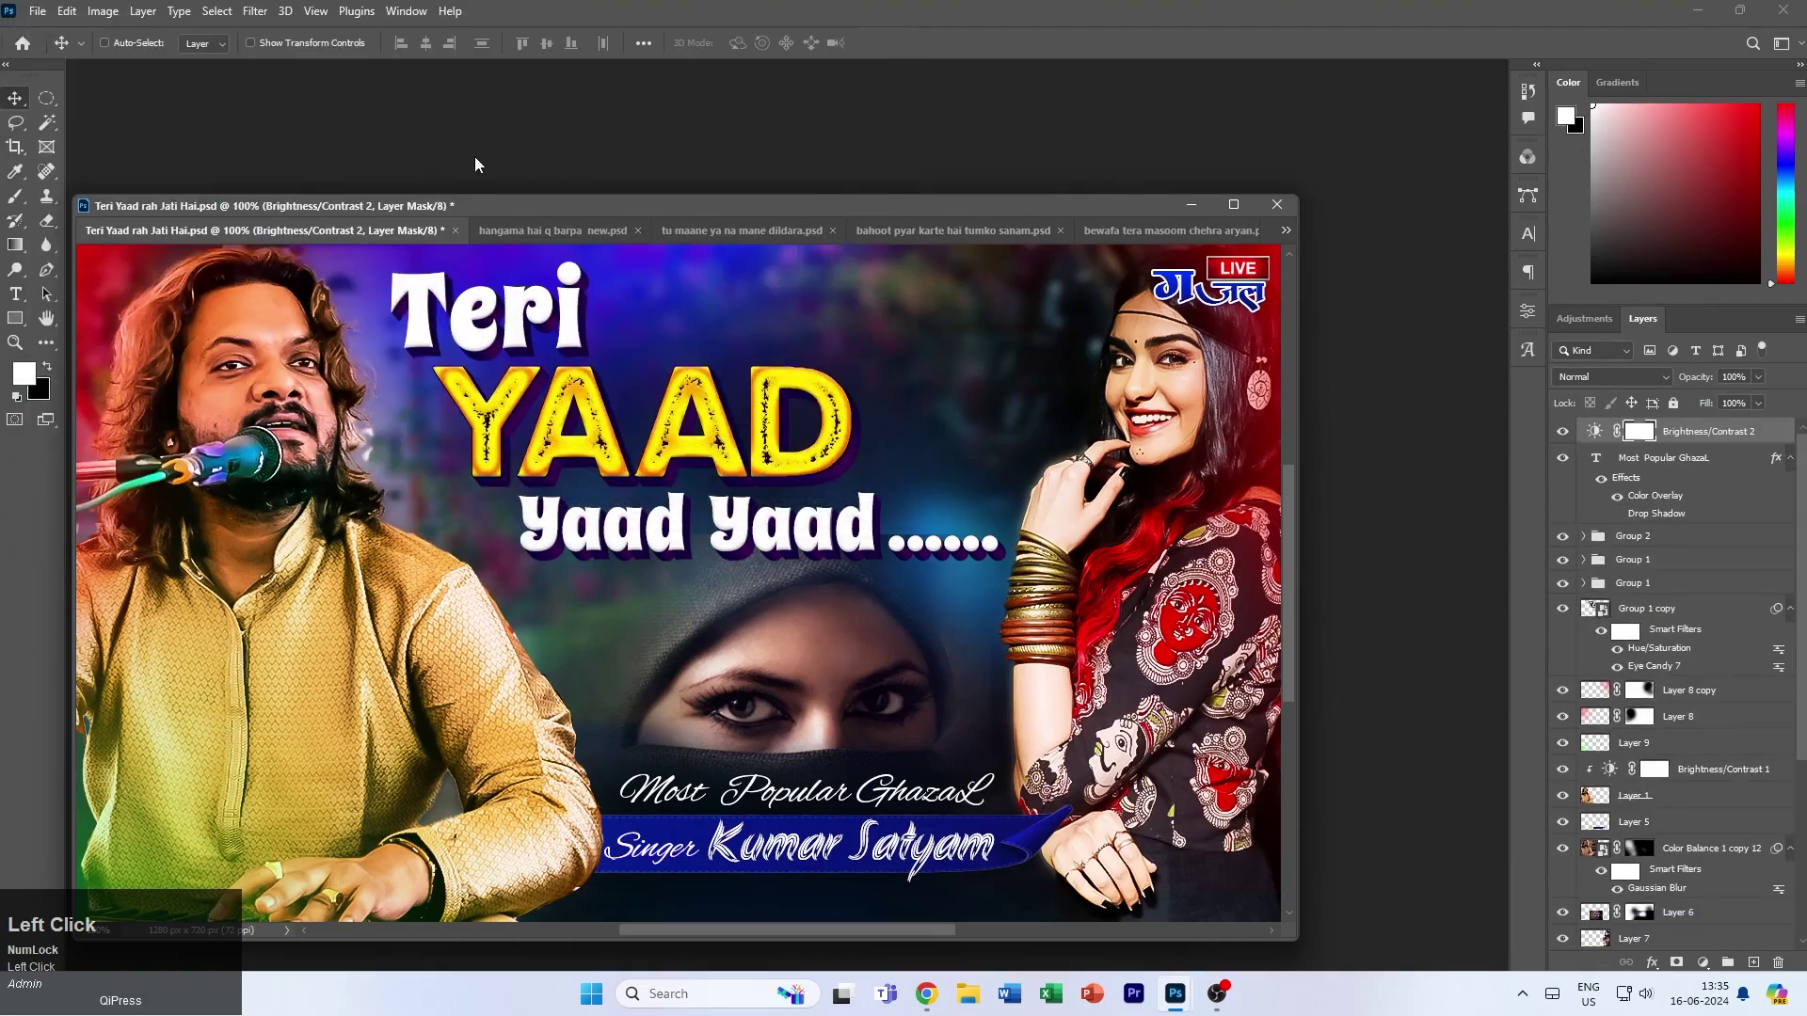
- Open lazzat e gam.psd from the SHIVAM PS folder and dock its window with the other open documents
{"action": "double_click", "coordinate": [544, 167]}
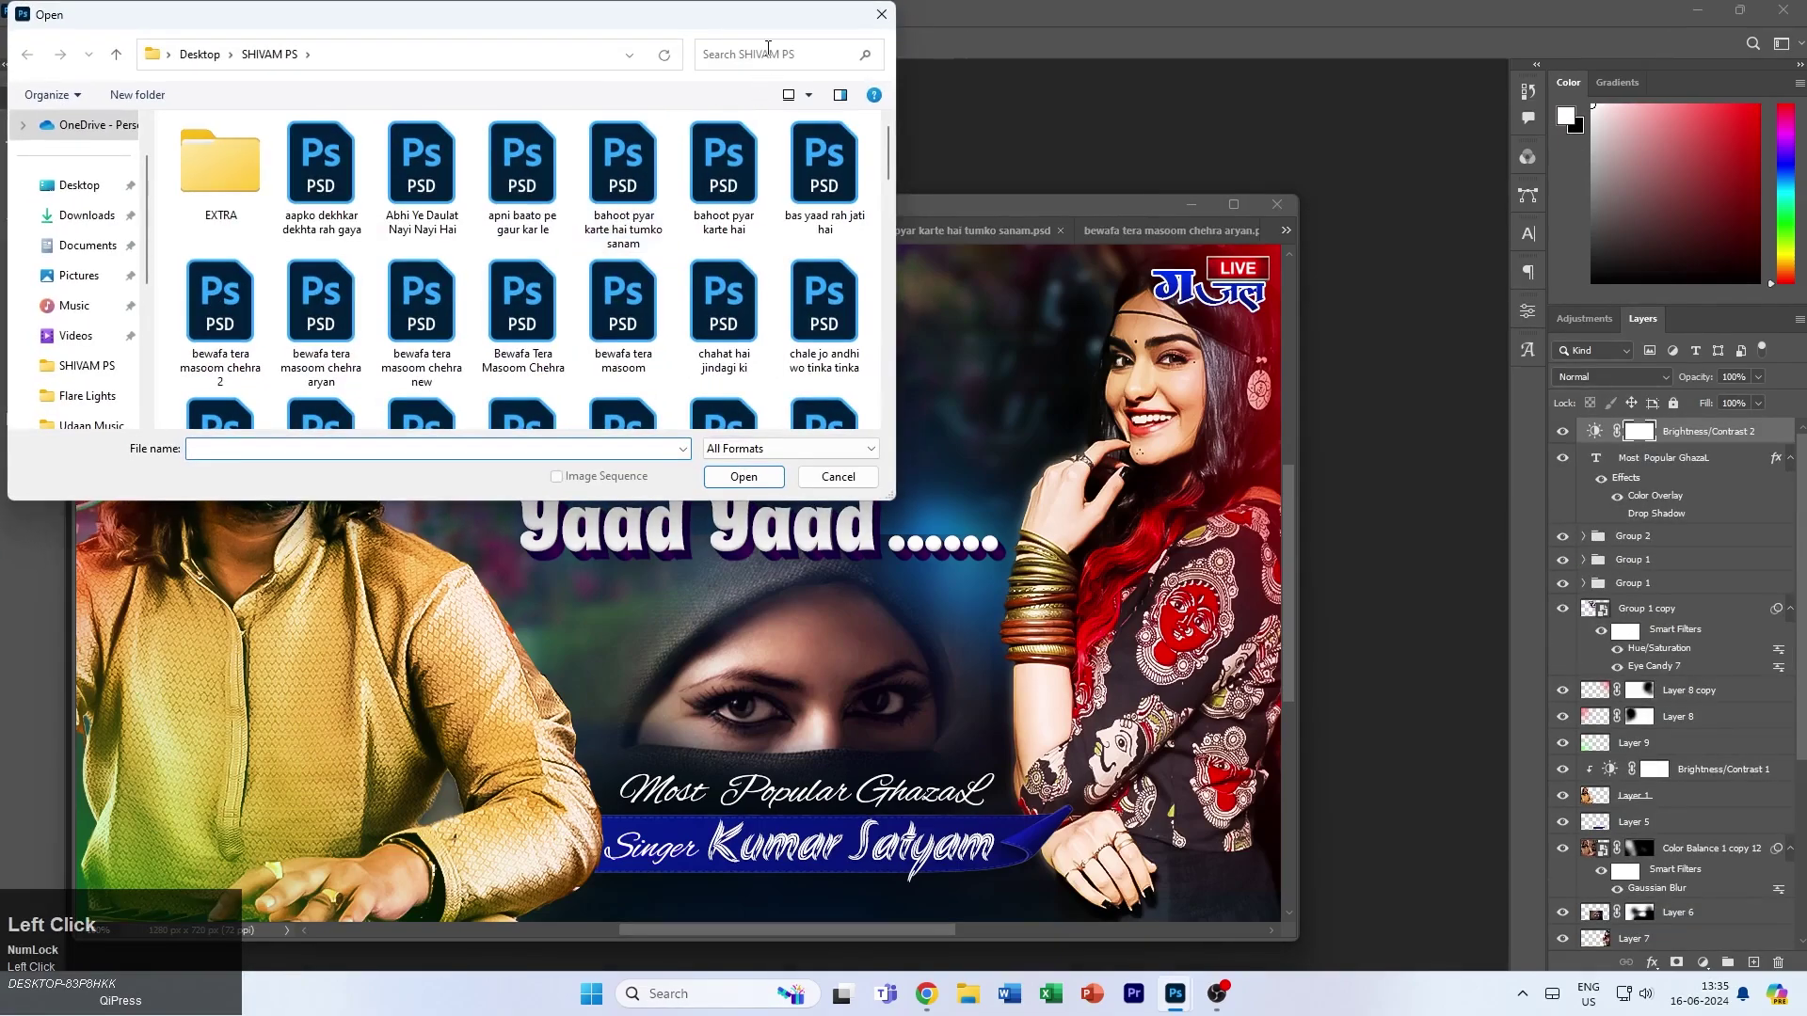
{"action": "type", "text": "lazz"}
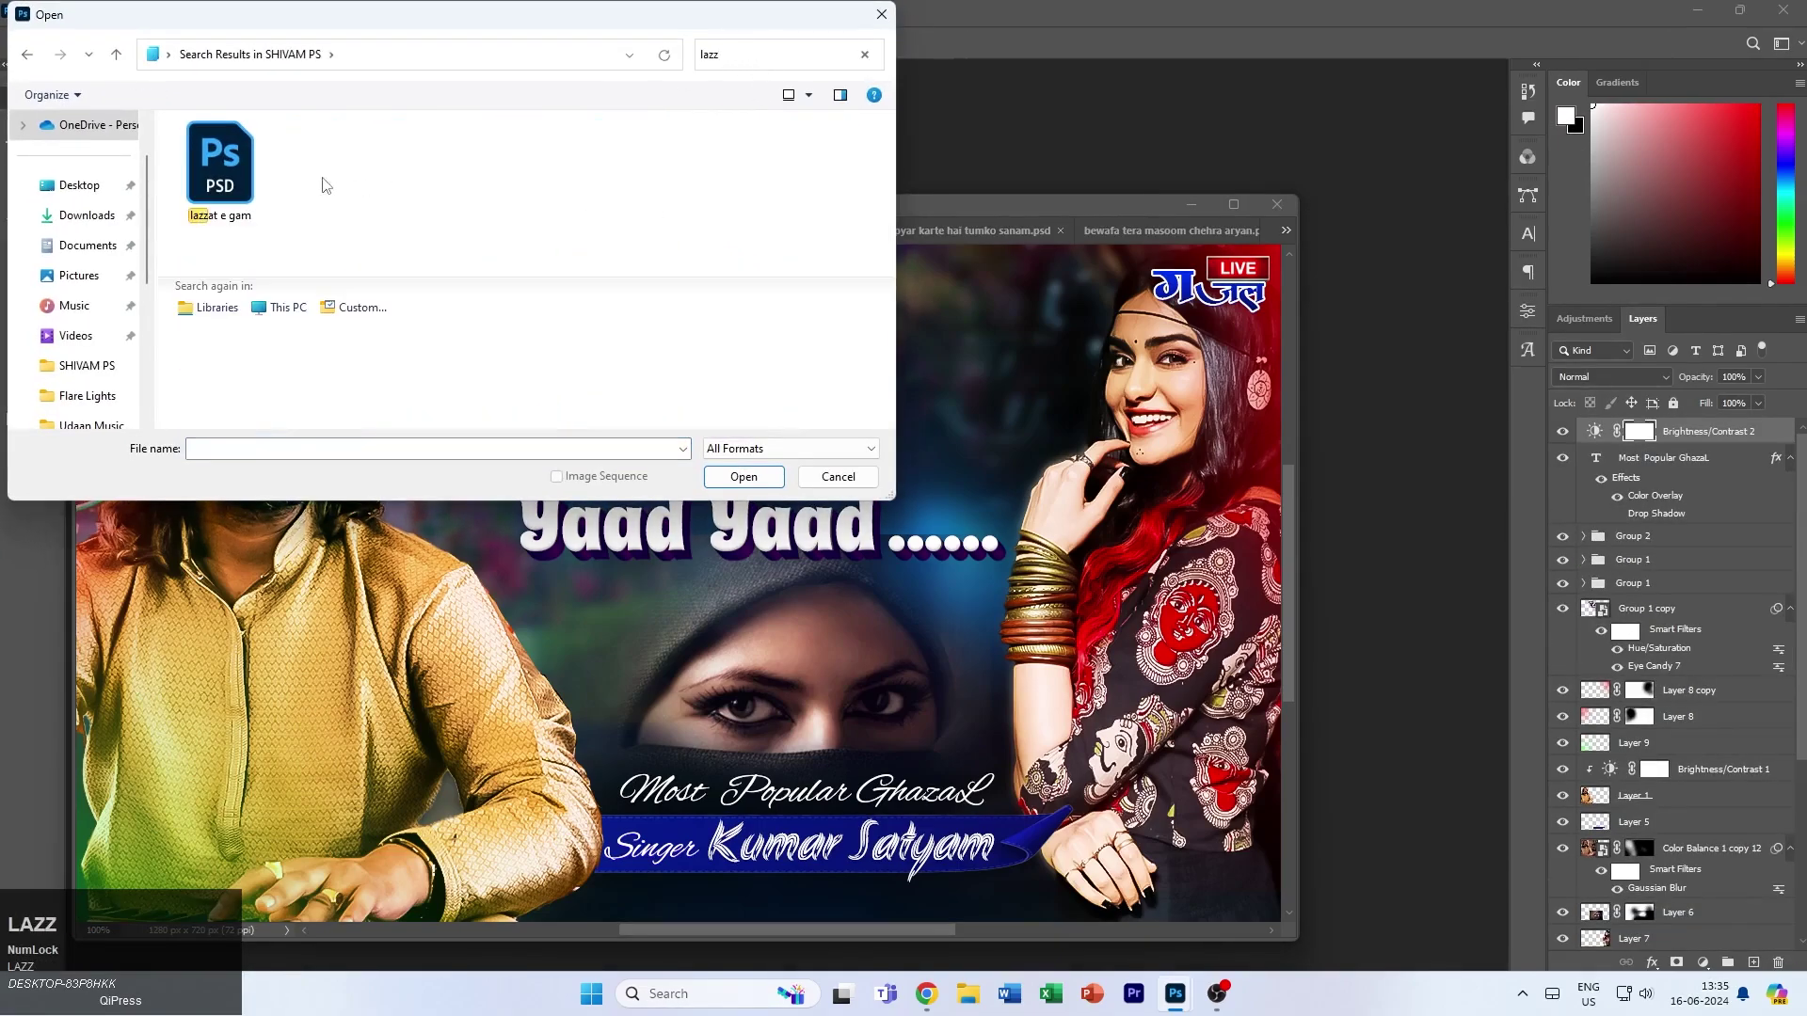
{"action": "double_click", "coordinate": [235, 177]}
{"action": "left_click_drag", "start_coordinate": [538, 200], "coordinate": [635, 75]}
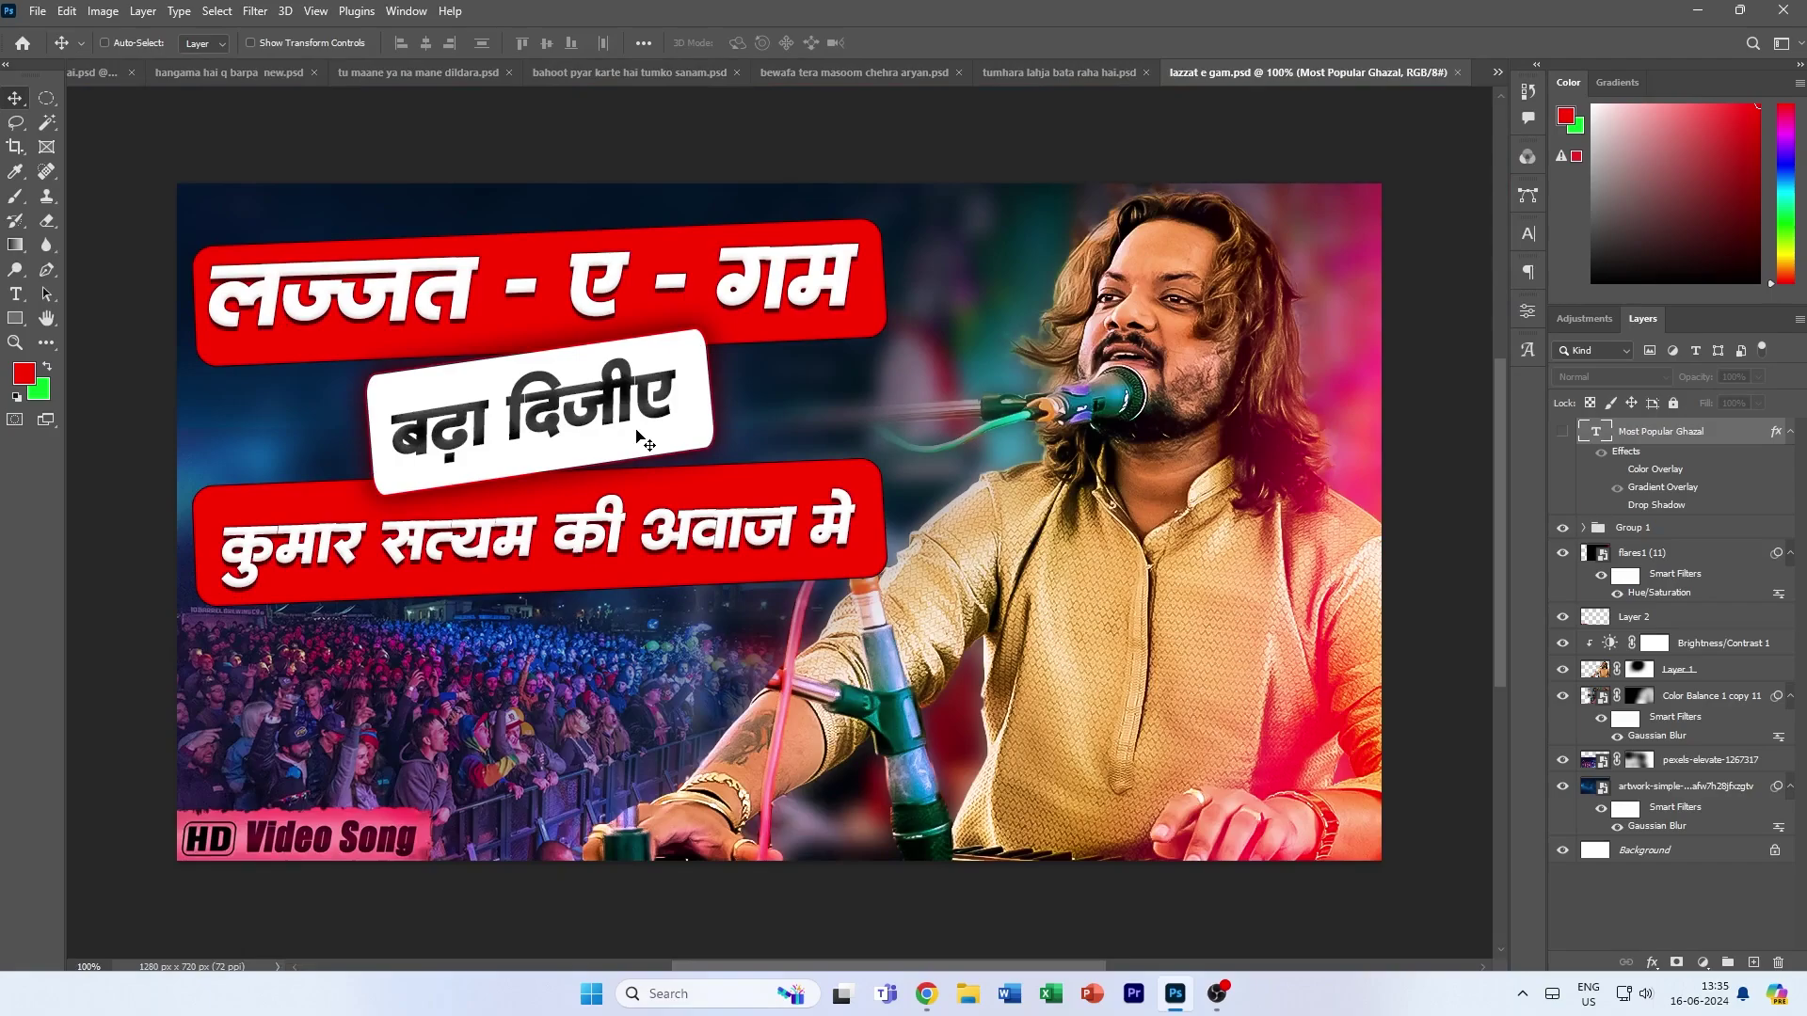
- Look through the open thumbnail designs and switch to bahoot pyar karte hai tumko sanam.psd
{"action": "left_click", "coordinate": [1058, 73]}
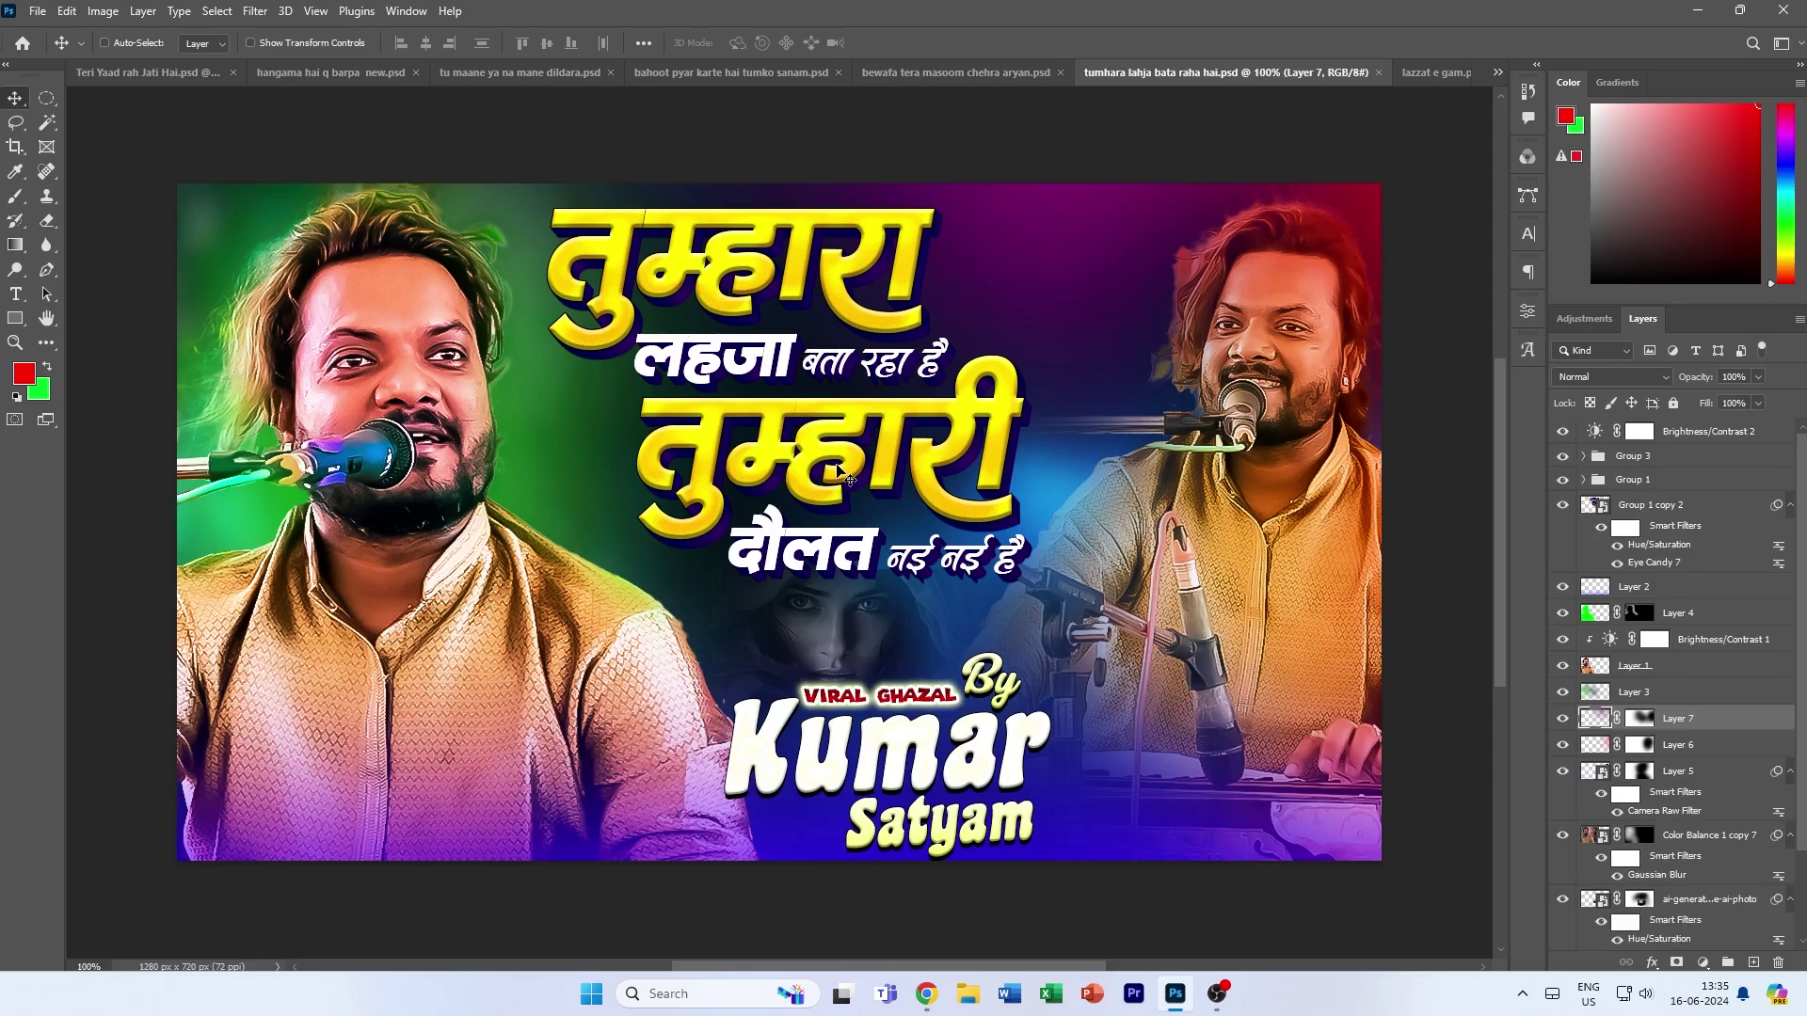
{"action": "left_click", "coordinate": [955, 72]}
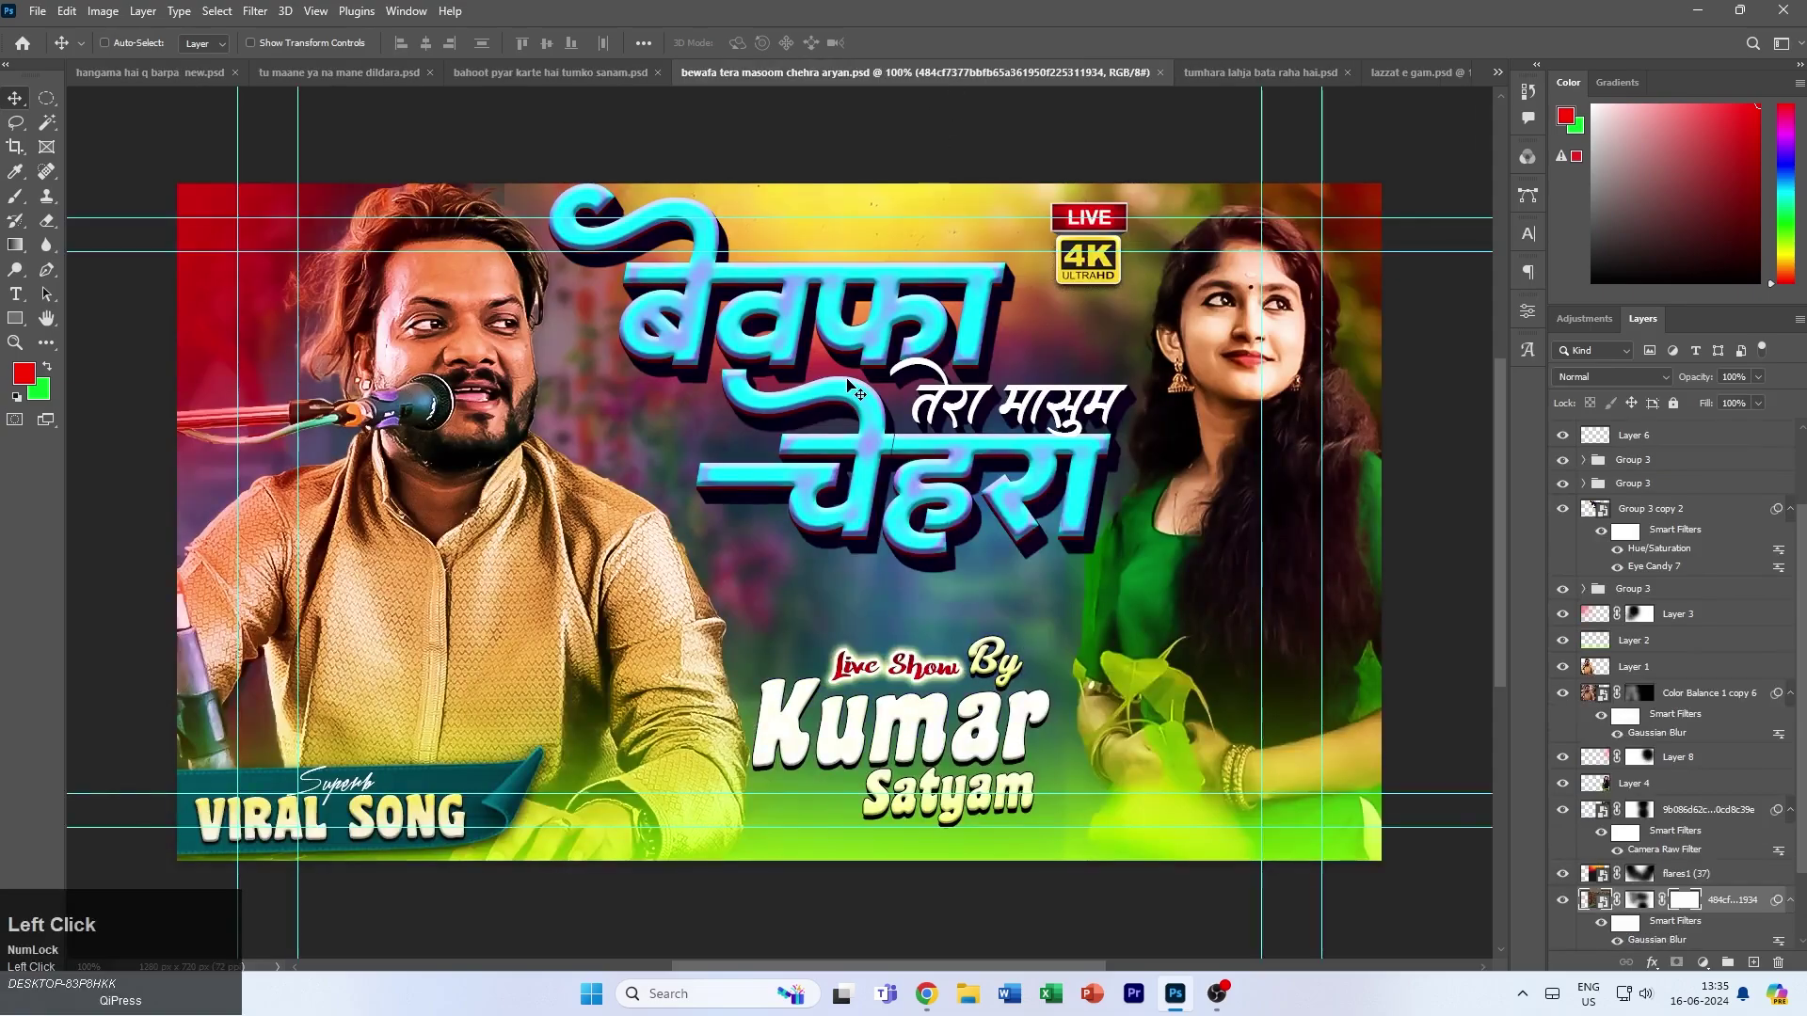
{"action": "left_click", "coordinate": [565, 73]}
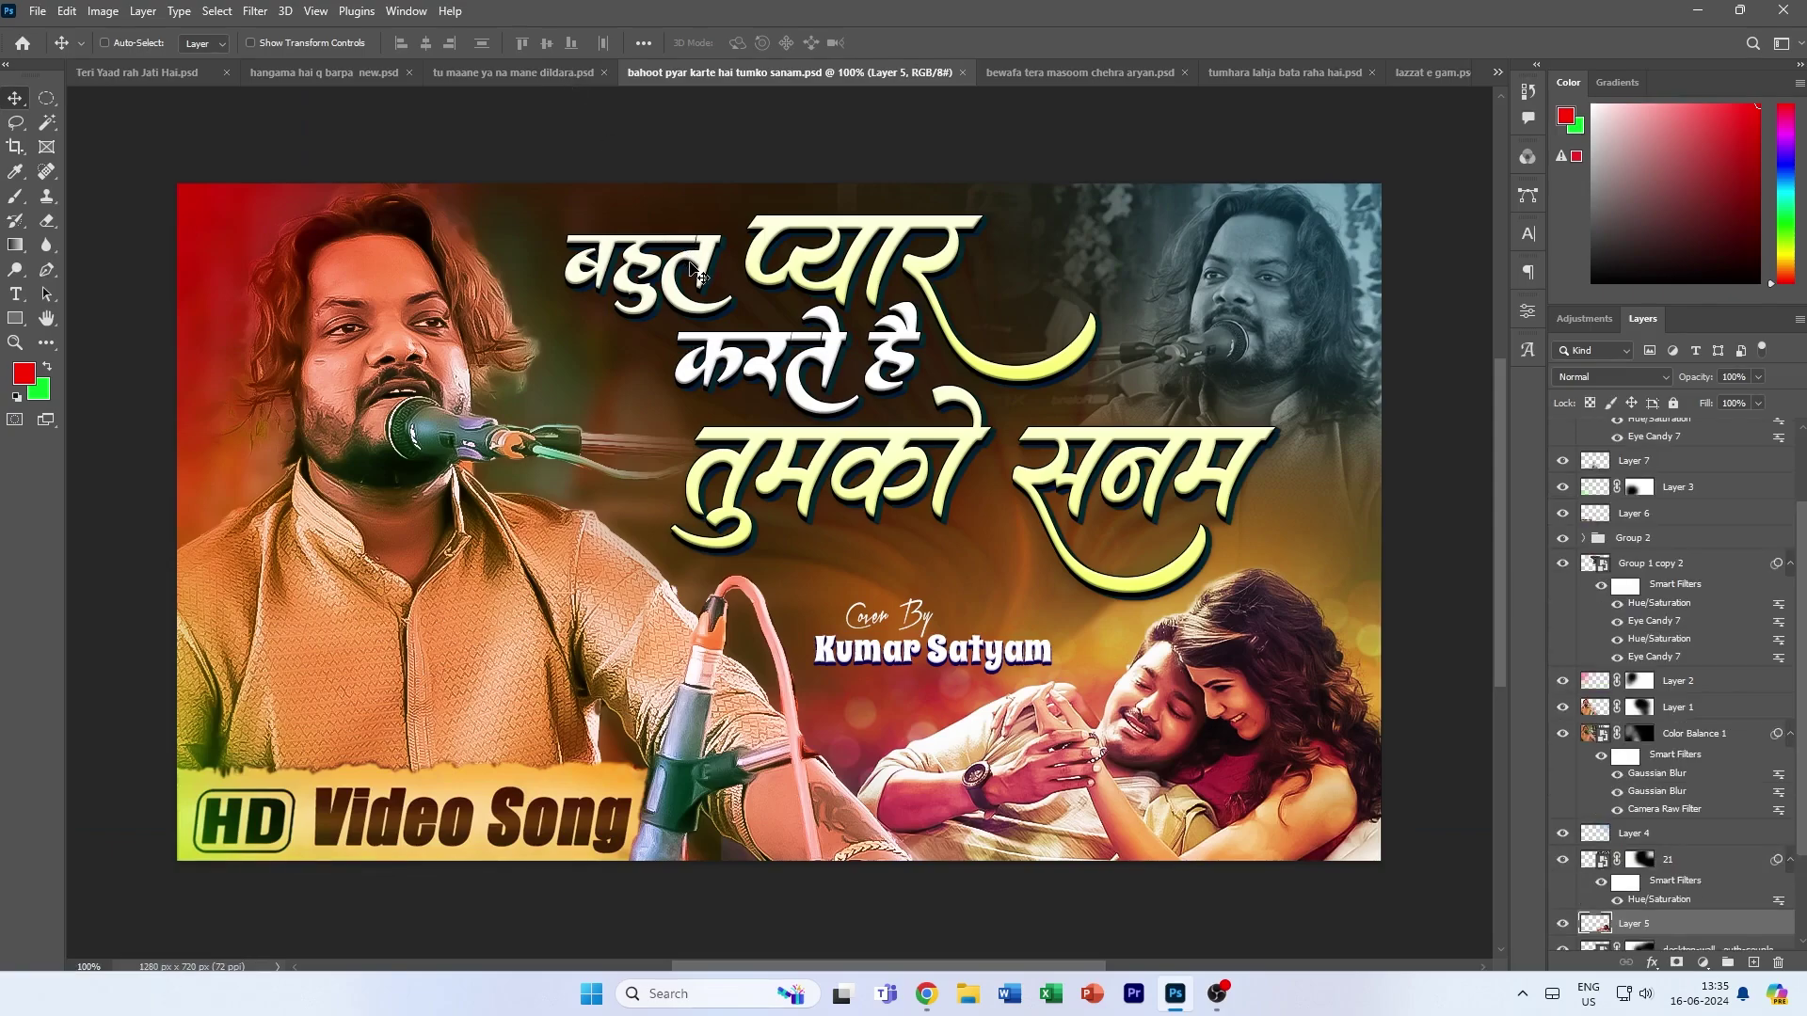
- Check what Group 1 contains by toggling its visibility, and hide the Group 1 copy layer
{"action": "scroll", "coordinate": [1584, 507], "scroll_direction": "up", "scroll_amount": 2}
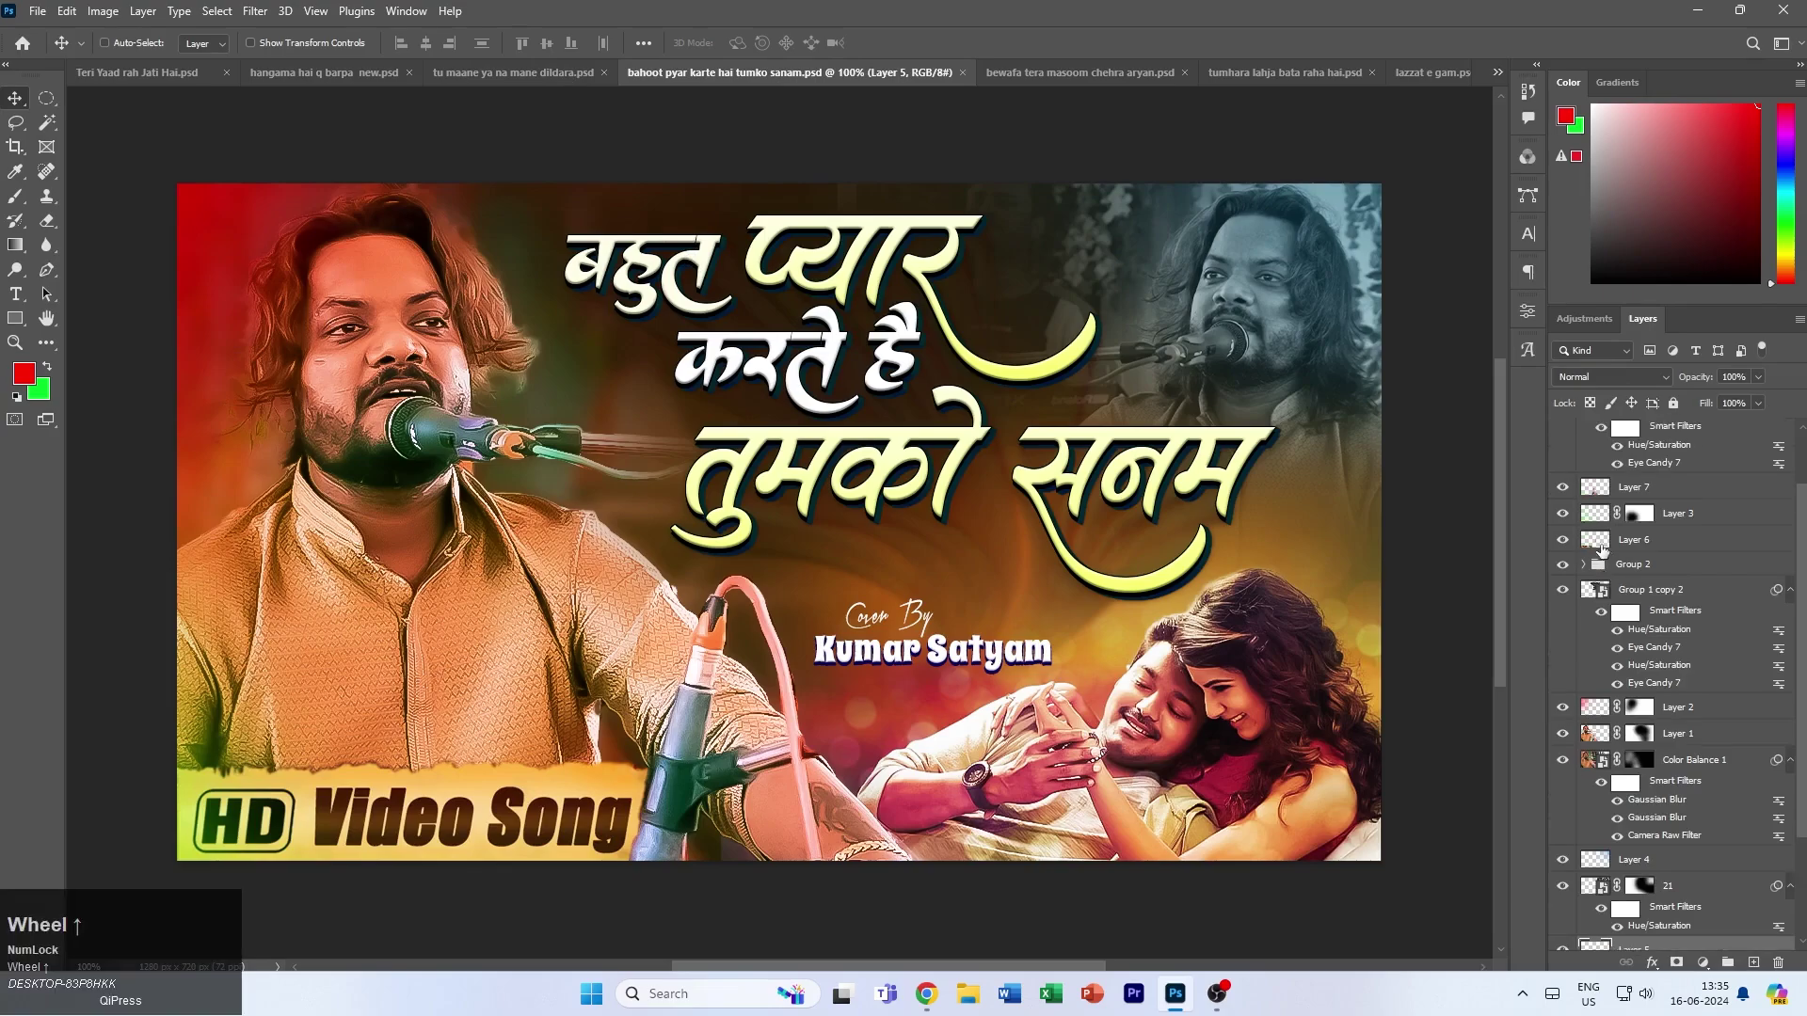
{"action": "scroll", "coordinate": [1558, 496], "scroll_direction": "up", "scroll_amount": 2}
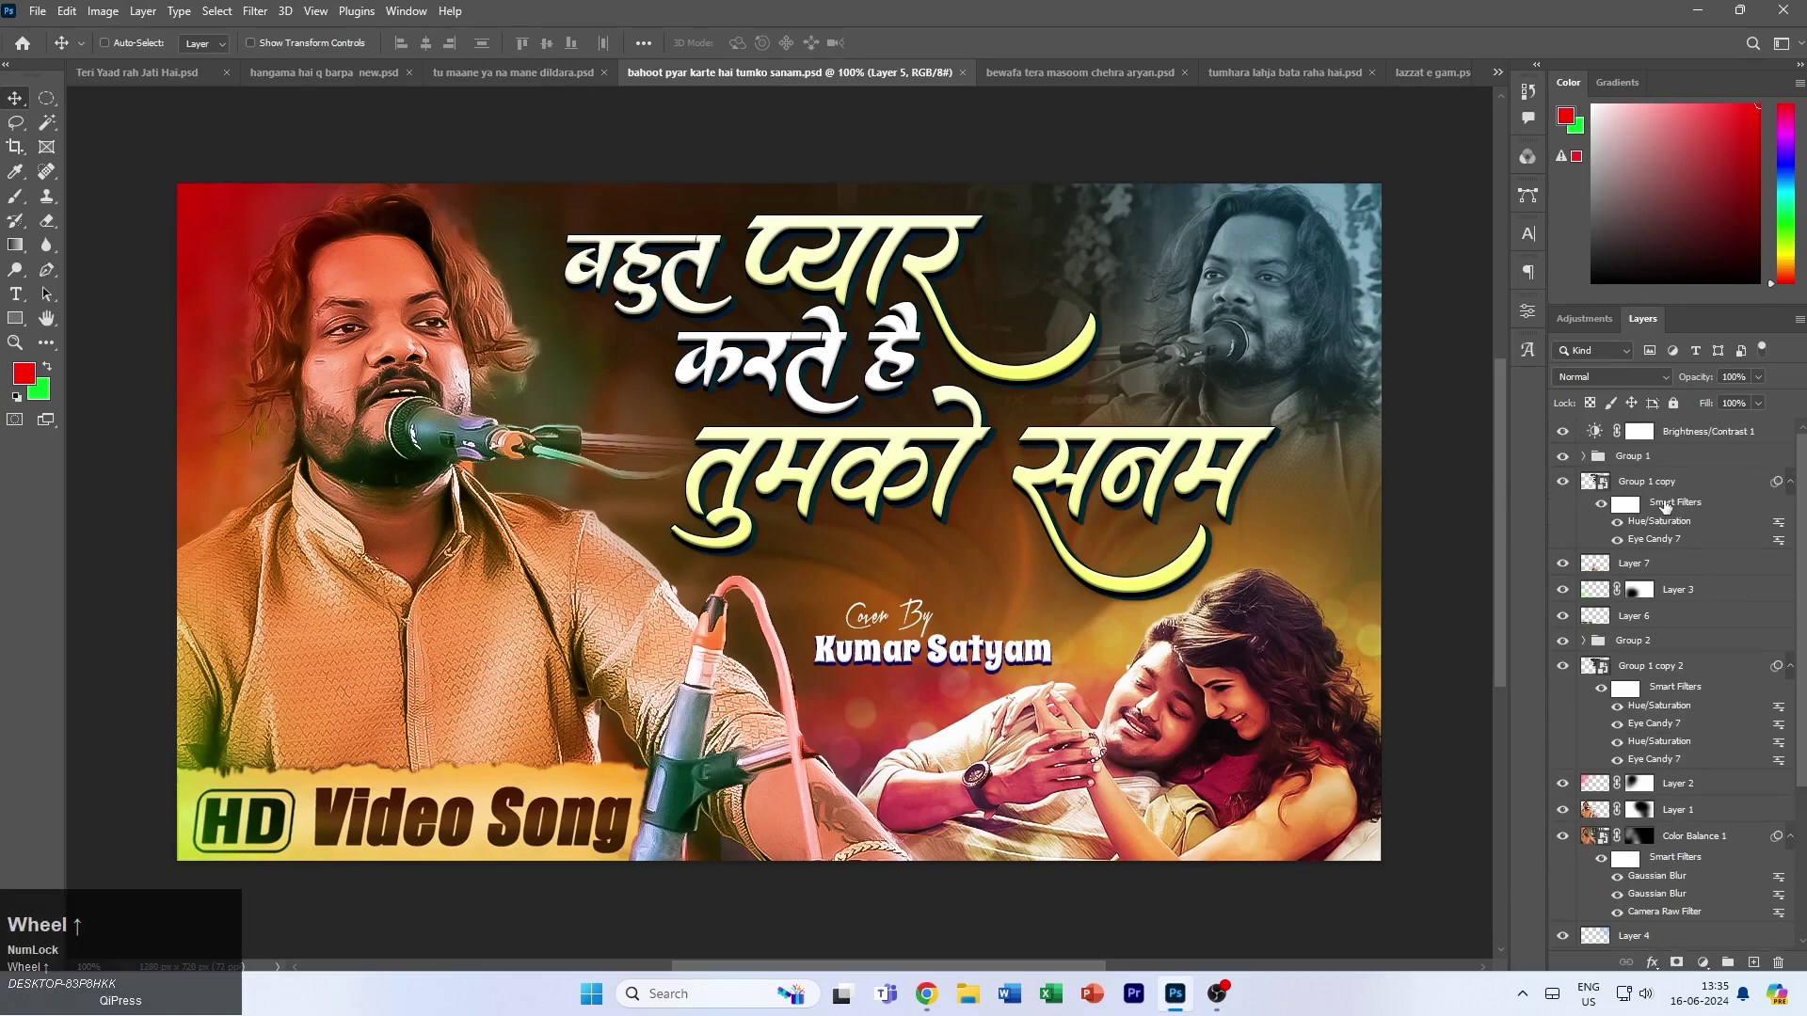
{"action": "left_click", "coordinate": [1563, 456]}
{"action": "left_click", "coordinate": [1564, 457]}
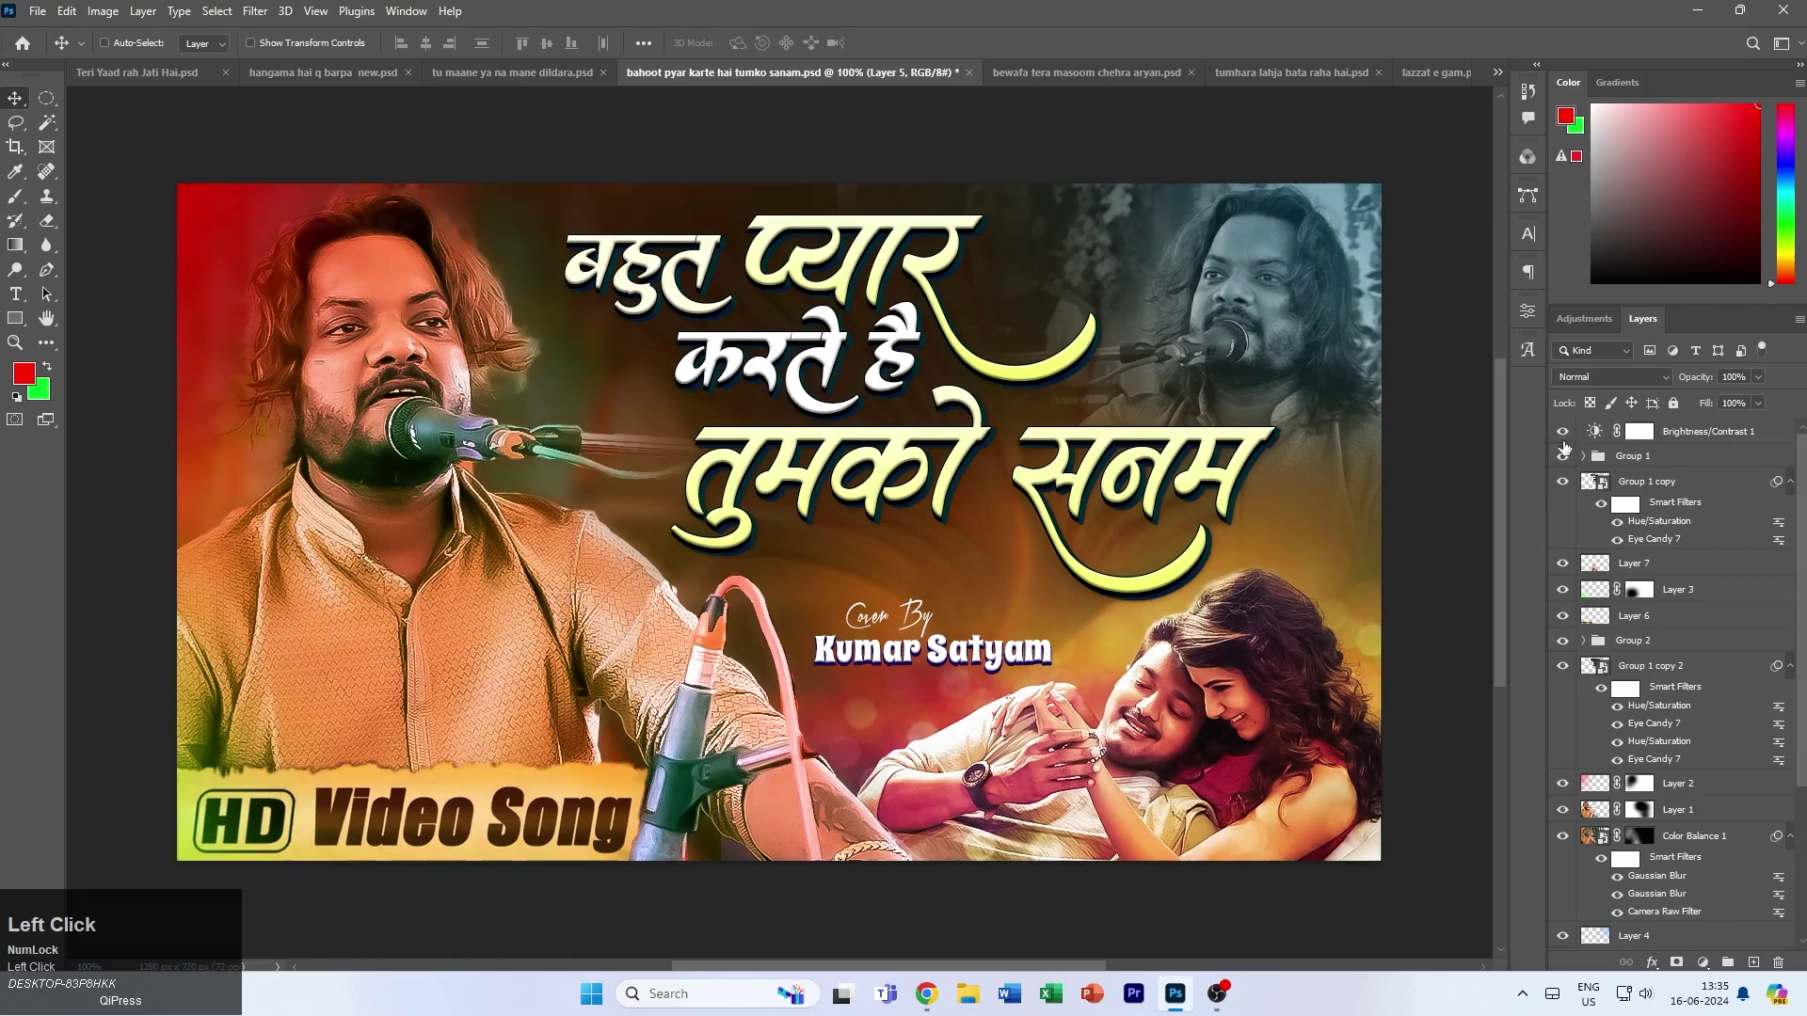
{"action": "left_click", "coordinate": [1563, 484]}
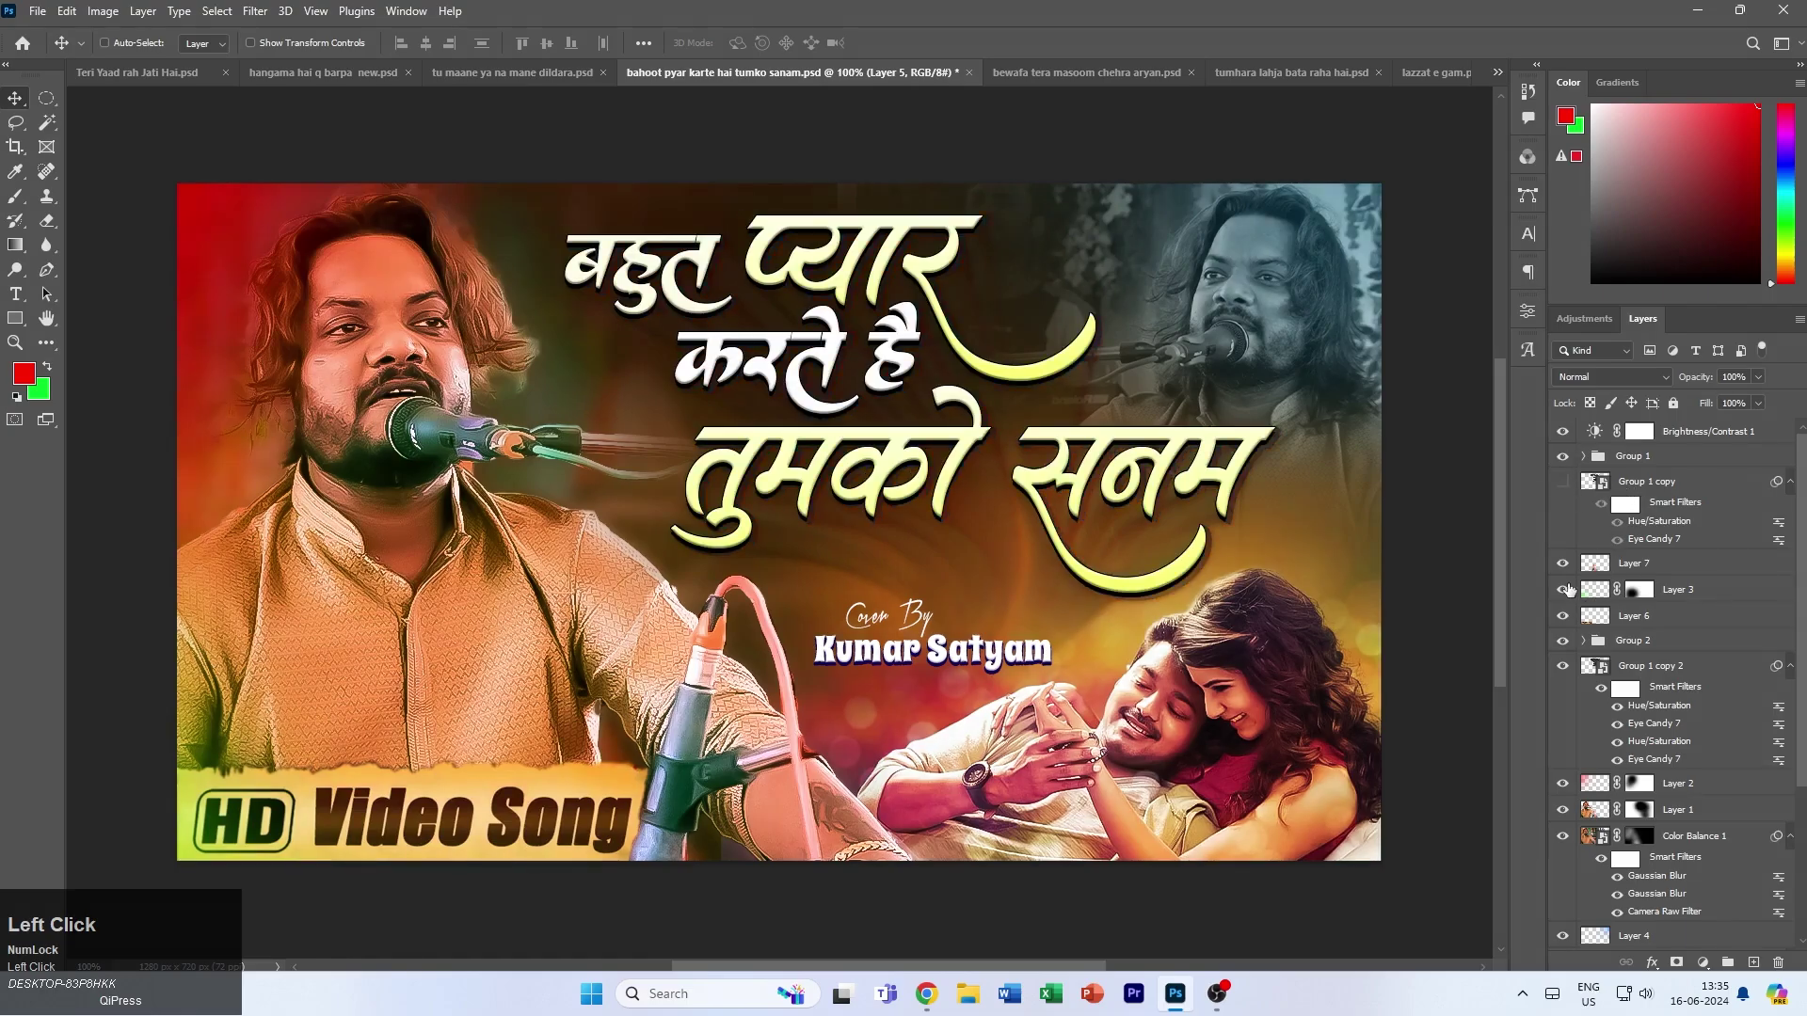
- Identify Layer 7 by toggling its visibility and delete it
{"action": "left_click", "coordinate": [1563, 565]}
{"action": "left_click", "coordinate": [1562, 568]}
{"action": "left_click", "coordinate": [1633, 573]}
{"action": "key", "text": "Delete"}
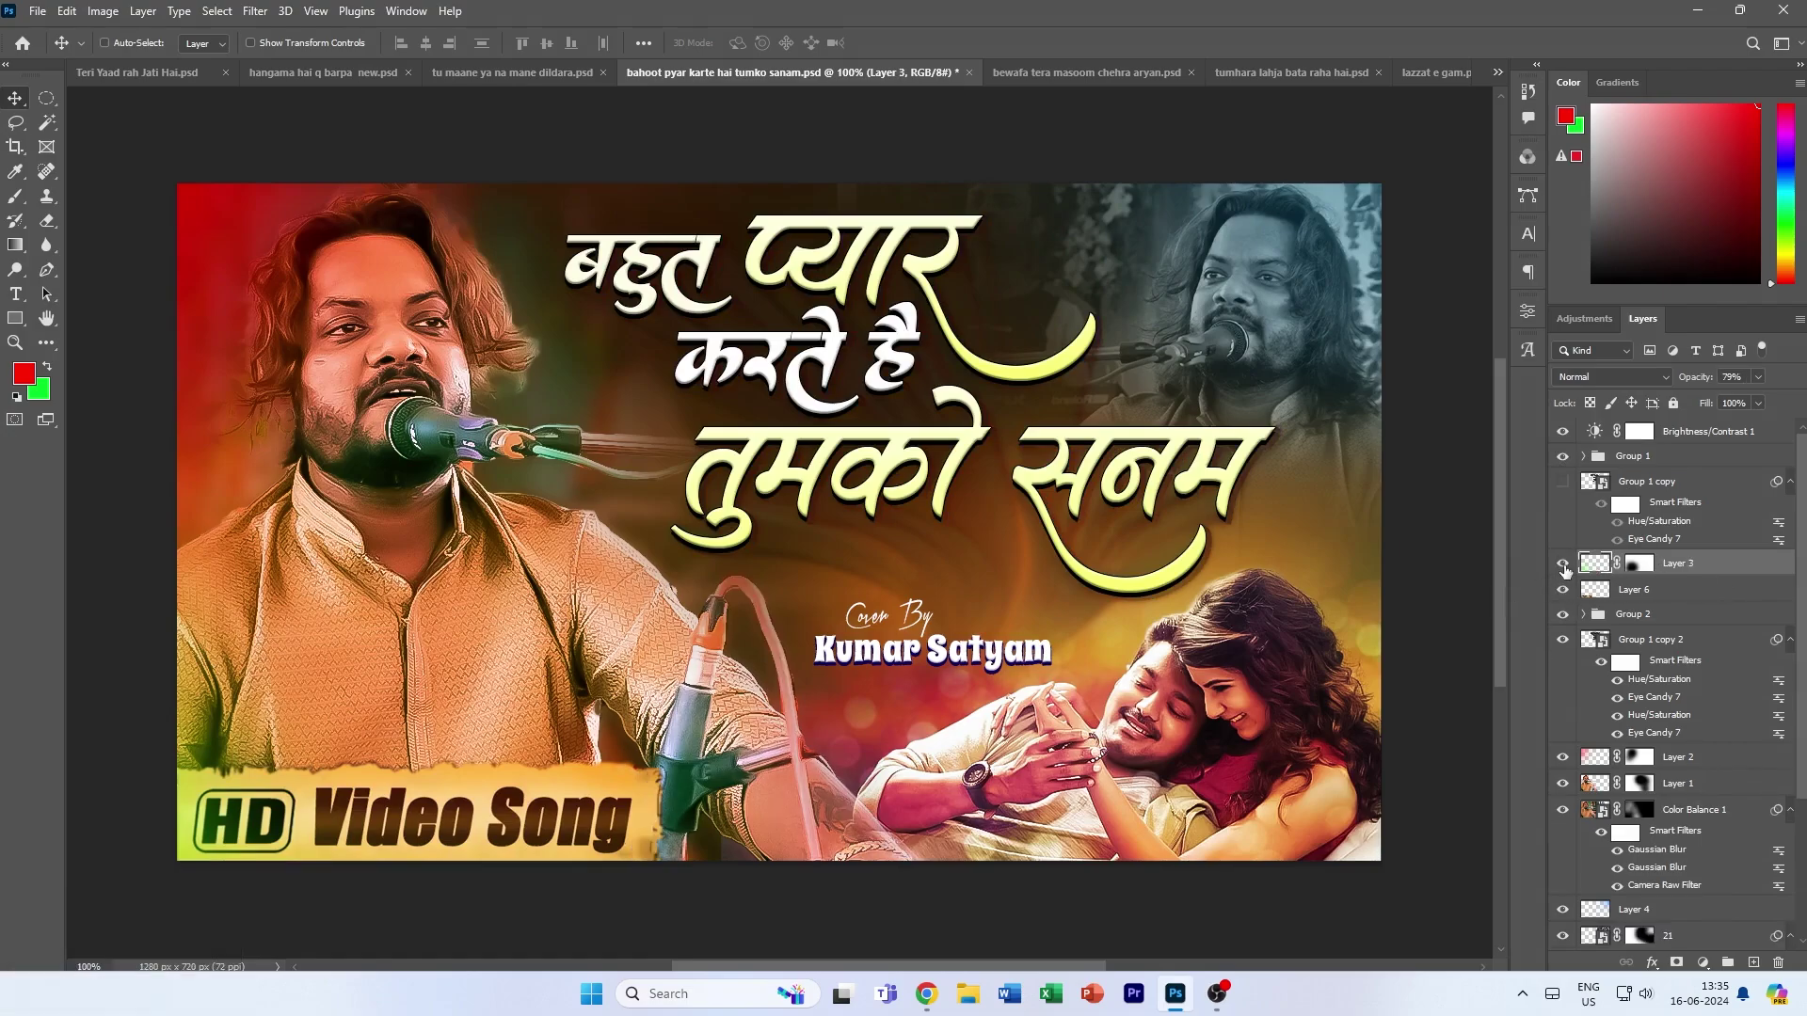
- Hide Layer 6 and Group 2 to remove the video song banner and singer credit from view
{"action": "left_click", "coordinate": [1560, 596]}
{"action": "left_click", "coordinate": [1561, 596]}
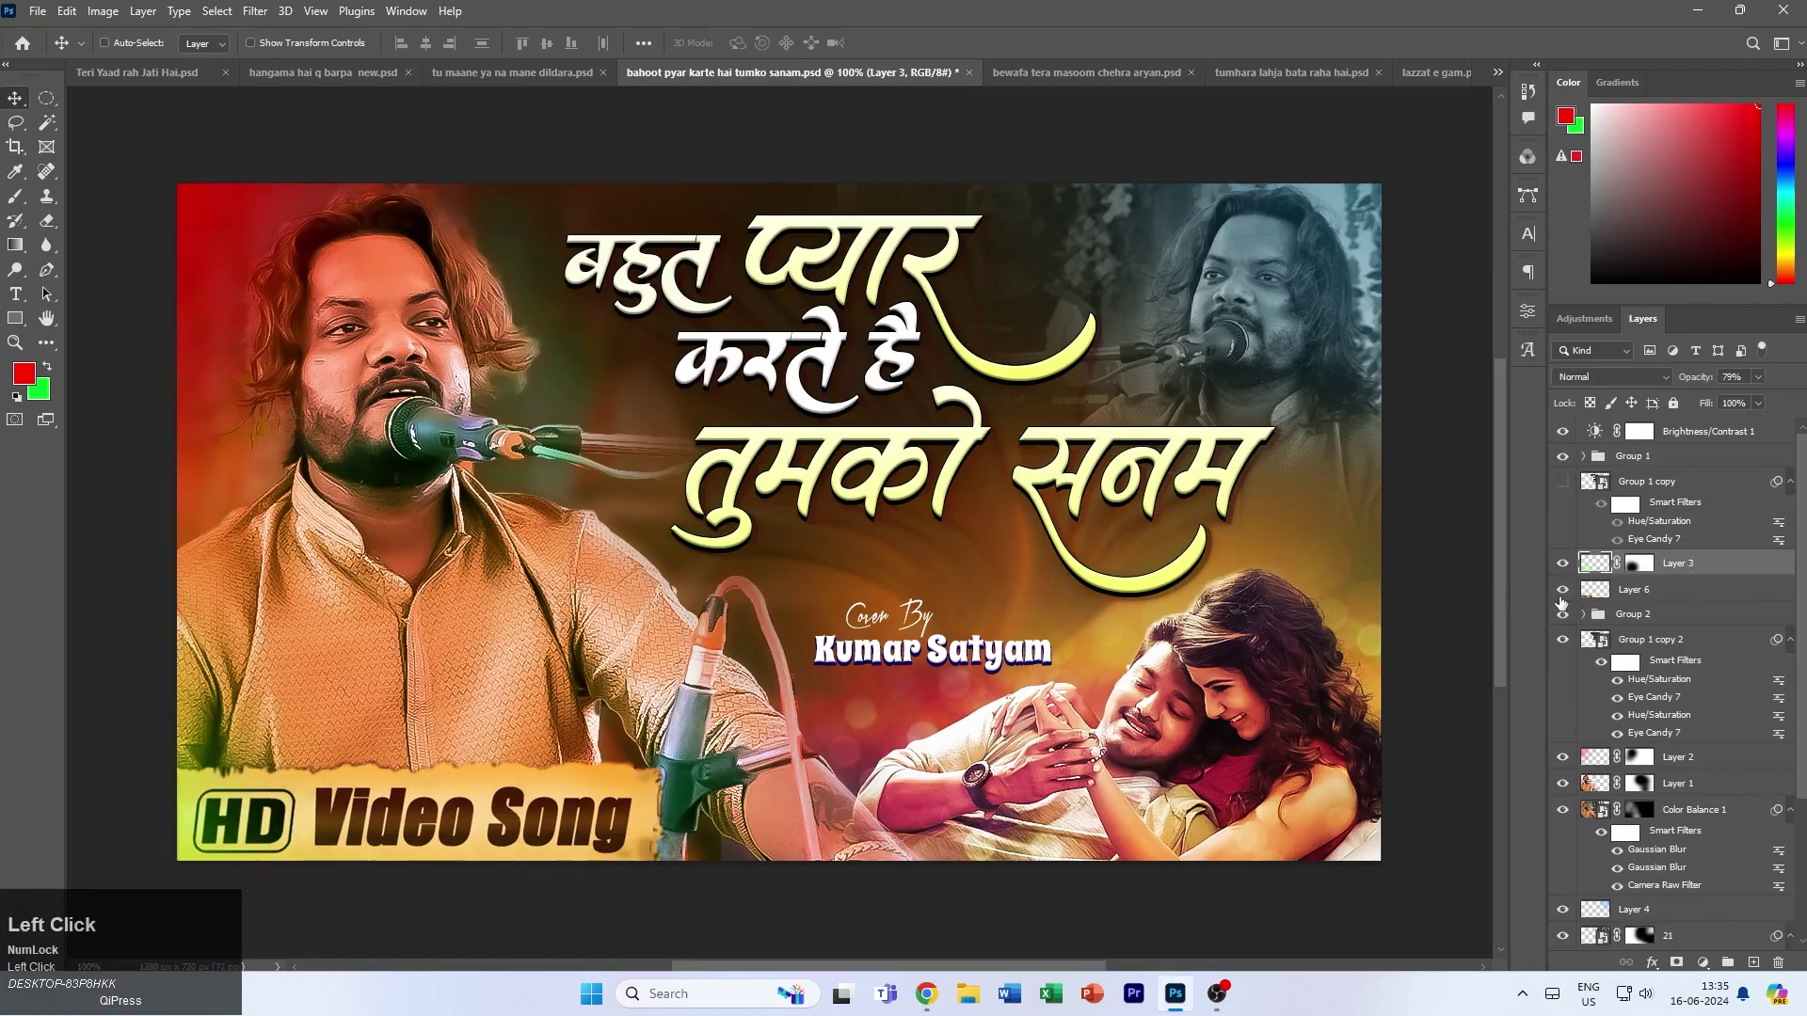
{"action": "left_click", "coordinate": [1560, 596]}
{"action": "left_click", "coordinate": [1561, 621]}
{"action": "left_click", "coordinate": [1561, 622]}
{"action": "left_click", "coordinate": [1561, 621]}
- Hide Group 1 copy 2, move it above Layer 3, and hide the Group 1 title text
{"action": "left_click", "coordinate": [1563, 639]}
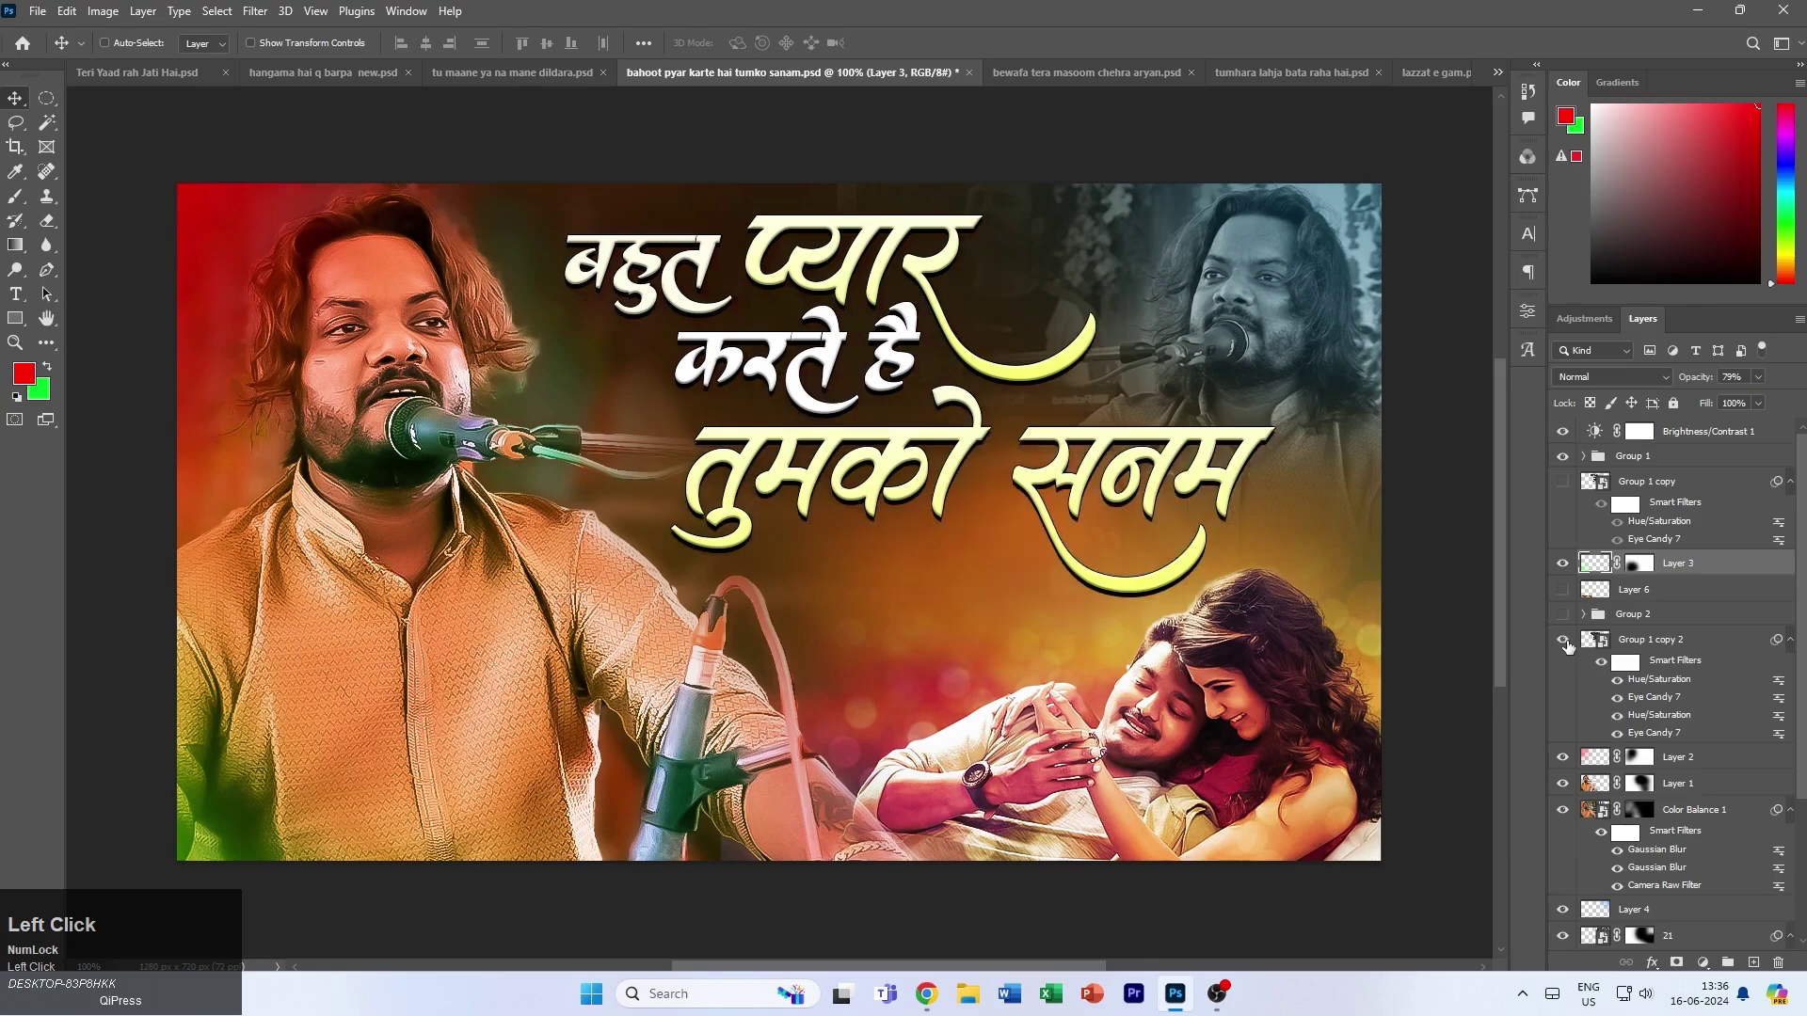
{"action": "left_click", "coordinate": [1564, 639]}
{"action": "left_click", "coordinate": [1563, 639]}
{"action": "left_click_drag", "start_coordinate": [1628, 649], "coordinate": [1598, 557]}
{"action": "left_click", "coordinate": [1562, 460]}
- Move Layer 3 below Group 2 so it sits directly above Layer 2
{"action": "scroll", "coordinate": [1577, 584], "scroll_direction": "down", "scroll_amount": 3}
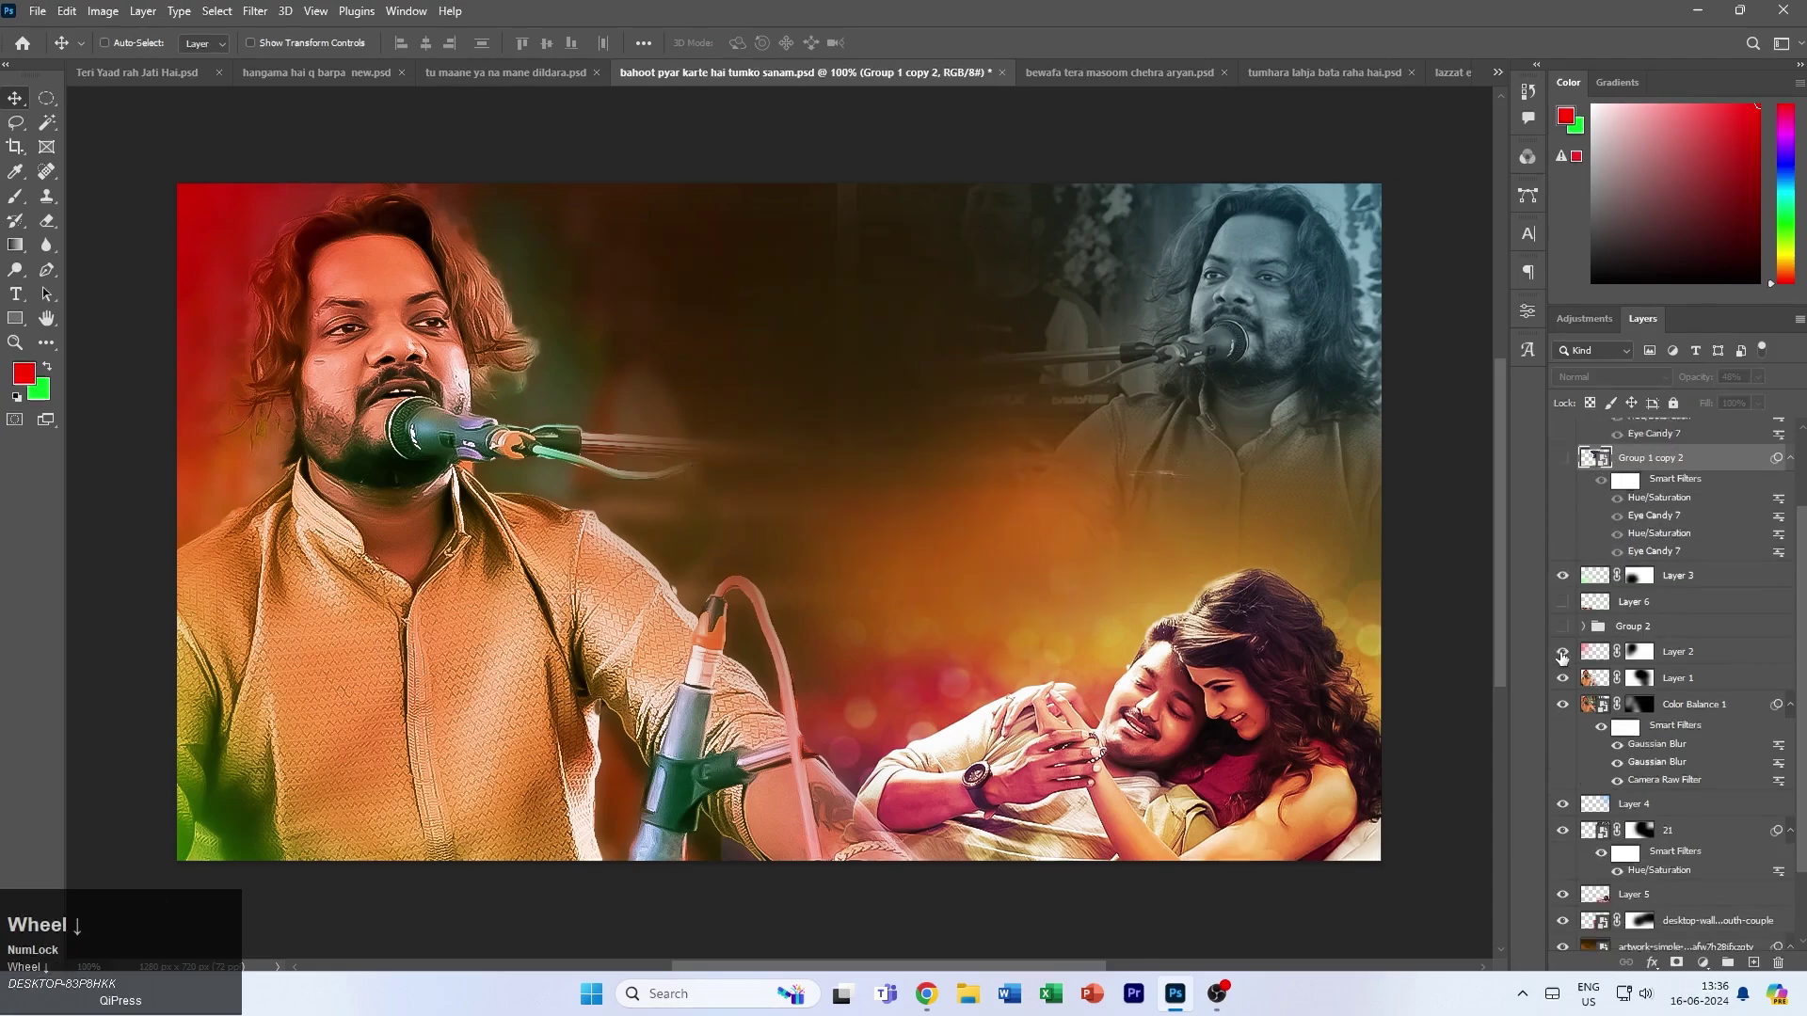
{"action": "left_click", "coordinate": [1564, 555]}
{"action": "left_click", "coordinate": [1564, 555]}
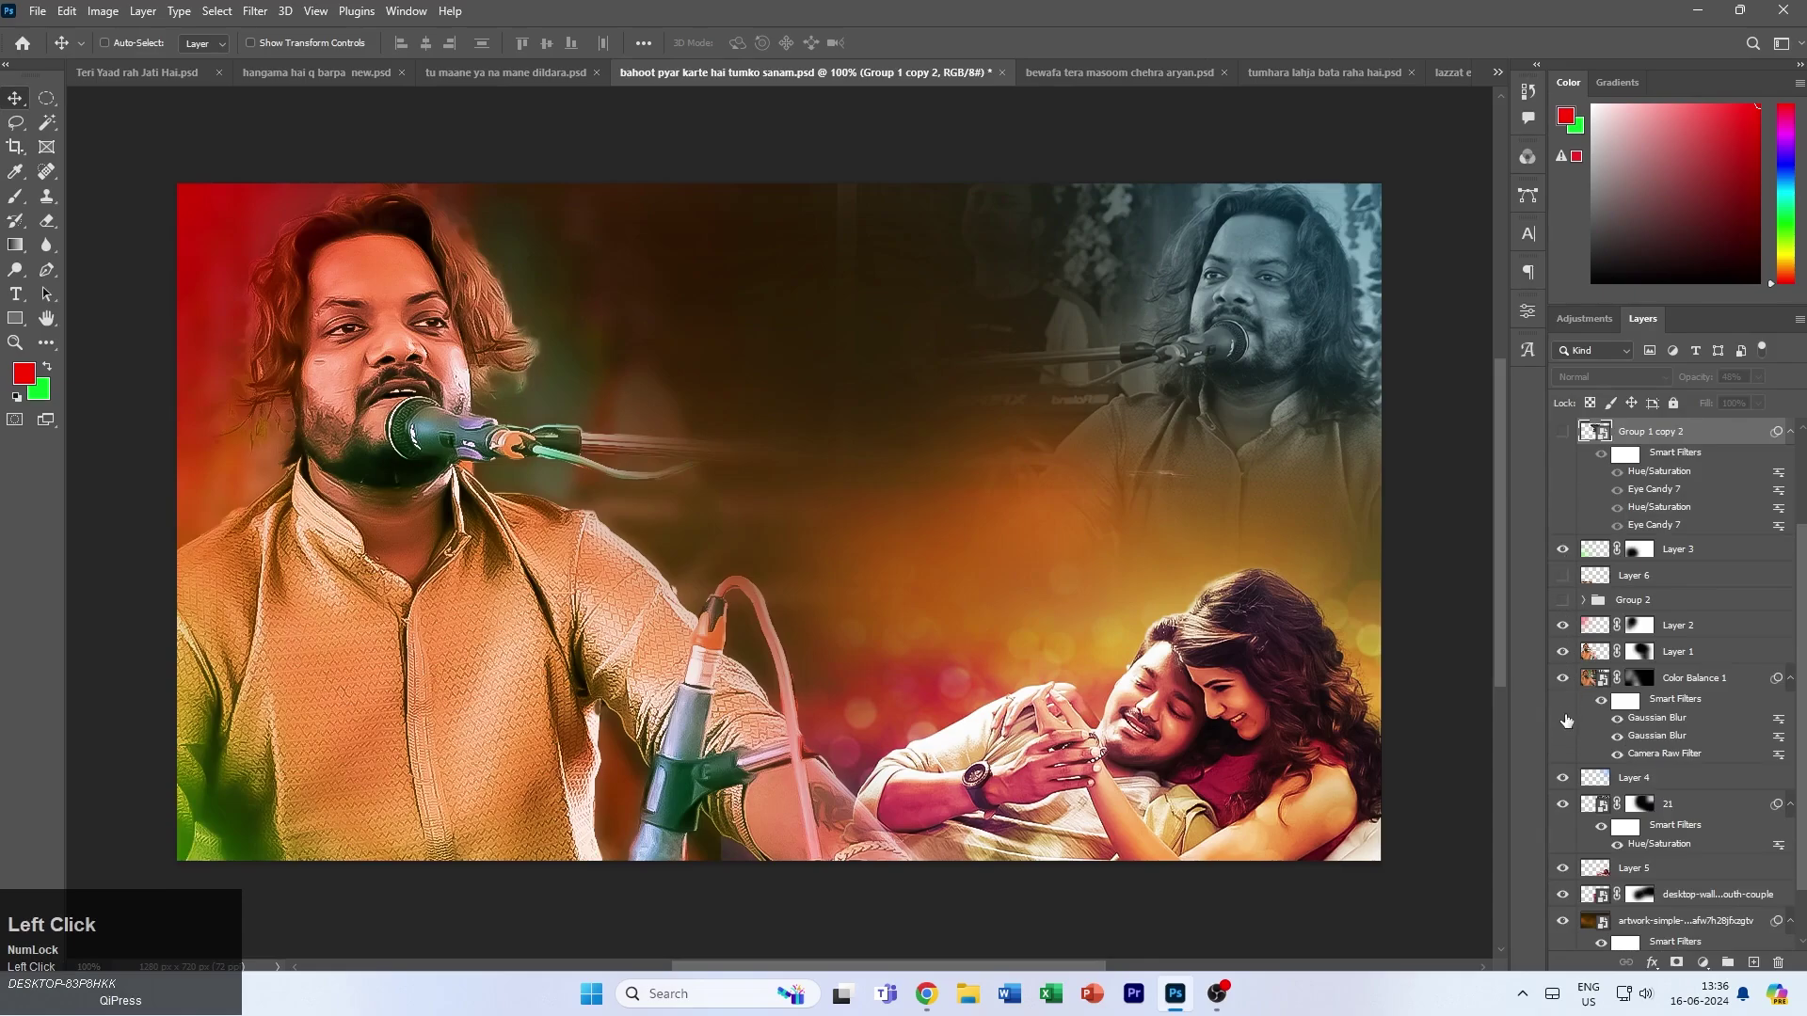
{"action": "left_click_drag", "start_coordinate": [1691, 626], "coordinate": [1691, 614]}
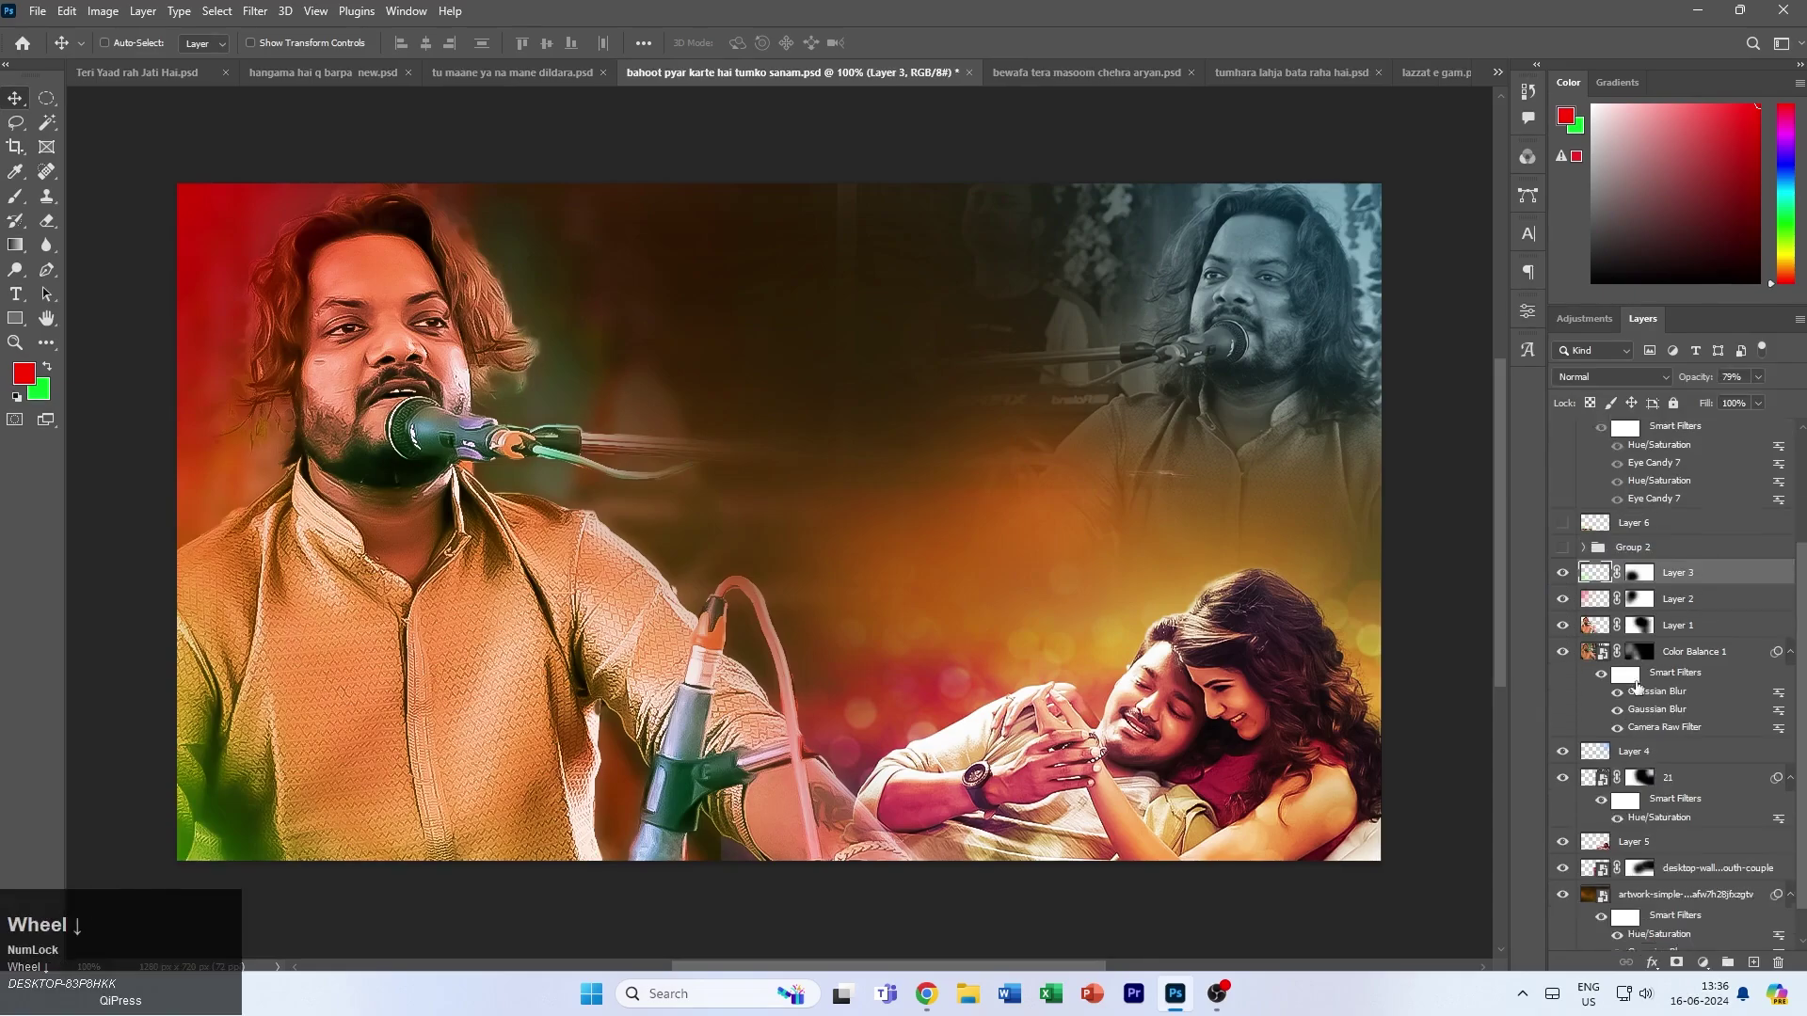
- Check the lower layers by toggling their visibility, then delete Layer 5 and the desktop-wall couple image layer
{"action": "scroll", "coordinate": [1619, 659], "scroll_direction": "down", "scroll_amount": 2}
{"action": "left_click", "coordinate": [1562, 715]}
{"action": "left_click", "coordinate": [1562, 716]}
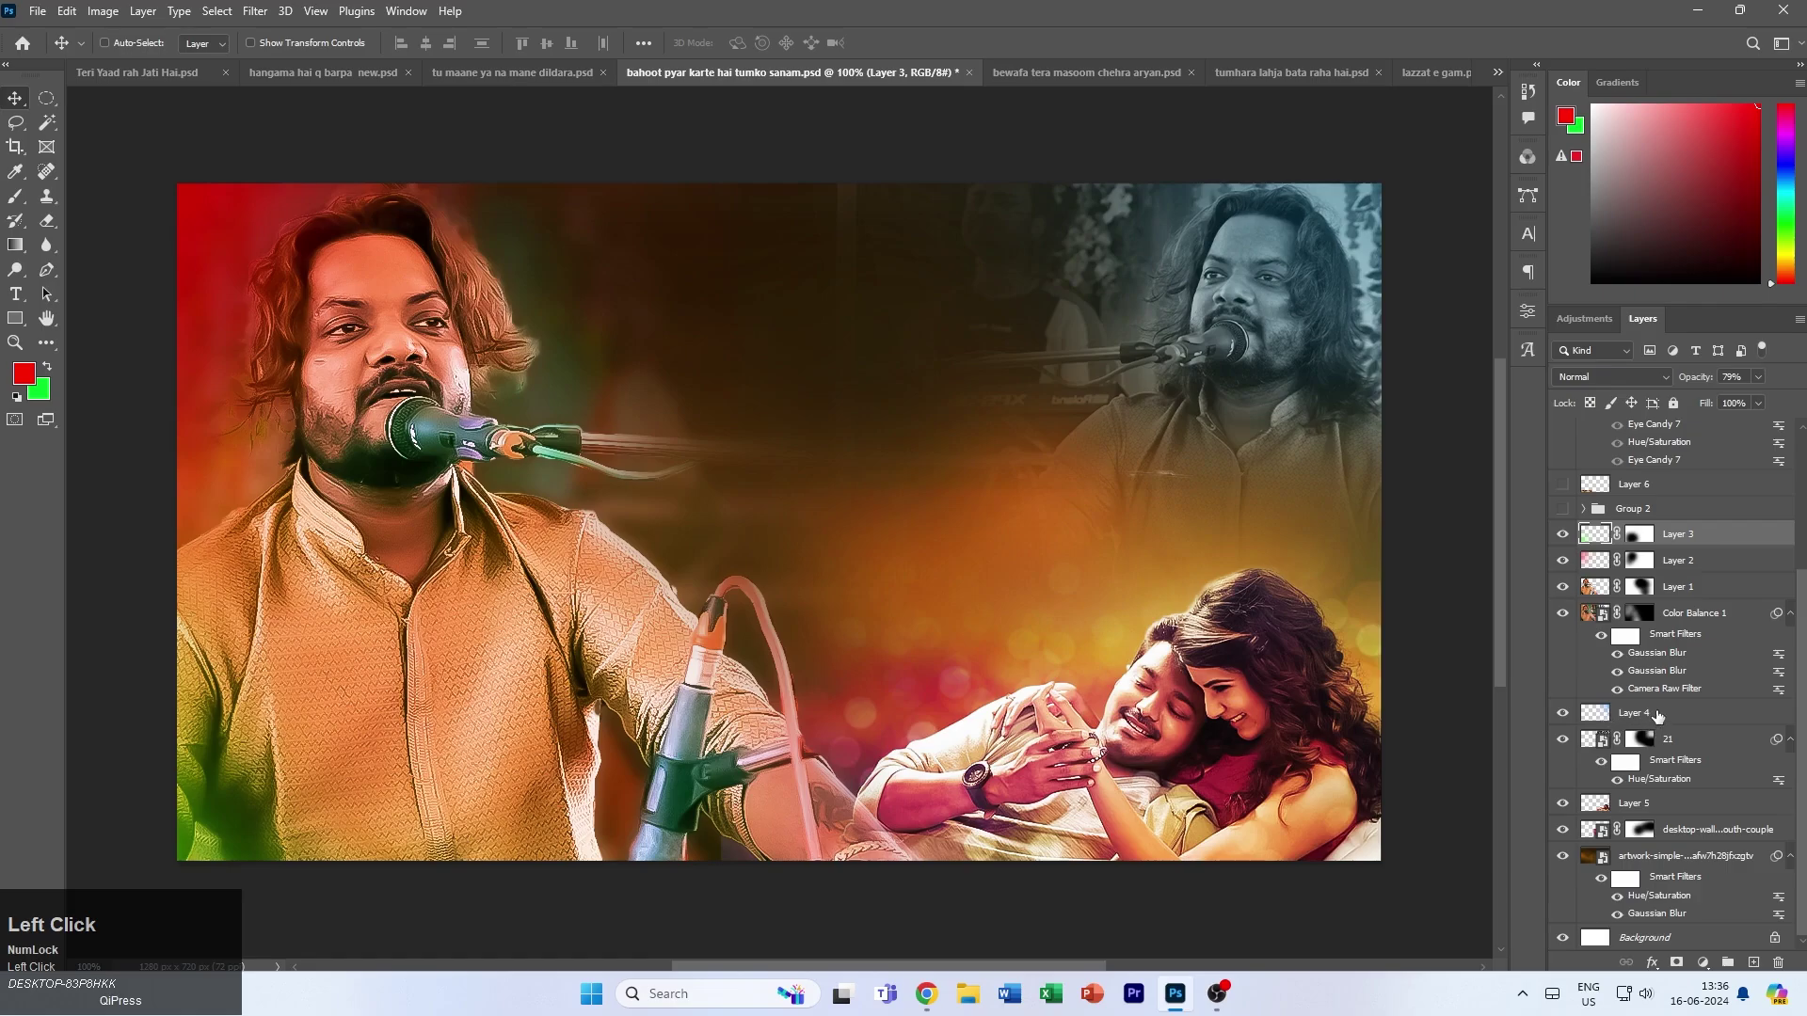
{"action": "left_click", "coordinate": [1562, 740]}
{"action": "left_click", "coordinate": [1562, 740]}
{"action": "left_click", "coordinate": [1563, 740]}
{"action": "left_click", "coordinate": [1562, 740]}
{"action": "left_click", "coordinate": [1564, 803]}
{"action": "left_click", "coordinate": [1564, 803]}
{"action": "left_click", "coordinate": [1633, 803]}
{"action": "key", "text": "Delete"}
{"action": "key", "text": "Delete"}
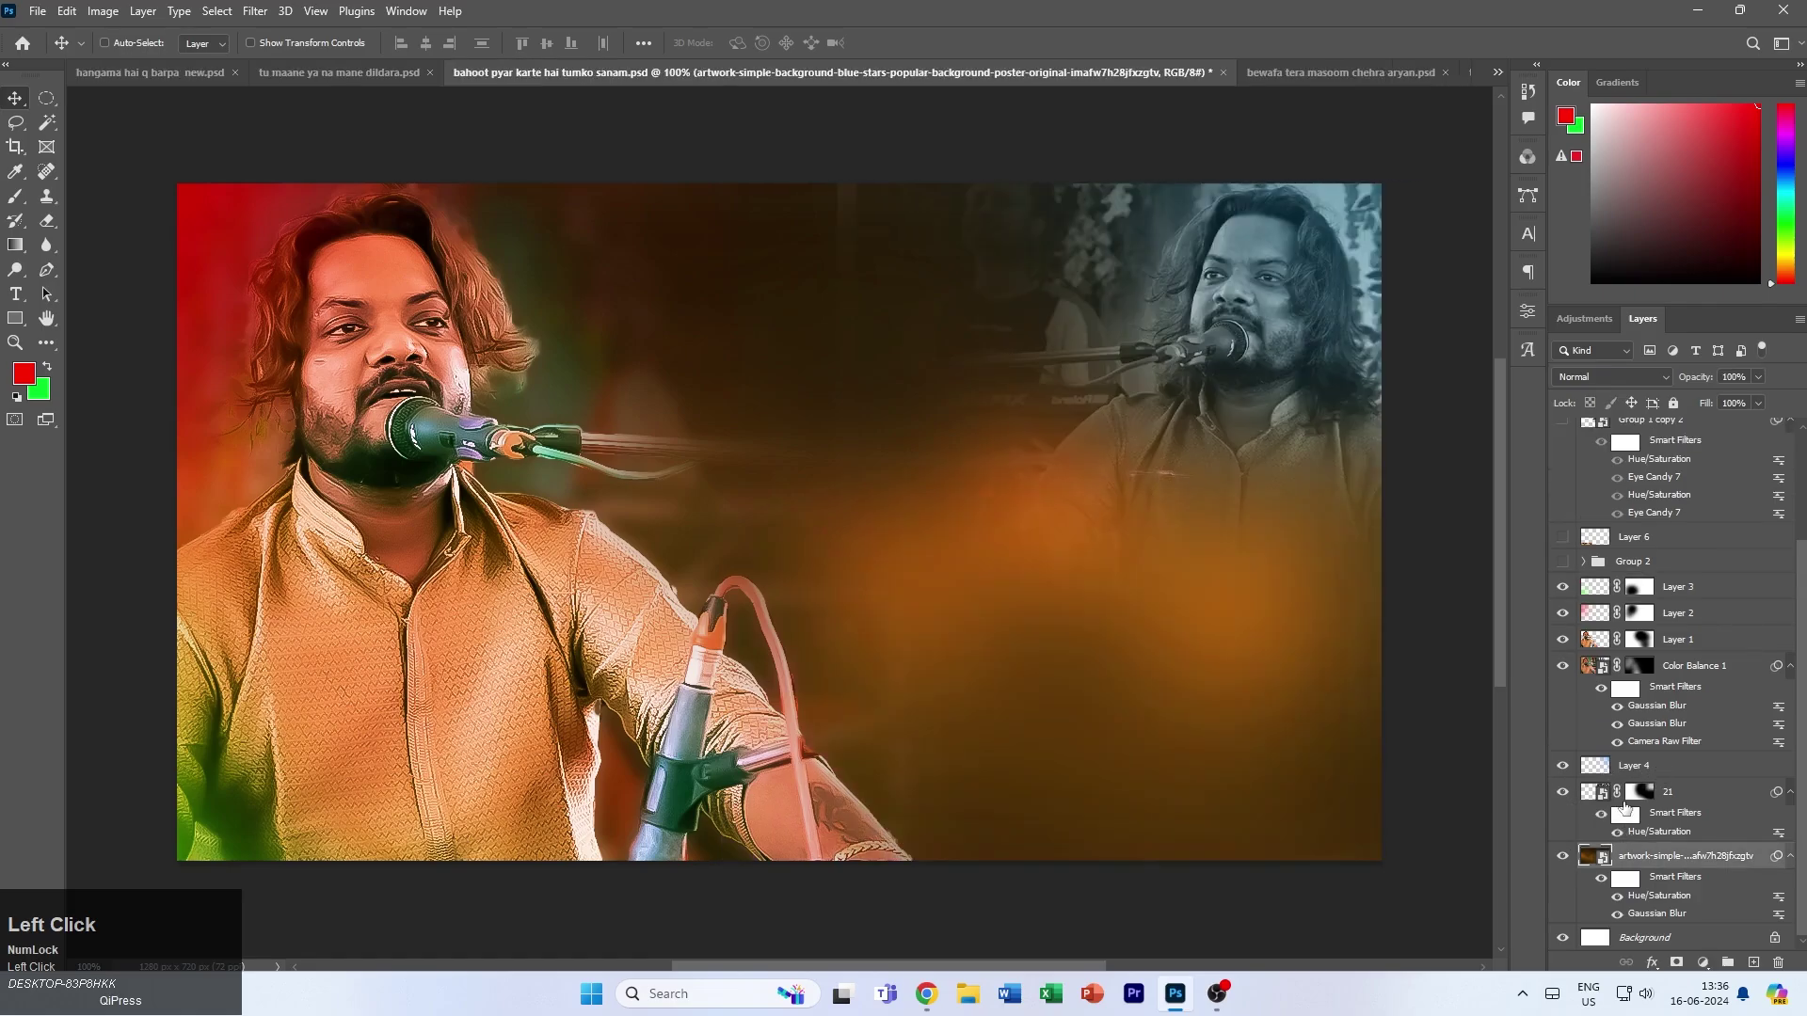
- Flip all layers from Layer 3 down to the artwork background horizontally and reposition them to X 712 px, Y 407 px
{"action": "left_click", "coordinate": [1564, 857]}
{"action": "left_click", "coordinate": [1564, 858]}
{"action": "left_click", "coordinate": [1668, 593]}
{"action": "left_click", "coordinate": [1682, 854], "text": "shift"}
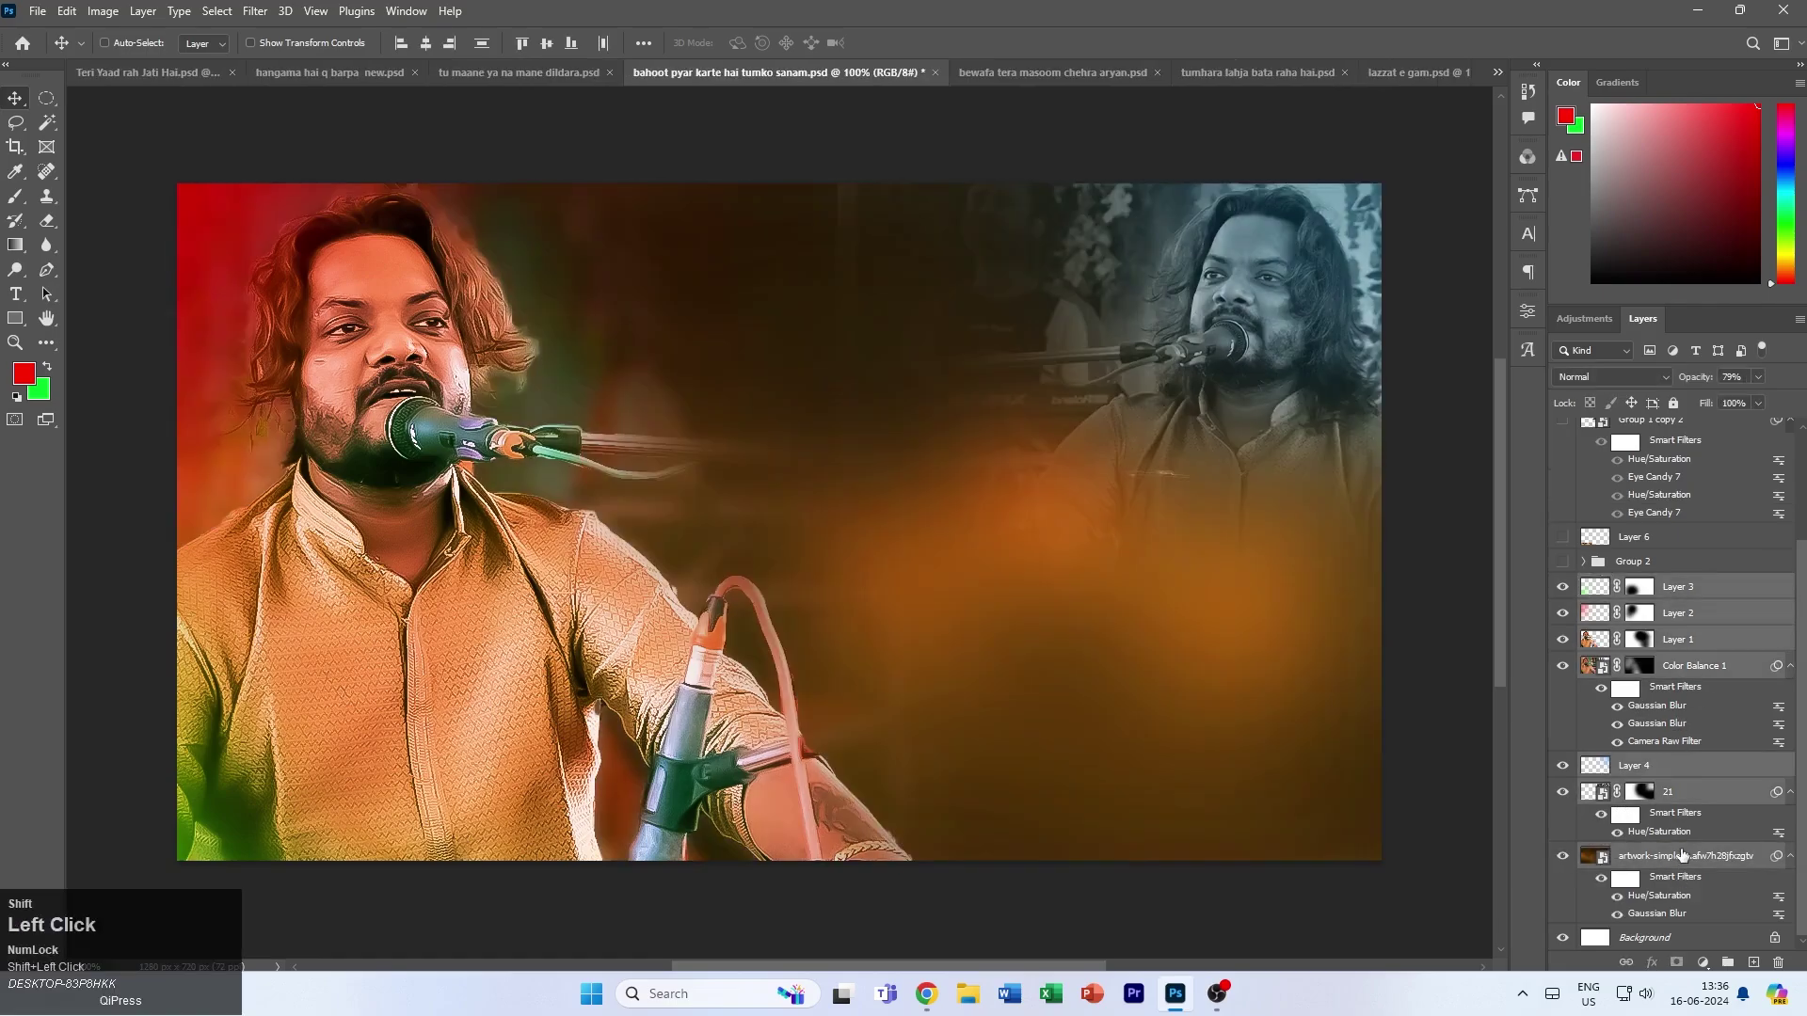
{"action": "key", "text": "ctrl+t"}
{"action": "left_click", "coordinate": [941, 388]}
{"action": "right_click", "coordinate": [822, 461]}
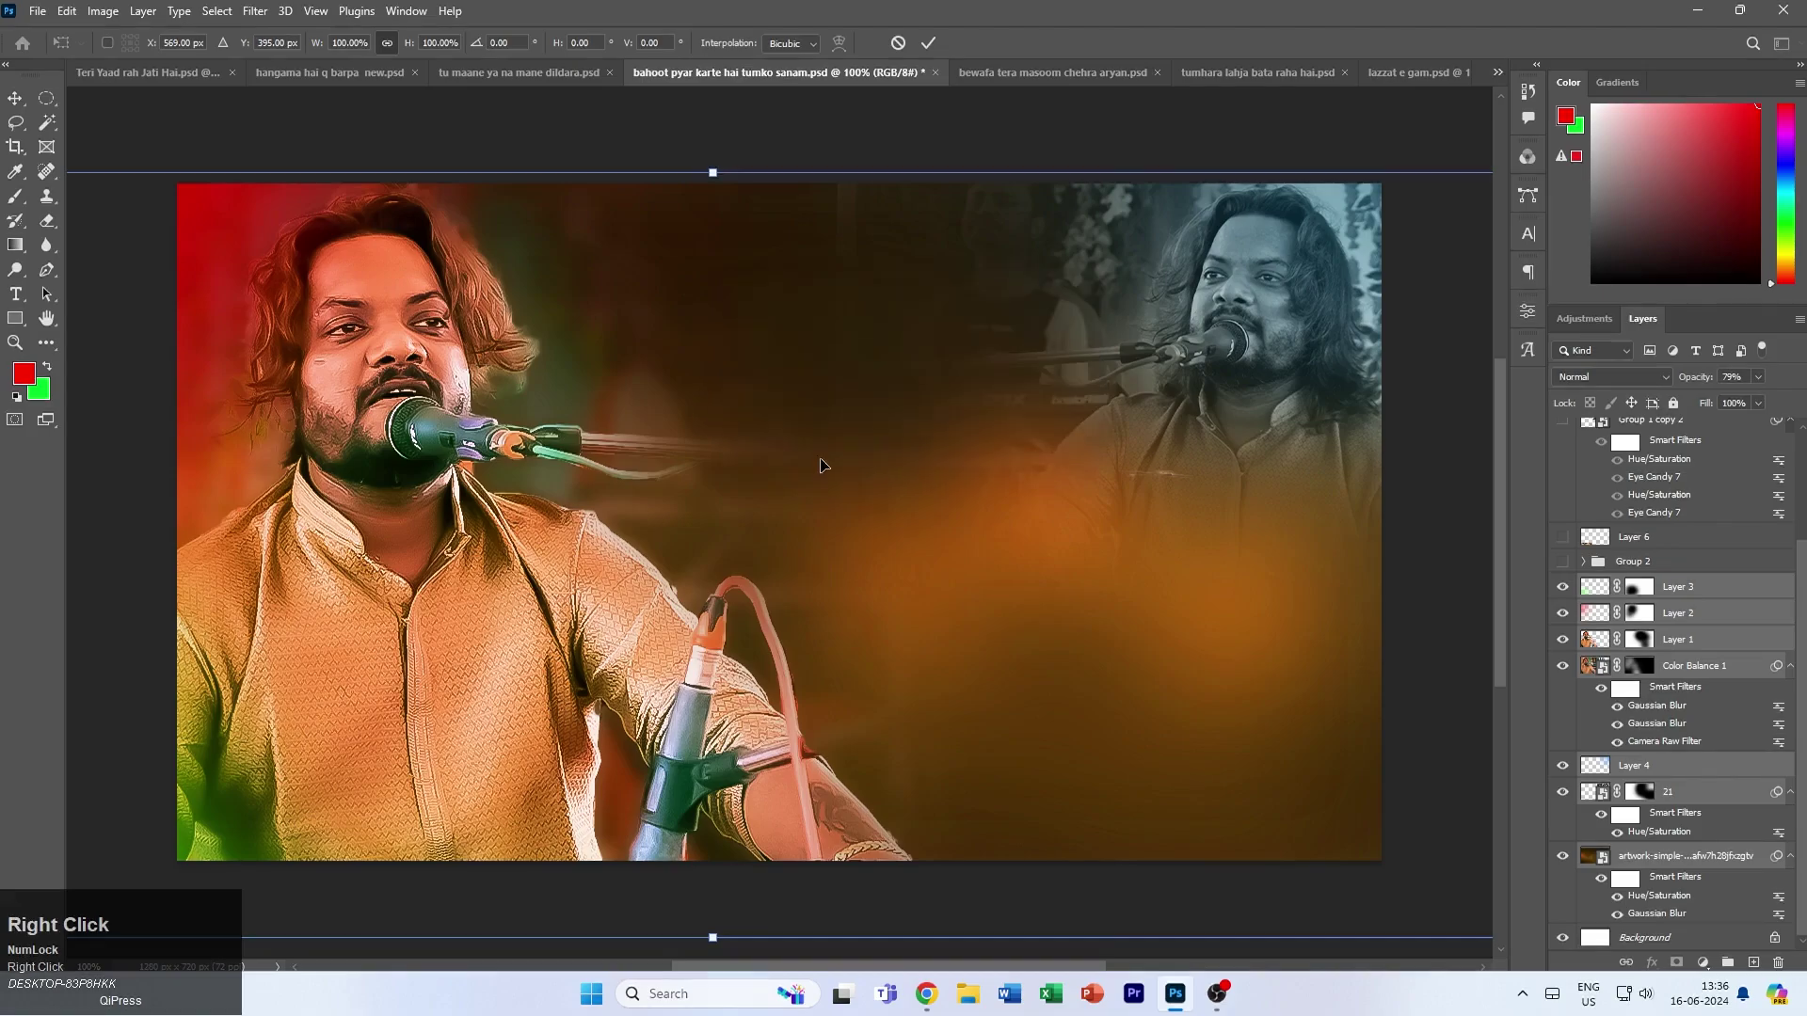
{"action": "left_click", "coordinate": [876, 831]}
{"action": "left_click_drag", "start_coordinate": [826, 633], "coordinate": [958, 637]}
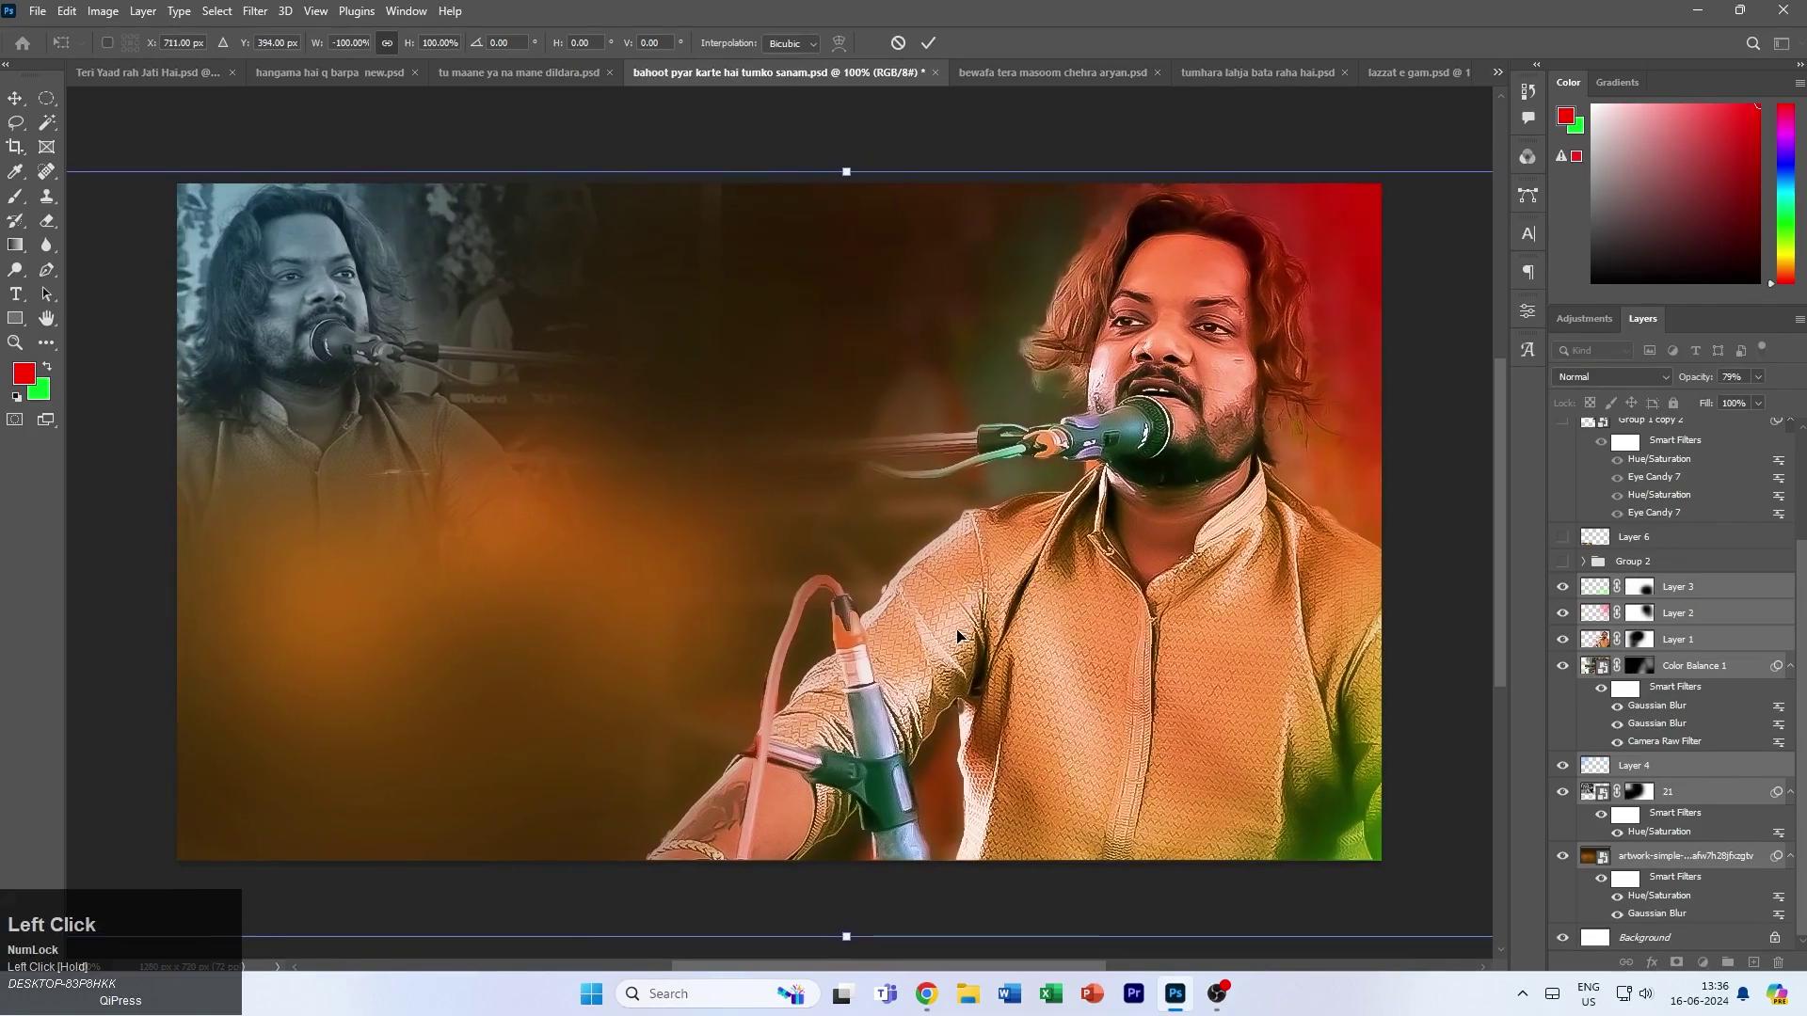
{"action": "left_click_drag", "start_coordinate": [737, 455], "coordinate": [738, 458]}
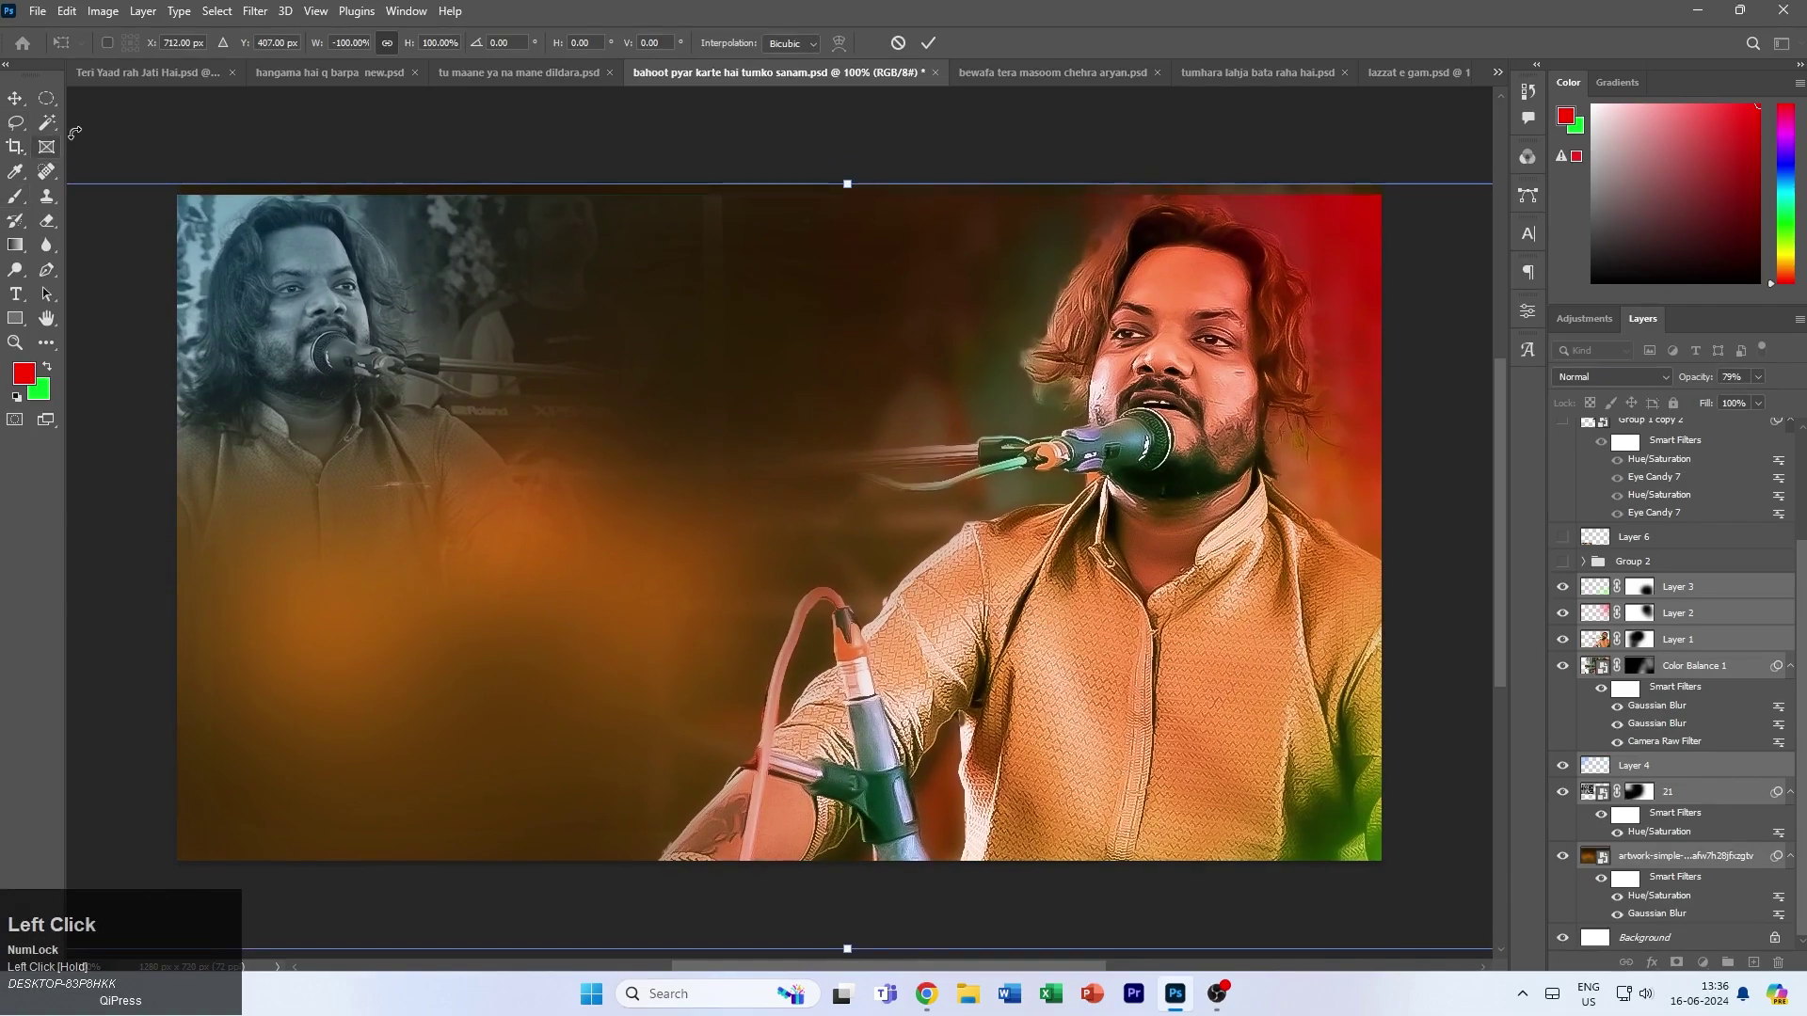
{"action": "key", "text": "Return"}
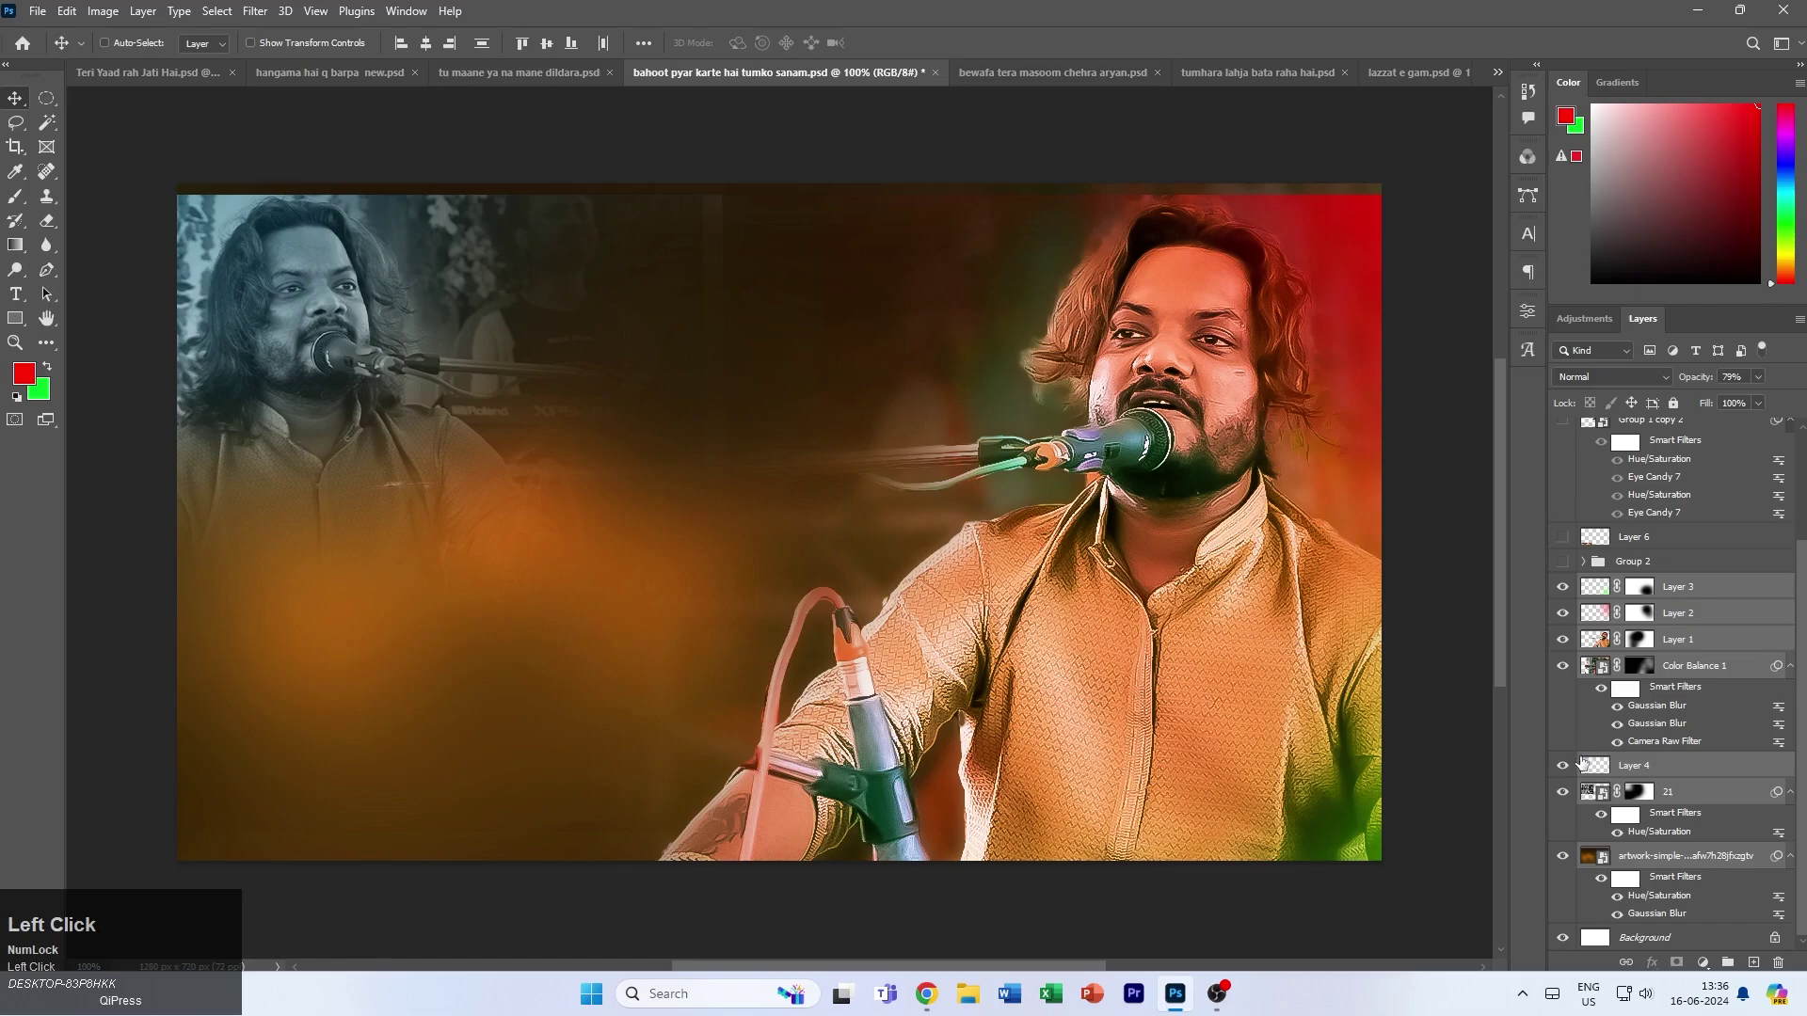
- Hide Layer 4 and the faded singer photo layer 21
{"action": "left_click", "coordinate": [1563, 765]}
{"action": "left_click", "coordinate": [1563, 792]}
- Show Group 1 and move its title text to the empty left side of the canvas, clear of the singer's face
{"action": "scroll", "coordinate": [1572, 564], "scroll_direction": "up", "scroll_amount": 3}
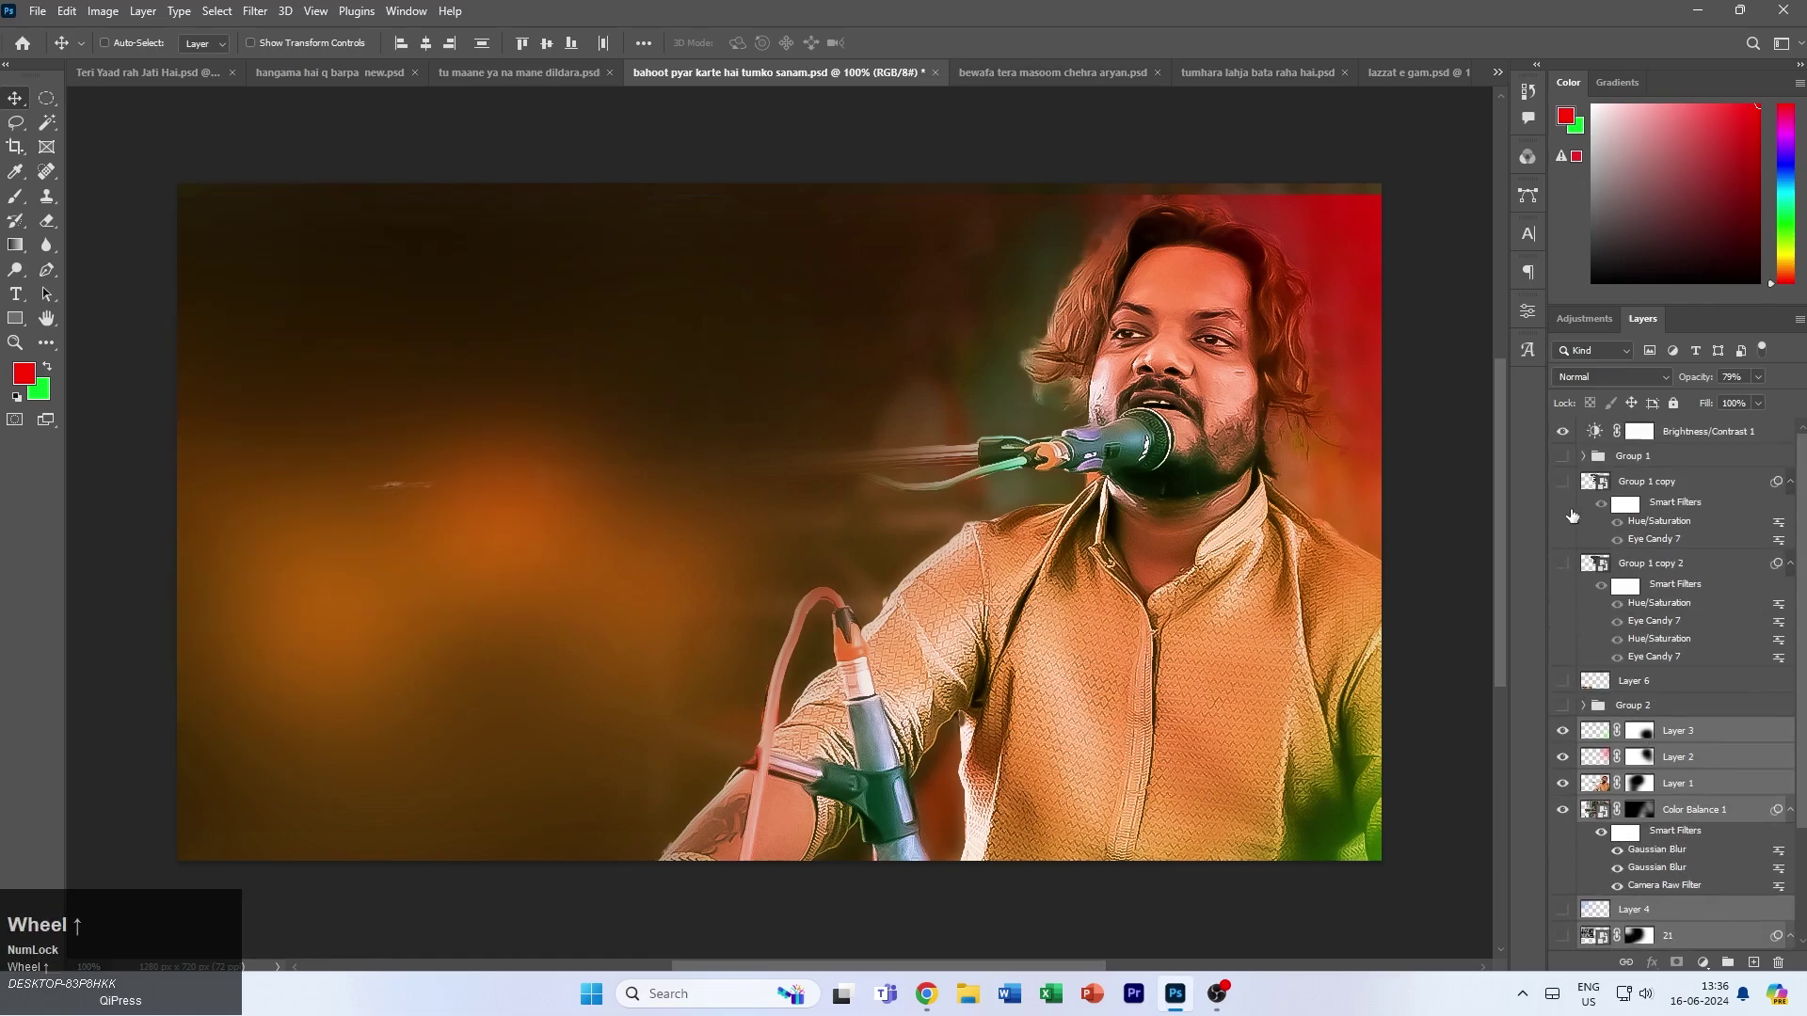
{"action": "left_click", "coordinate": [1563, 456]}
{"action": "left_click_drag", "start_coordinate": [878, 380], "coordinate": [649, 394]}
{"action": "key", "text": "ctrl+z"}
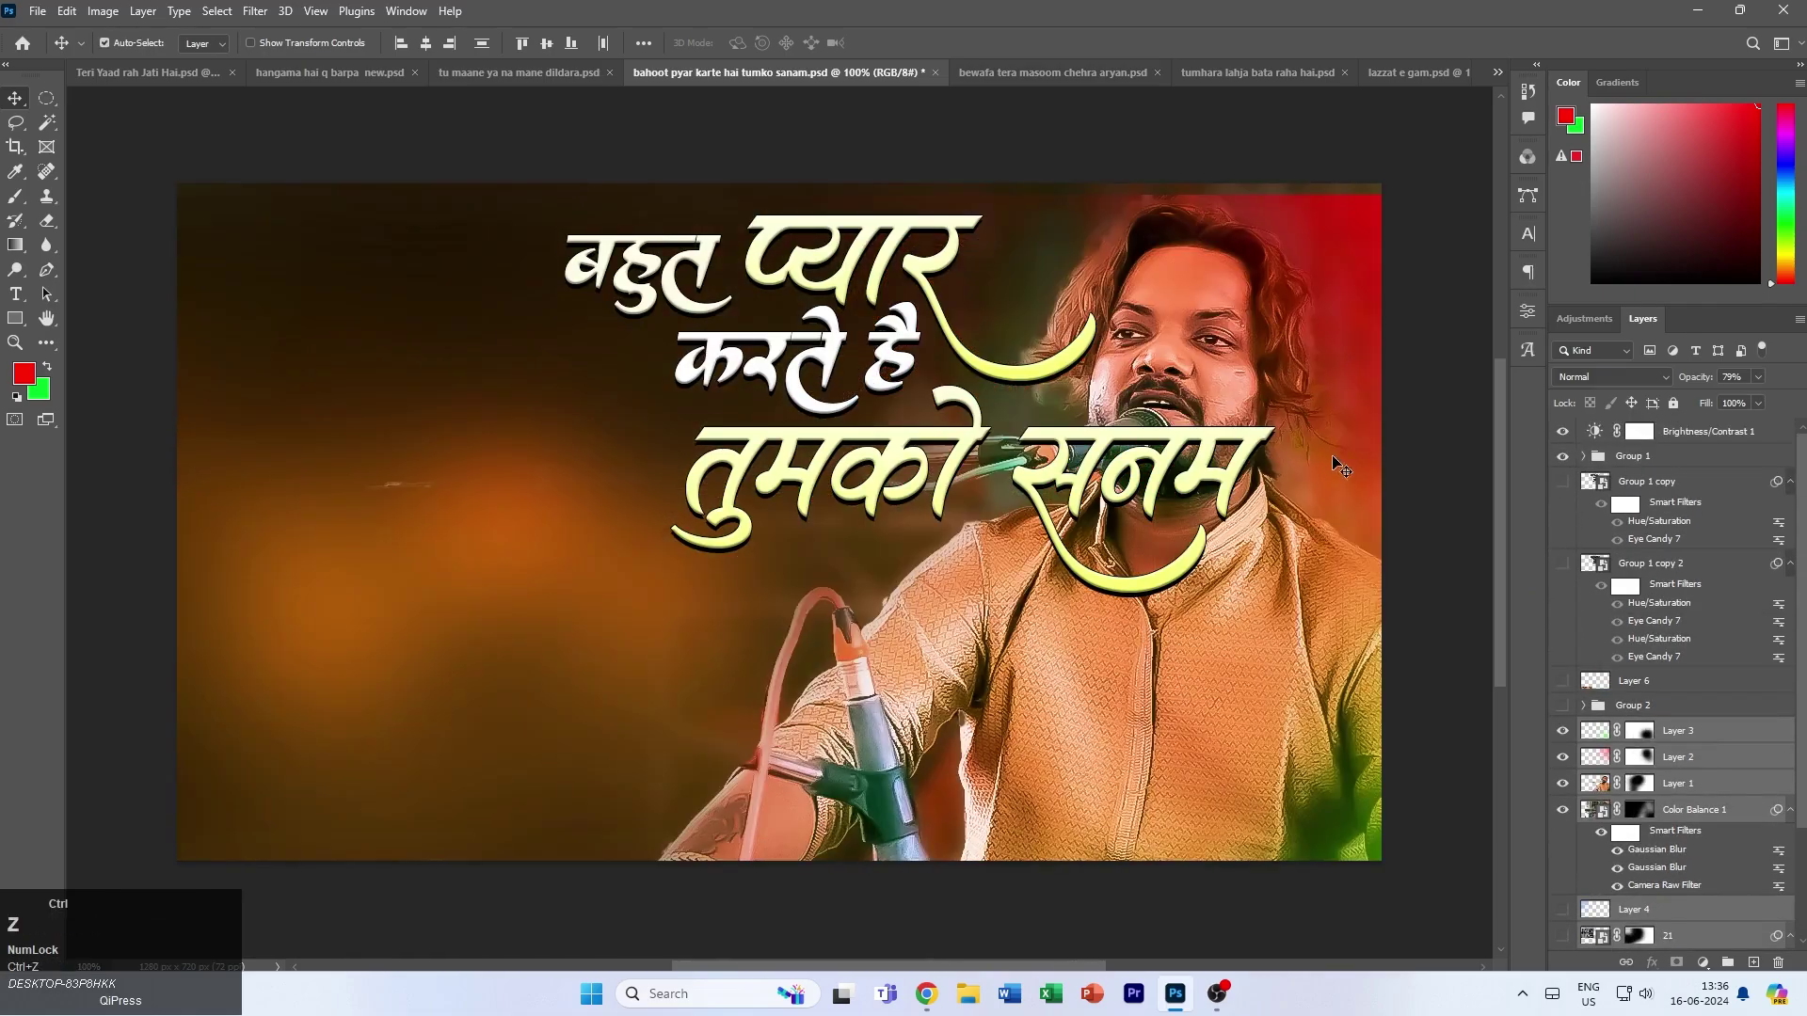
{"action": "left_click_drag", "start_coordinate": [912, 425], "coordinate": [569, 431]}
- Delete the बहुत text layer from the title
{"action": "double_click", "coordinate": [391, 295]}
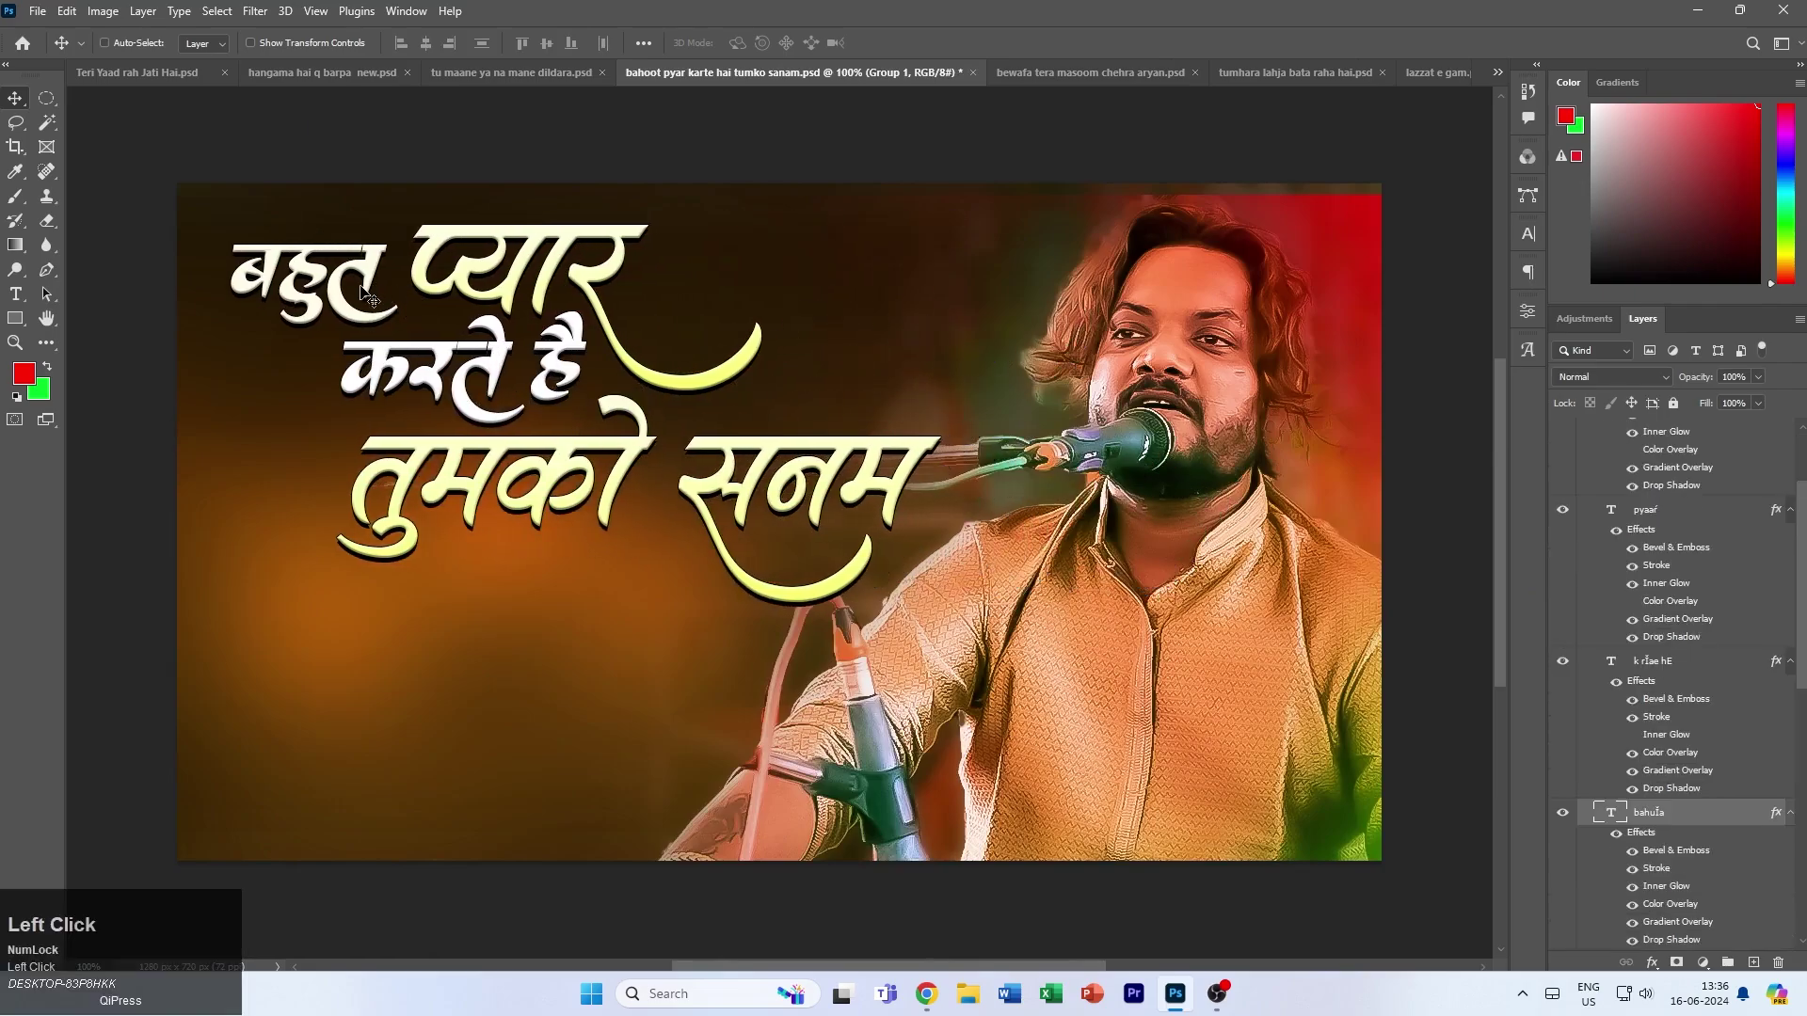
{"action": "left_click", "coordinate": [461, 292]}
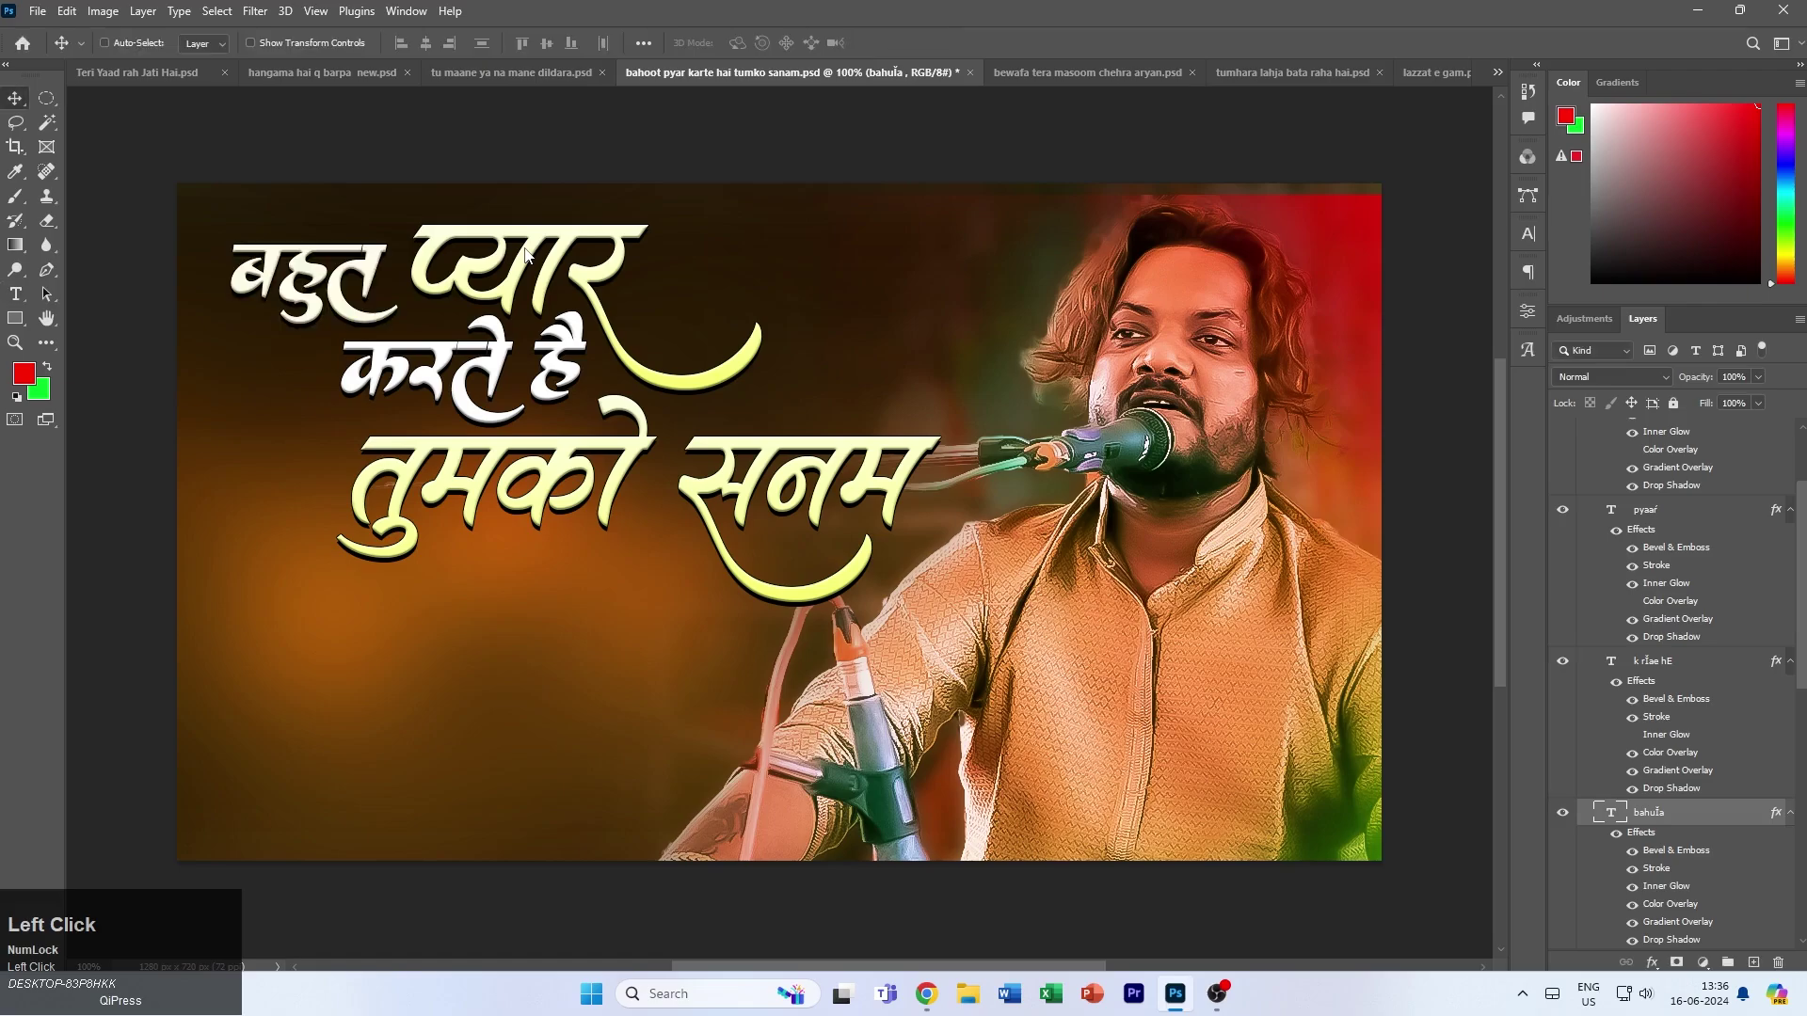
{"action": "key", "text": "Delete"}
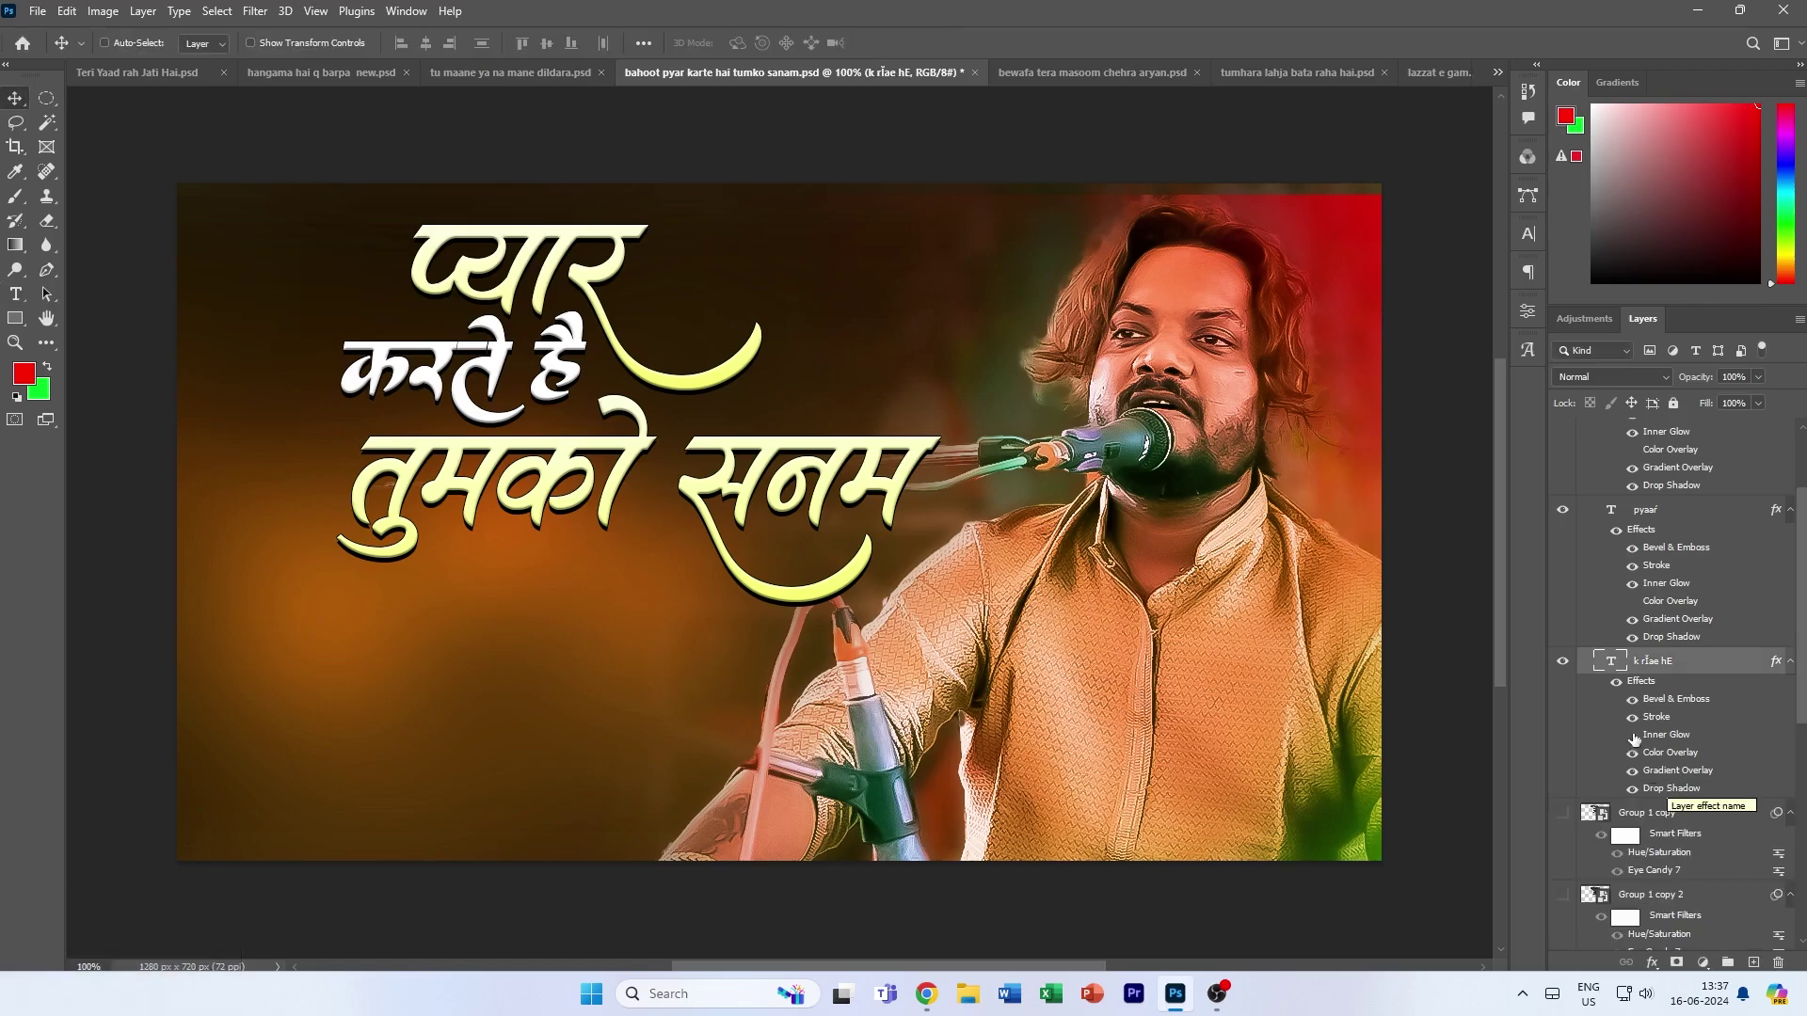
- Replace the title word प्यार with लापता by entering laapataa
{"action": "double_click", "coordinate": [544, 260]}
{"action": "type", "text": "laa"}
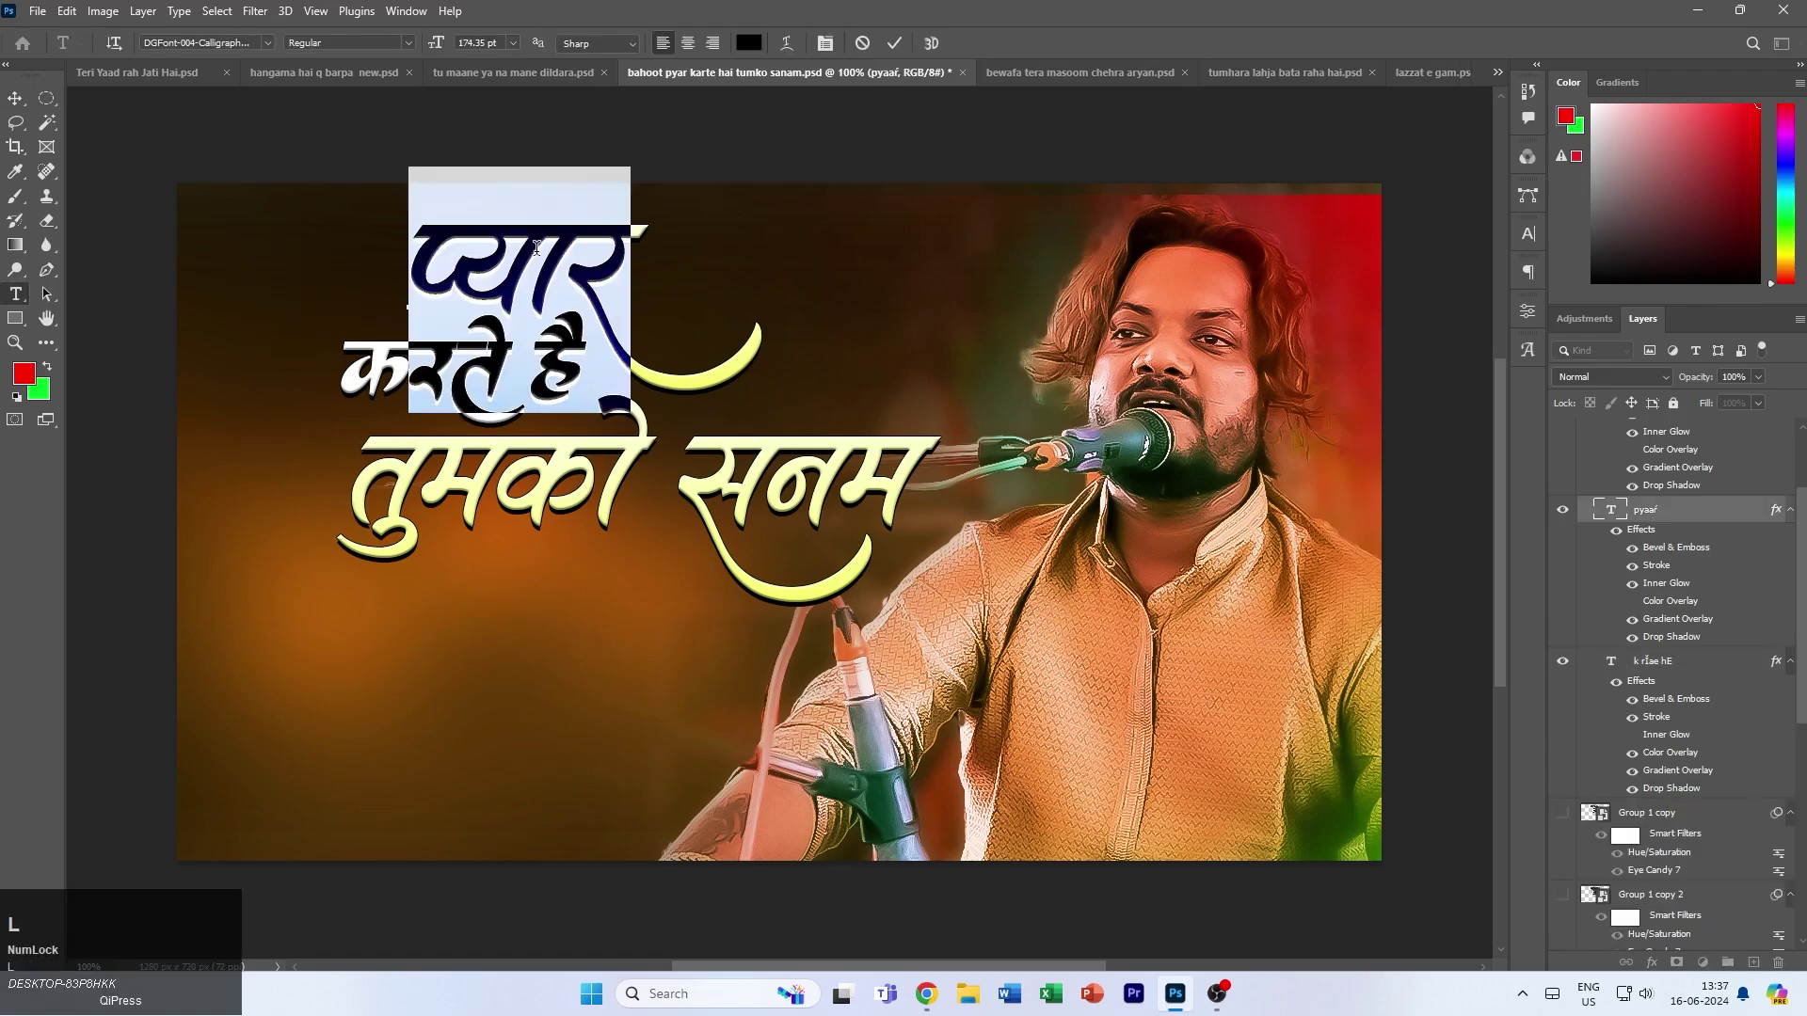
{"action": "type", "text": "pataa"}
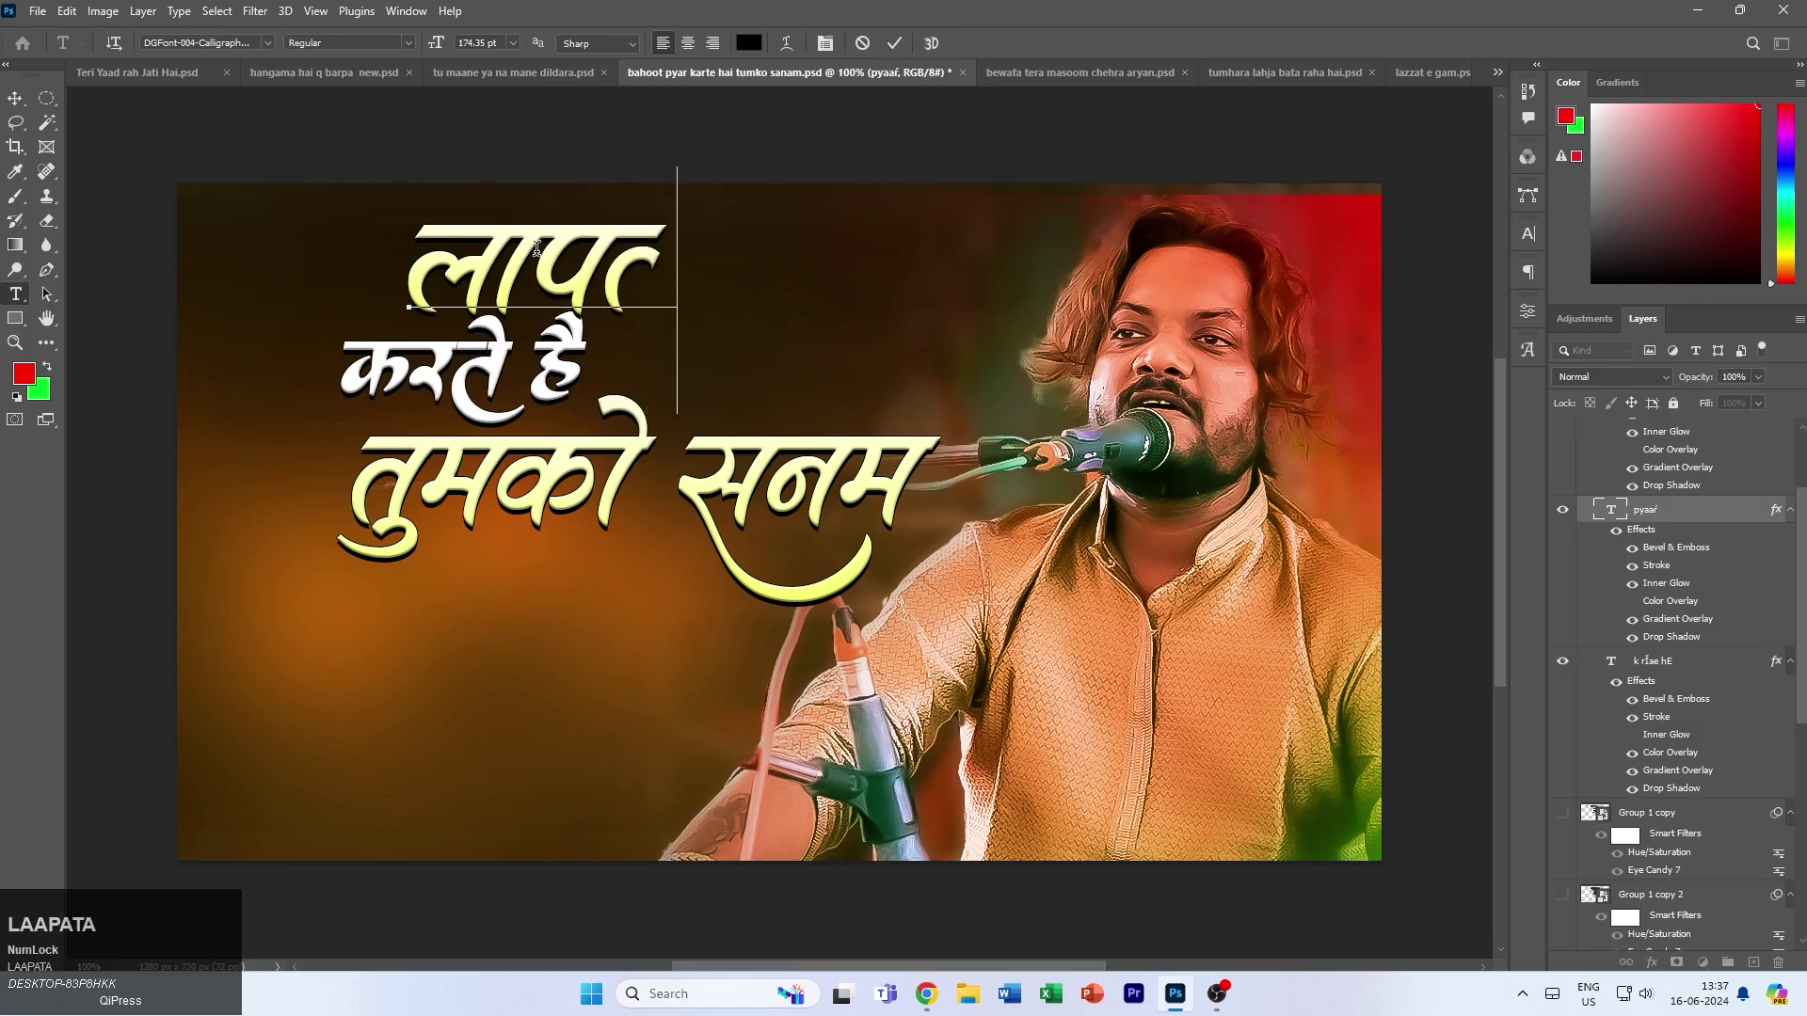
- Replace the letter ल in लापता with a long-tailed glyph from the entire DGFont-004-Calligraph font
{"action": "left_click_drag", "start_coordinate": [466, 271], "coordinate": [349, 275]}
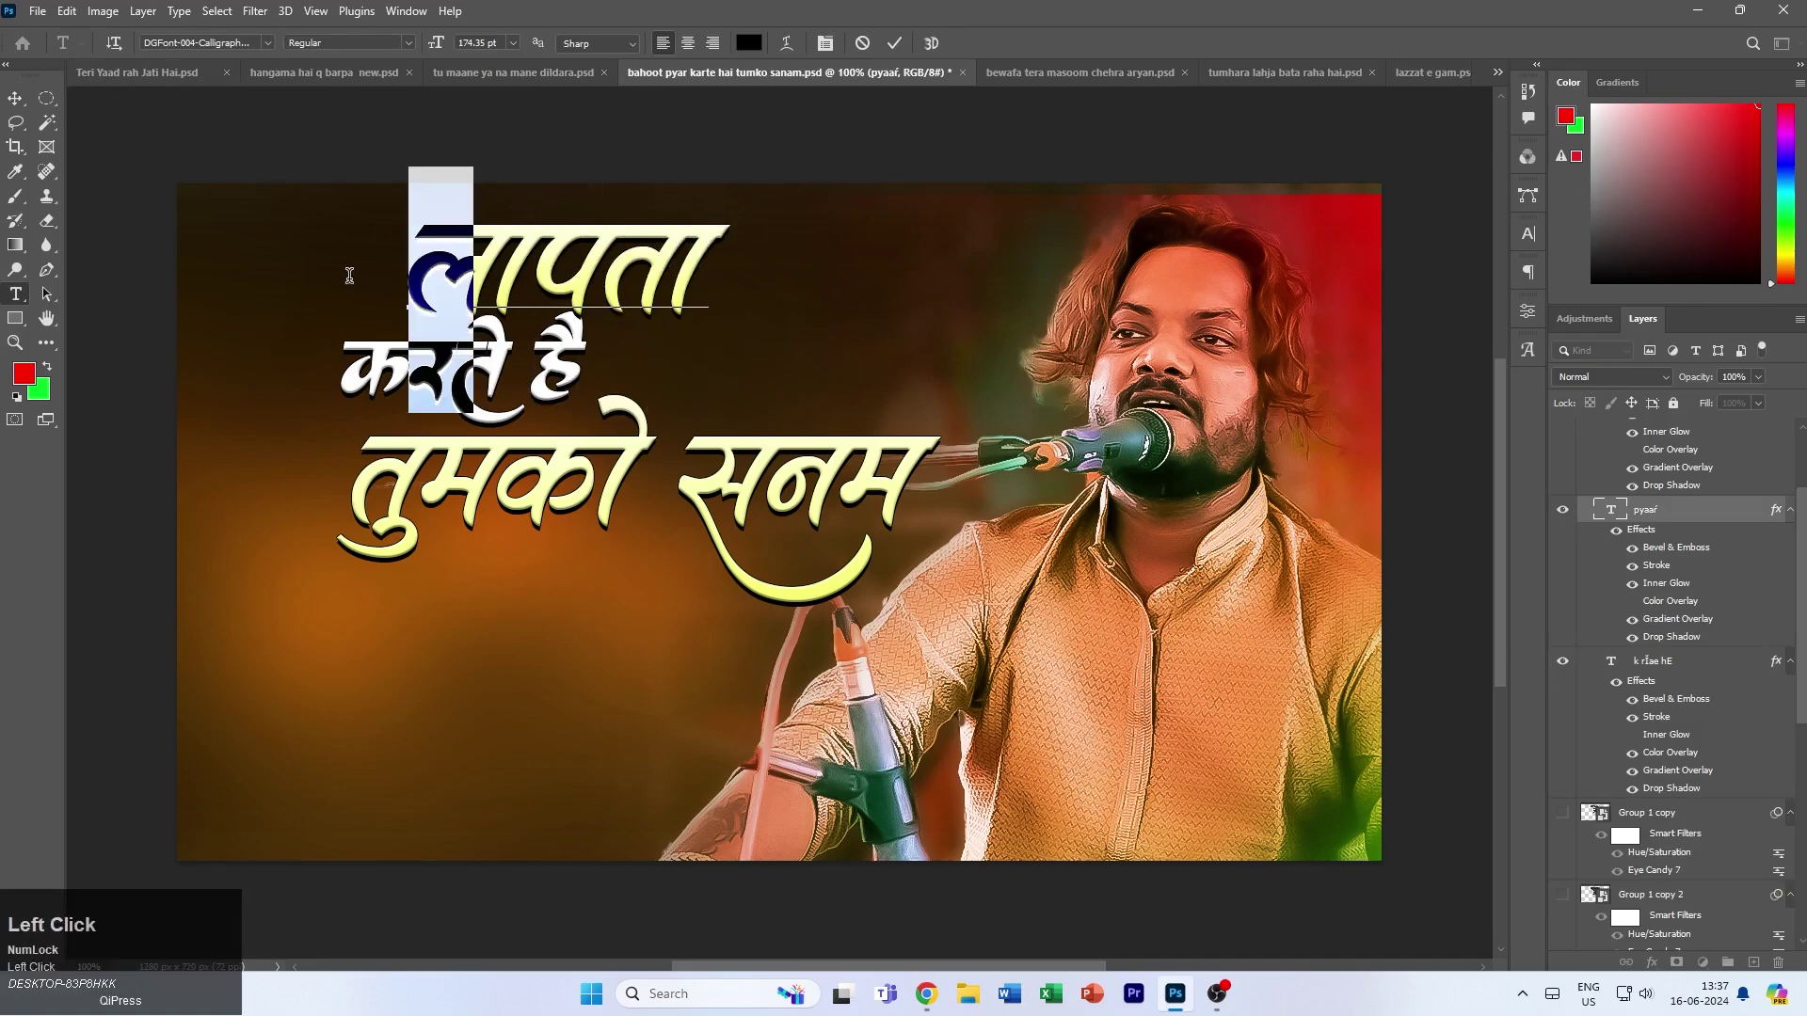
{"action": "left_click", "coordinate": [1527, 350]}
{"action": "scroll", "coordinate": [1169, 475], "scroll_direction": "down", "scroll_amount": 3}
{"action": "left_click", "coordinate": [1167, 427]}
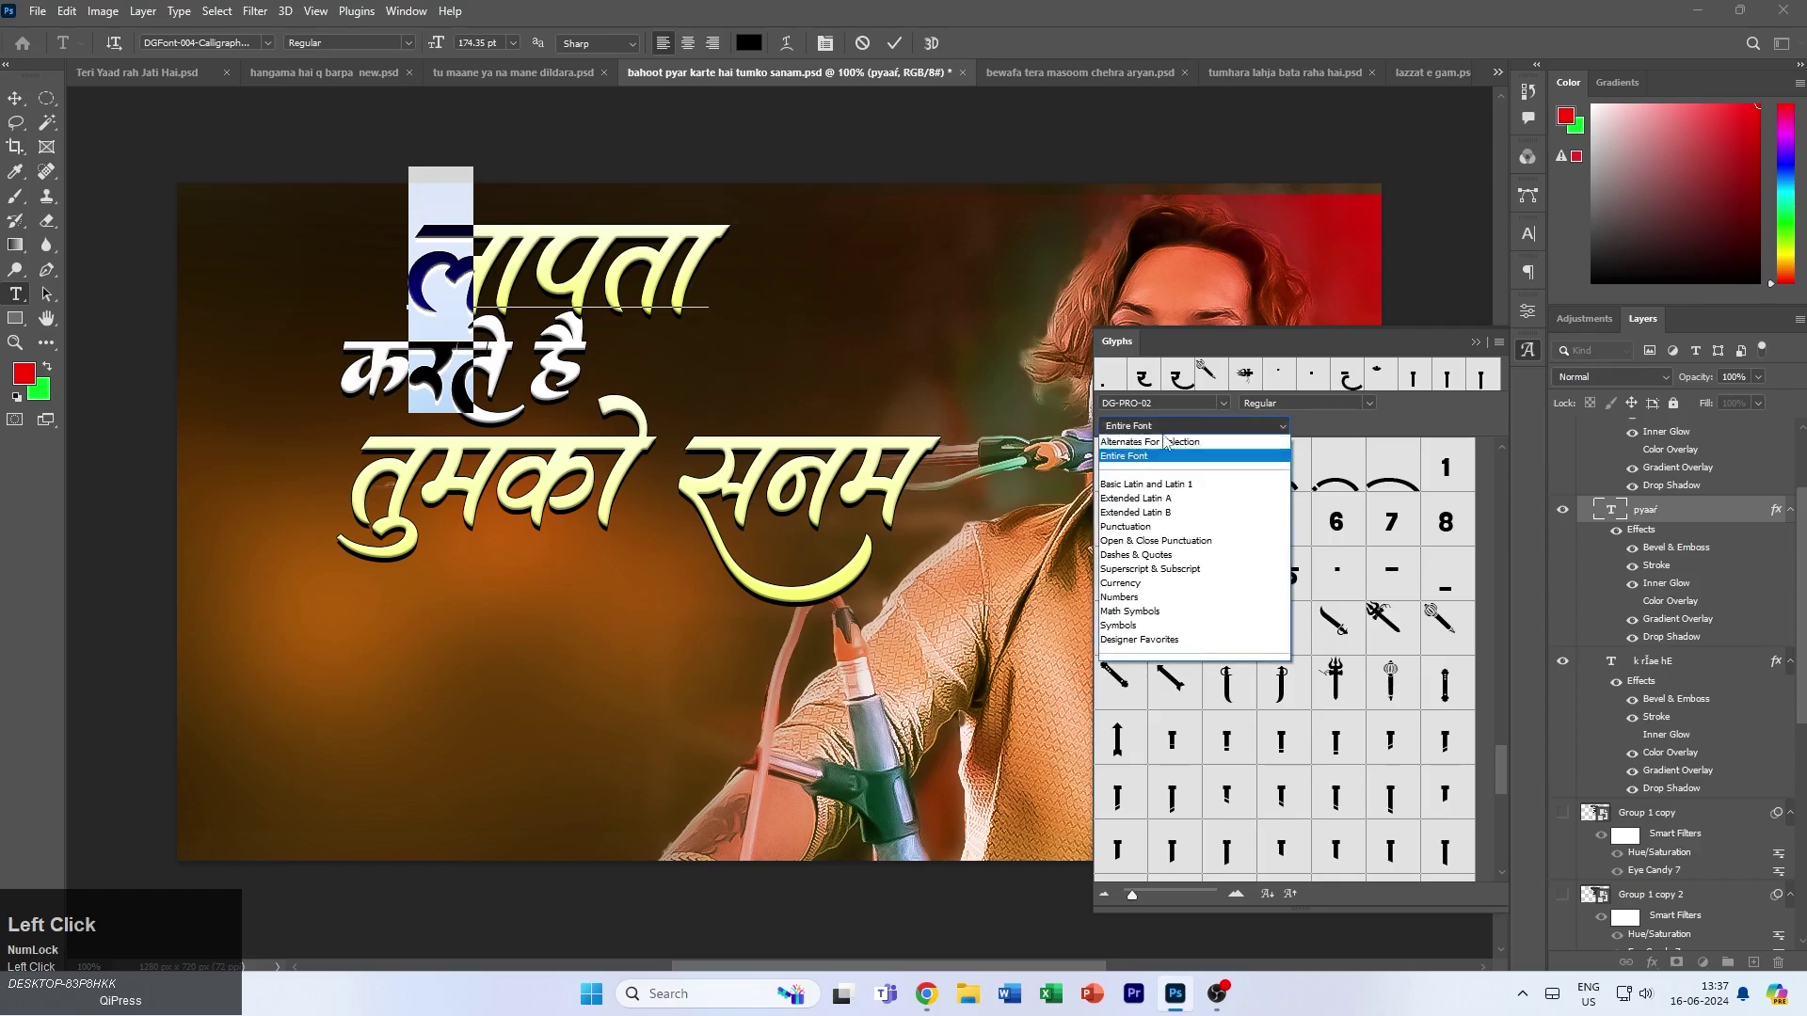
{"action": "left_click", "coordinate": [1163, 463]}
{"action": "left_click", "coordinate": [1167, 426]}
{"action": "left_click", "coordinate": [1158, 441]}
{"action": "scroll", "coordinate": [1306, 650], "scroll_direction": "up", "scroll_amount": 5}
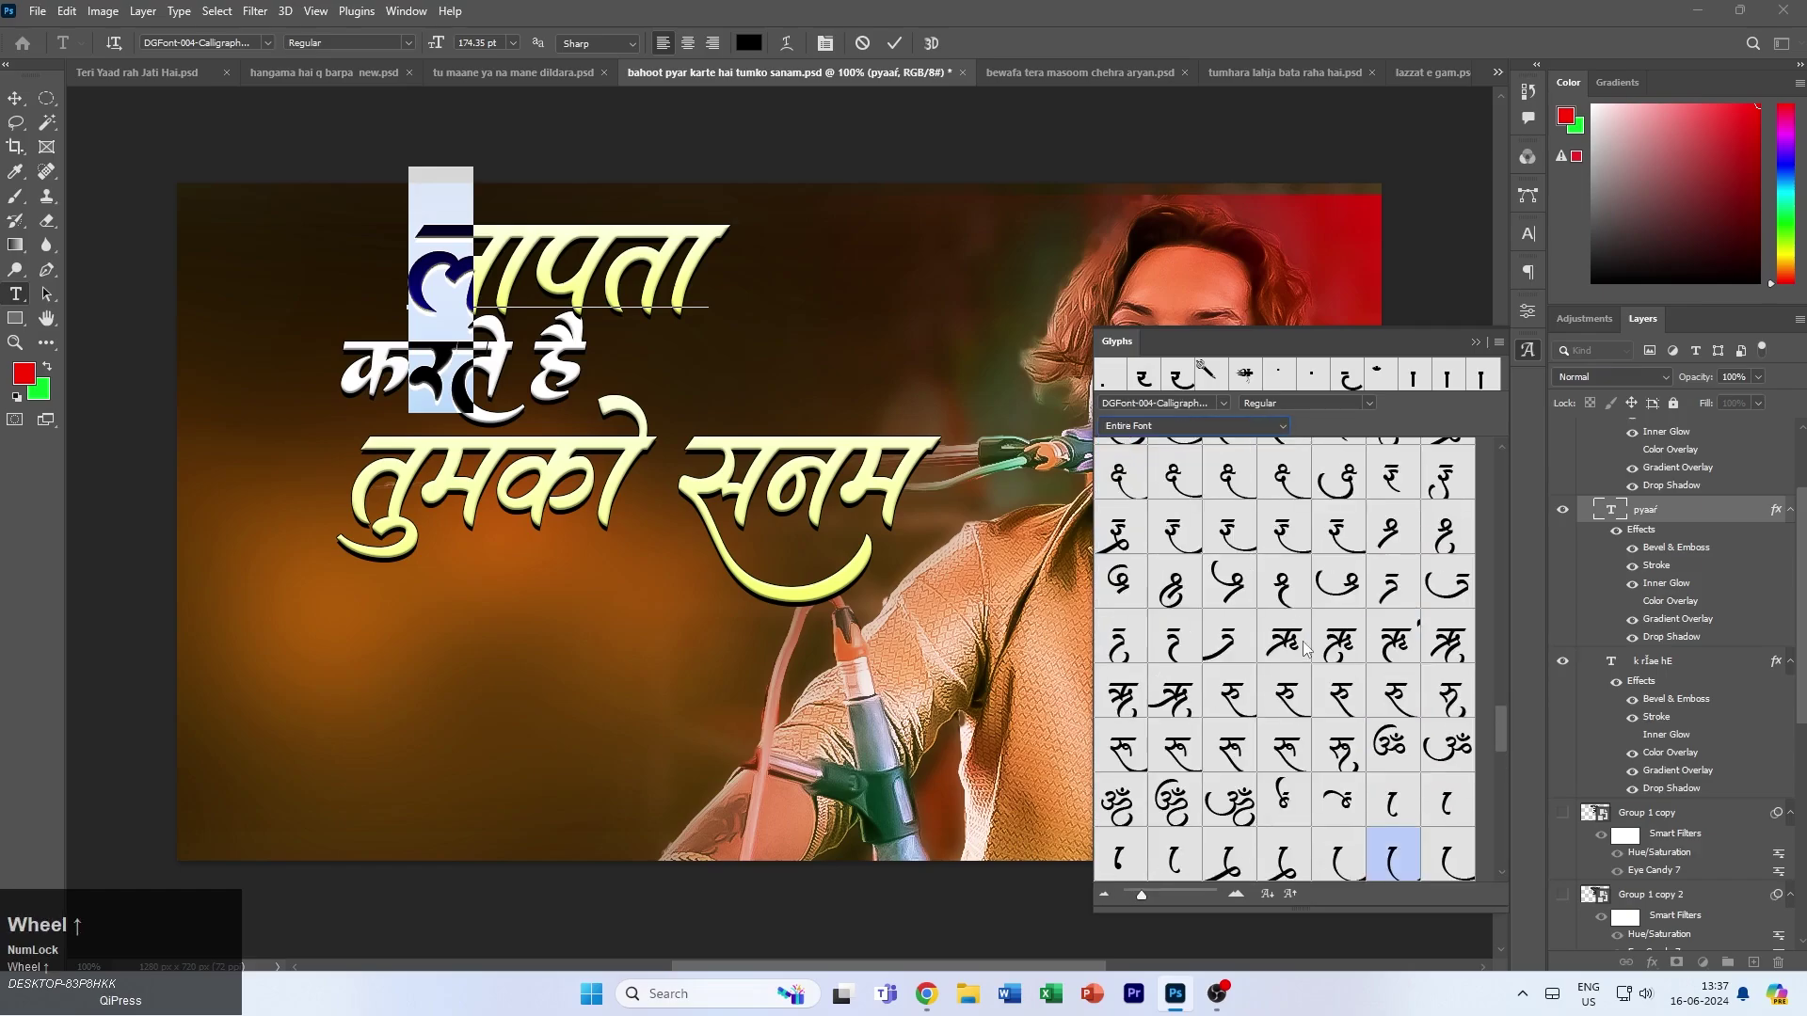
{"action": "scroll", "coordinate": [1270, 682], "scroll_direction": "up", "scroll_amount": 6}
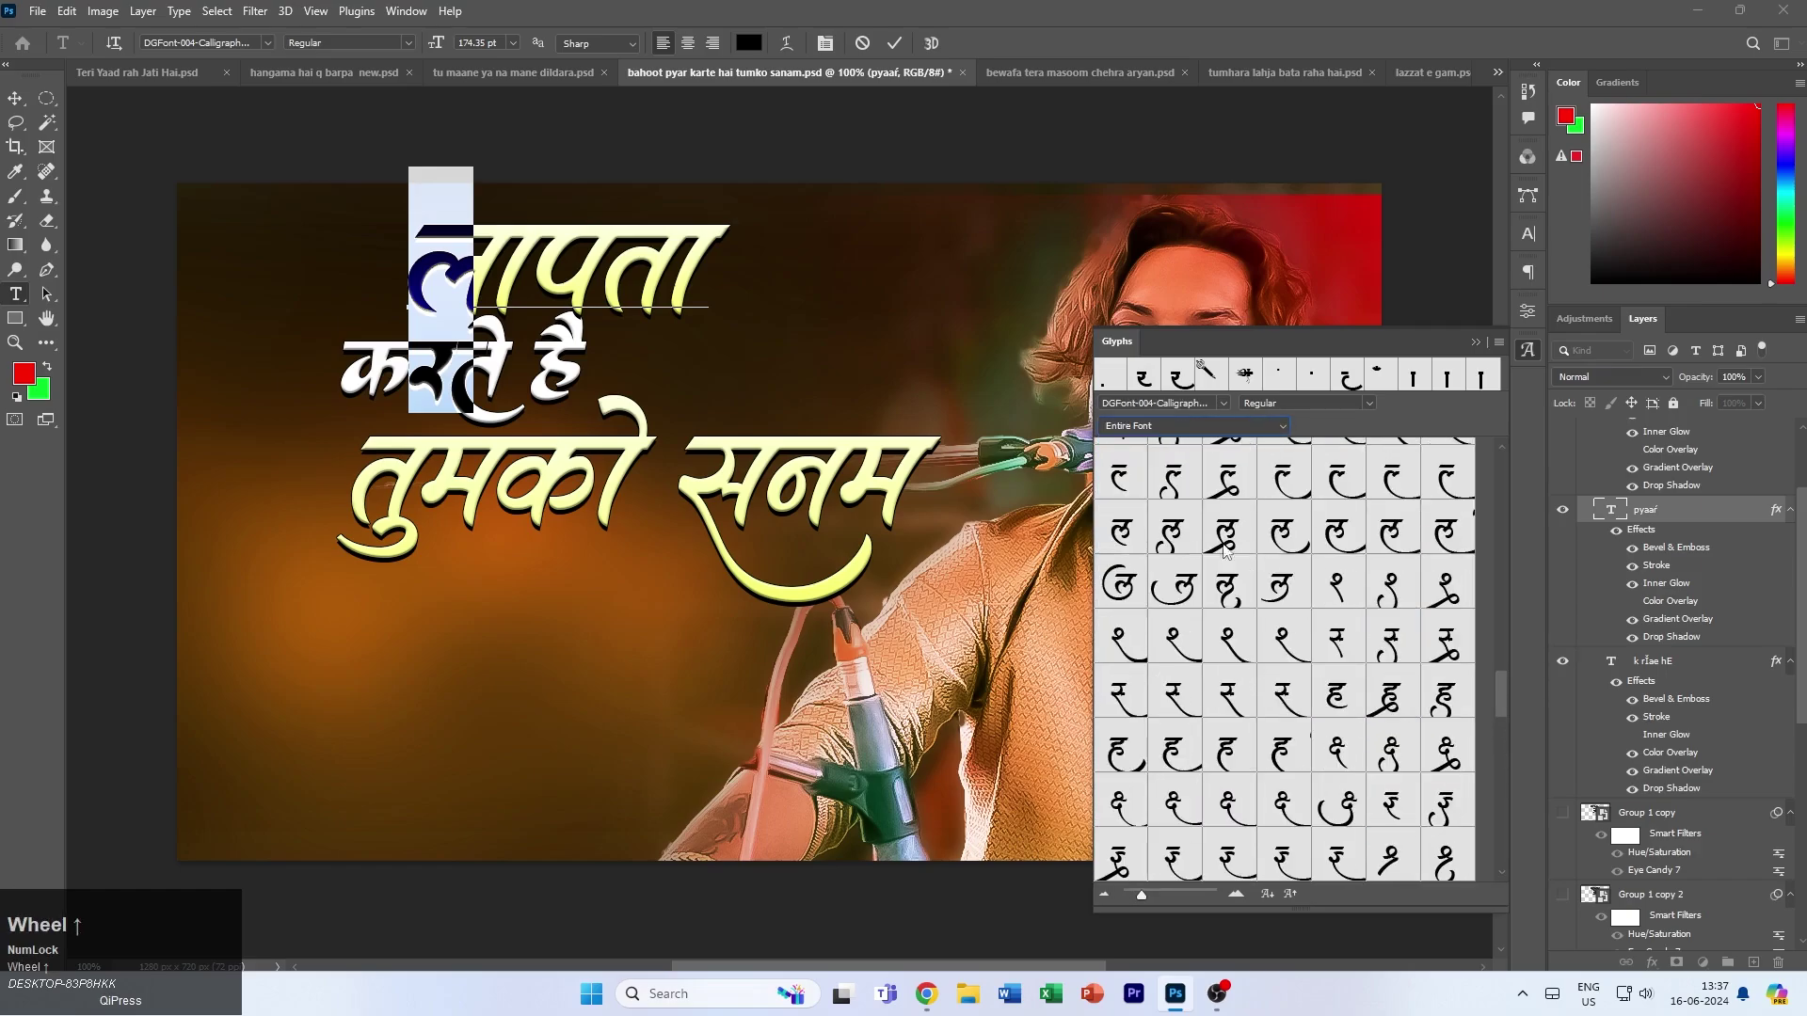
{"action": "double_click", "coordinate": [1339, 476]}
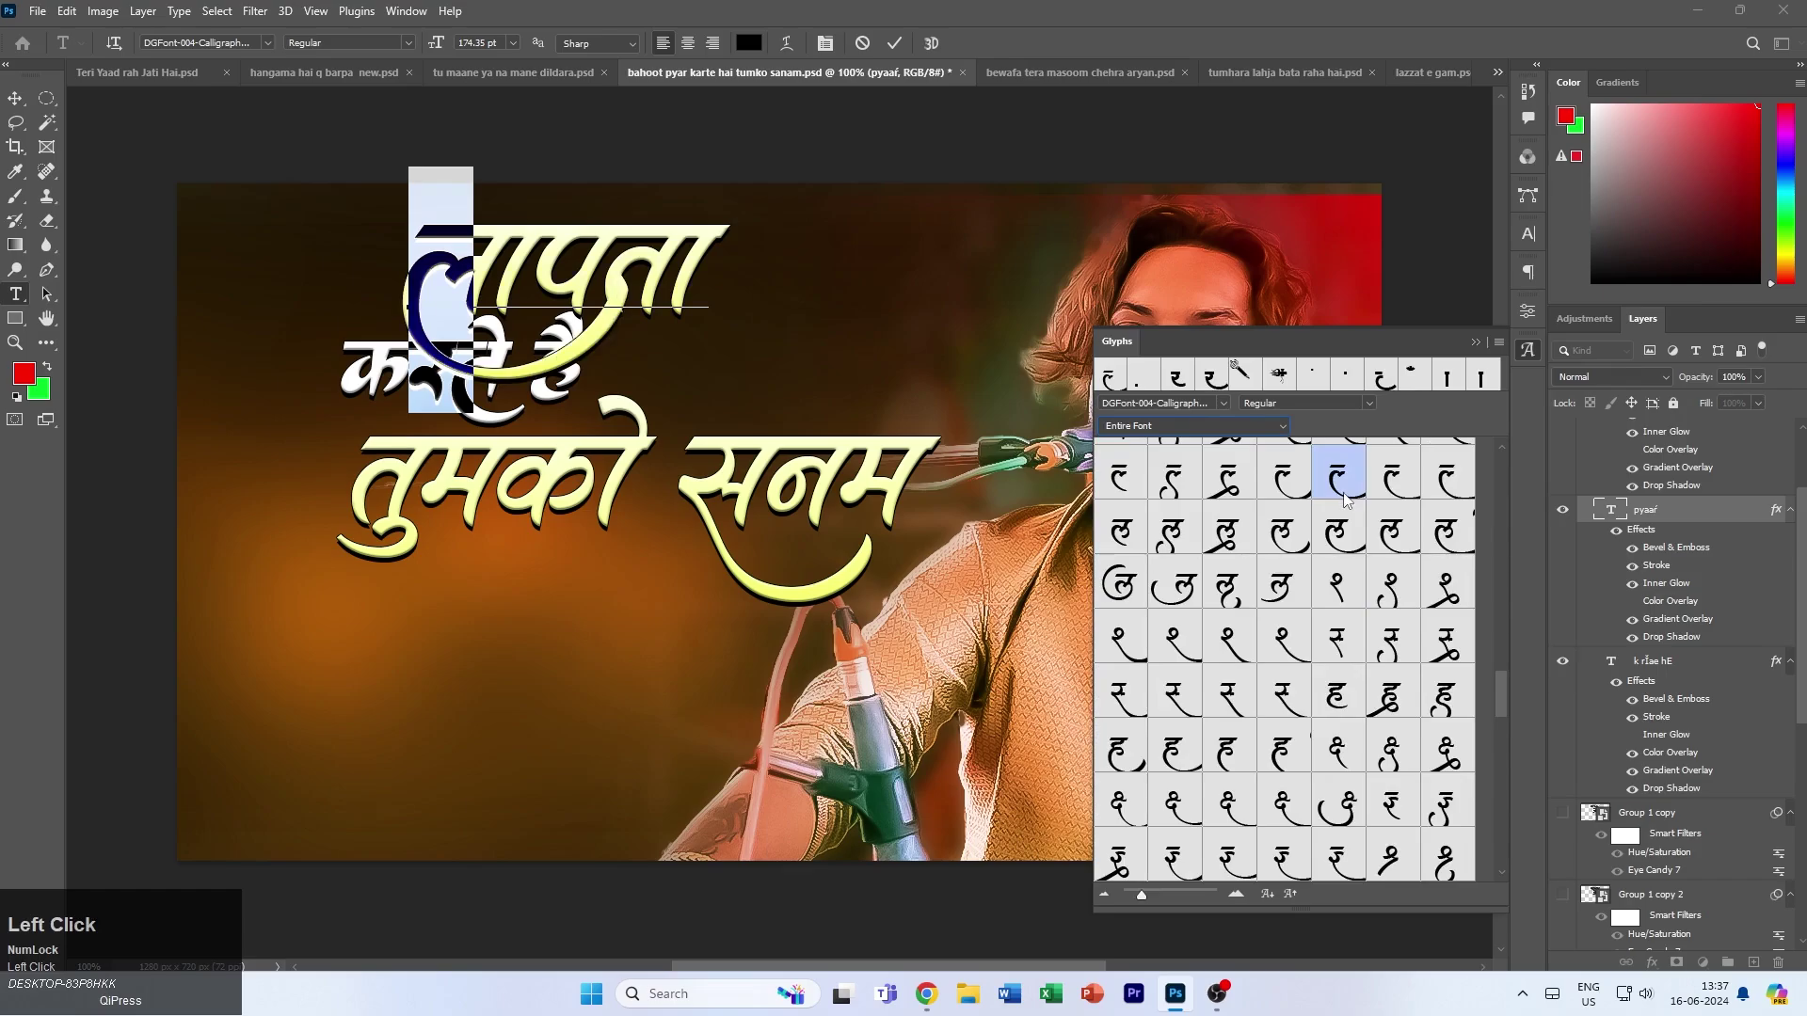
- Swap the ल of लापता for a neighbouring long-tailed glyph variant and move the word to the canvas's upper-left corner
{"action": "double_click", "coordinate": [1282, 484]}
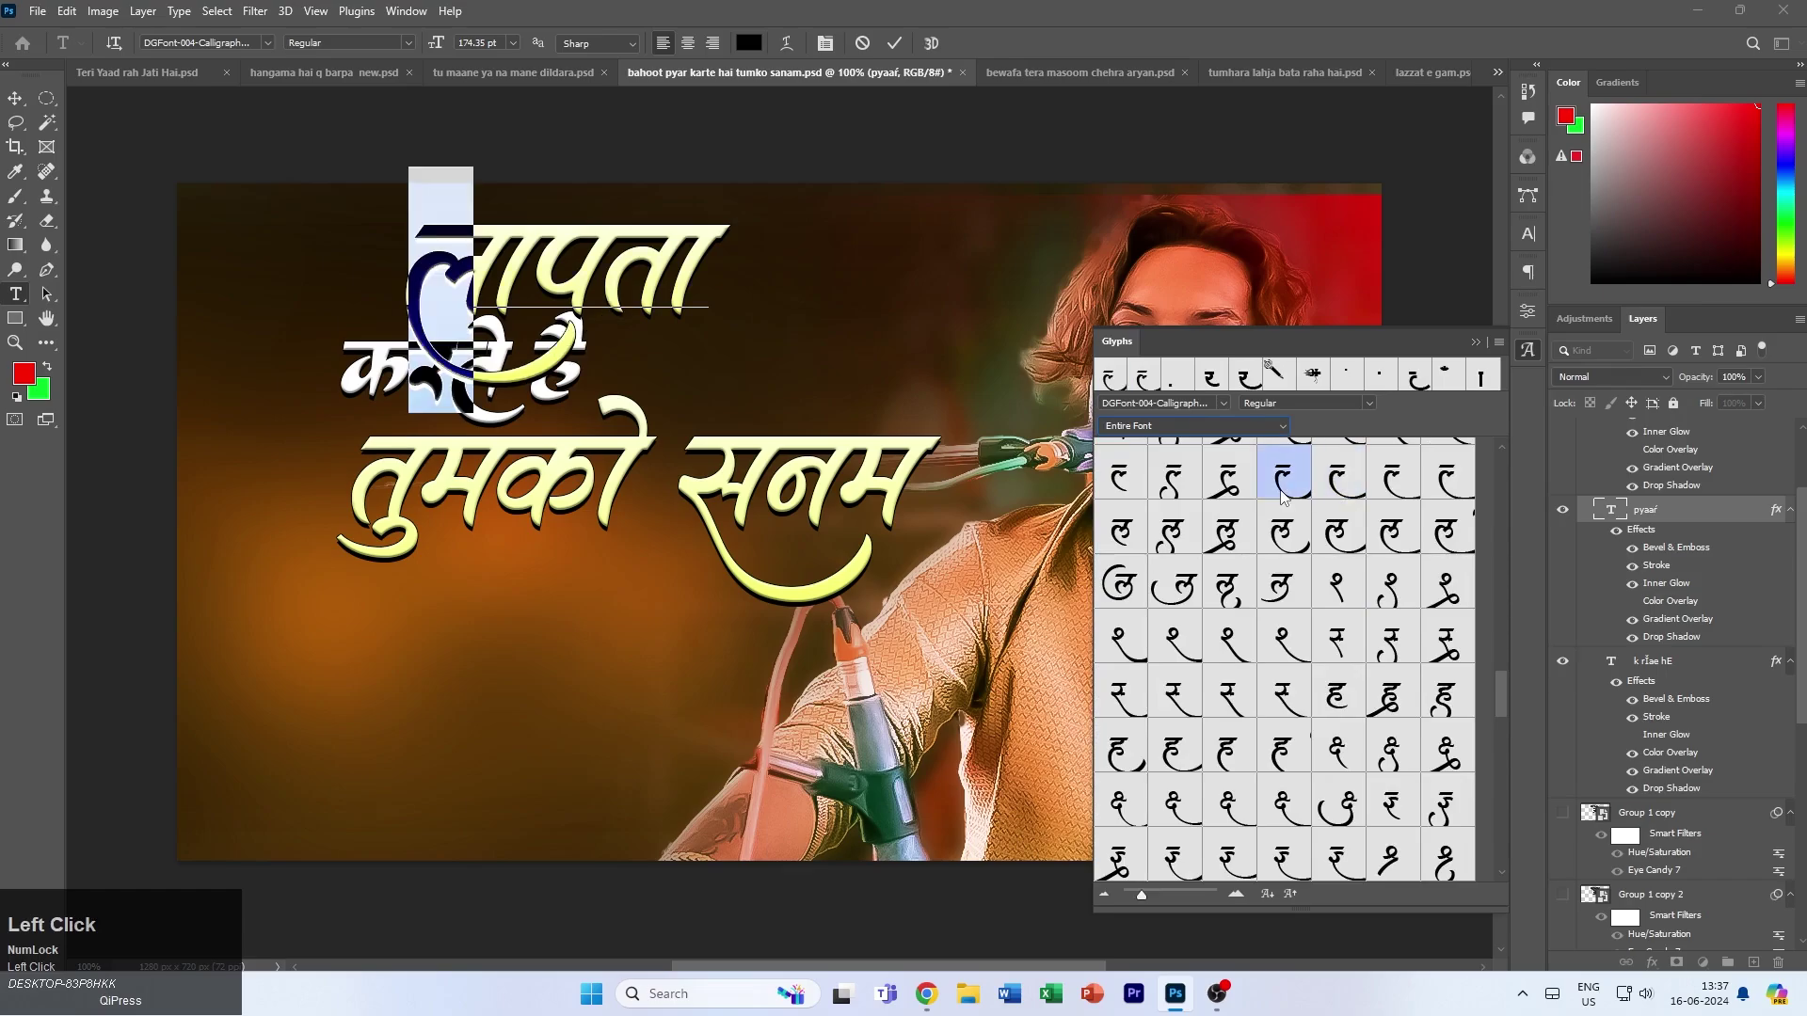
{"action": "left_click", "coordinate": [1483, 343]}
{"action": "left_click", "coordinate": [15, 98]}
{"action": "left_click_drag", "start_coordinate": [562, 225], "coordinate": [344, 245]}
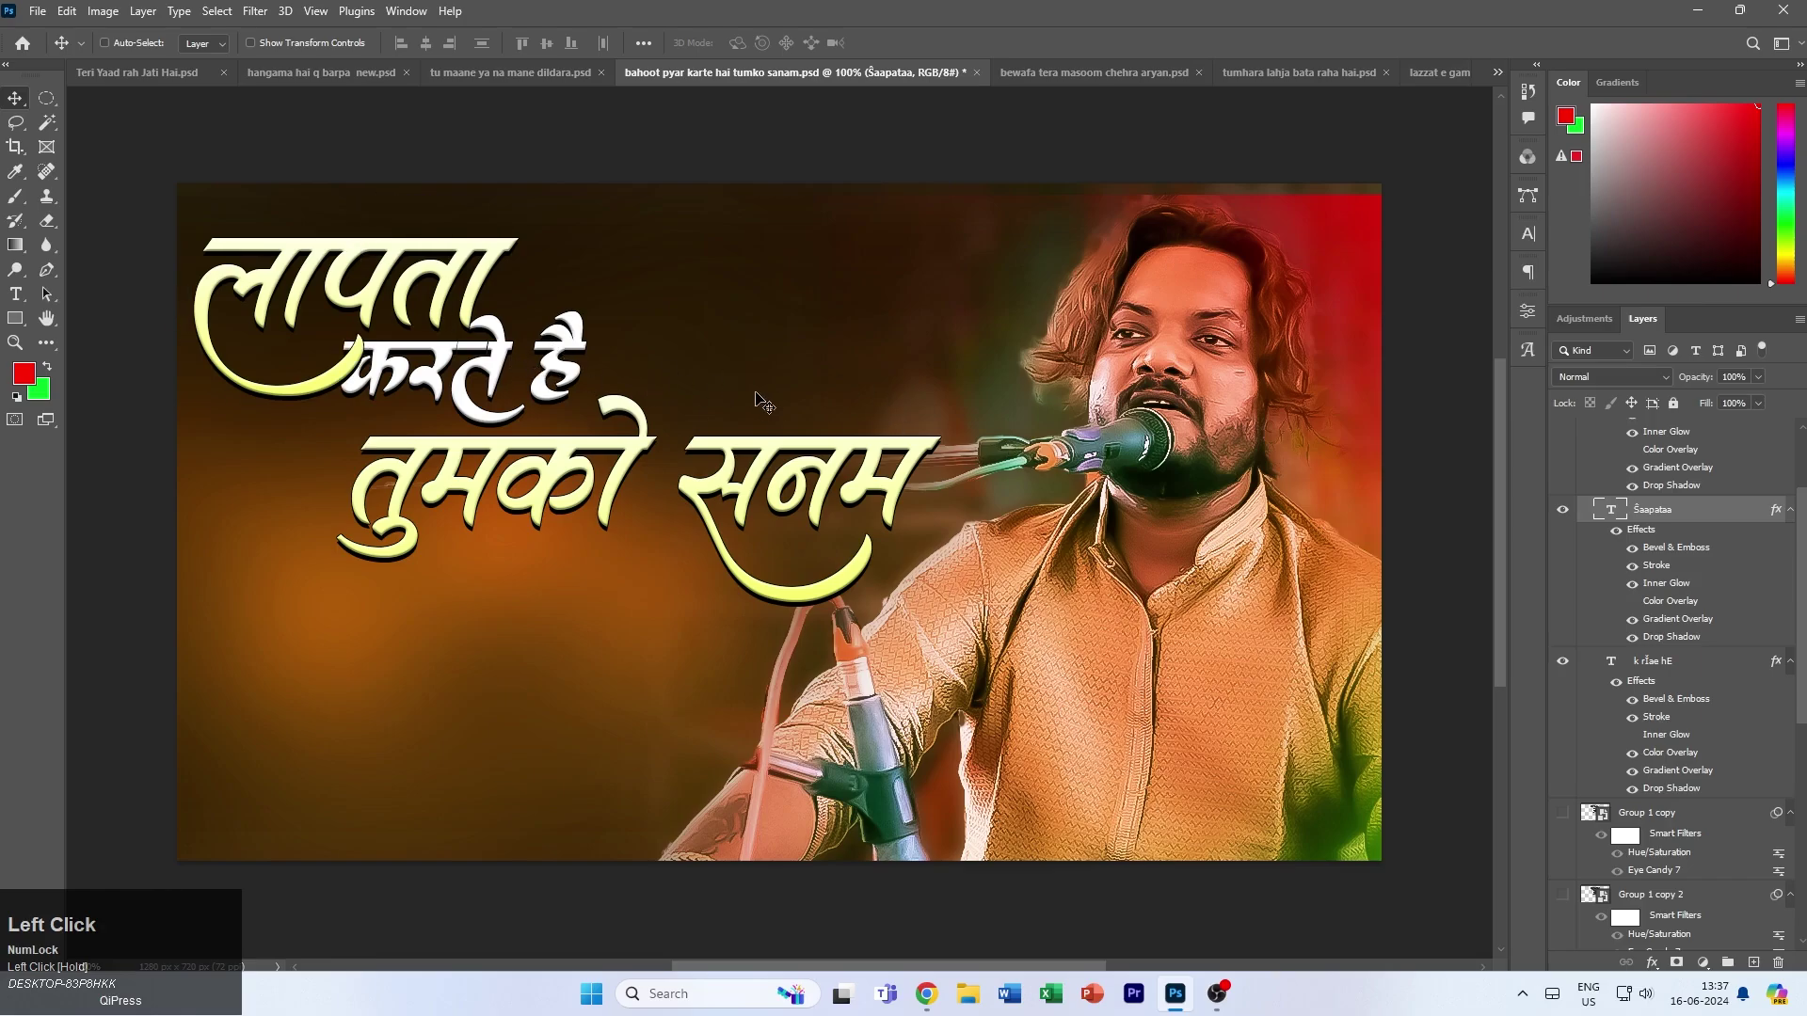
- Replace the title text करते है with हो गए by entering hae gaF, and shift it slightly down and right, clear of लापता
{"action": "left_click", "coordinate": [538, 361]}
{"action": "double_click", "coordinate": [538, 361]}
{"action": "type", "text": "hae"}
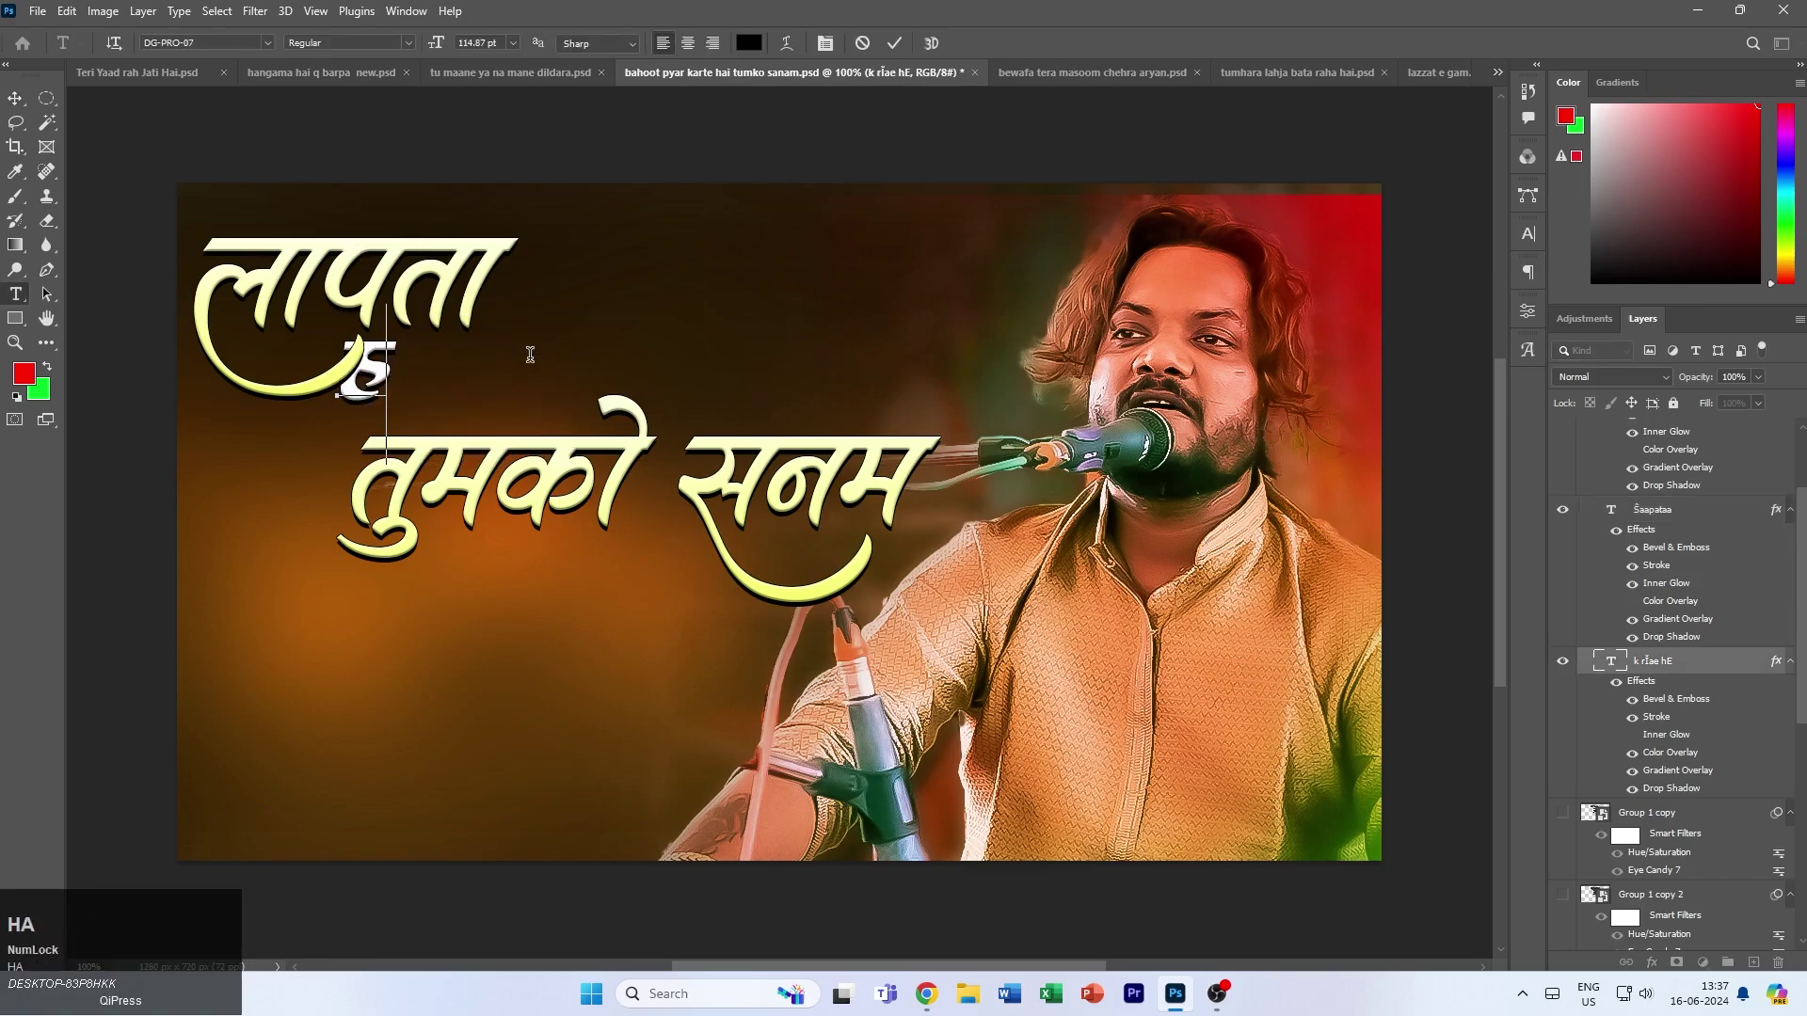
{"action": "type", "text": " gaF"}
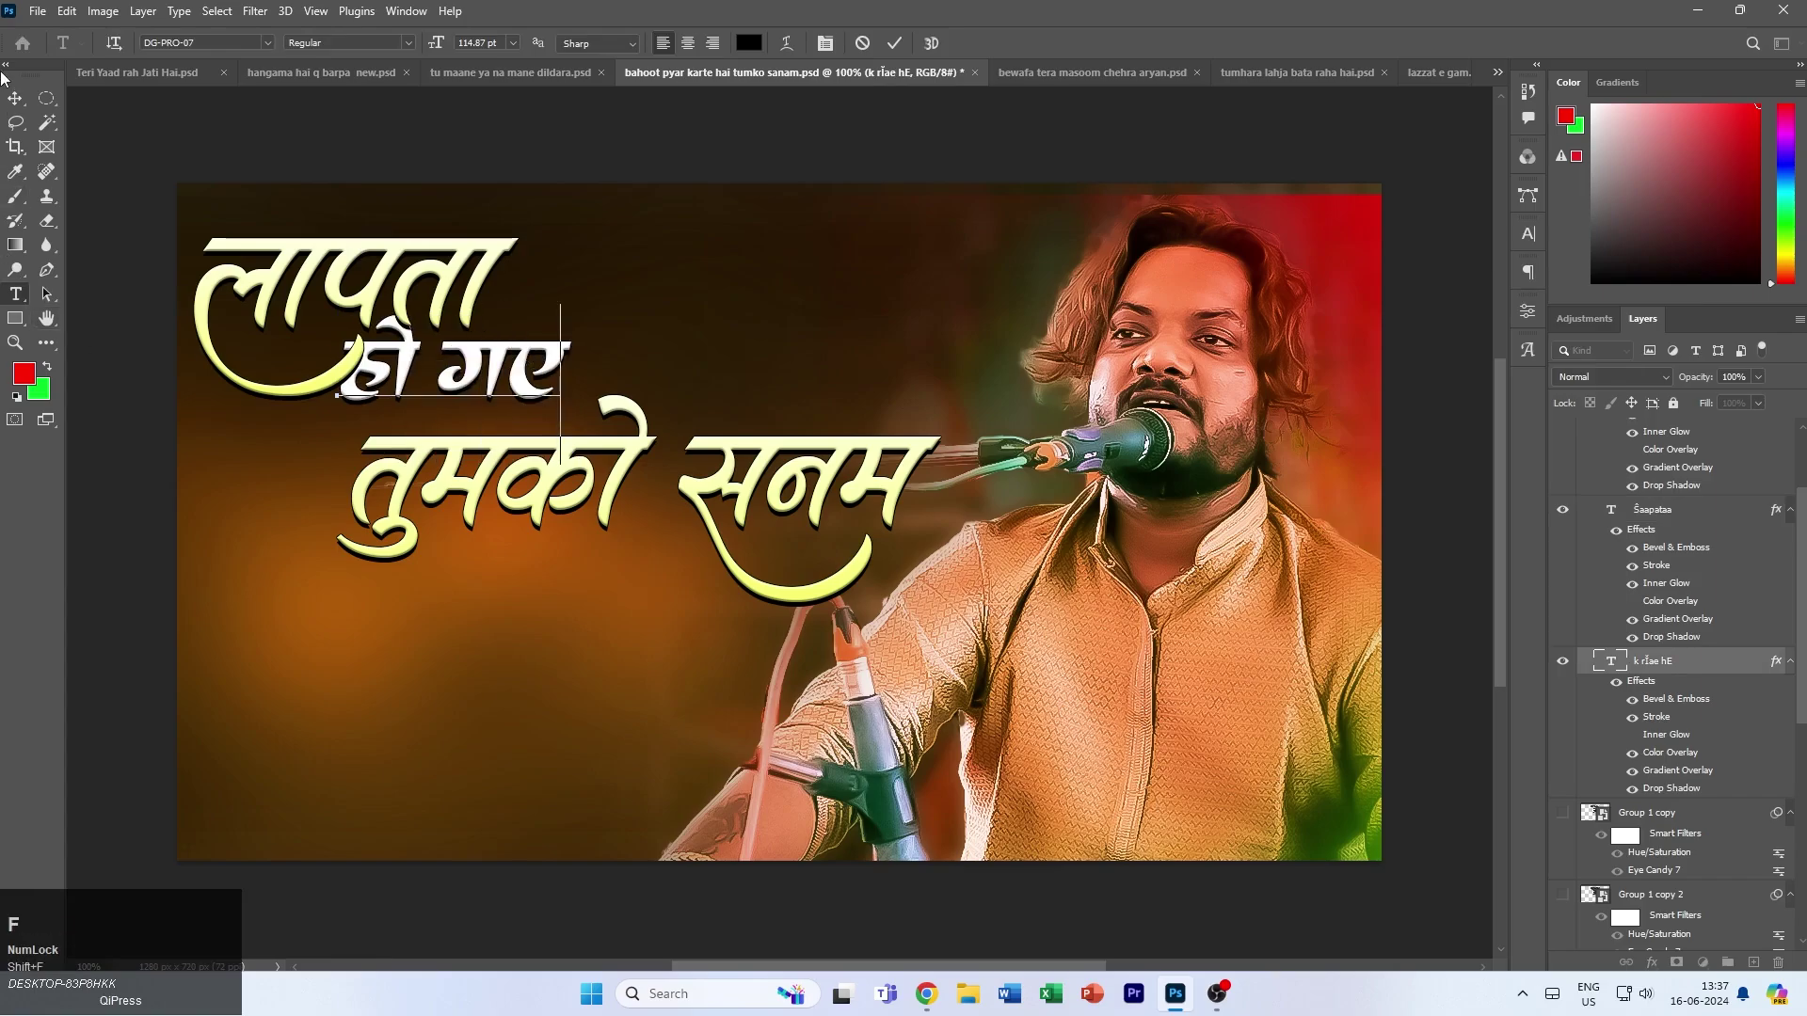
{"action": "left_click", "coordinate": [15, 98]}
{"action": "left_click_drag", "start_coordinate": [445, 377], "coordinate": [466, 404]}
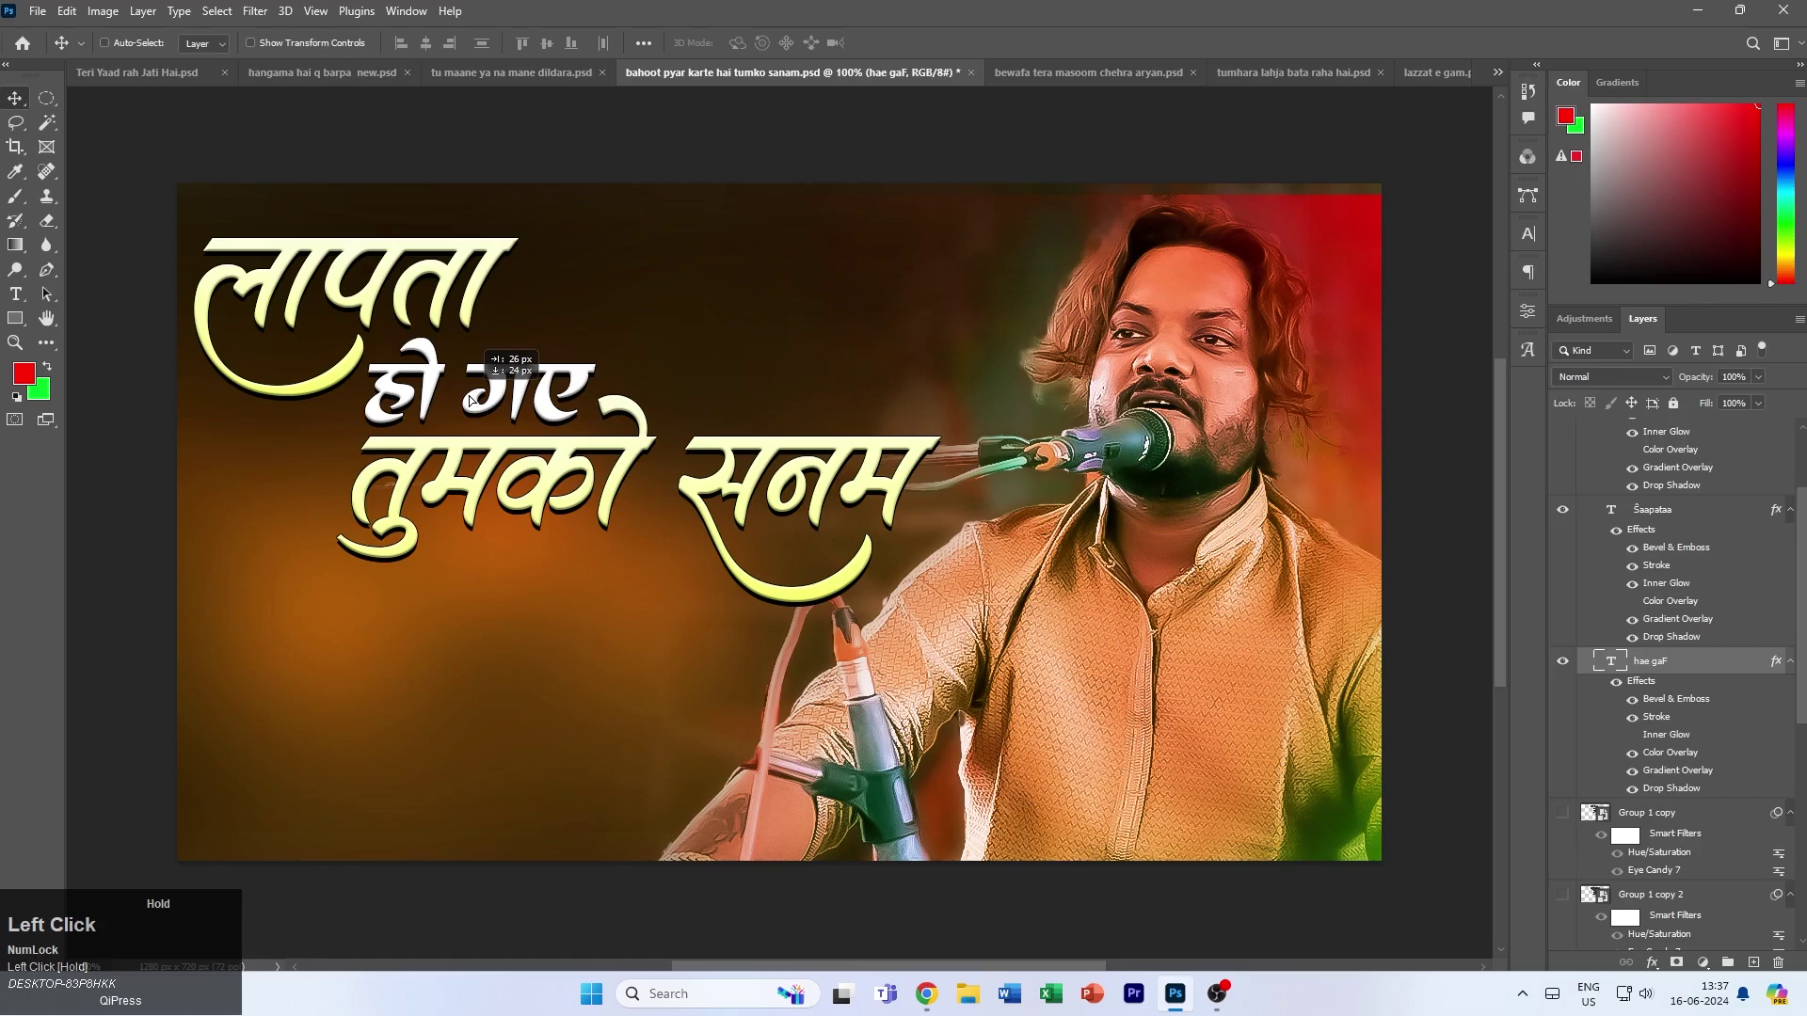
- Replace the title text तुमको सनम with देखते - देखते by entering deKatae - deKatae
{"action": "double_click", "coordinate": [546, 475]}
{"action": "type", "text": "deKa"}
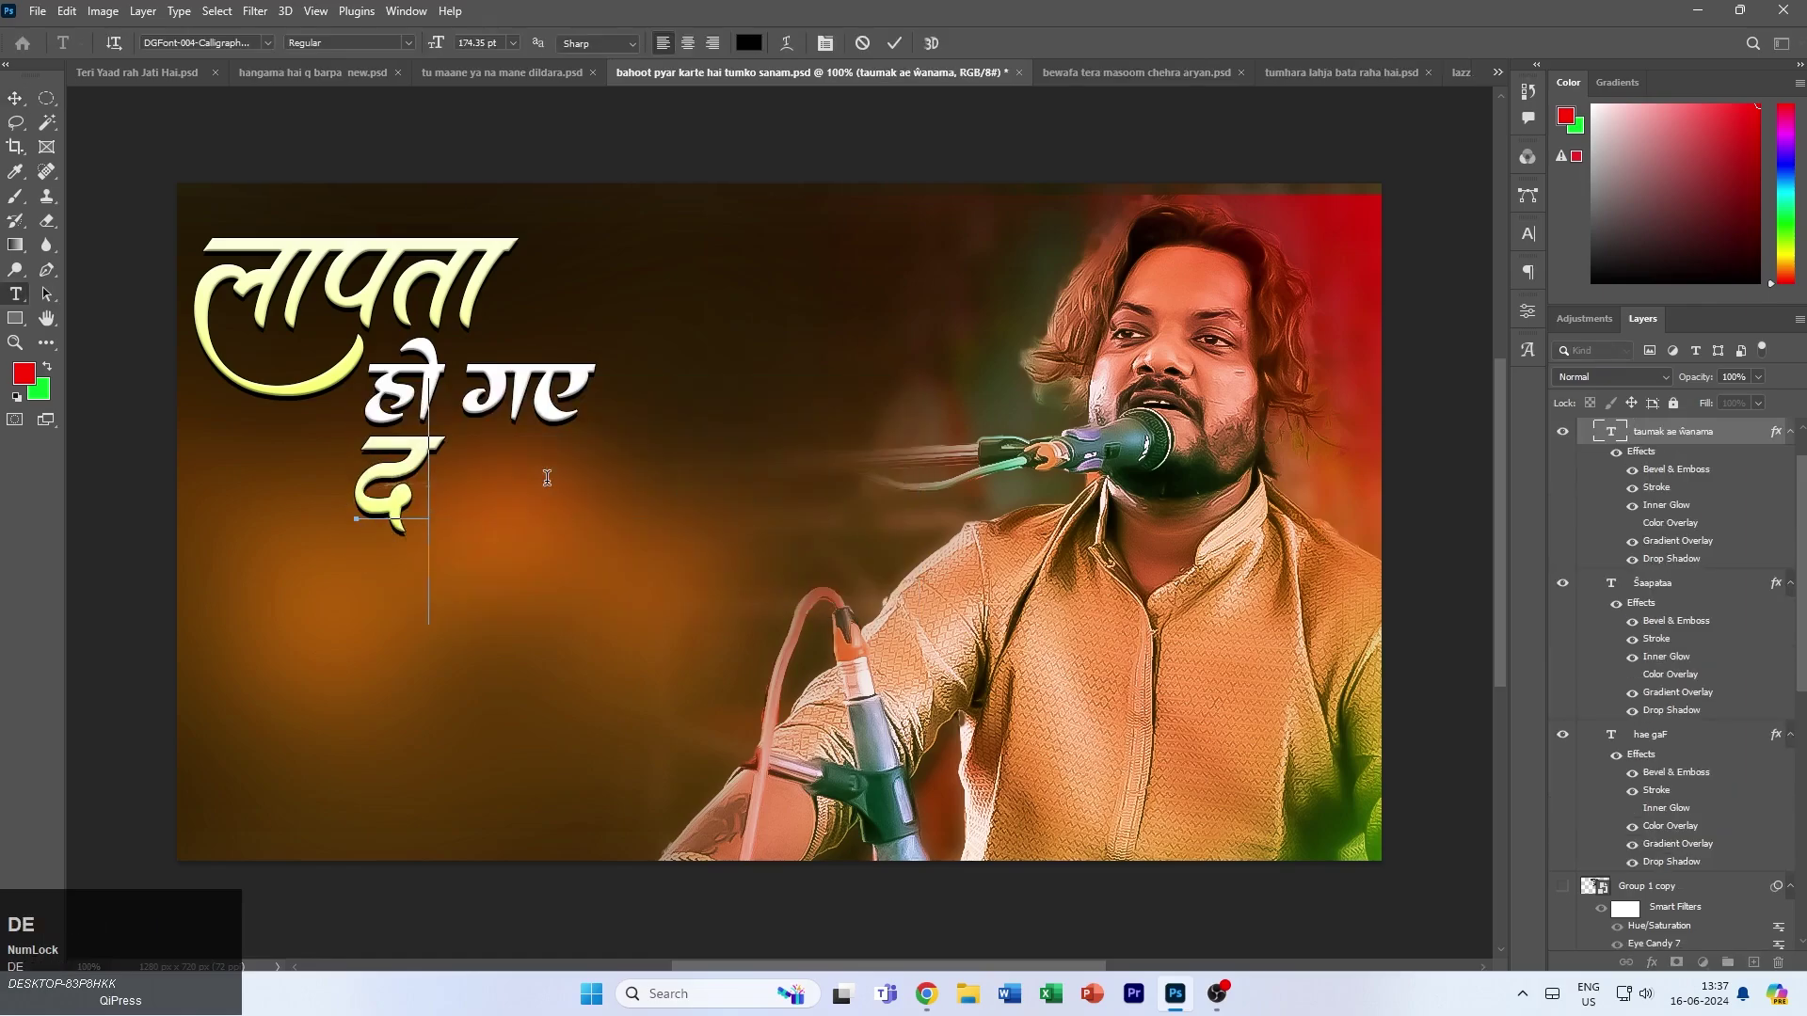
{"action": "type", "text": "tae "}
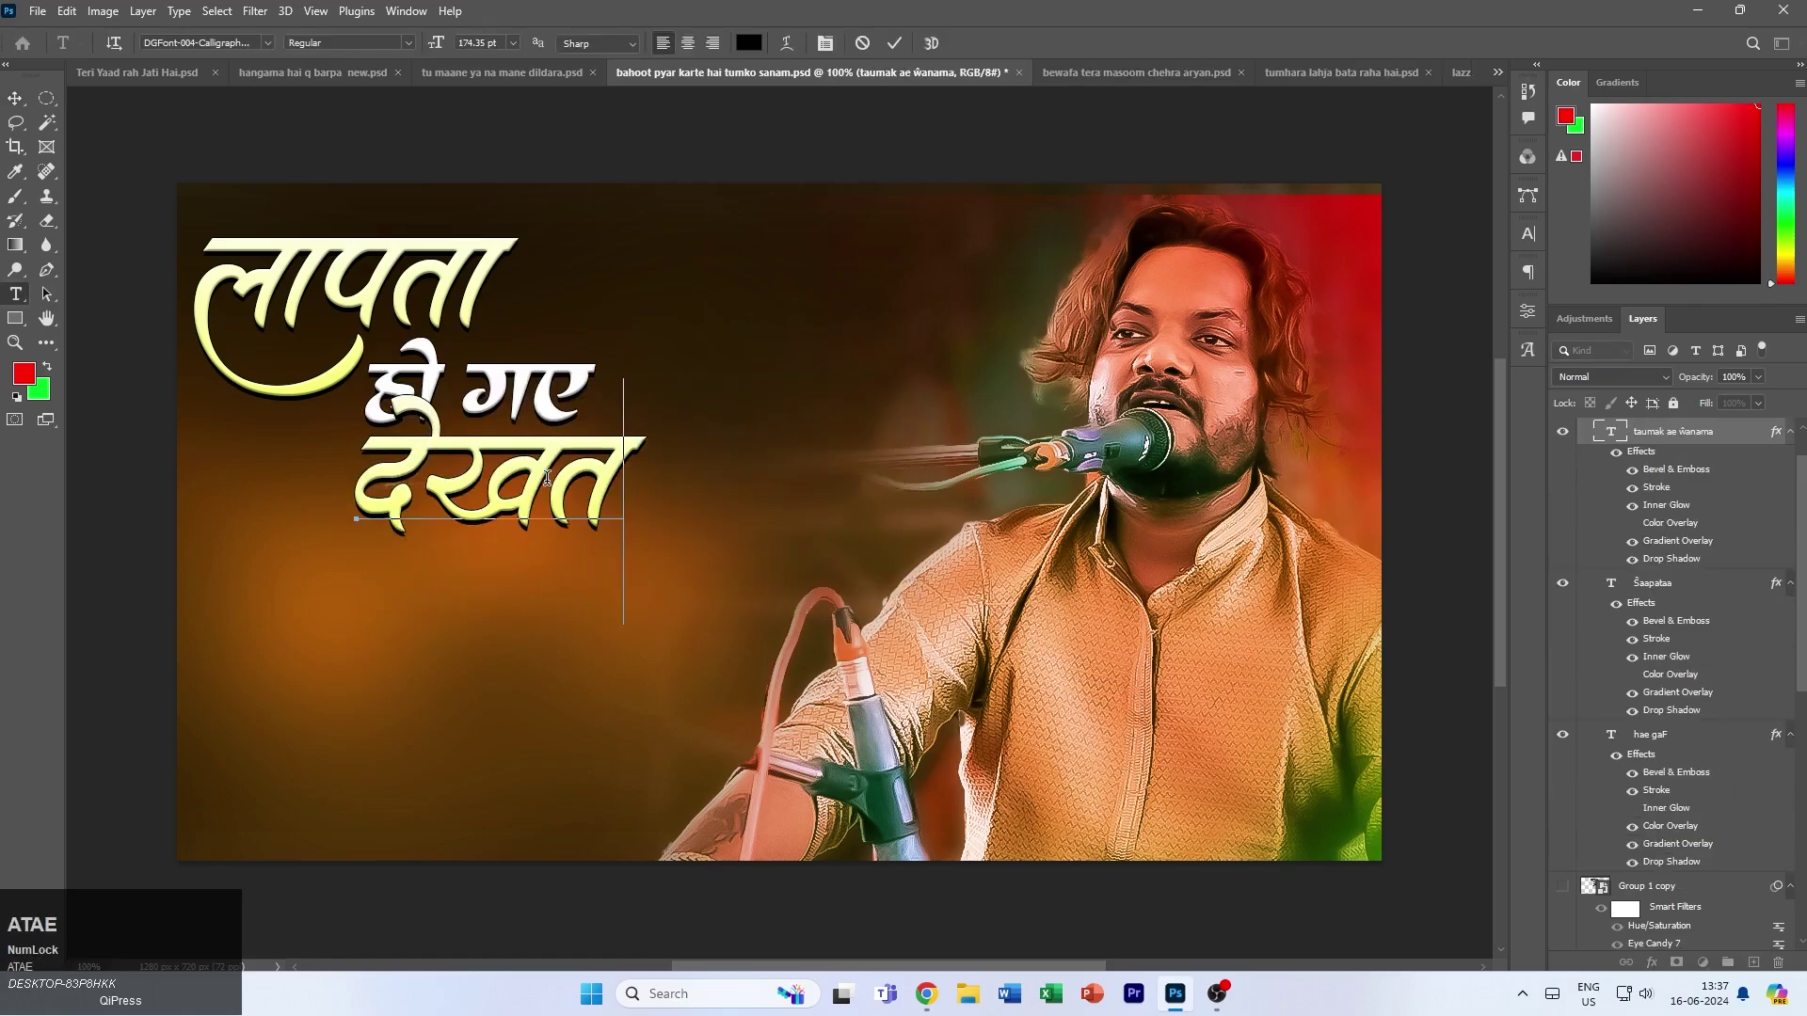
{"action": "type", "text": "-"}
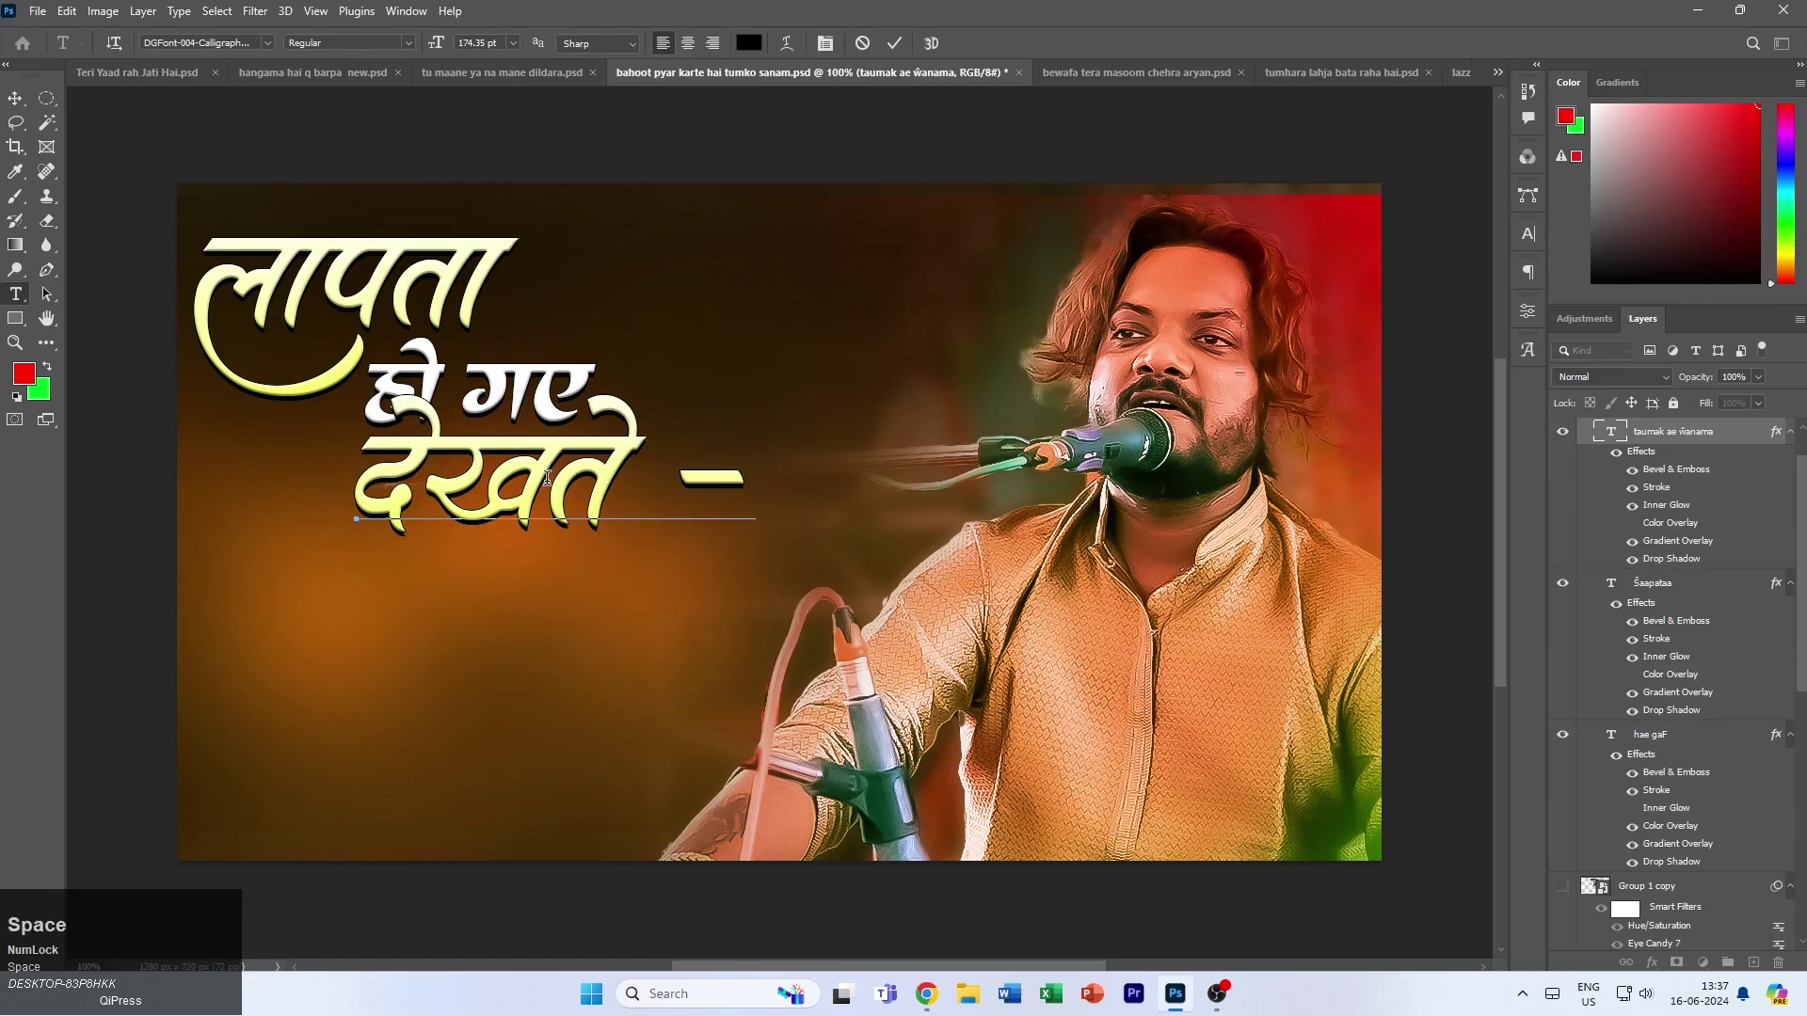
{"action": "type", "text": " deKata"}
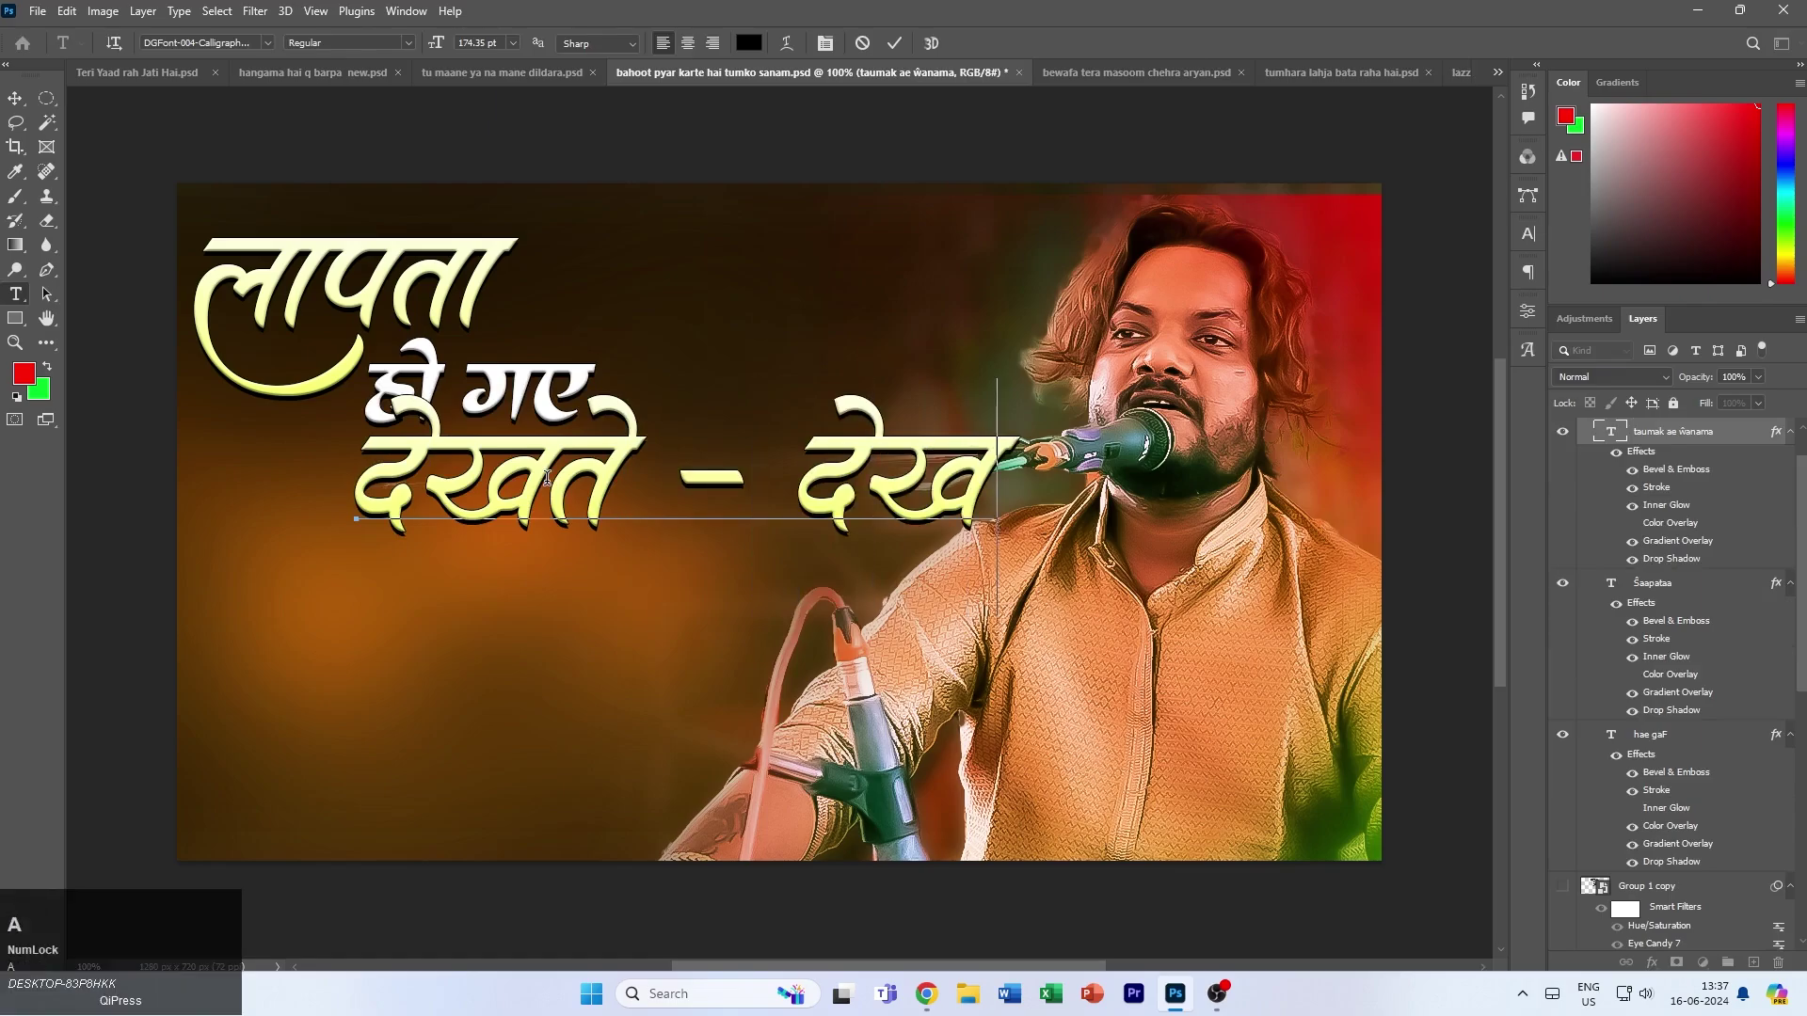
{"action": "type", "text": "e"}
{"action": "scroll", "coordinate": [548, 477], "scroll_direction": "up", "scroll_amount": 1}
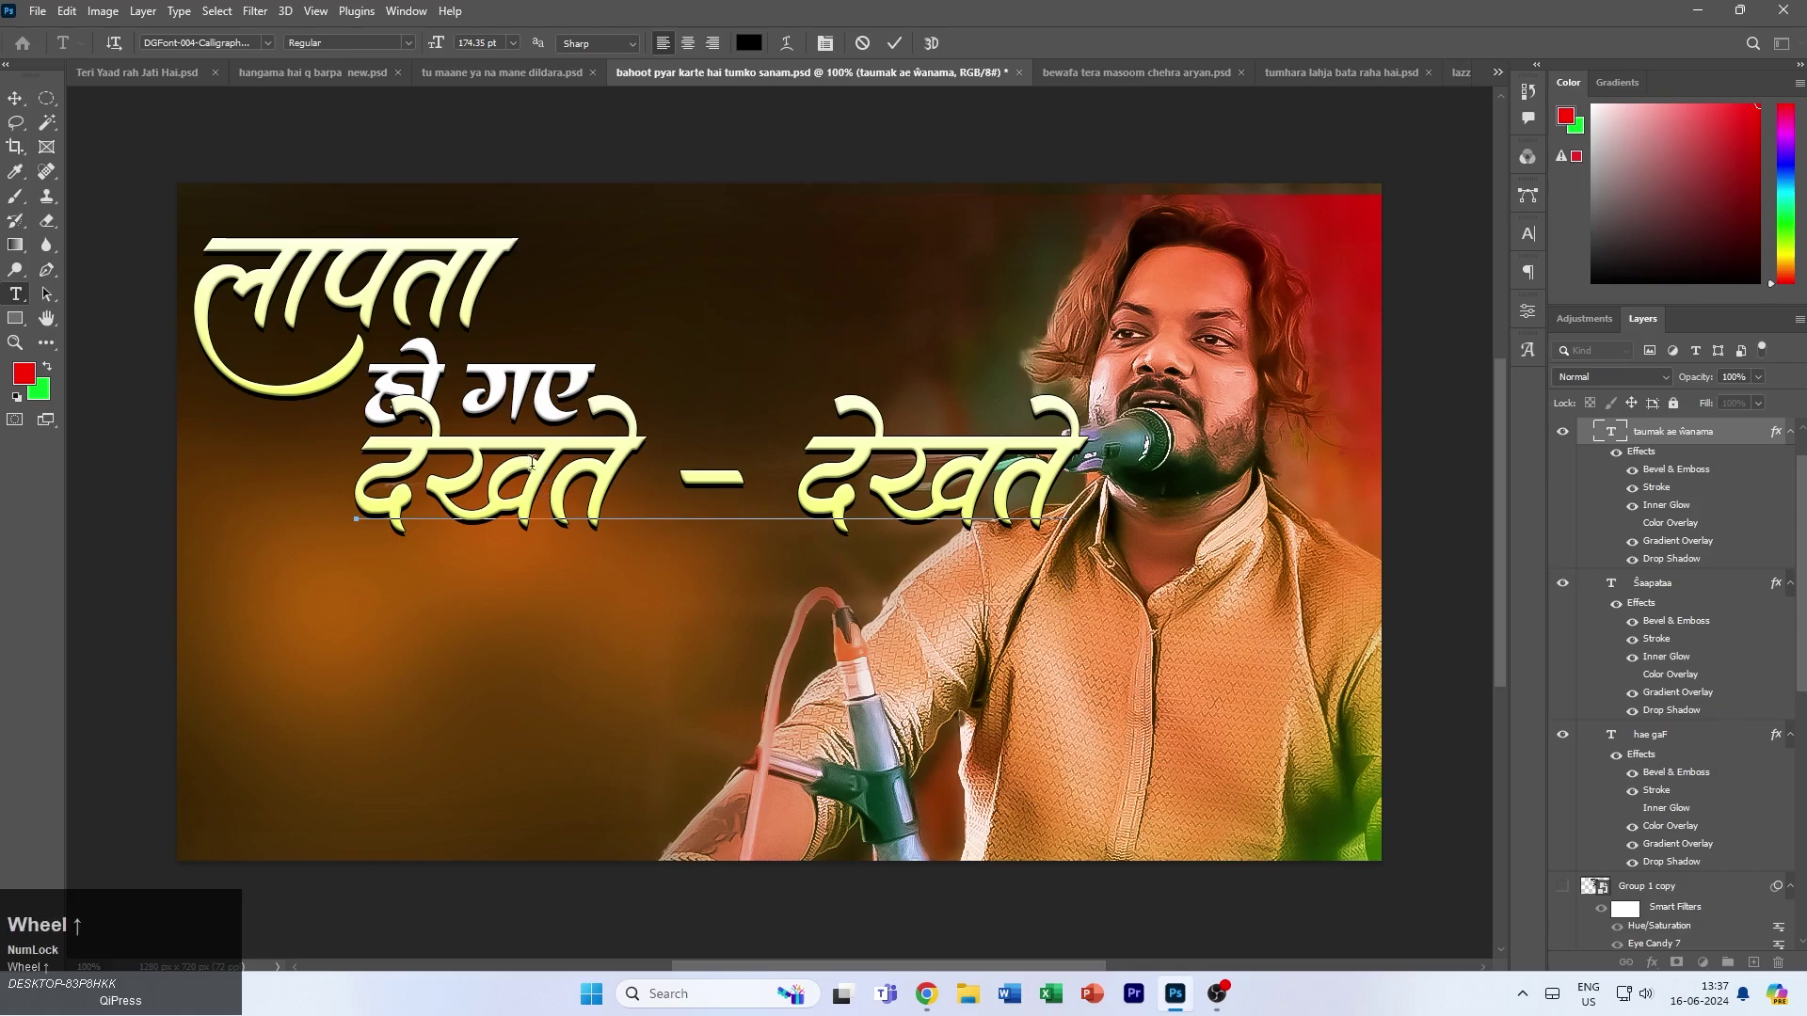
- Scale the देखते - देखते line down to about 56% and place it just below हो गए
{"action": "left_click", "coordinate": [15, 98]}
{"action": "left_click_drag", "start_coordinate": [621, 389], "coordinate": [421, 473]}
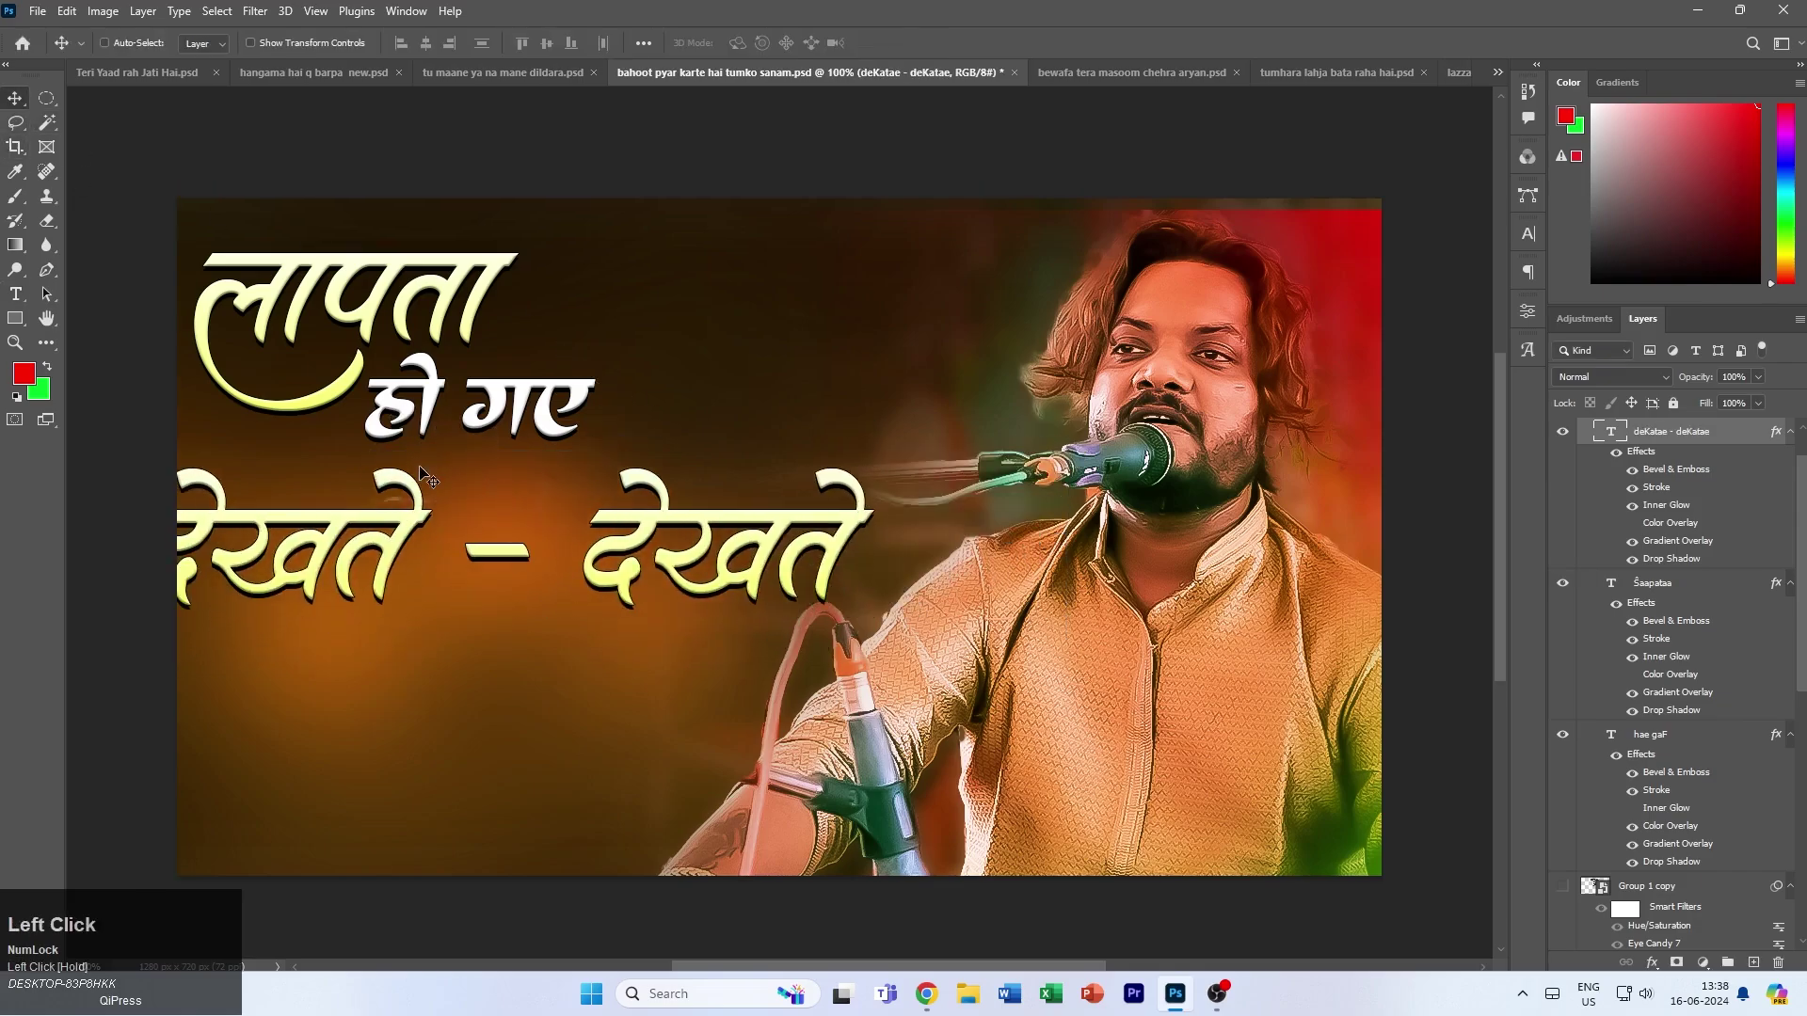
{"action": "key", "text": "ctrl+t"}
{"action": "left_click_drag", "start_coordinate": [504, 697], "coordinate": [478, 534]}
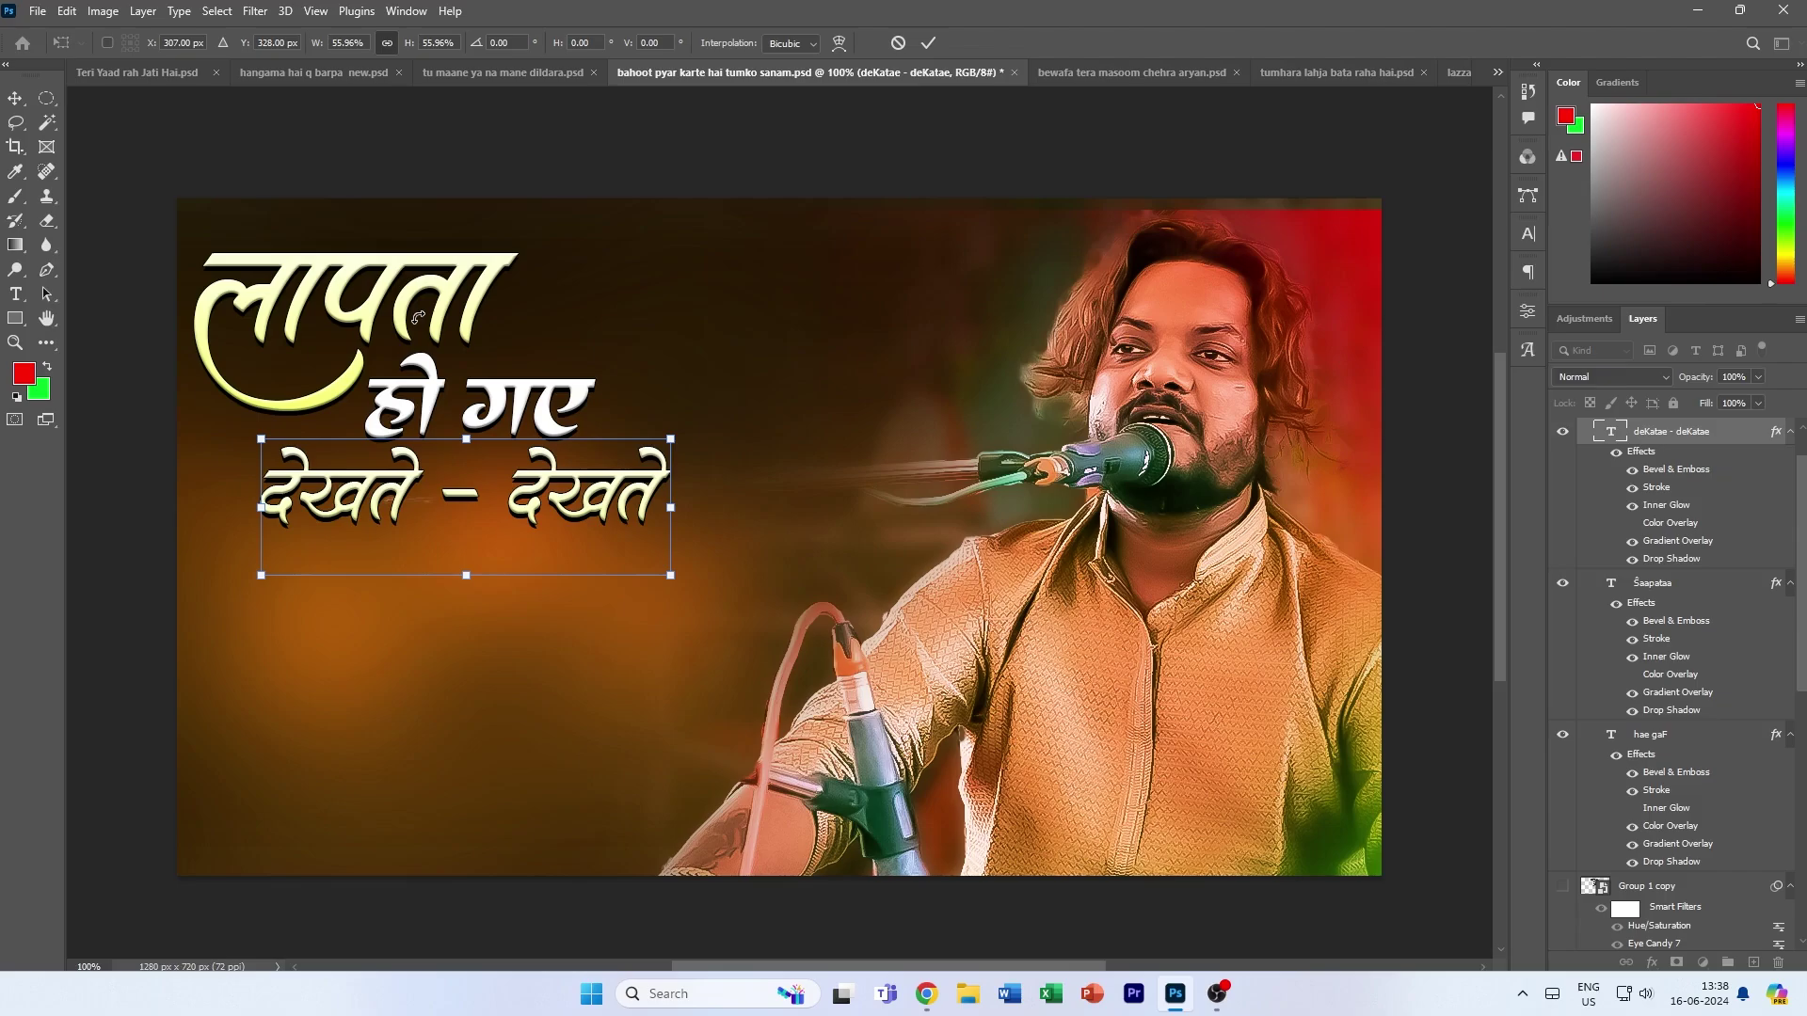
- Replace the letter त in लापता with a glyph whose long tail curves to the right
{"action": "left_click", "coordinate": [15, 293]}
{"action": "left_click", "coordinate": [419, 311]}
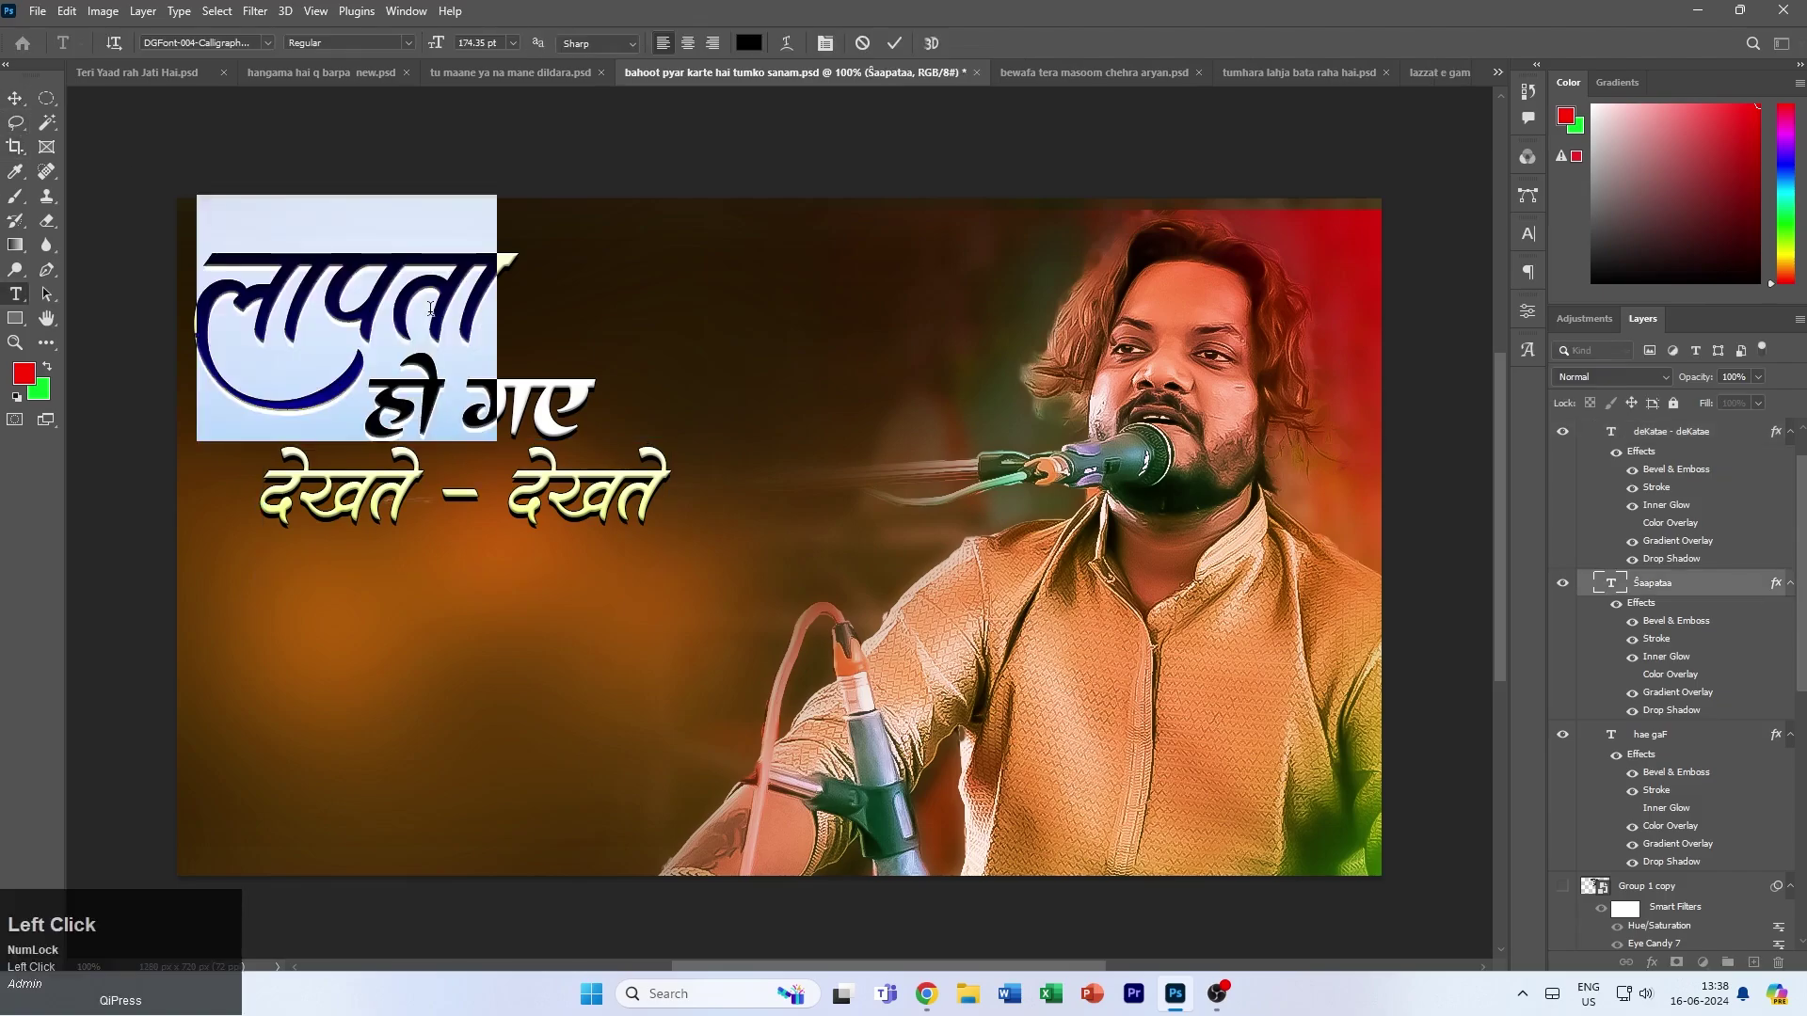
{"action": "double_click", "coordinate": [419, 311]}
{"action": "left_click_drag", "start_coordinate": [396, 310], "coordinate": [1039, 319]}
{"action": "left_click", "coordinate": [1527, 349]}
{"action": "scroll", "coordinate": [1376, 624], "scroll_direction": "up", "scroll_amount": 2}
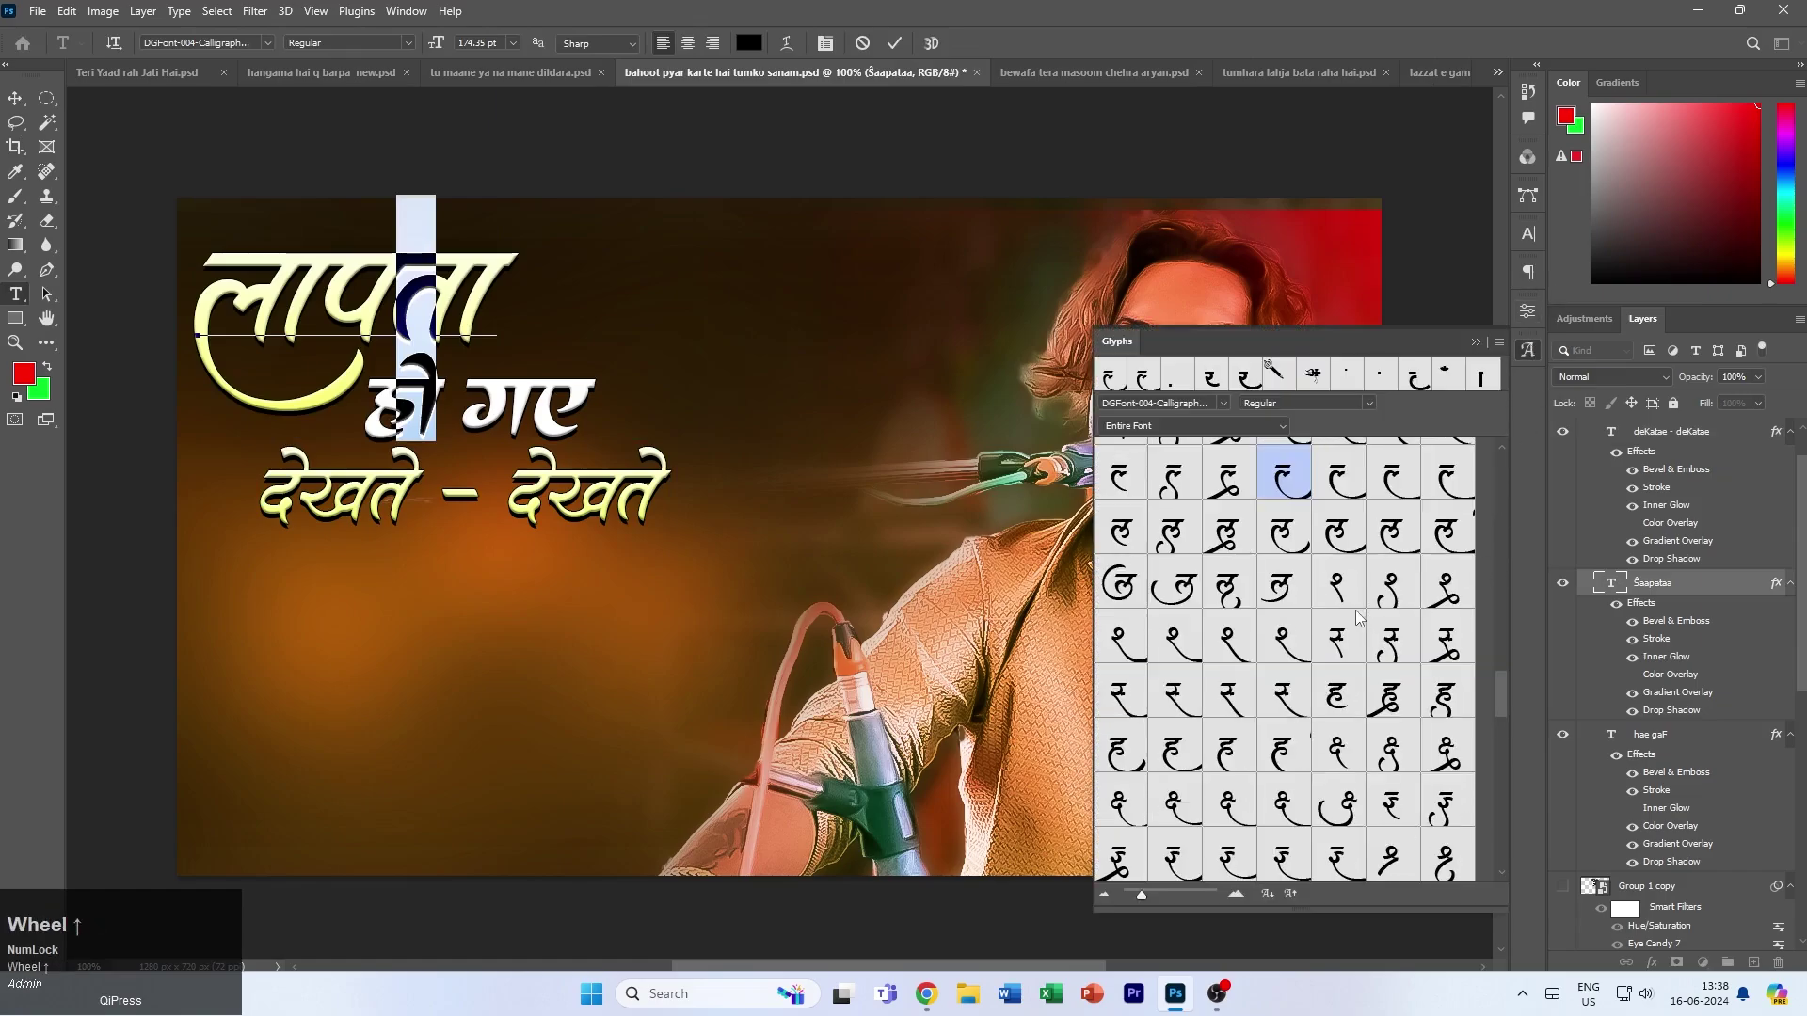
{"action": "double_click", "coordinate": [1235, 482]}
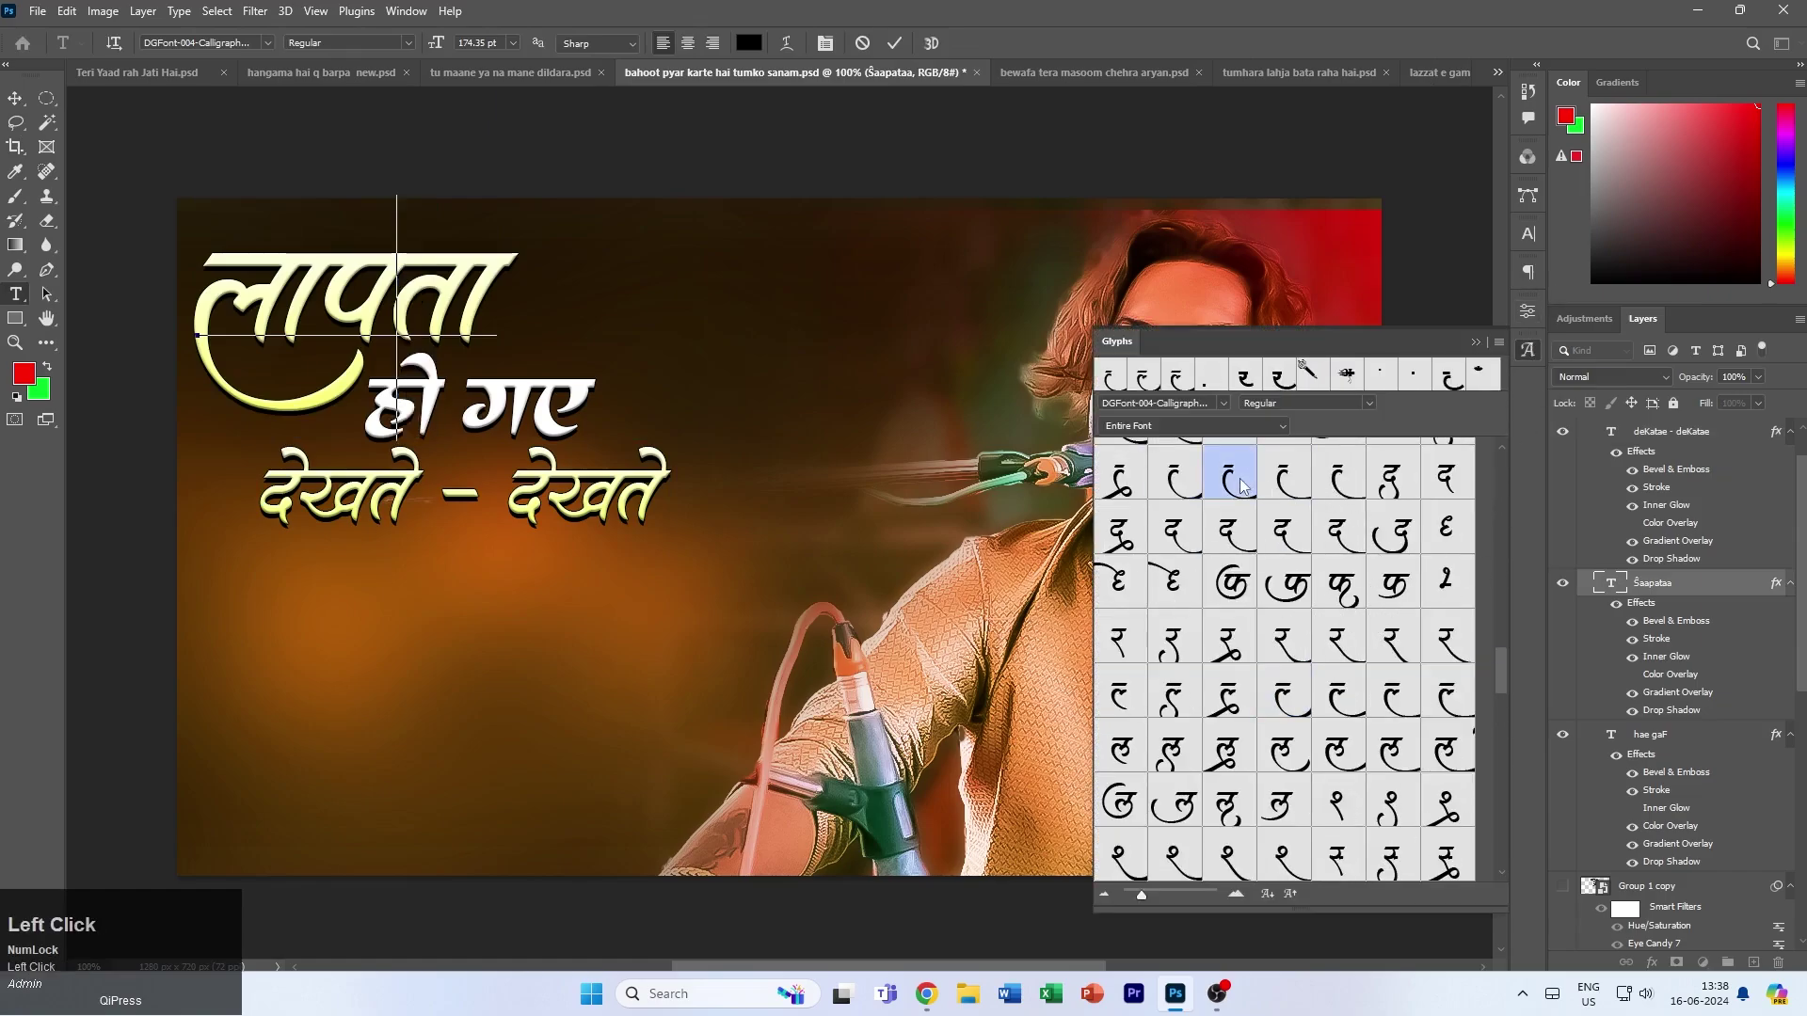
{"action": "left_click", "coordinate": [1477, 344]}
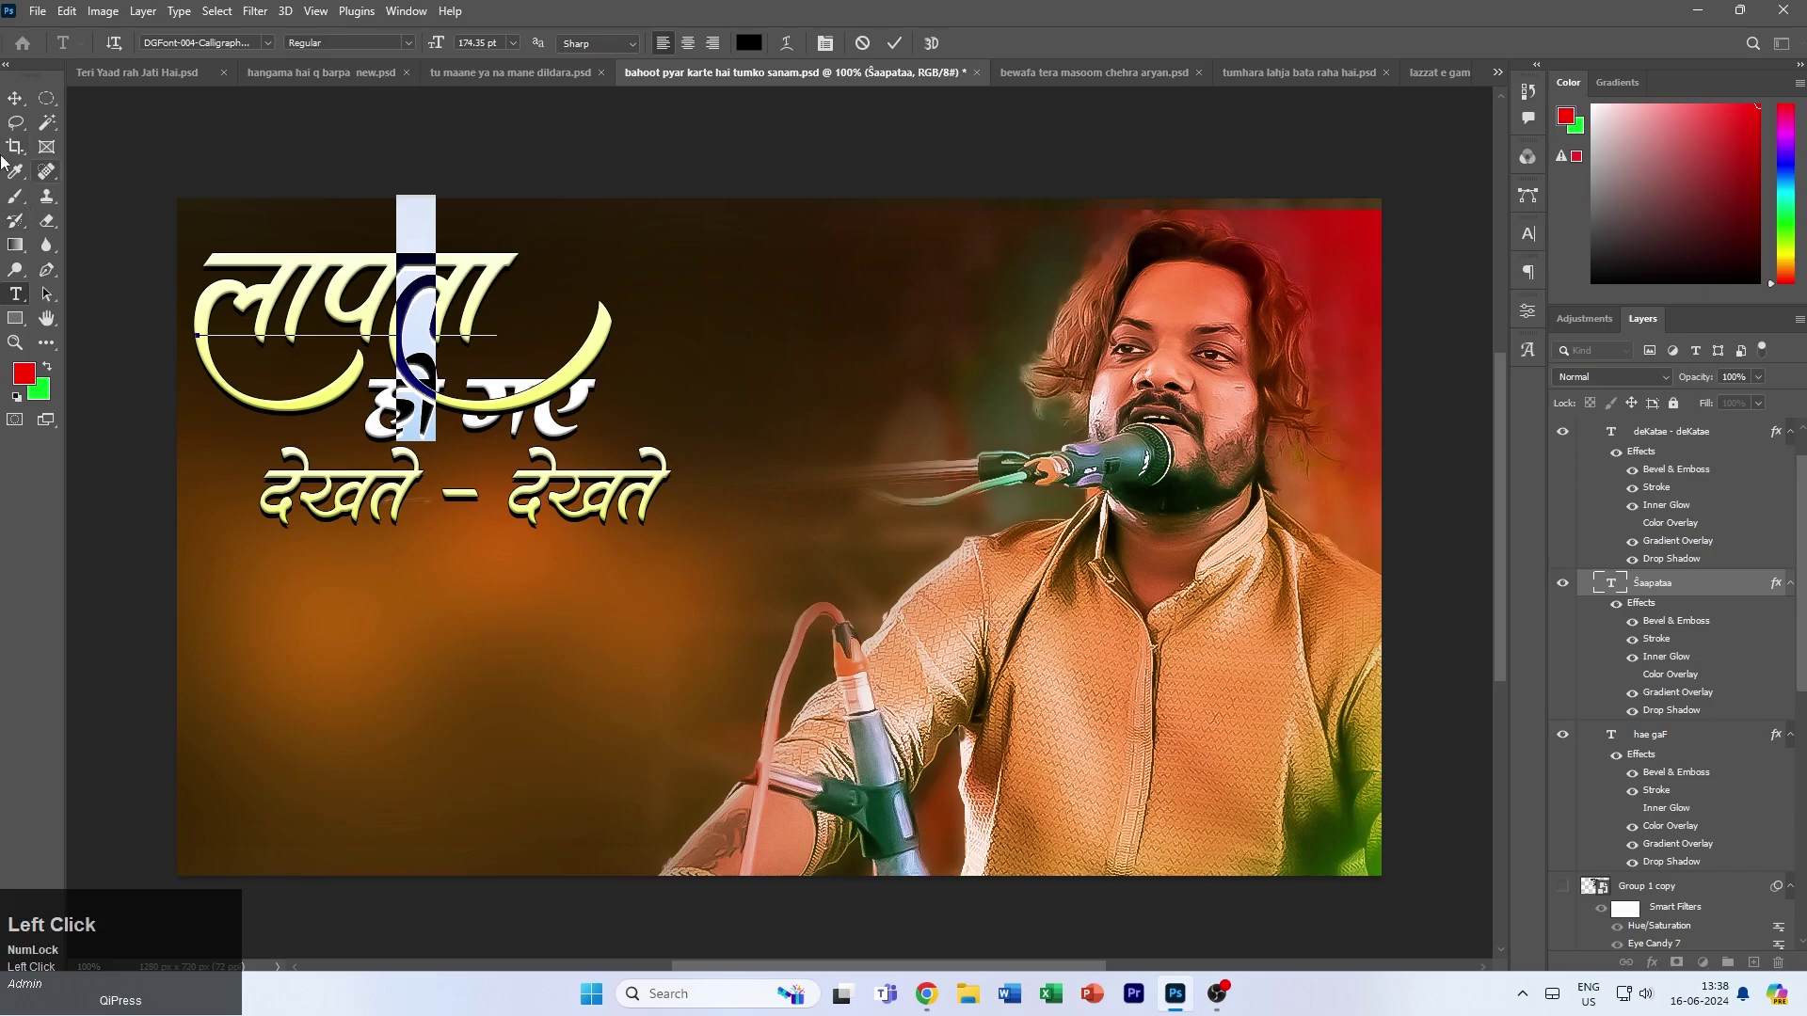
- Move the हो गए text up beside लापता on the first title line
{"action": "left_click", "coordinate": [15, 98]}
{"action": "left_click", "coordinate": [1665, 735]}
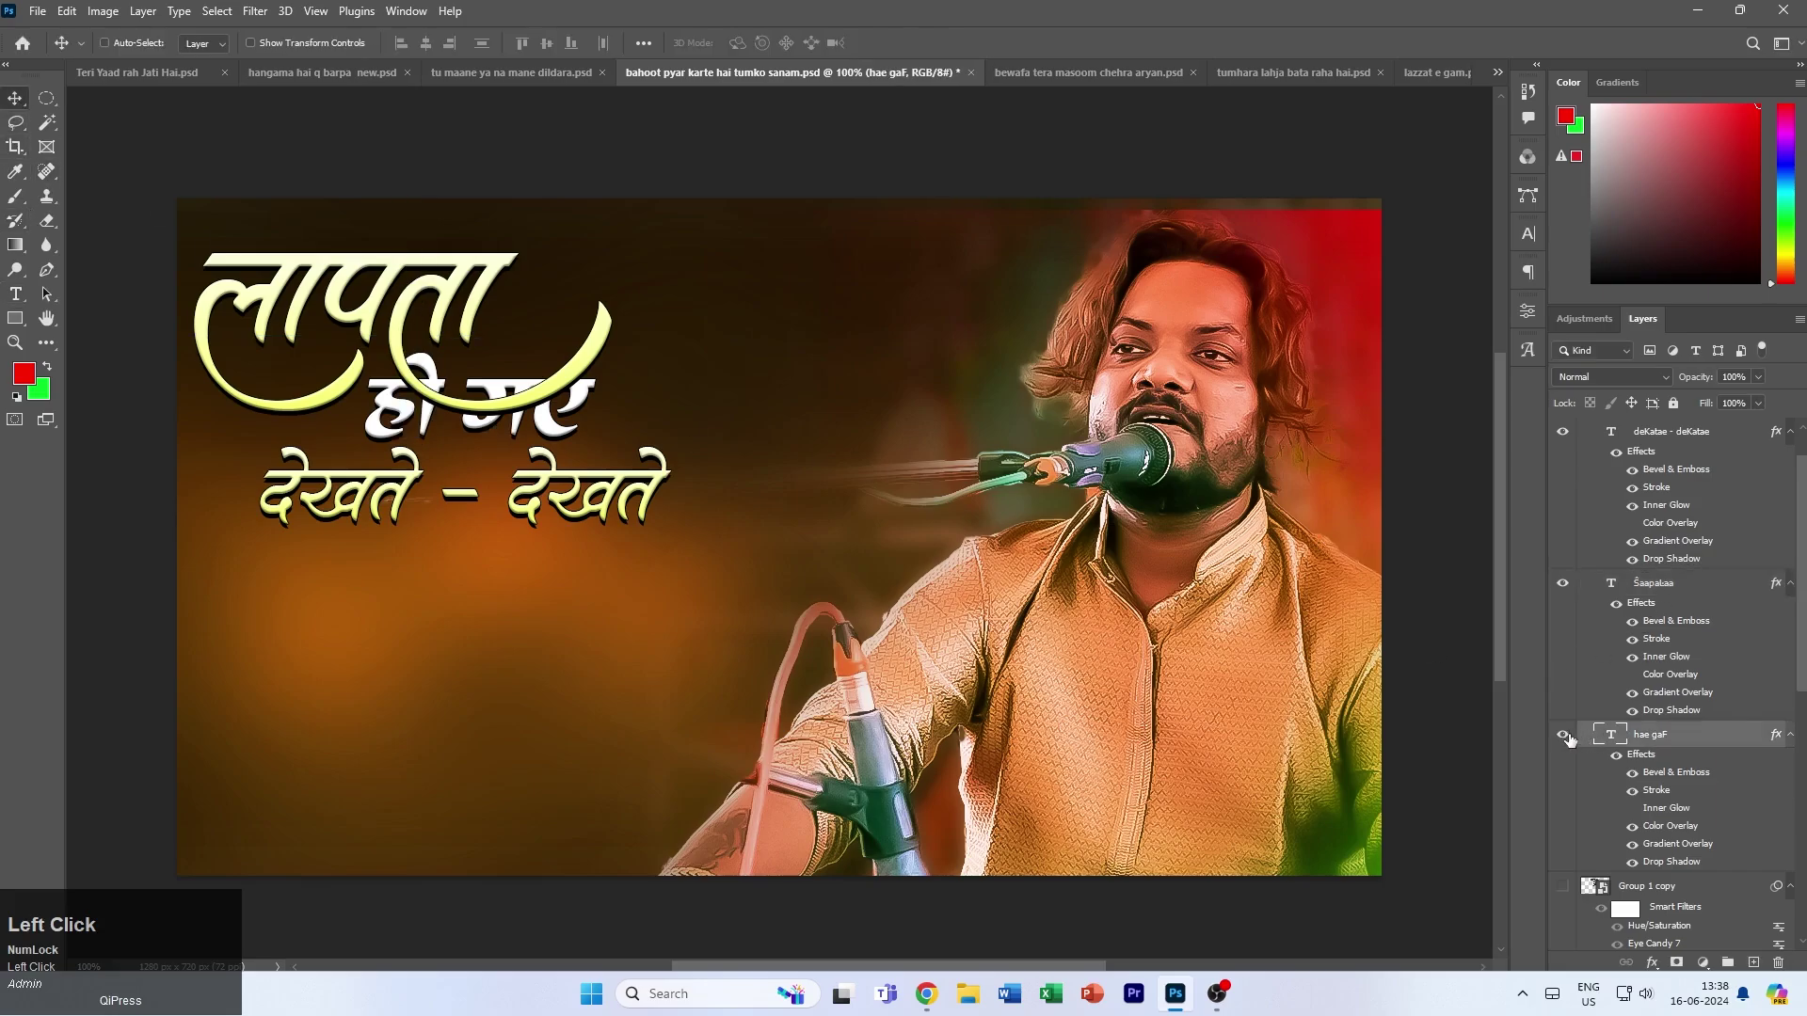
{"action": "left_click_drag", "start_coordinate": [487, 379], "coordinate": [648, 283]}
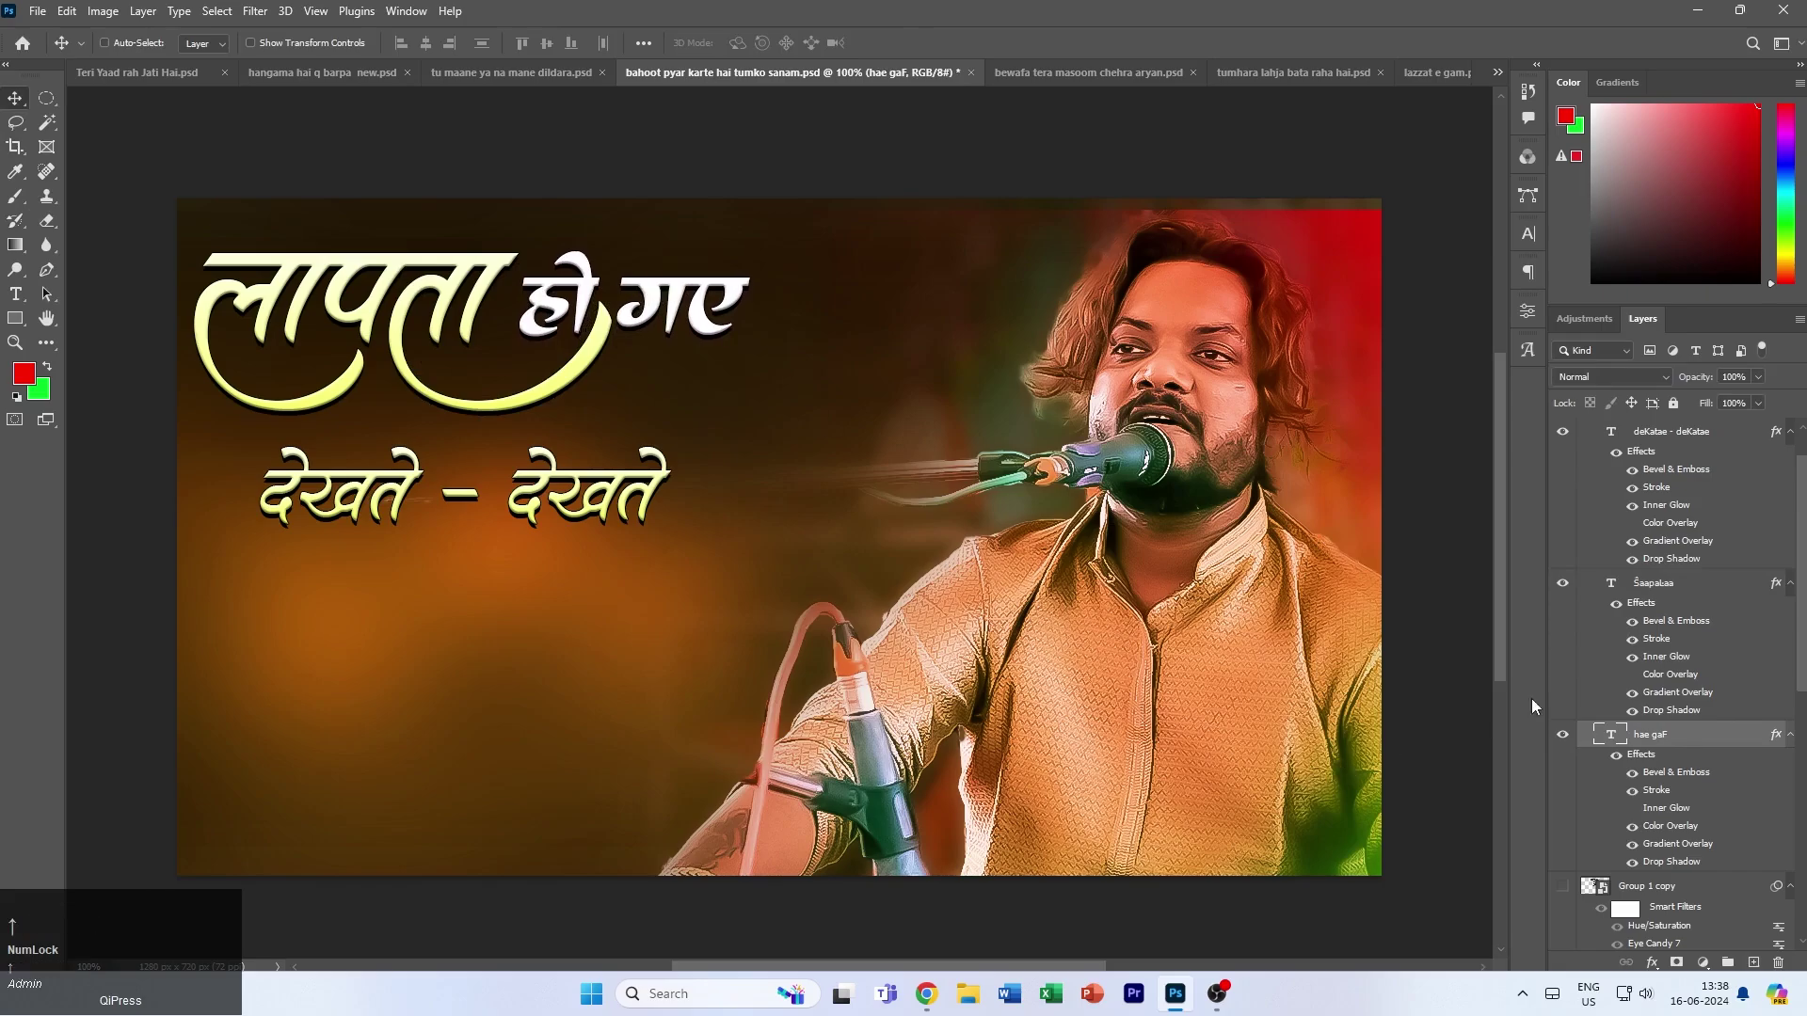
{"action": "scroll", "coordinate": [1675, 659], "scroll_direction": "up", "scroll_amount": 1}
- Enlarge the देखते - देखते line to about 134% and place it under the tails of लापता
{"action": "left_click", "coordinate": [1691, 481]}
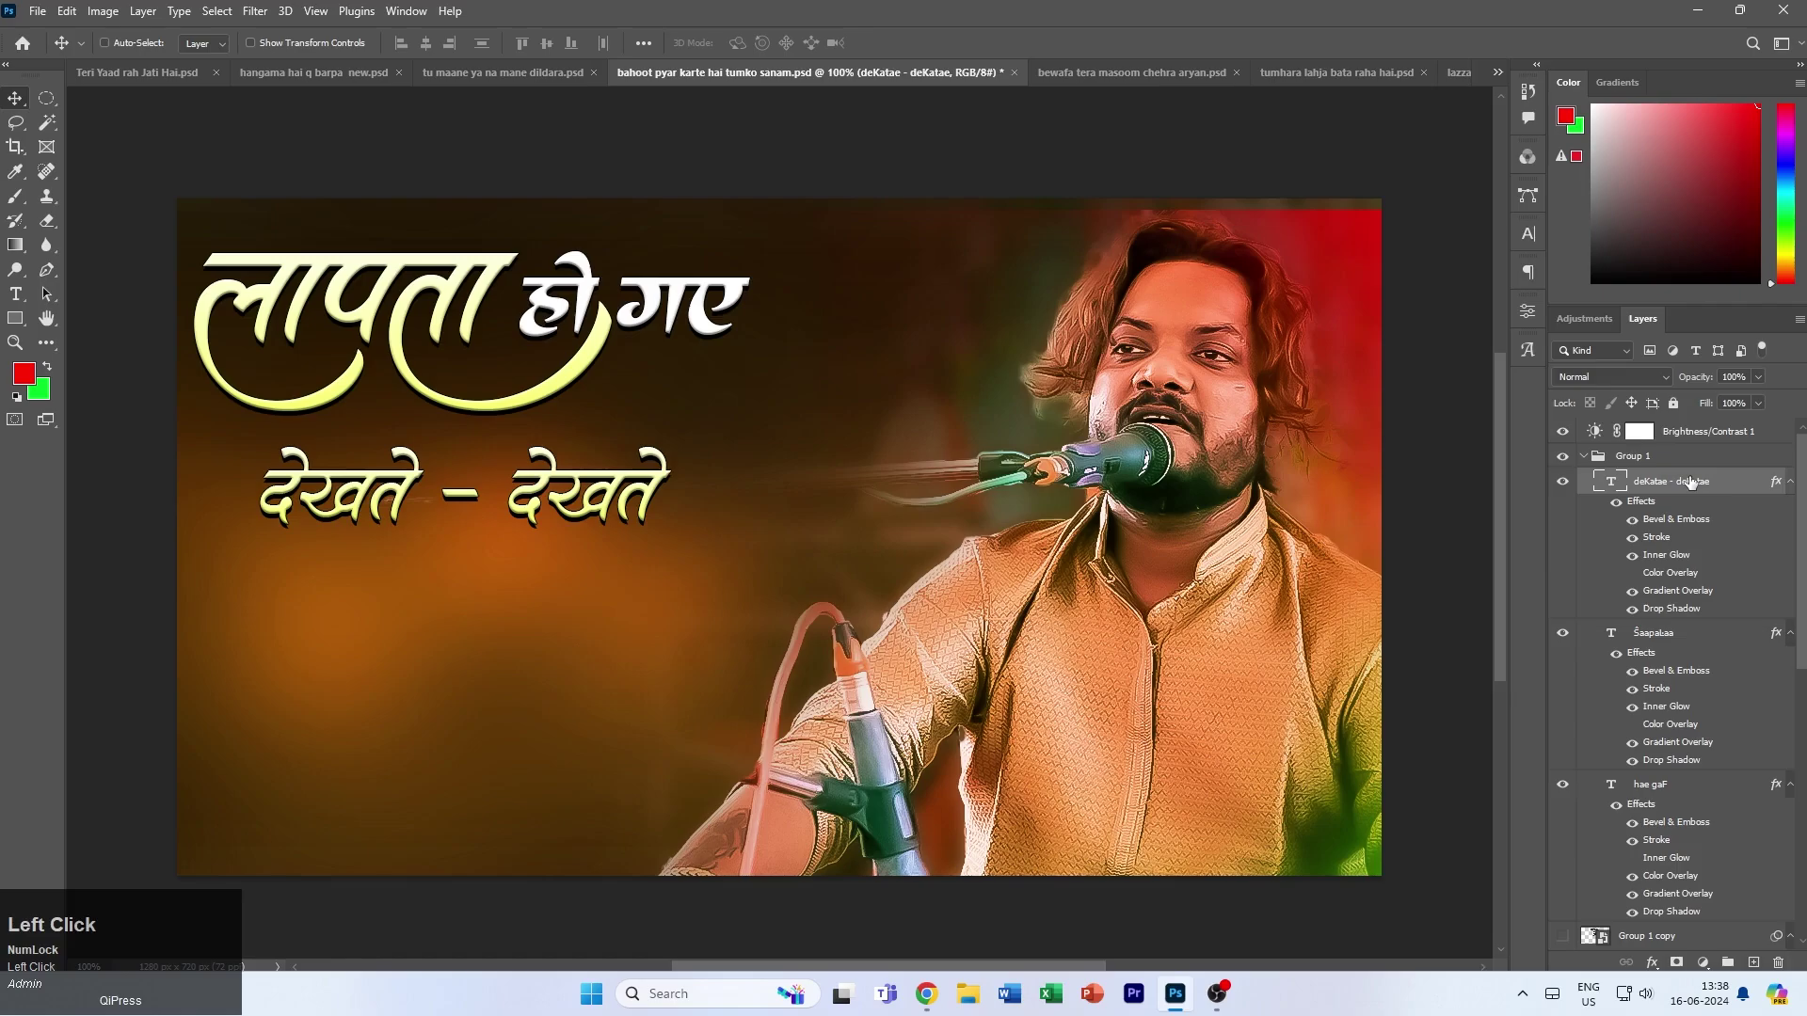
{"action": "key", "text": "ctrl+t"}
{"action": "left_click_drag", "start_coordinate": [670, 575], "coordinate": [811, 622]}
{"action": "left_click_drag", "start_coordinate": [589, 566], "coordinate": [542, 535]}
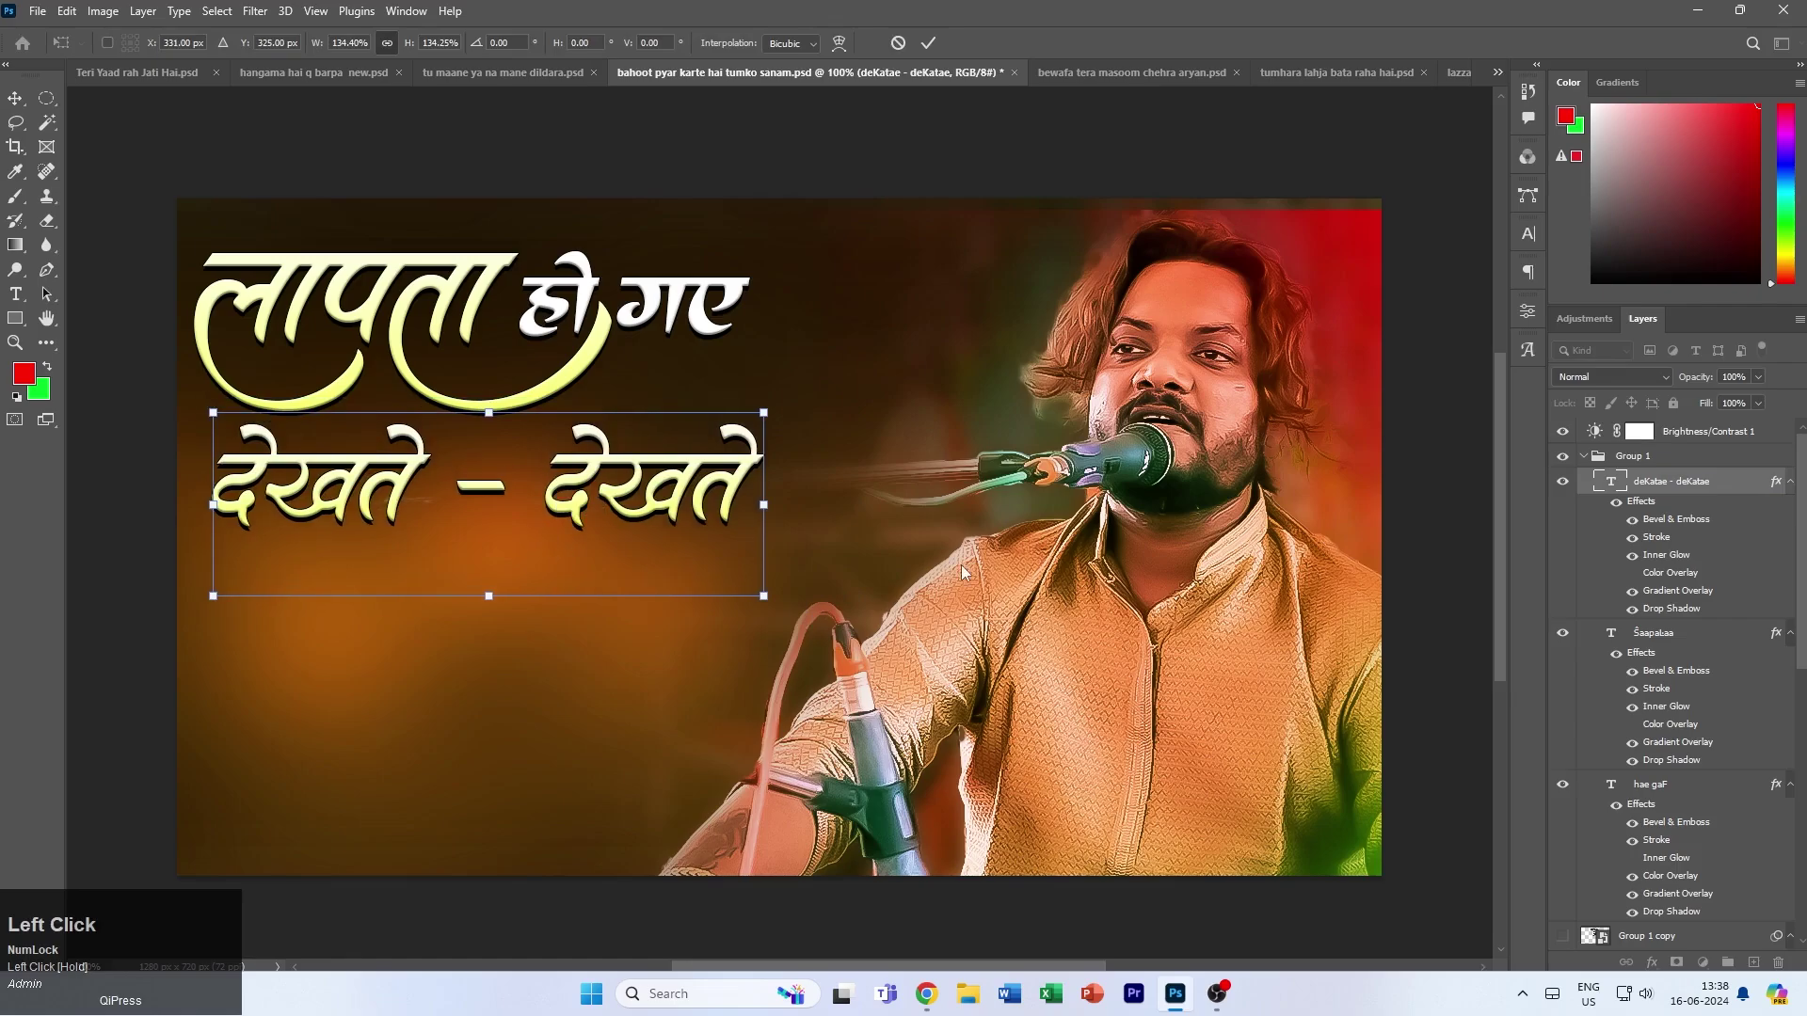
{"action": "left_click", "coordinate": [1613, 482]}
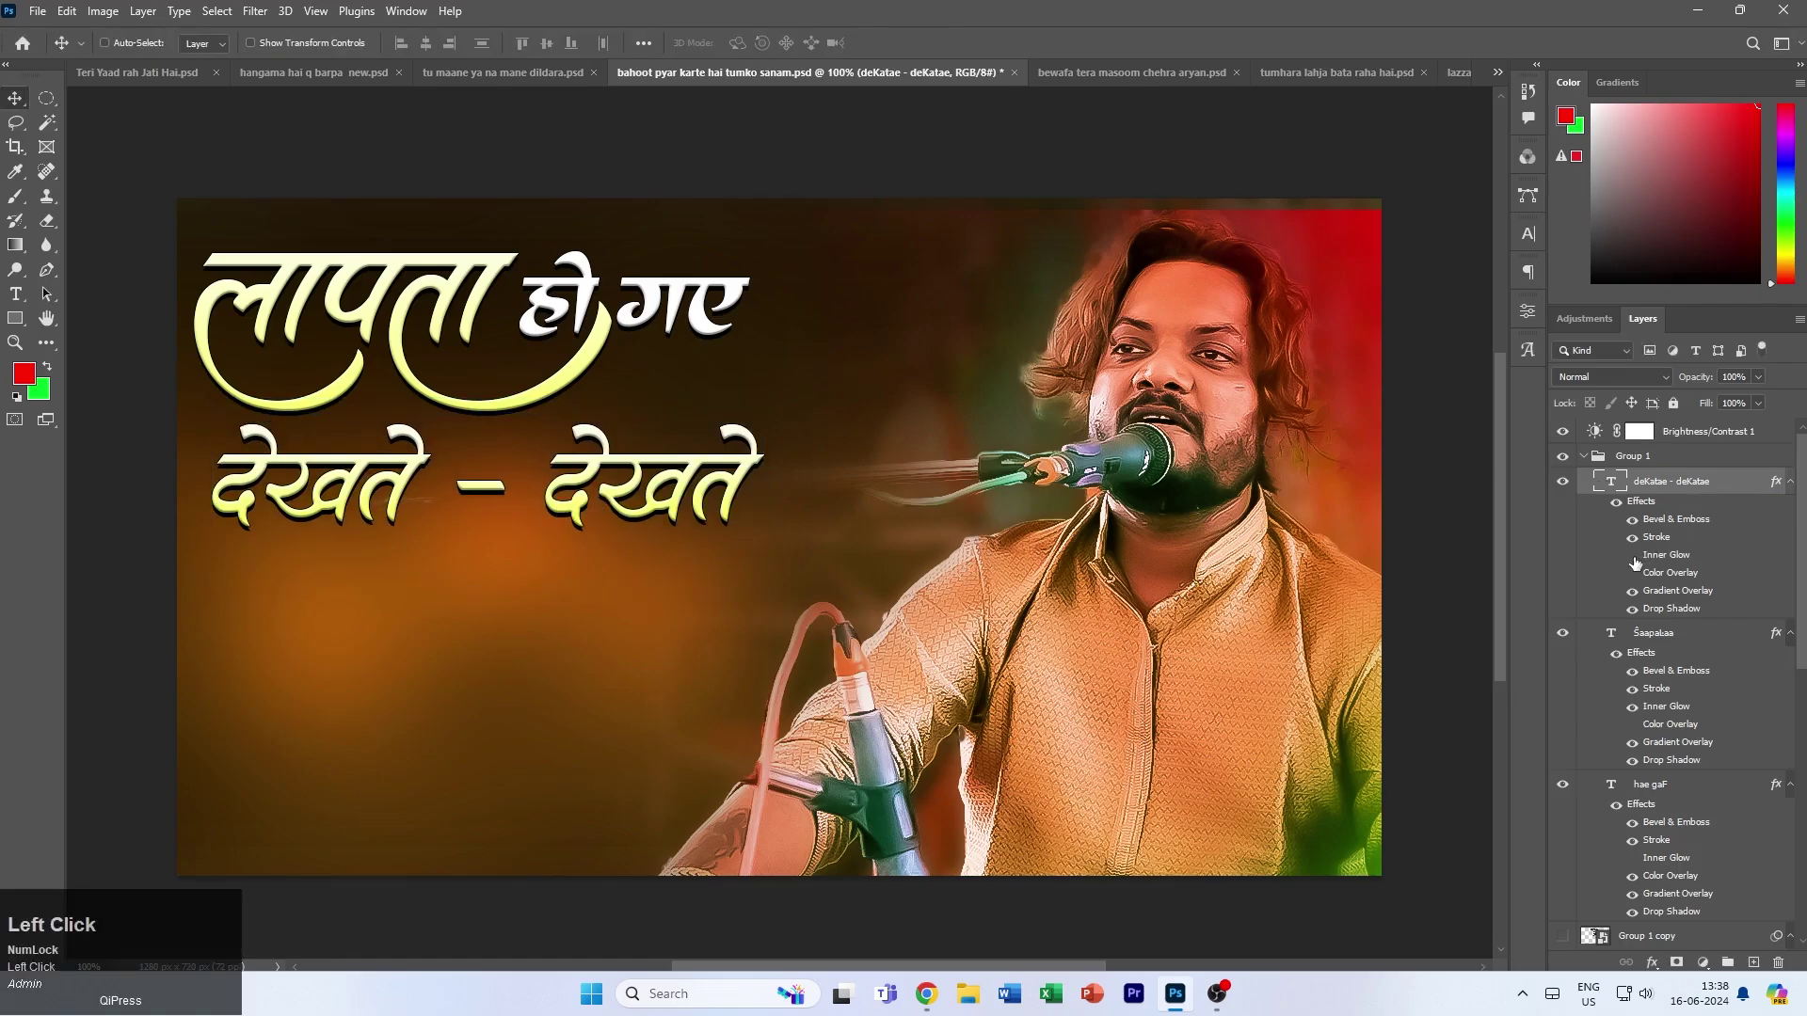
- Set both colour stops of the देखते - देखते layer's Gradient Overlay to red ff0000
{"action": "left_click", "coordinate": [1632, 556]}
{"action": "double_click", "coordinate": [1672, 556]}
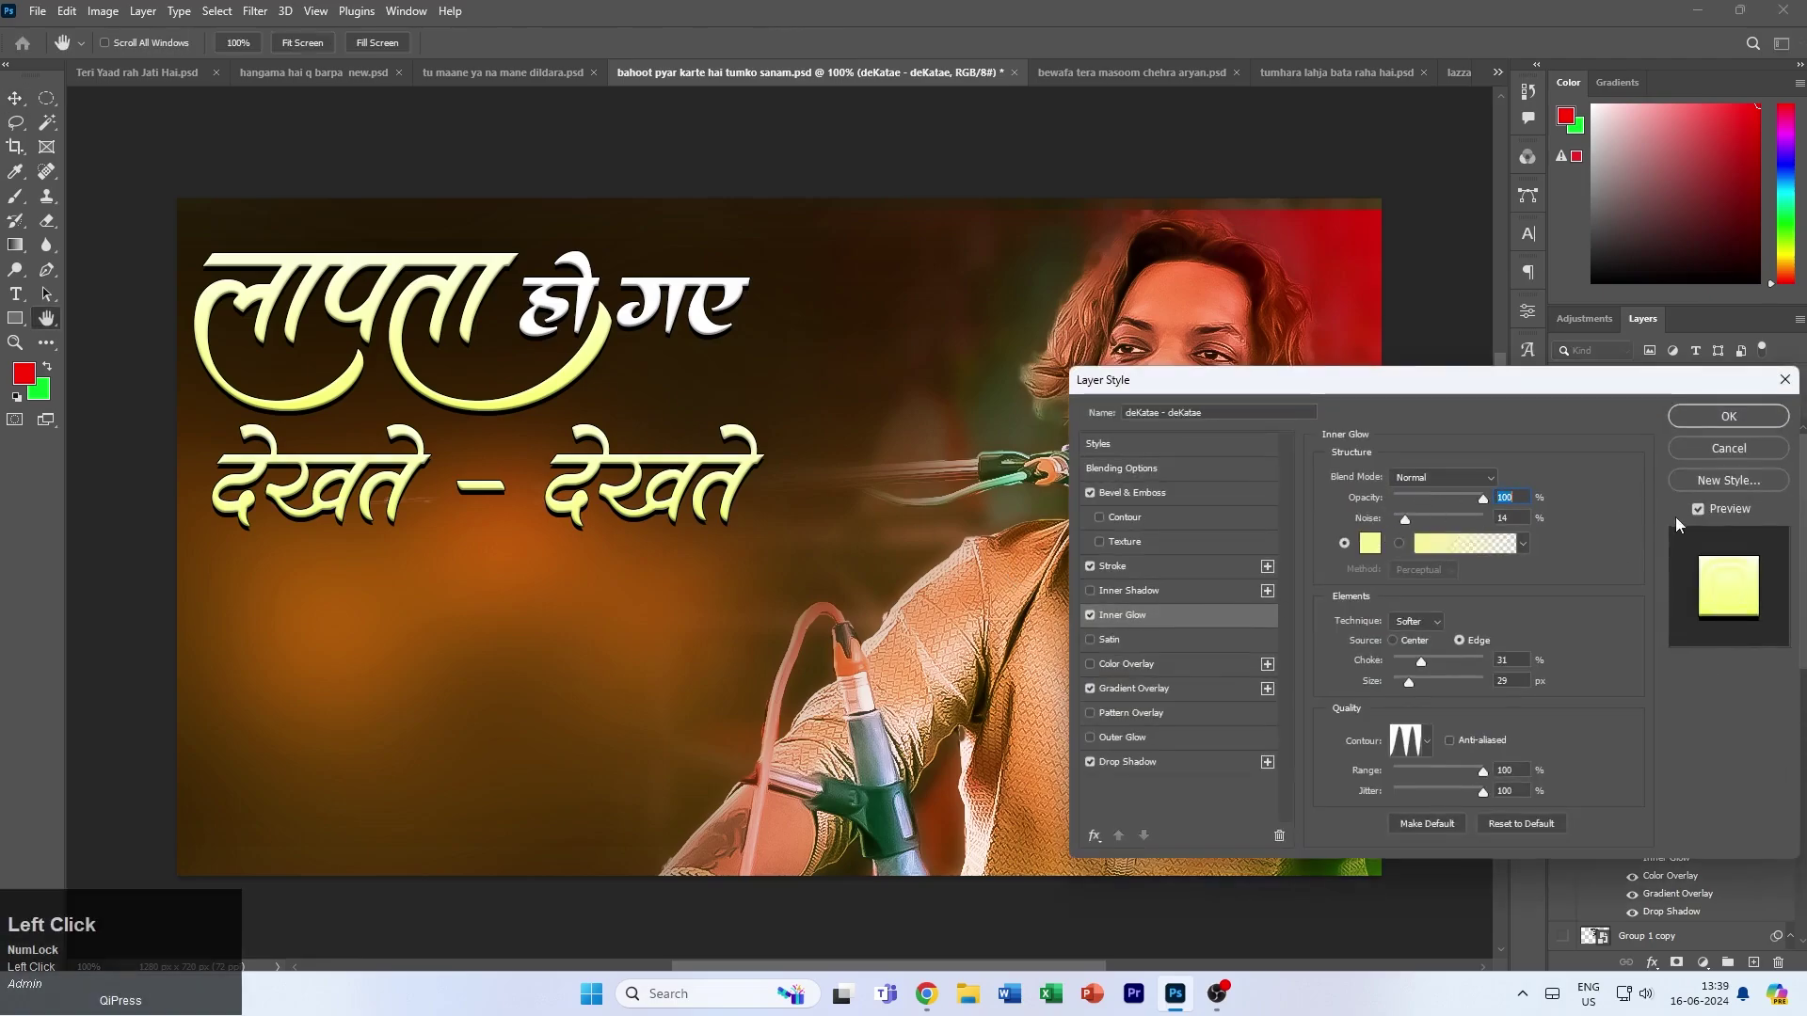
{"action": "left_click", "coordinate": [1209, 689]}
{"action": "left_click", "coordinate": [1439, 521]}
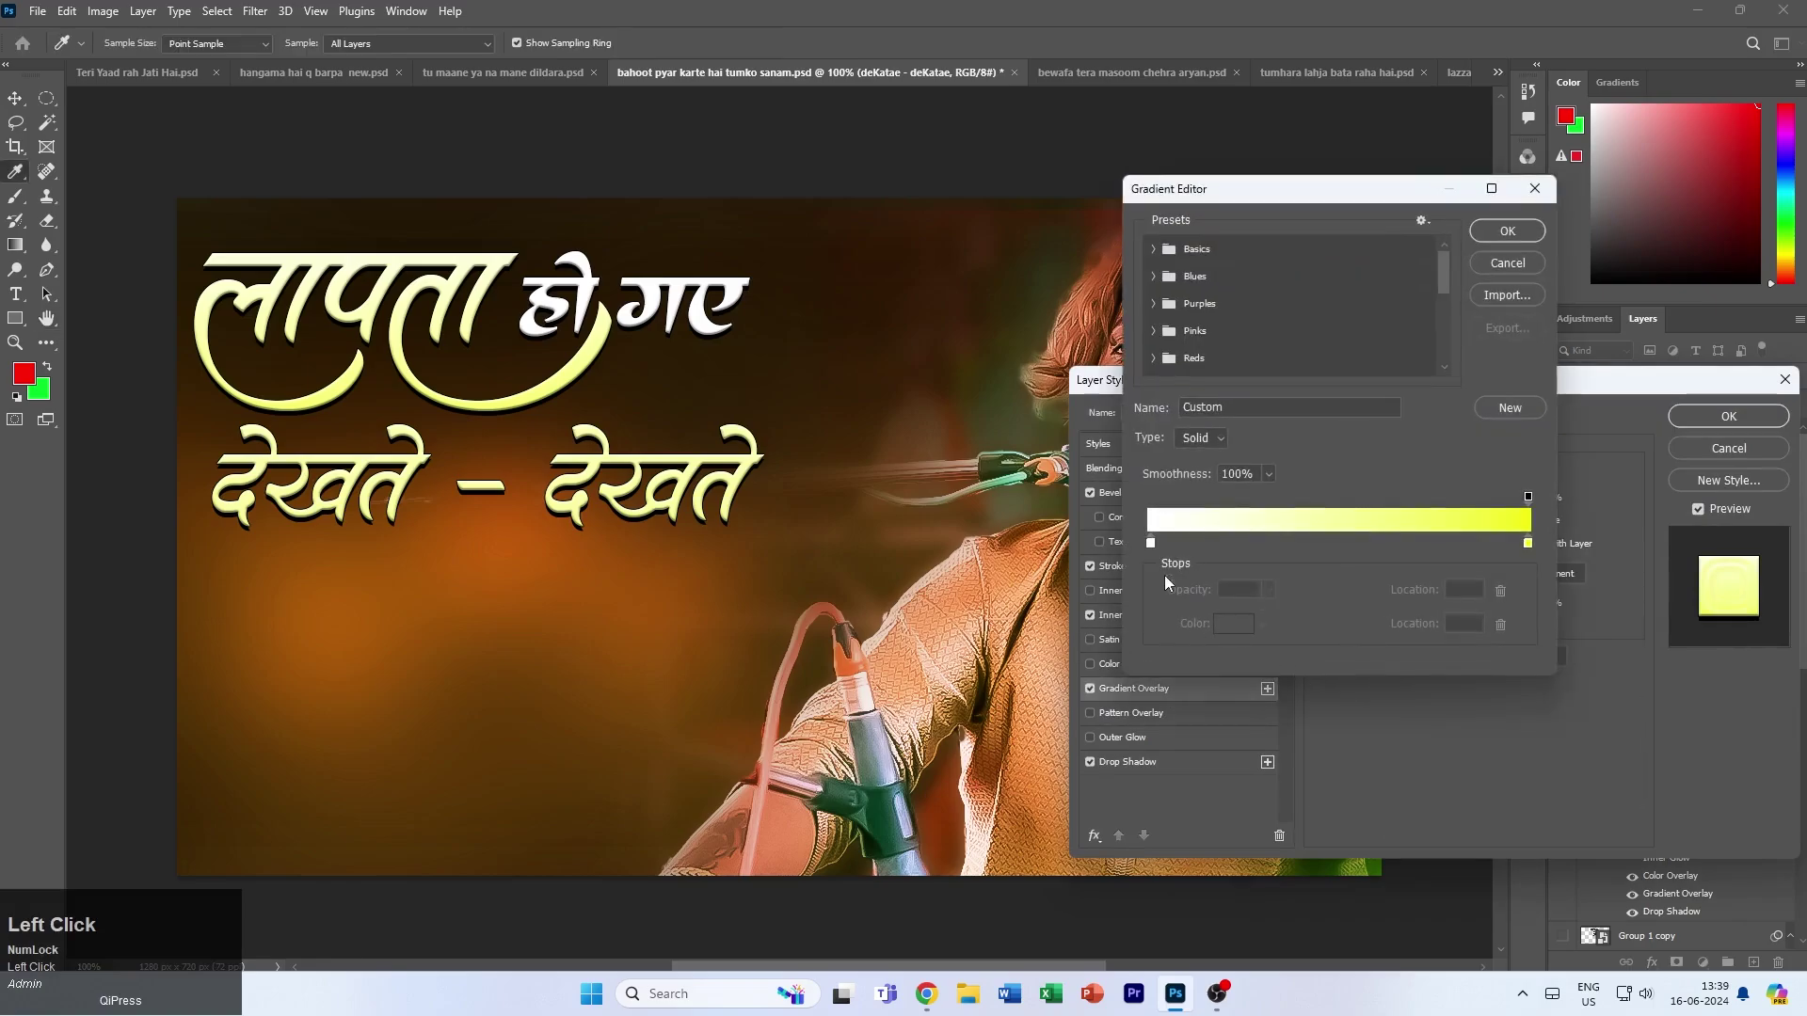
{"action": "double_click", "coordinate": [1163, 570]}
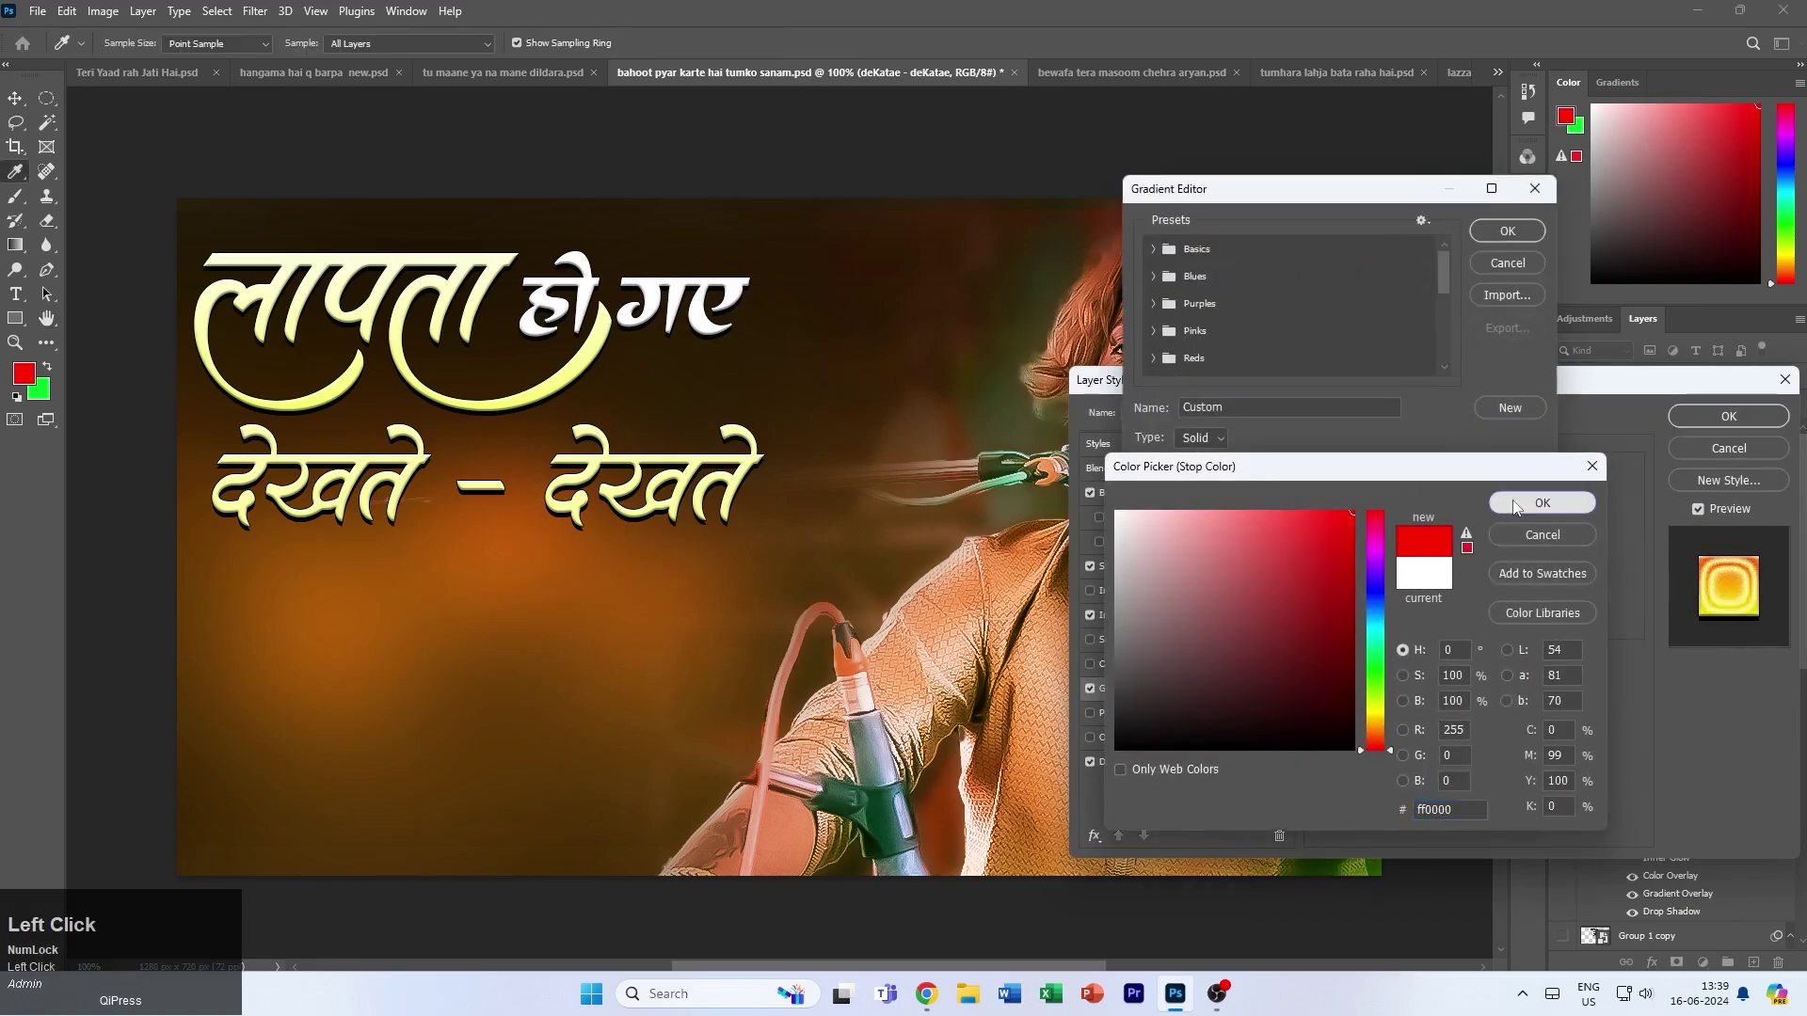
{"action": "left_click", "coordinate": [1542, 503]}
{"action": "left_click", "coordinate": [1528, 544]}
{"action": "left_click", "coordinate": [1233, 623]}
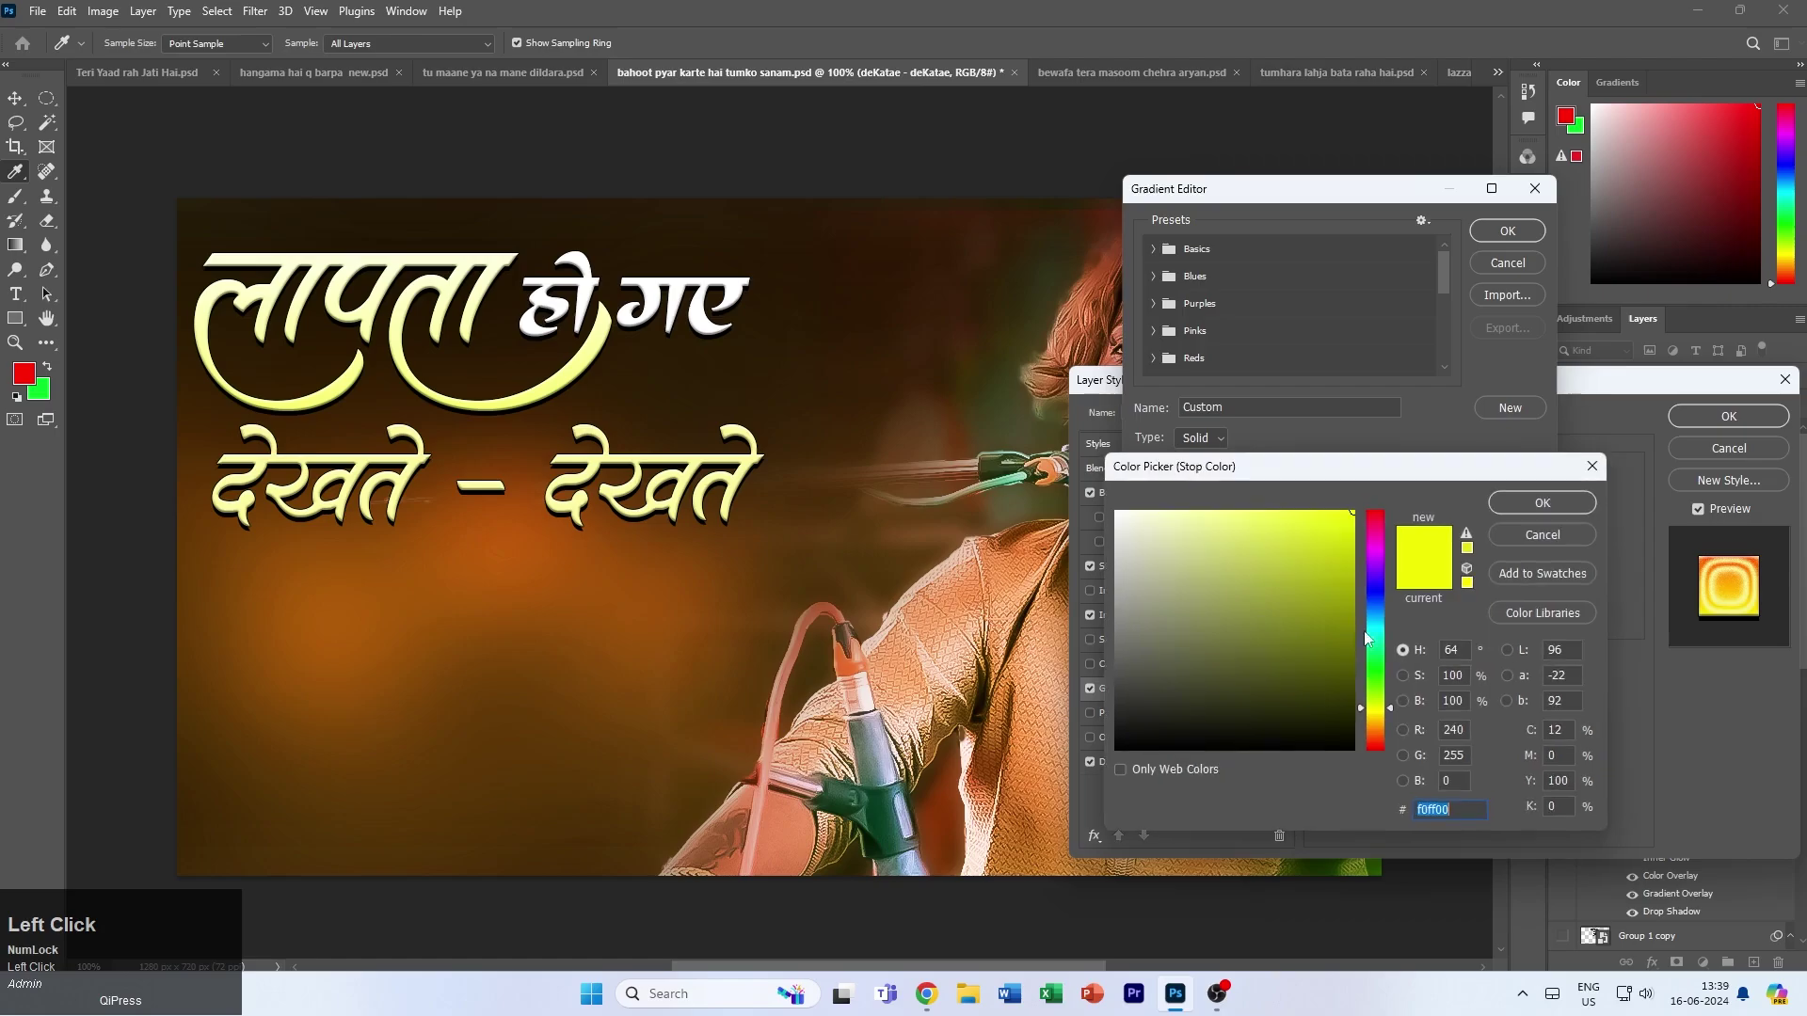
{"action": "type", "text": "ff0000"}
{"action": "left_click", "coordinate": [1506, 500]}
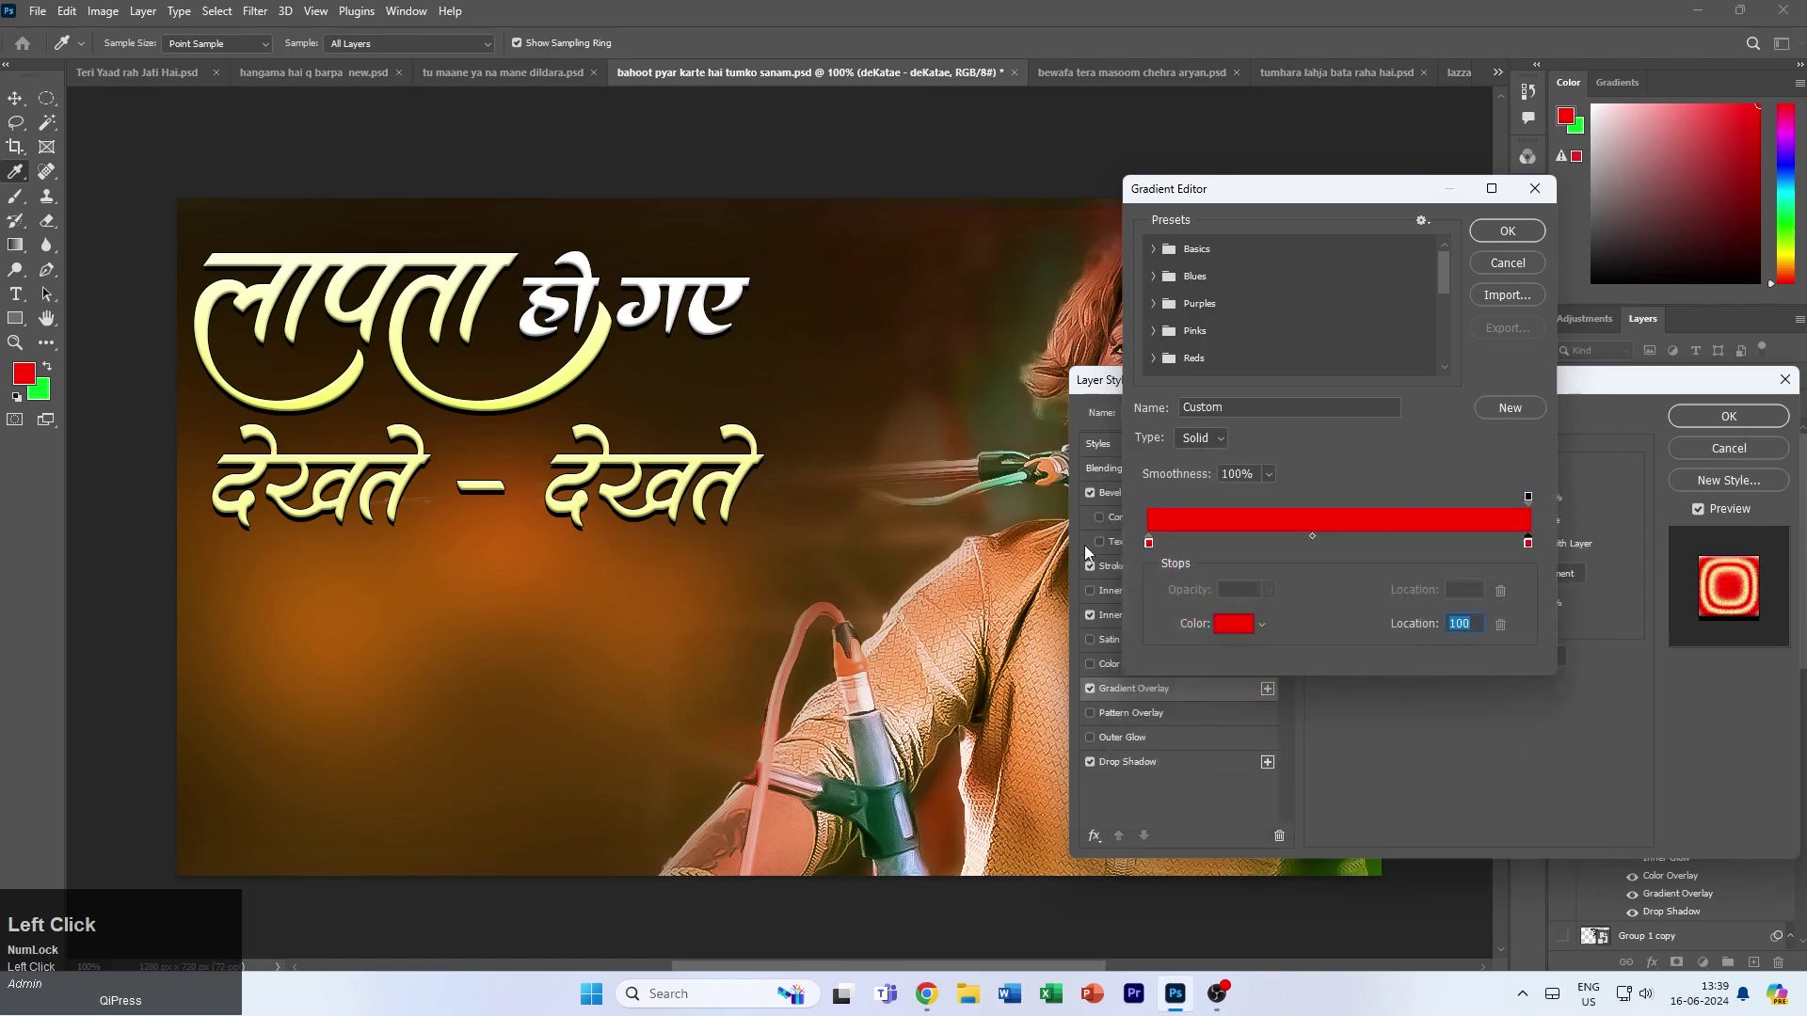
{"action": "left_click_drag", "start_coordinate": [1400, 197], "coordinate": [770, 258]}
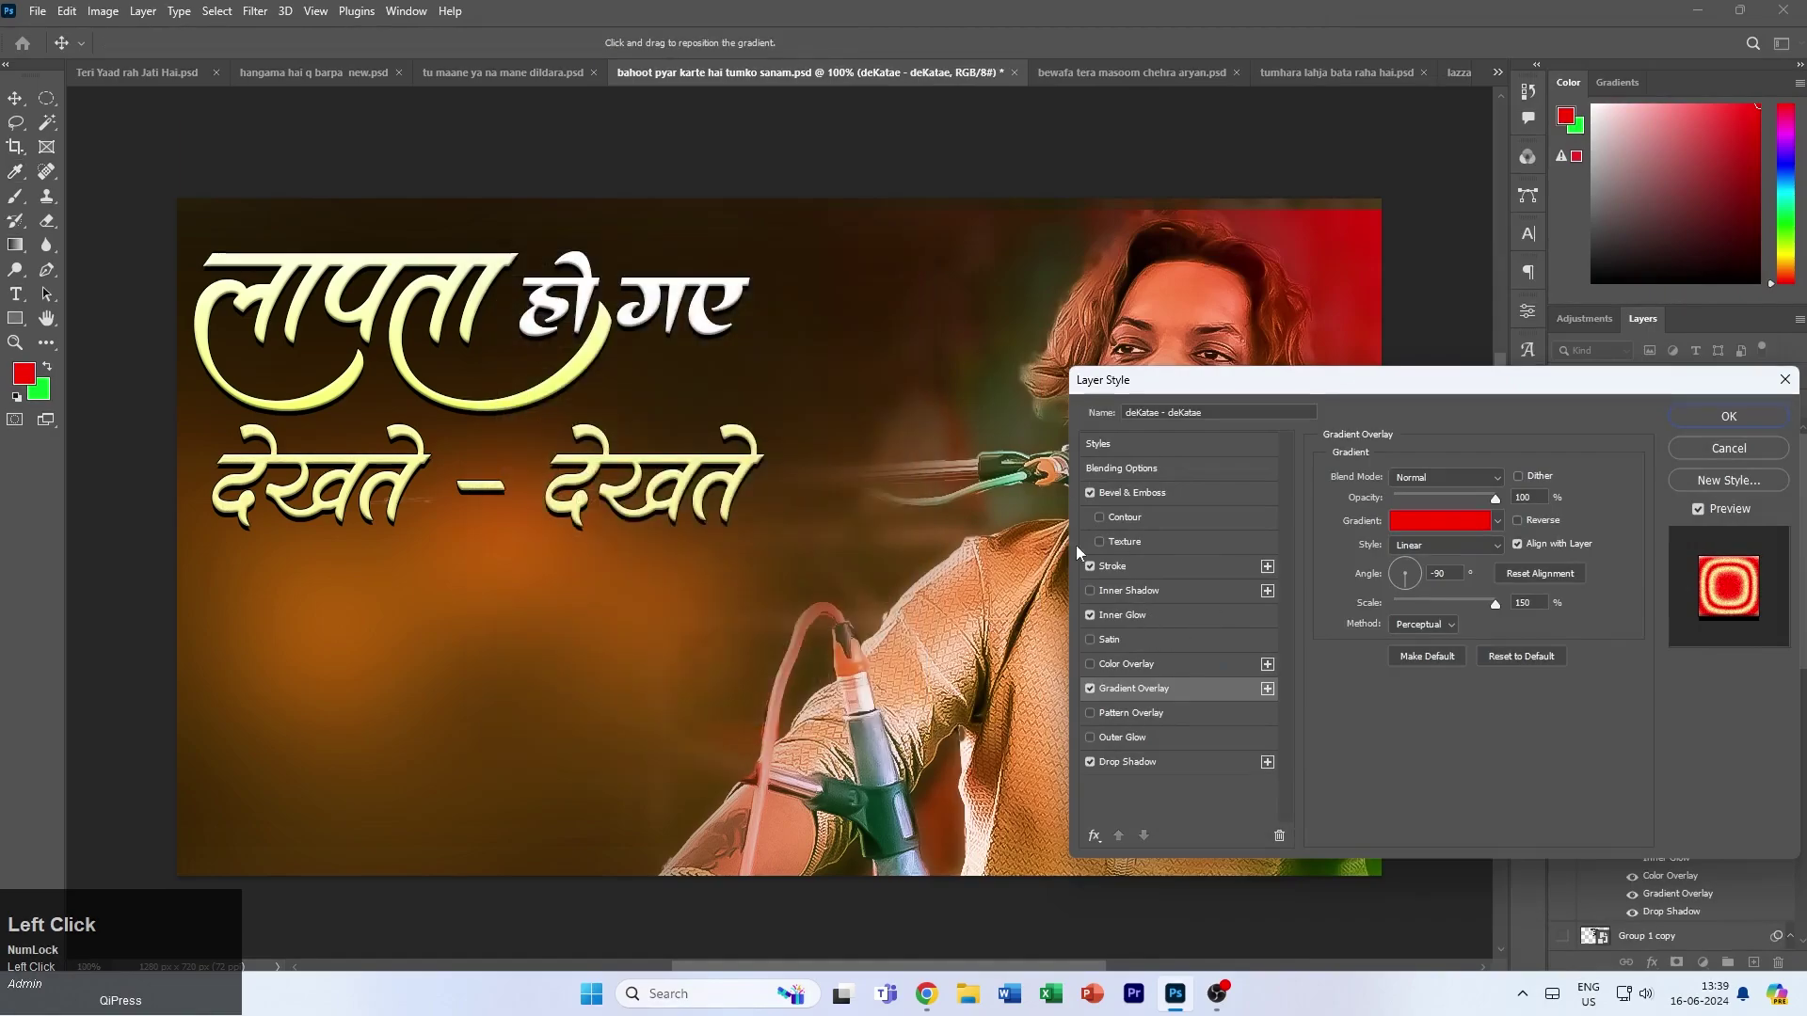
{"action": "key", "text": "Return"}
- Change the Inner Glow of the देखते - देखते layer to bright yellow with an 18% choke
{"action": "left_click", "coordinate": [1214, 617]}
{"action": "mouse_move", "coordinate": [1421, 662]}
{"action": "left_mouse_down"}
{"action": "mouse_move", "coordinate": [1441, 662]}
{"action": "mouse_move", "coordinate": [1409, 659]}
{"action": "left_mouse_up"}
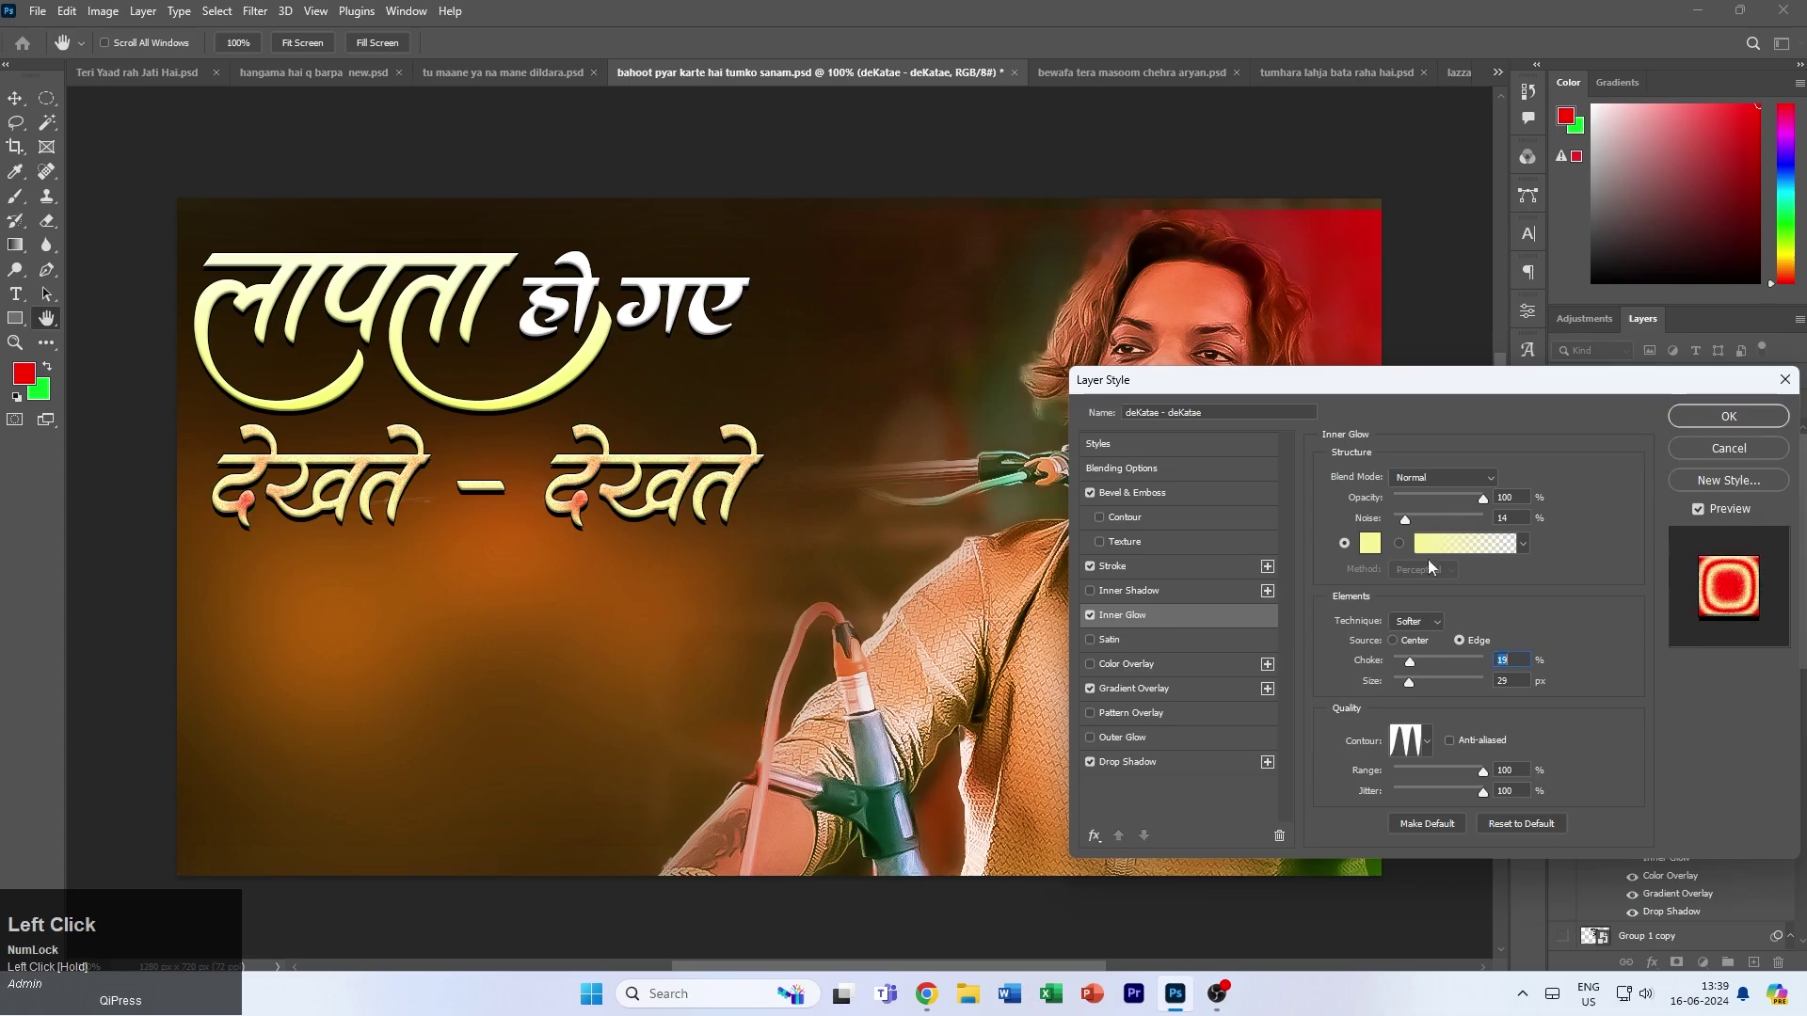
{"action": "left_click", "coordinate": [1370, 543]}
{"action": "left_click", "coordinate": [1345, 516]}
{"action": "left_click", "coordinate": [1533, 499]}
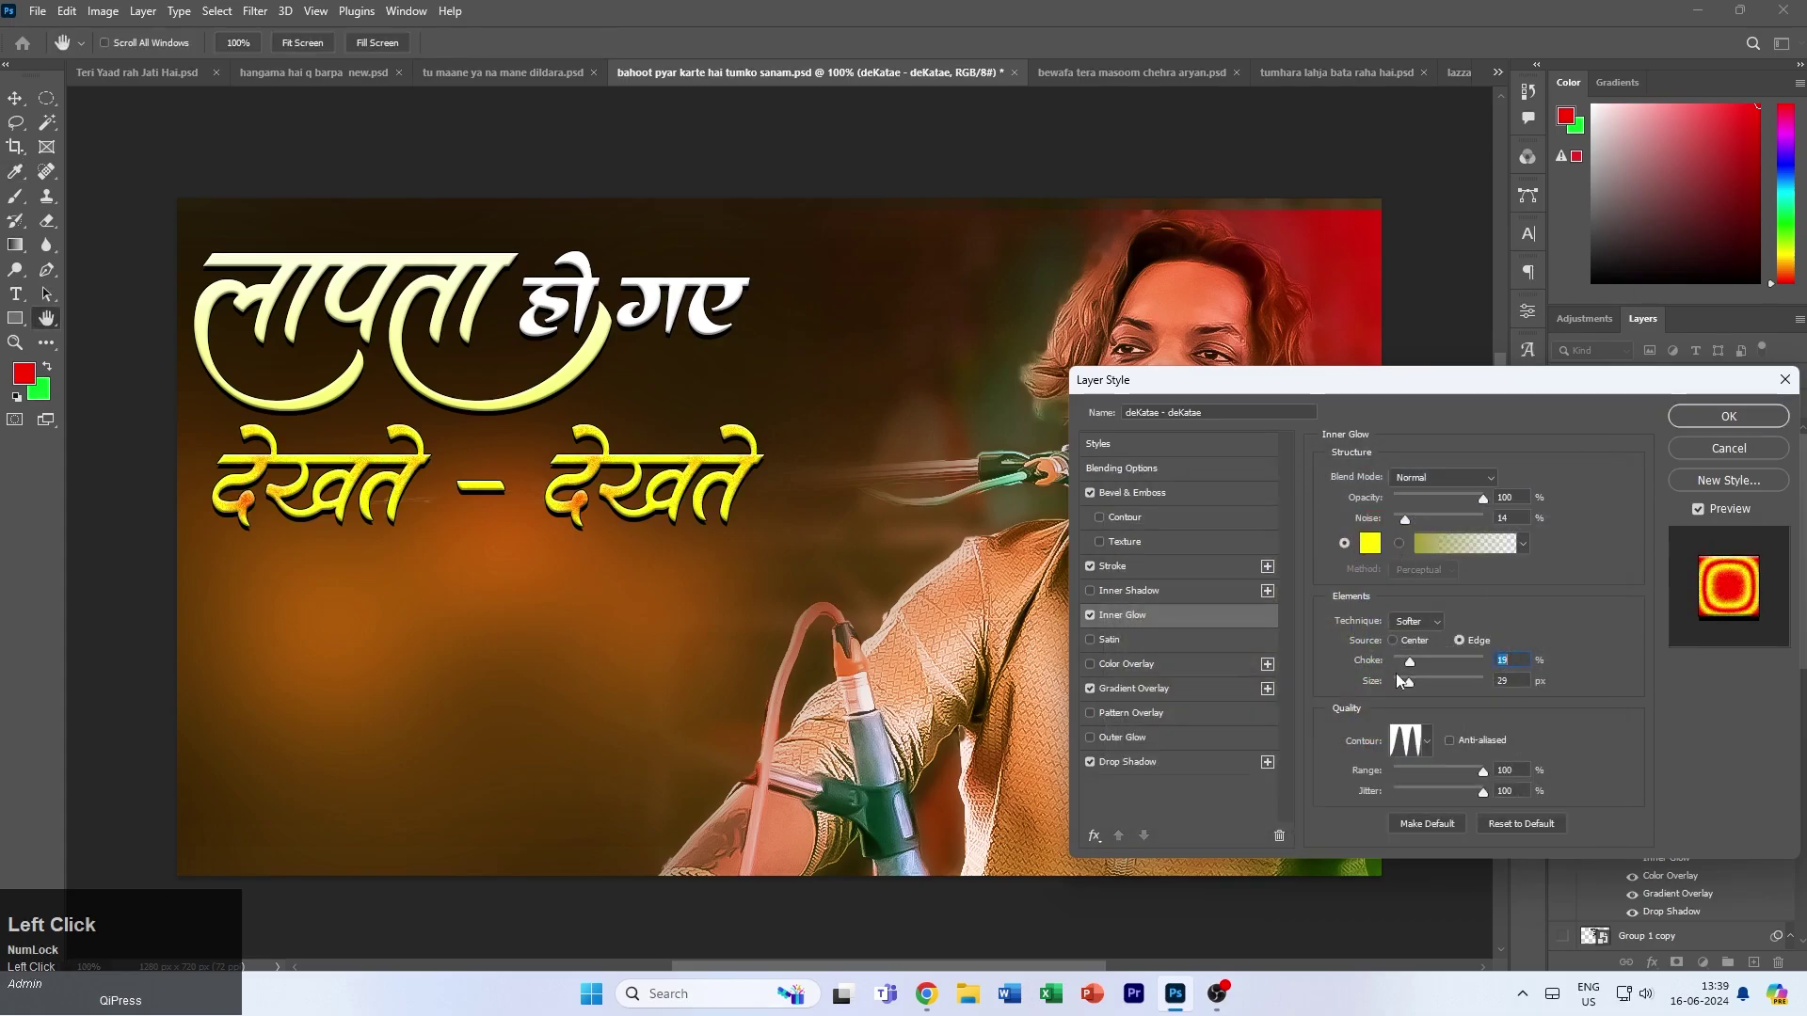
{"action": "left_click_drag", "start_coordinate": [1417, 665], "coordinate": [1410, 662]}
{"action": "left_click_drag", "start_coordinate": [1410, 677], "coordinate": [1409, 664]}
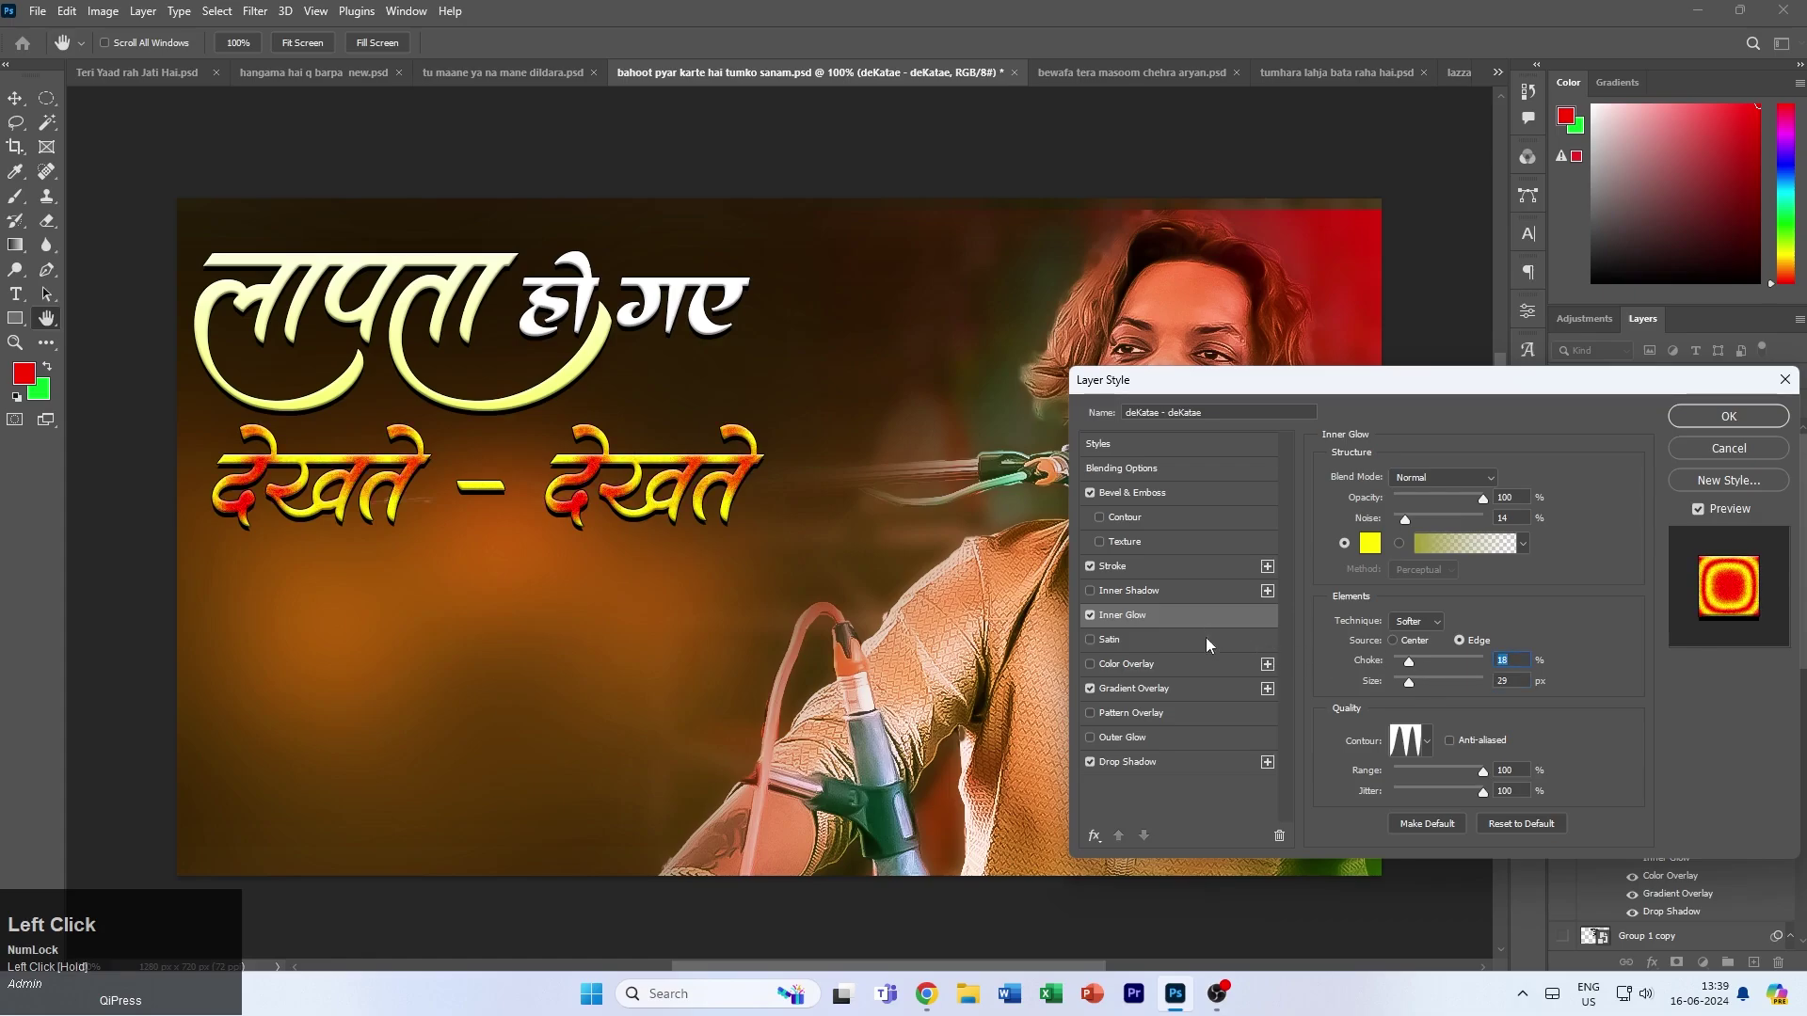
- Set the end stop of the देखते - देखते Gradient Overlay to orange ff8400 and apply the layer style
{"action": "left_click", "coordinate": [1205, 690]}
{"action": "left_click", "coordinate": [1440, 520]}
{"action": "left_click", "coordinate": [897, 606]}
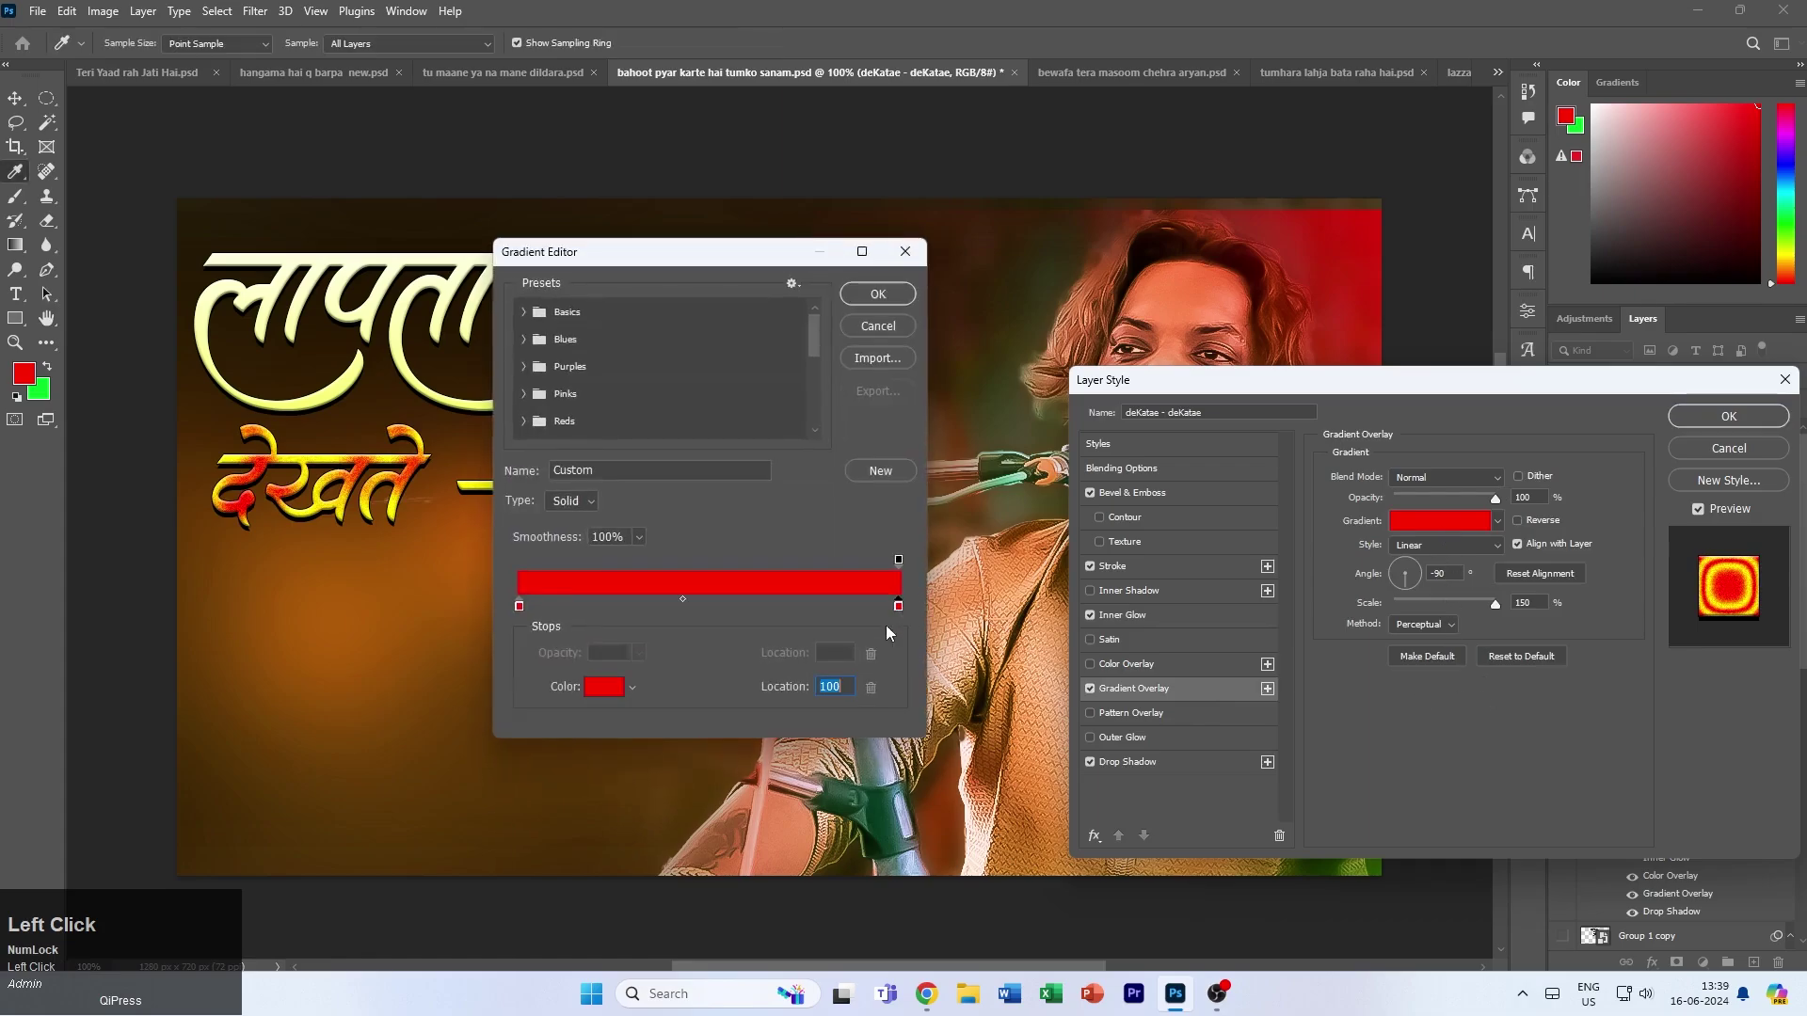
{"action": "left_click", "coordinate": [607, 686]}
{"action": "left_click", "coordinate": [1374, 732]}
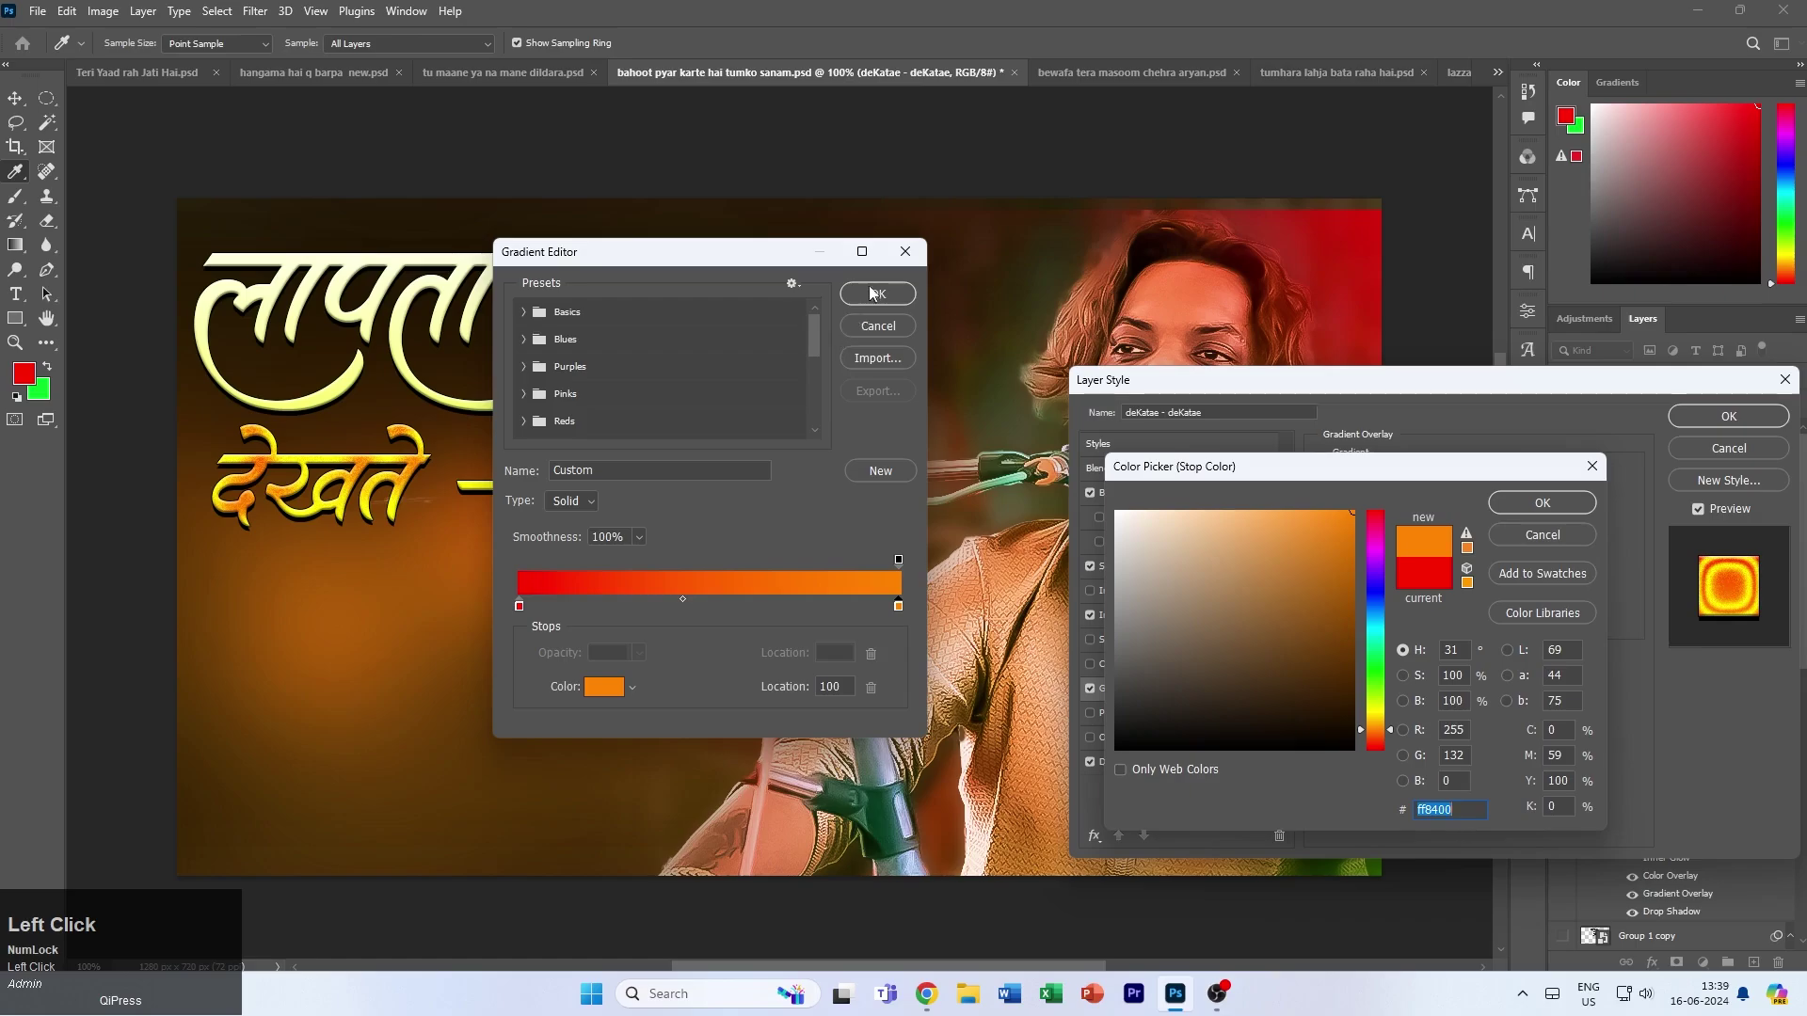
{"action": "left_click", "coordinate": [1529, 507]}
{"action": "left_click", "coordinate": [876, 294]}
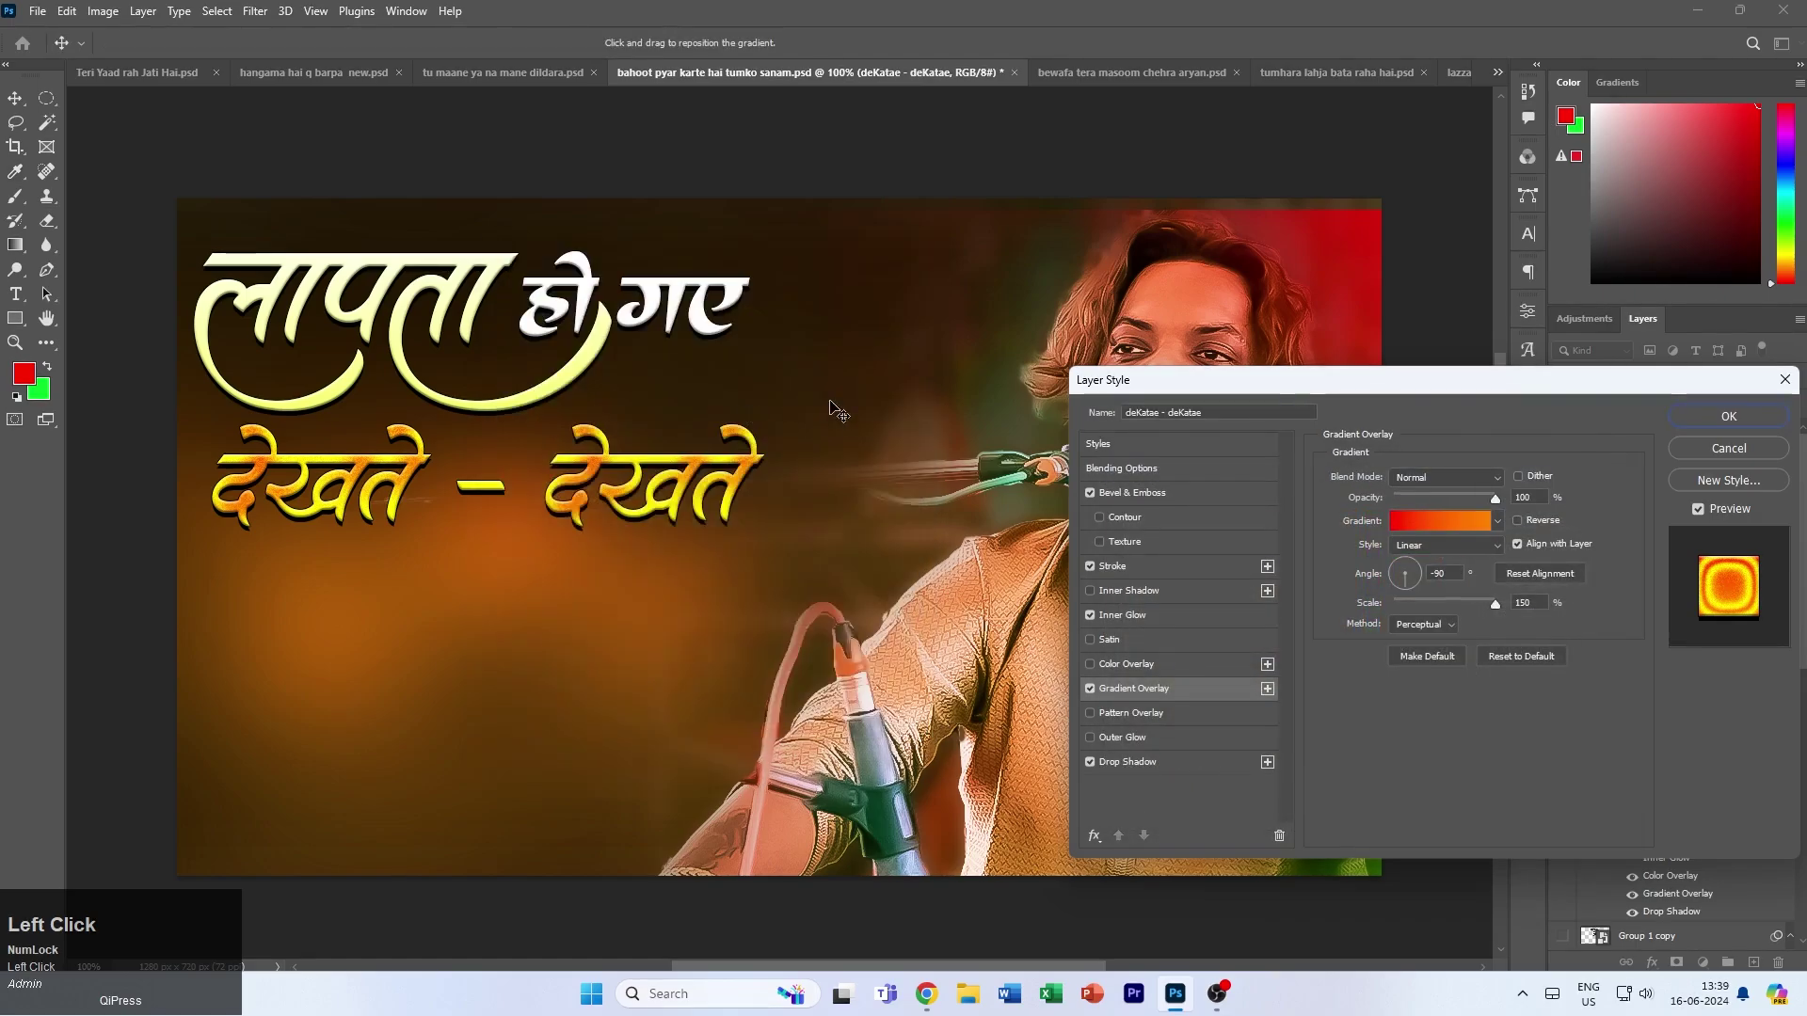
{"action": "left_click", "coordinate": [1729, 416]}
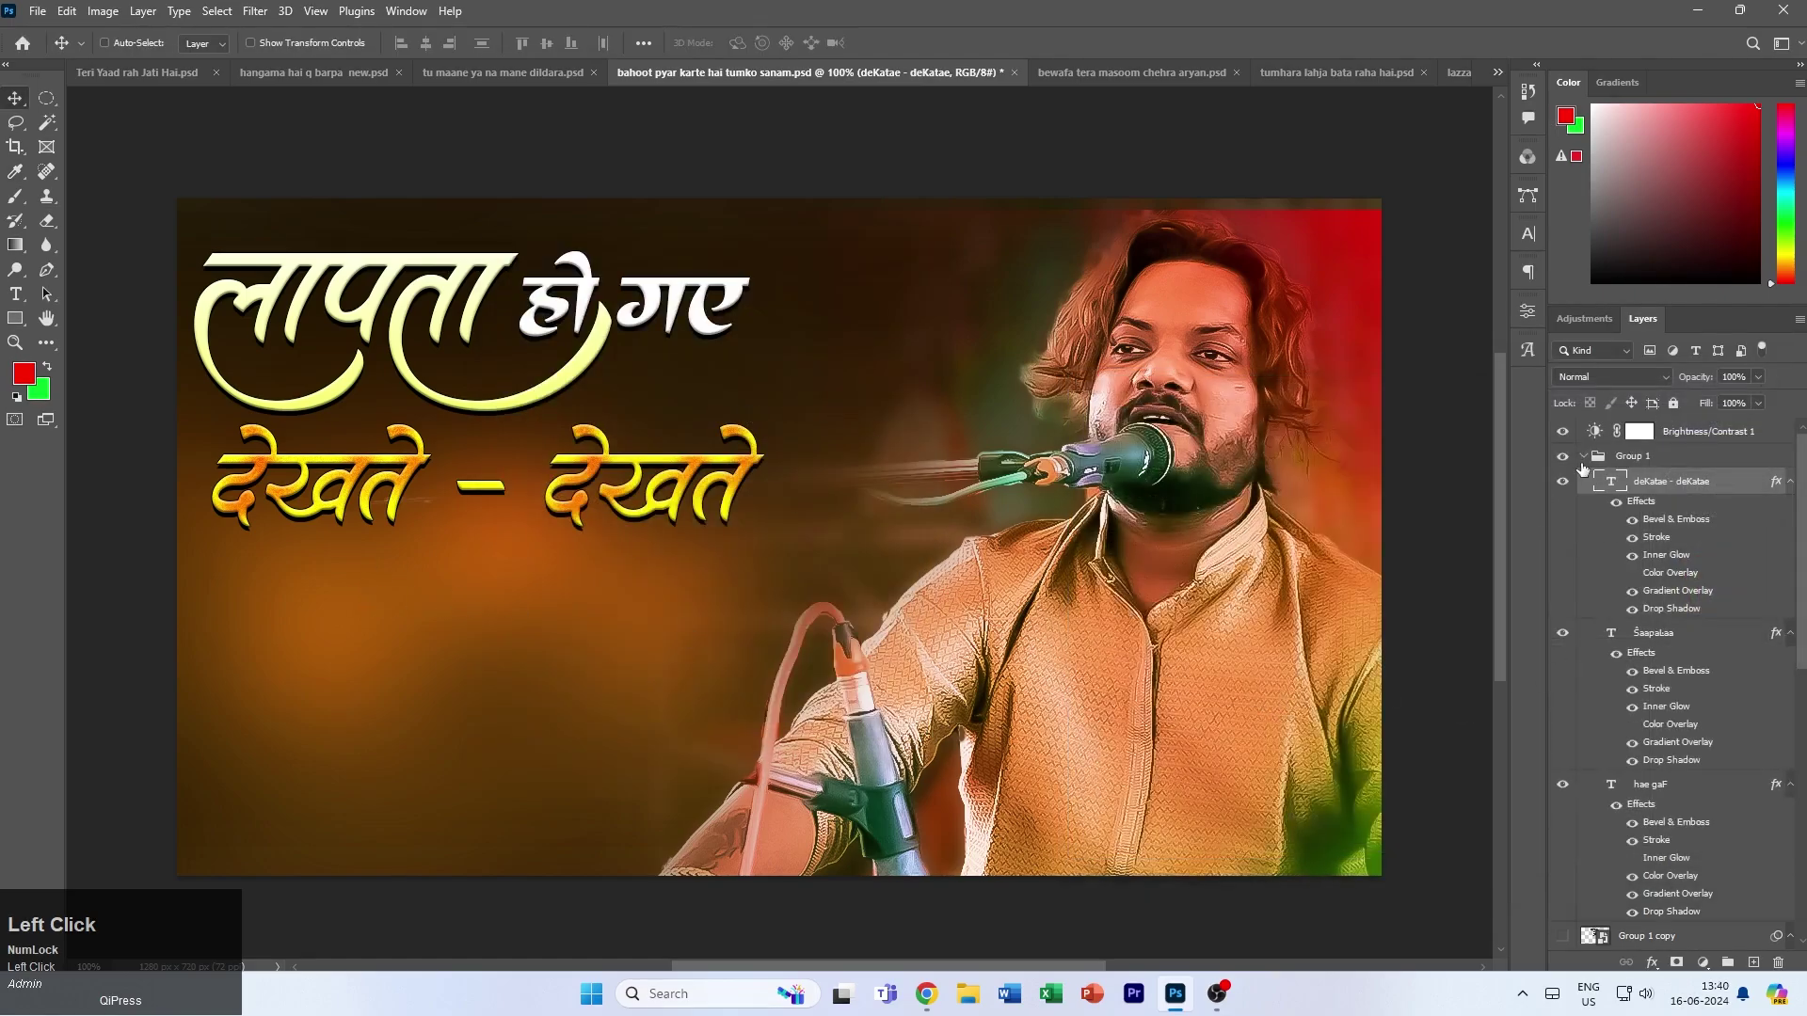
- Nudge the देखते - देखते line slightly upward, closer to the first title line
{"action": "key", "text": "Up"}
{"action": "key", "text": "Up"}
{"action": "key", "text": "Up"}
{"action": "key", "text": "Up"}
{"action": "key", "text": "Up"}
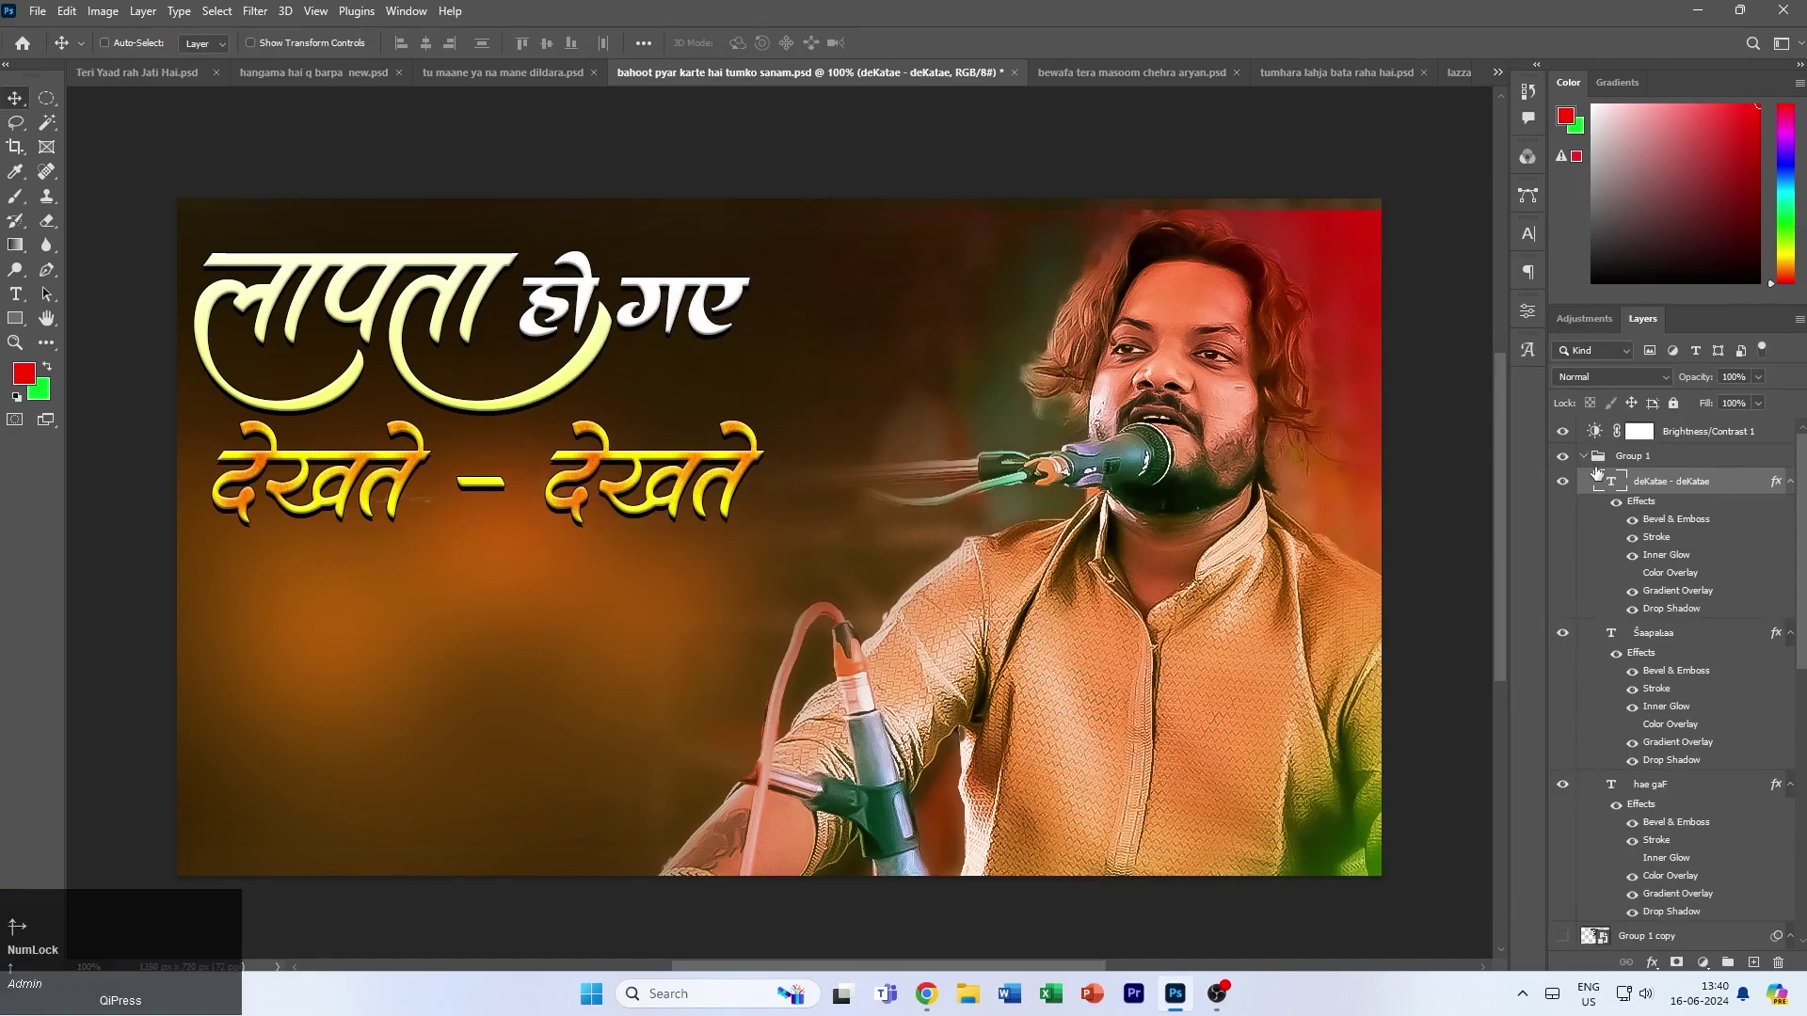
- Show the faded portrait layers Layer 4 and 21, and move the collapsed title Group 1 down beneath that portrait
{"action": "key", "text": "Up"}
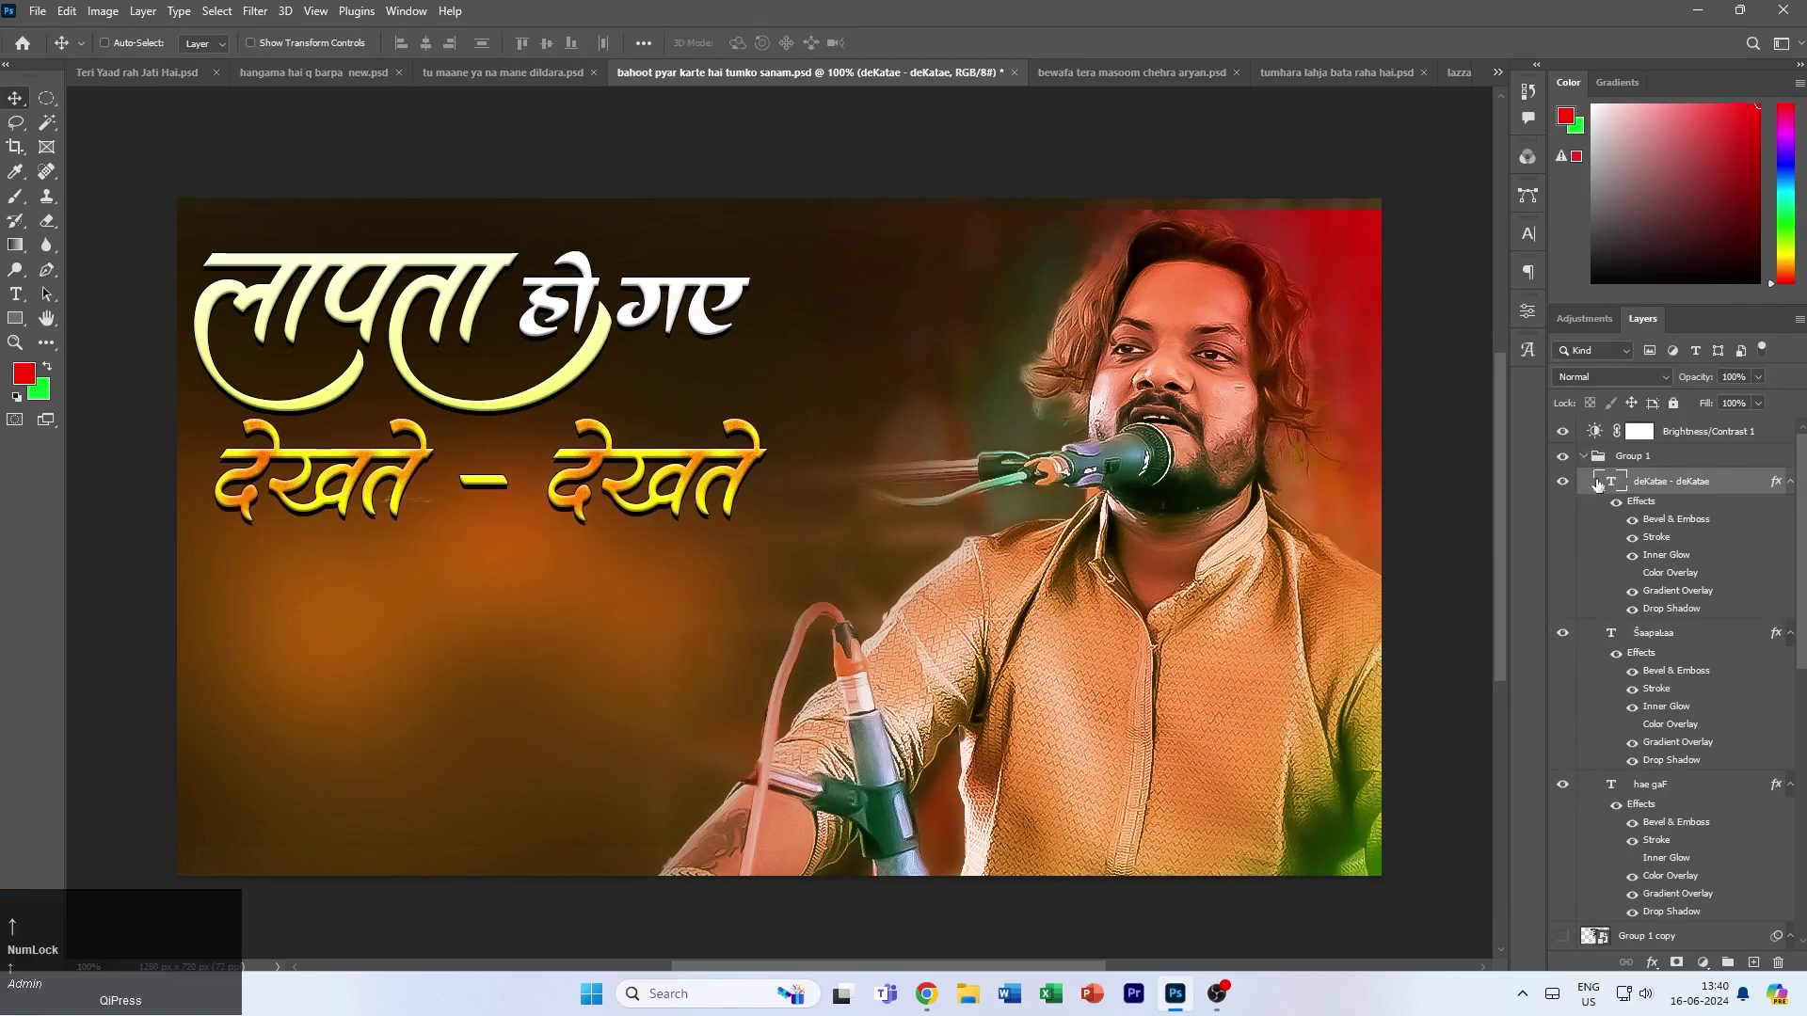
{"action": "left_click", "coordinate": [1582, 458]}
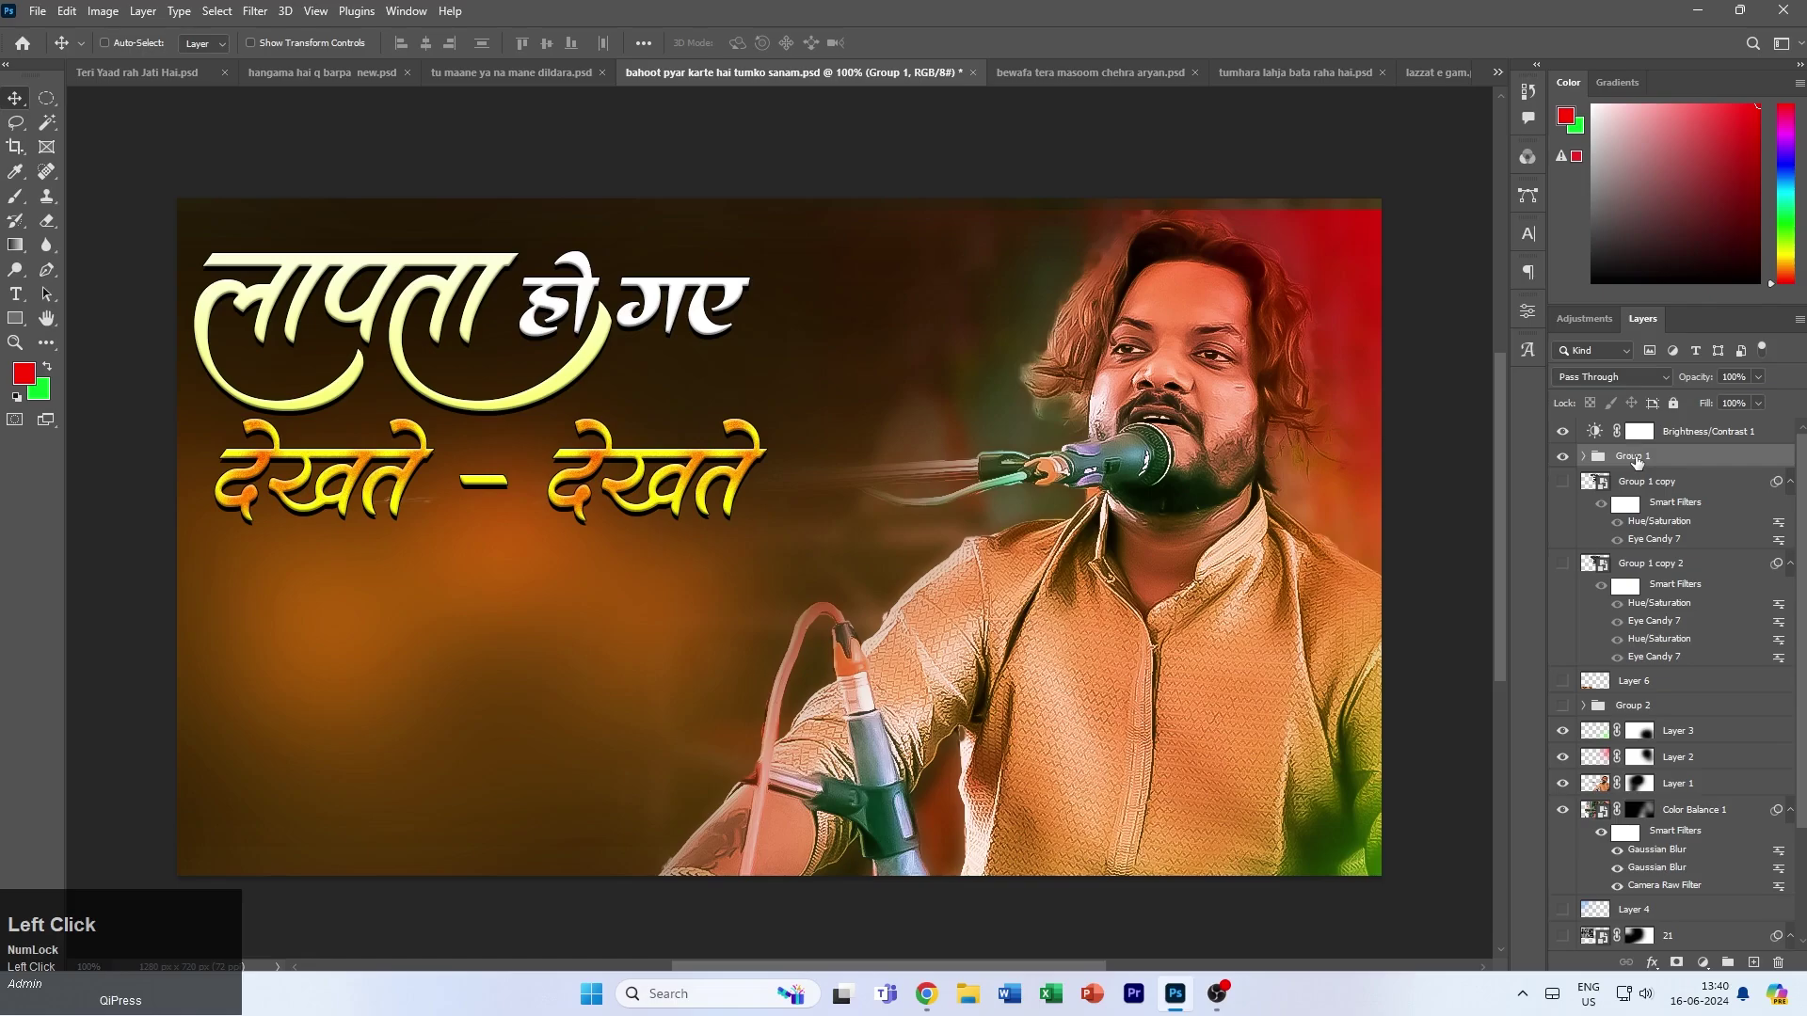
{"action": "left_click_drag", "start_coordinate": [656, 534], "coordinate": [582, 491]}
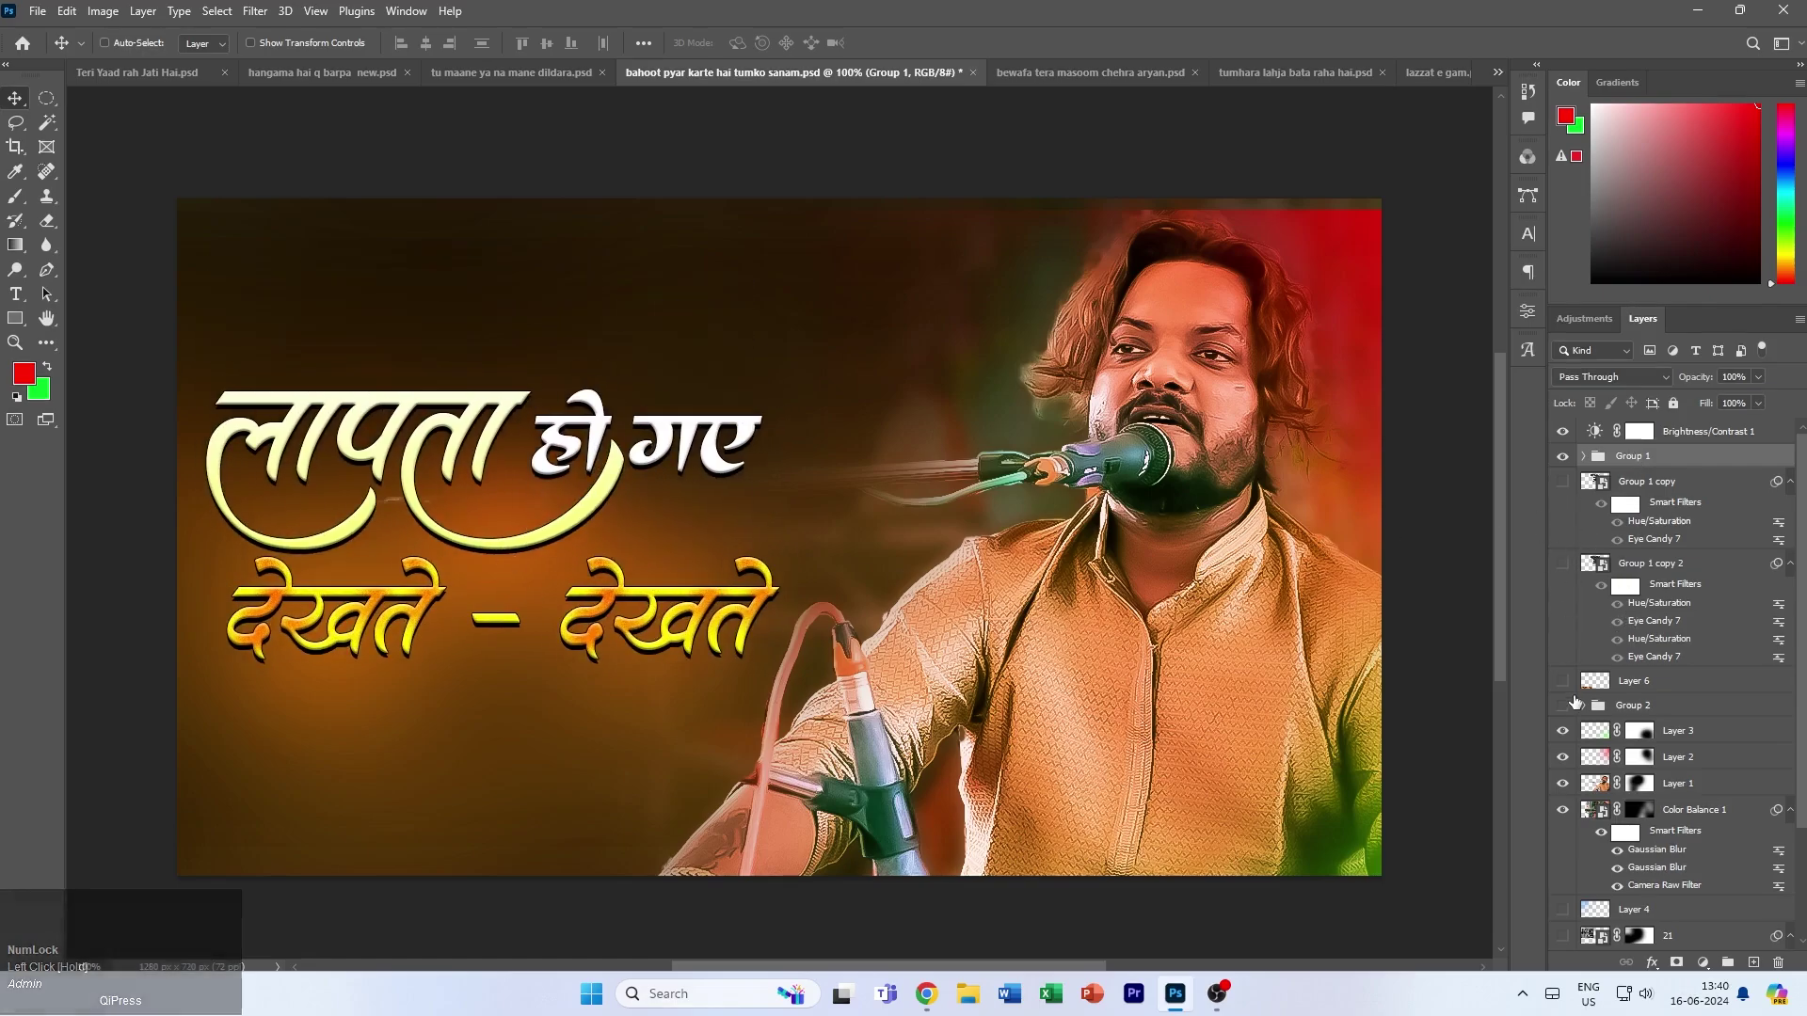
{"action": "left_click", "coordinate": [1563, 911]}
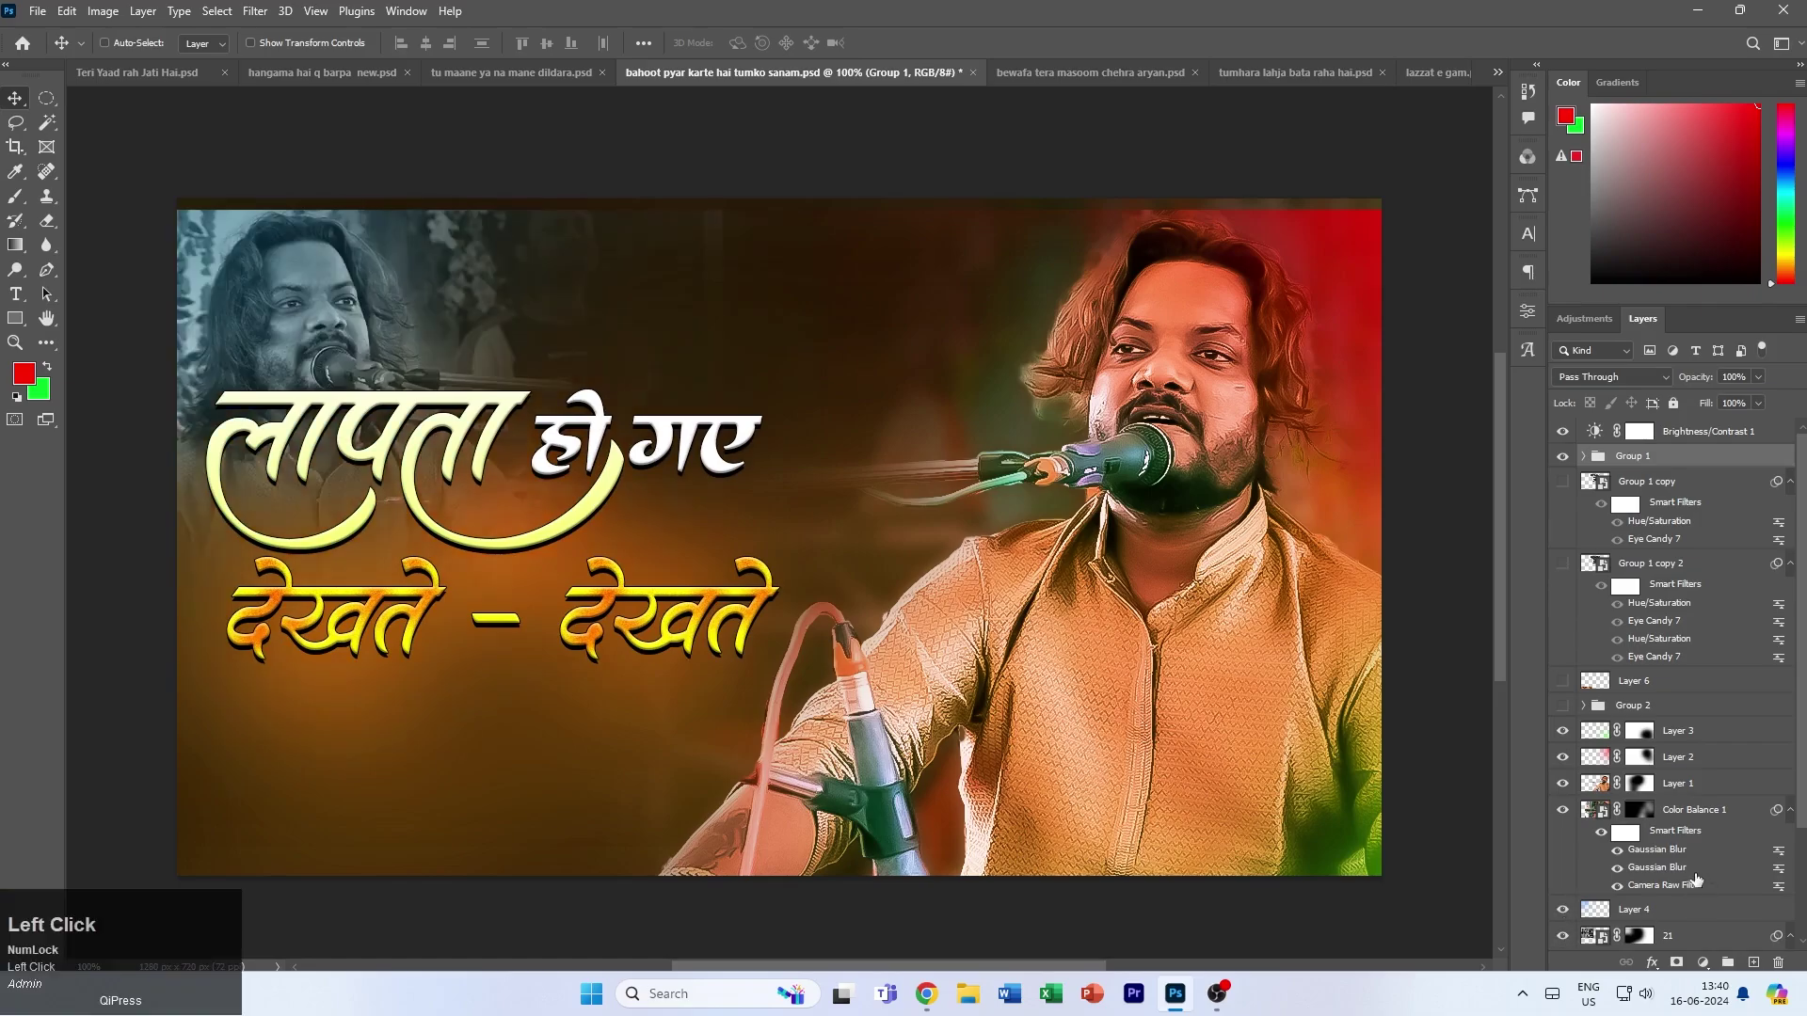
{"action": "left_click_drag", "start_coordinate": [571, 565], "coordinate": [545, 671]}
- Replace the old hidden Group 1 copy with a new smart-object duplicate of the title group that reuses its smart filters
{"action": "left_click", "coordinate": [1562, 481]}
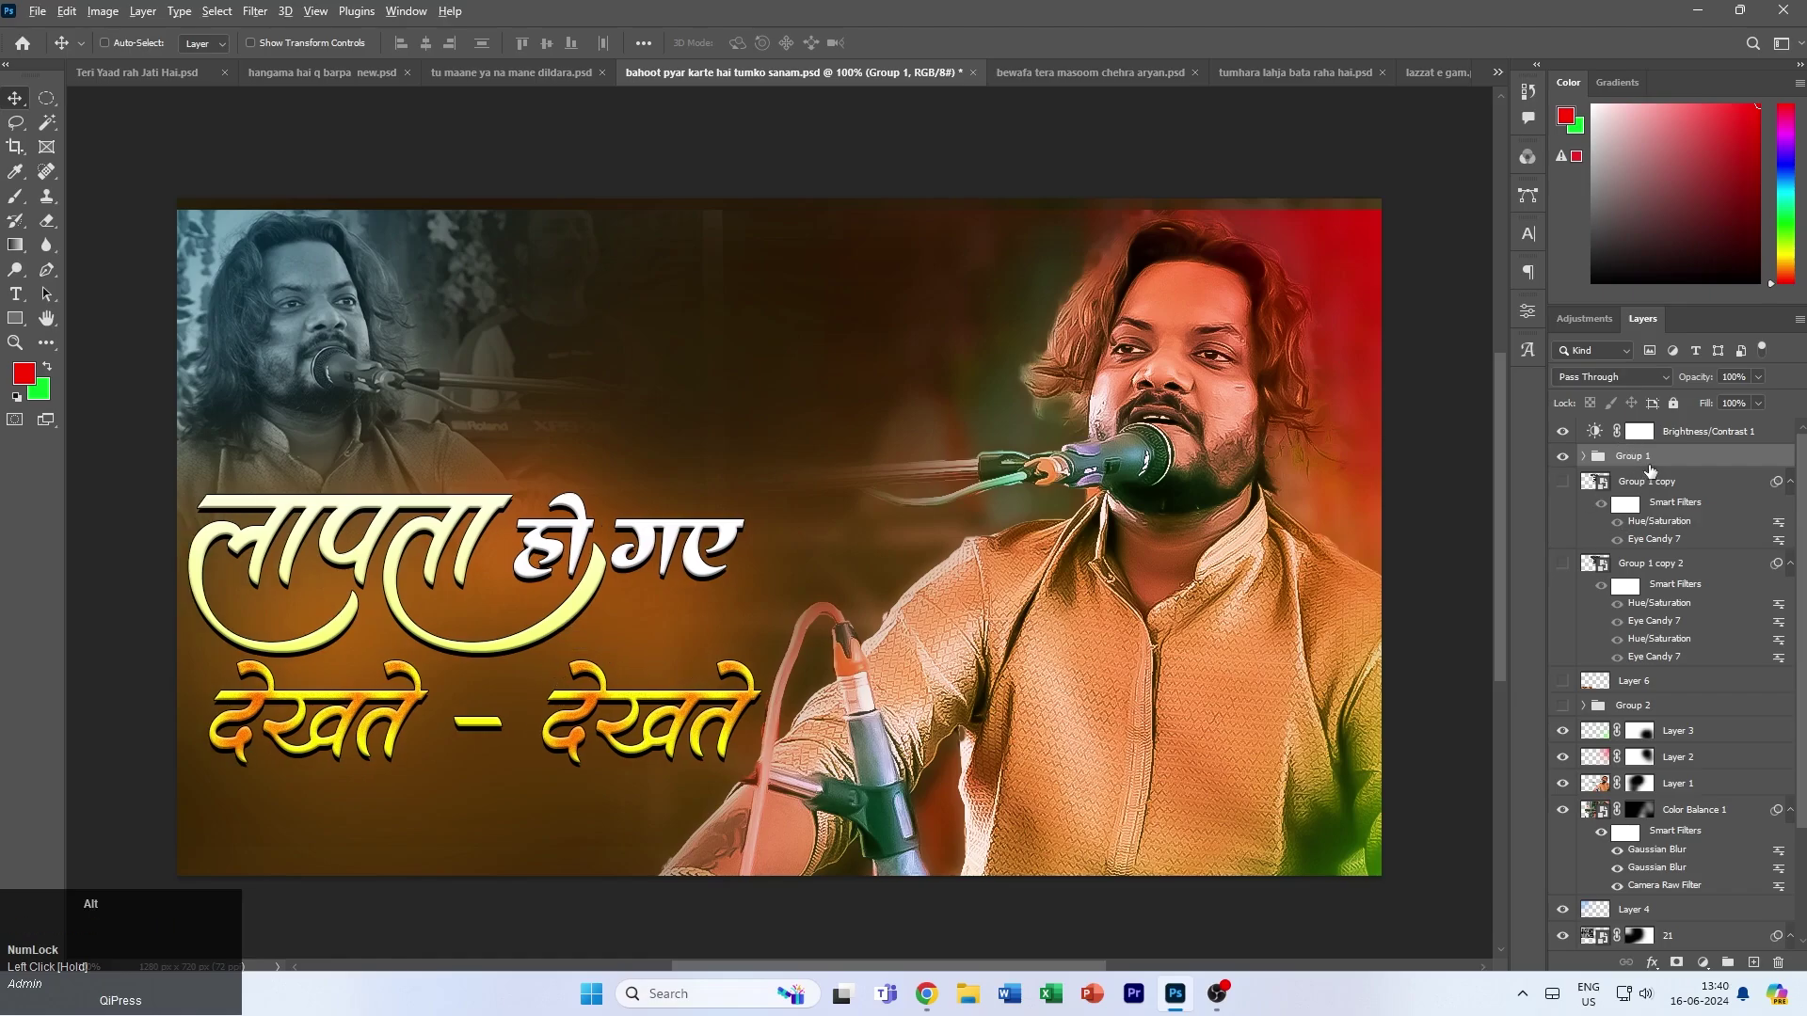
{"action": "left_click", "coordinate": [1647, 481]}
{"action": "right_click", "coordinate": [1646, 481]}
{"action": "left_click", "coordinate": [1544, 449]}
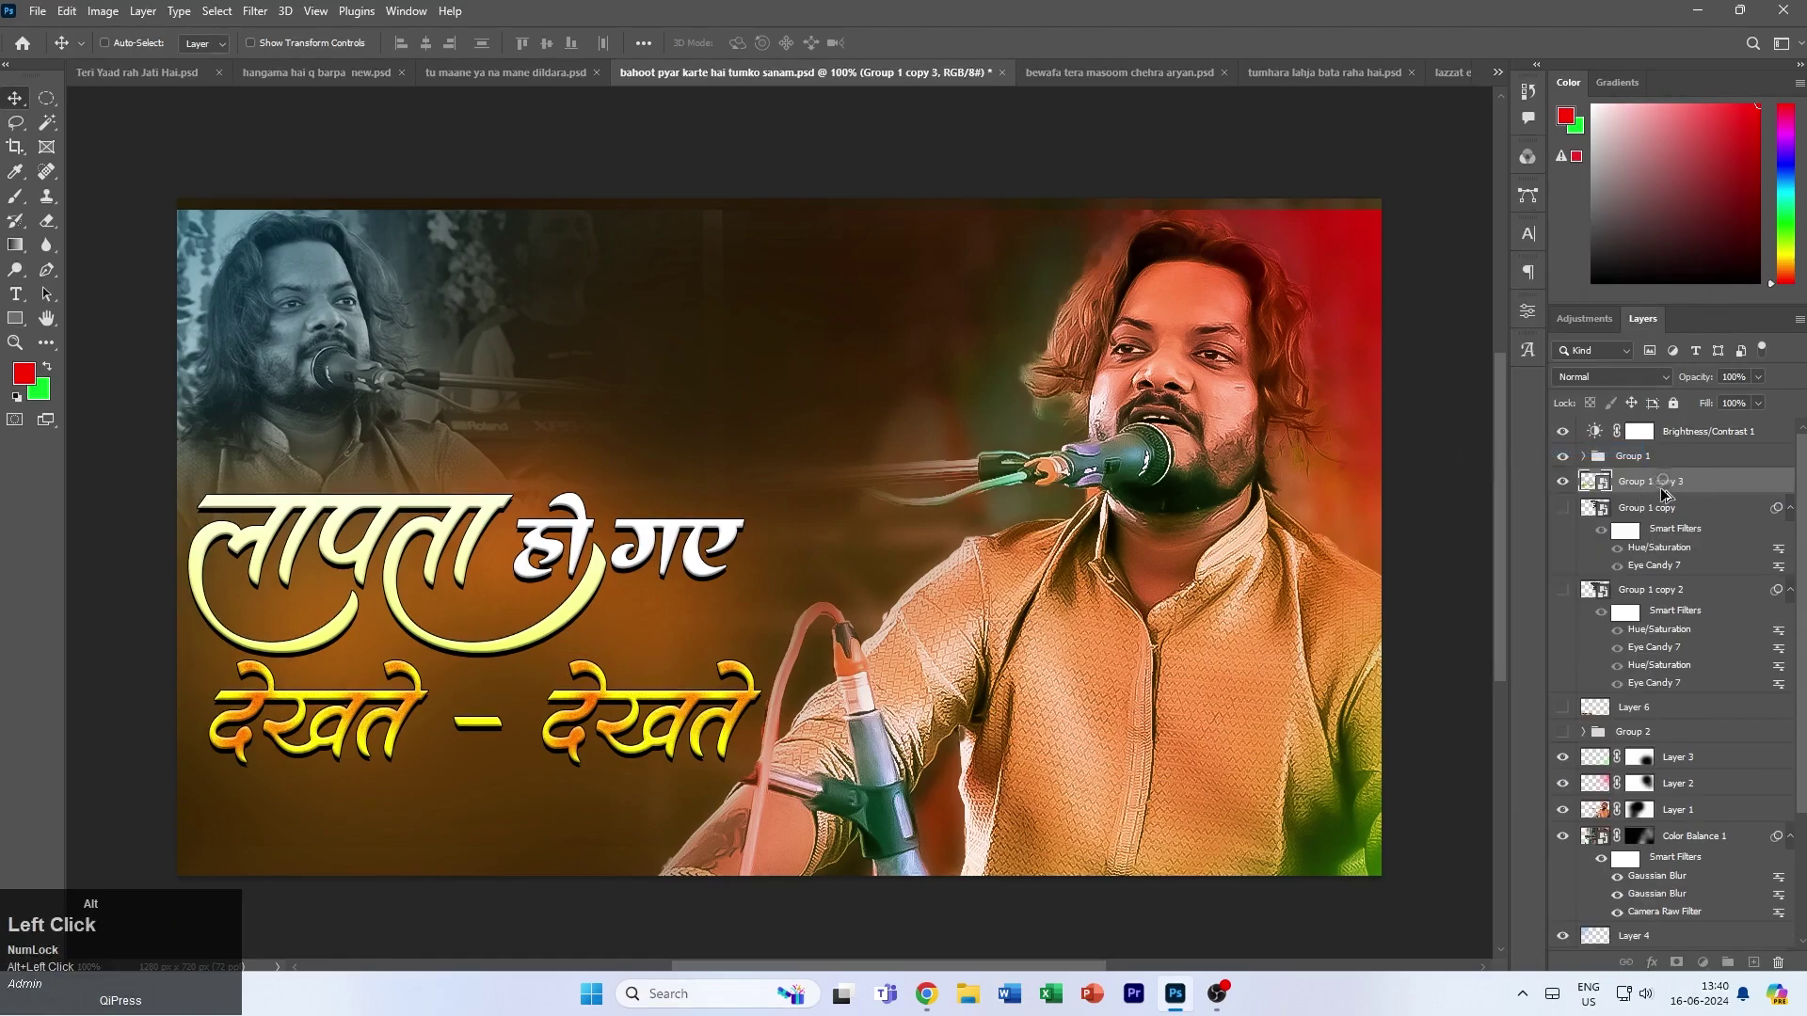
{"action": "key", "text": "Delete"}
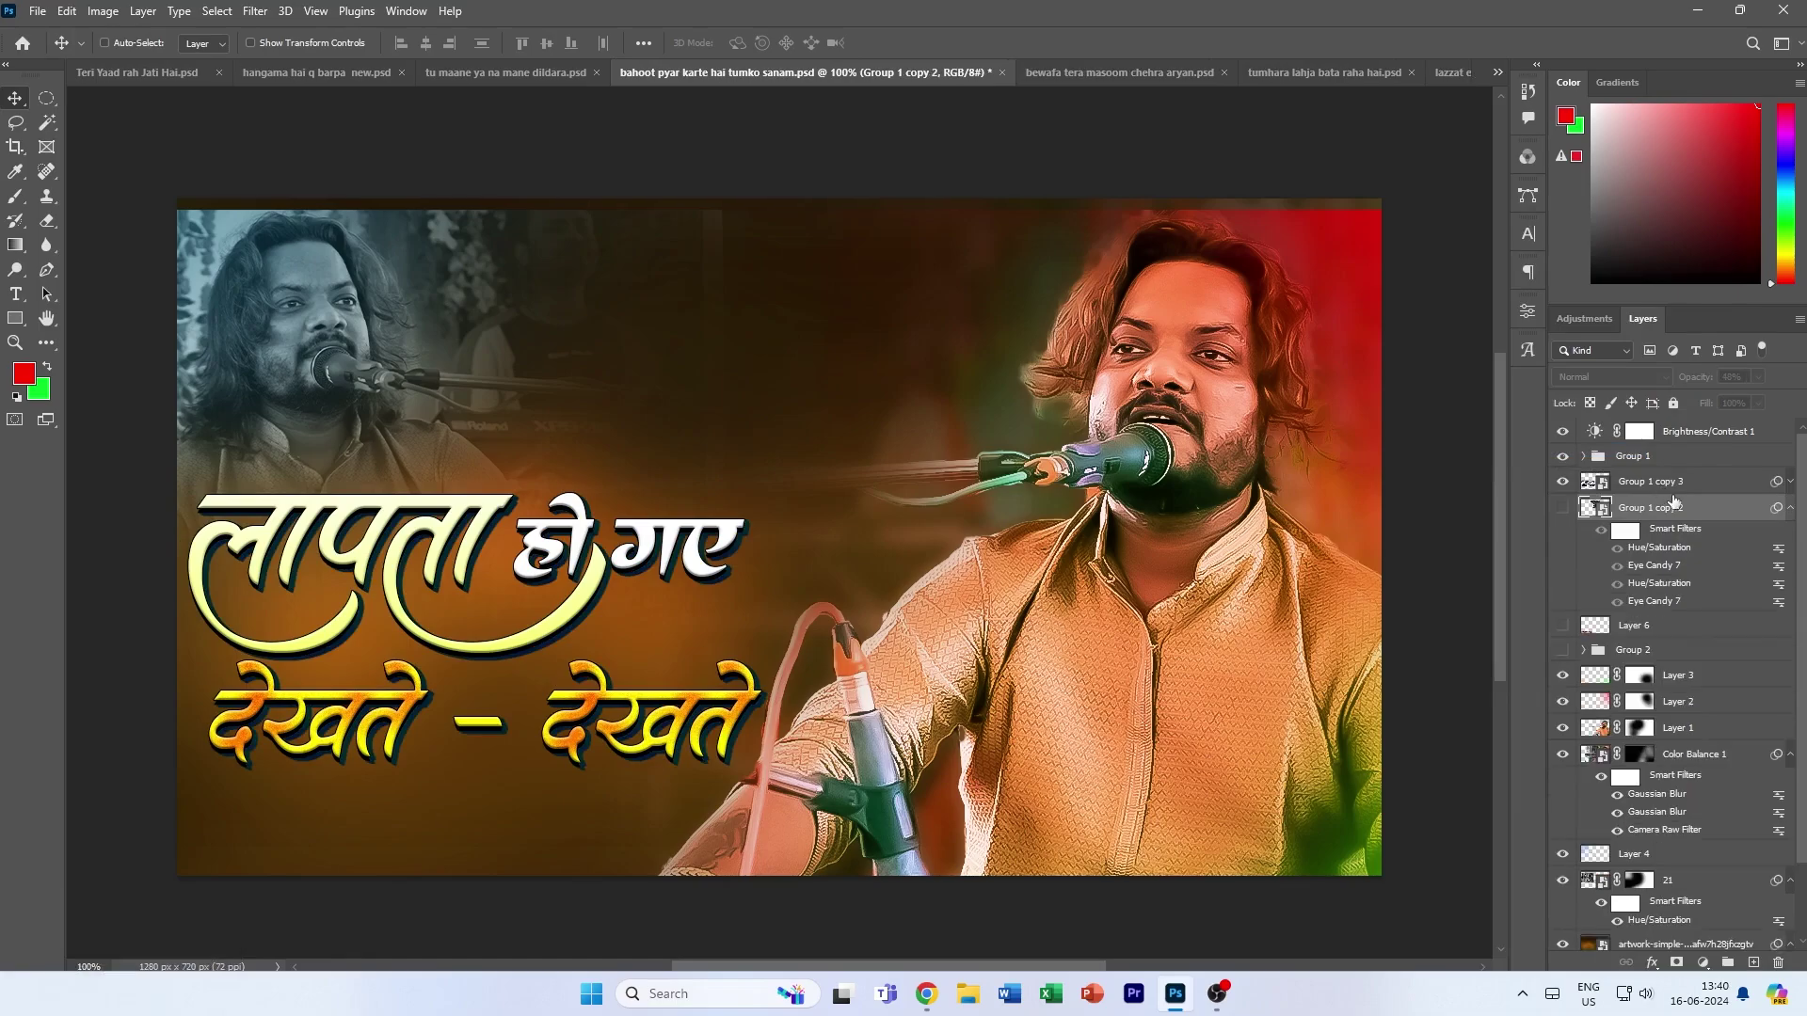
- Replace the hidden Group 1 copy 2 with another smart-object duplicate of Group 1, placed below Group 1 copy 3 and reusing the old smart filters
{"action": "double_click", "coordinate": [1669, 460]}
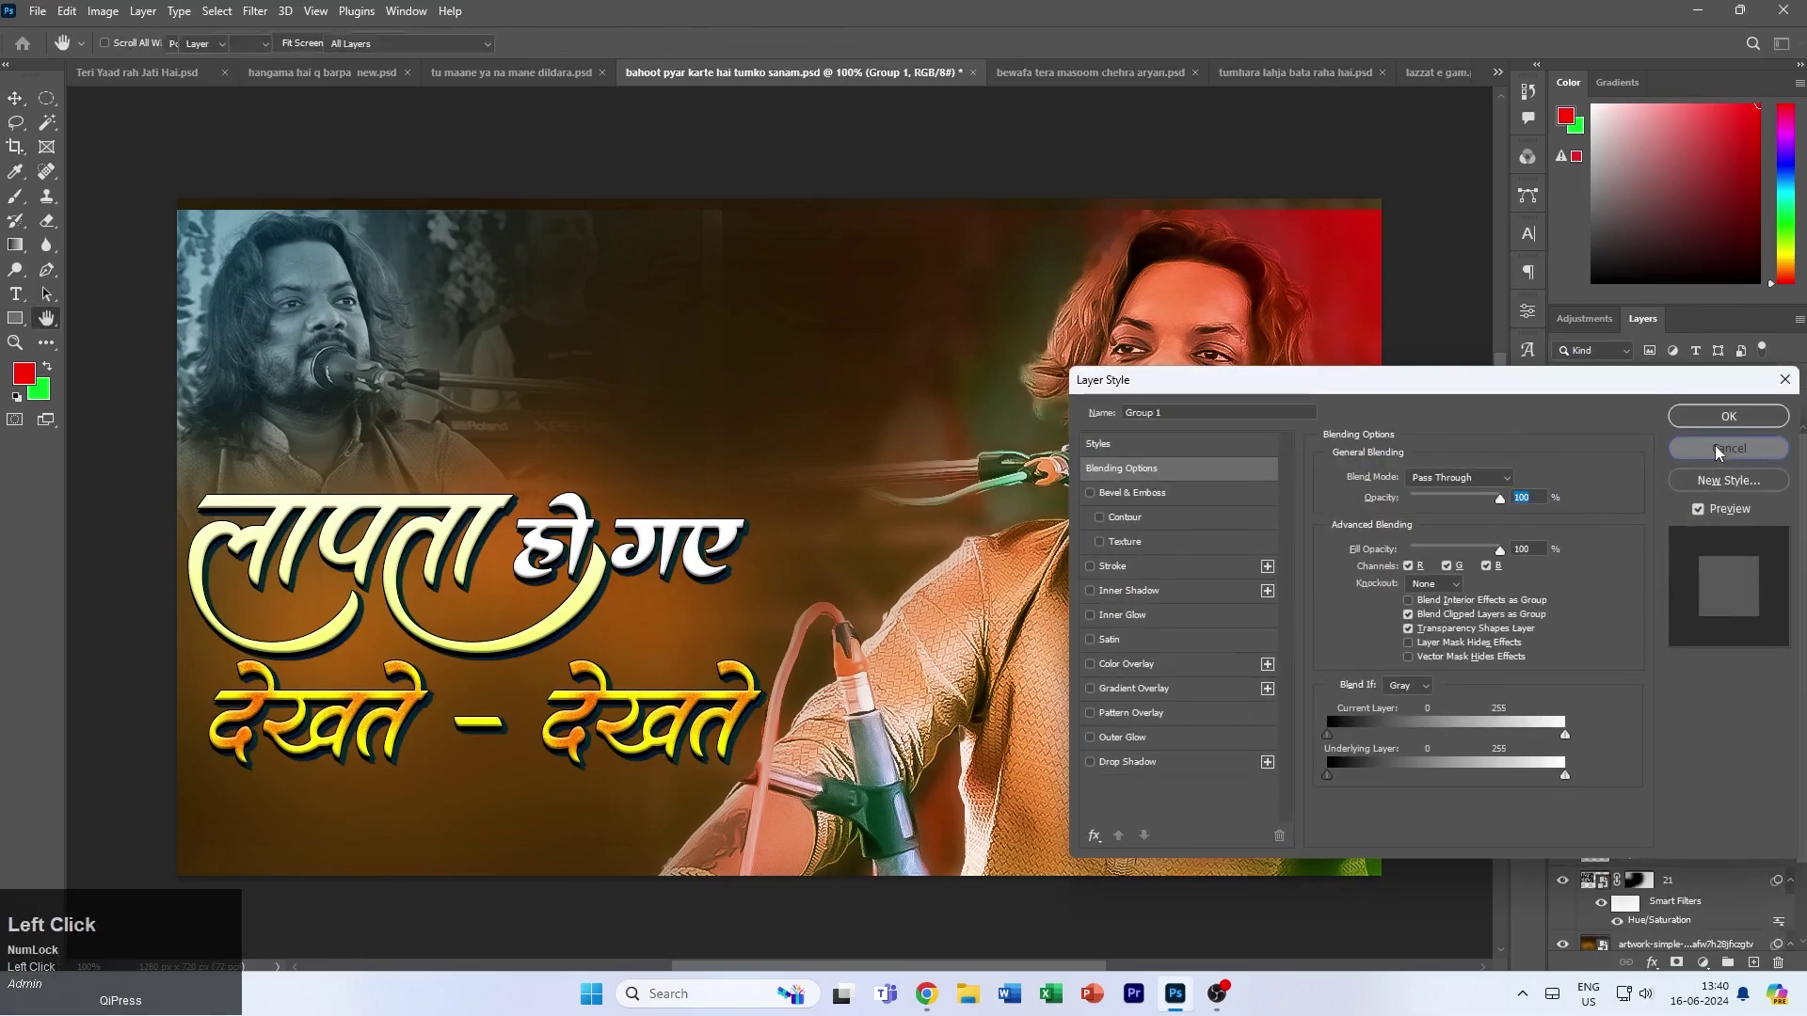
{"action": "left_click", "coordinate": [1731, 450]}
{"action": "left_click_drag", "start_coordinate": [1667, 471], "coordinate": [1665, 519]}
{"action": "right_click", "coordinate": [1667, 507]}
{"action": "left_click", "coordinate": [1553, 450]}
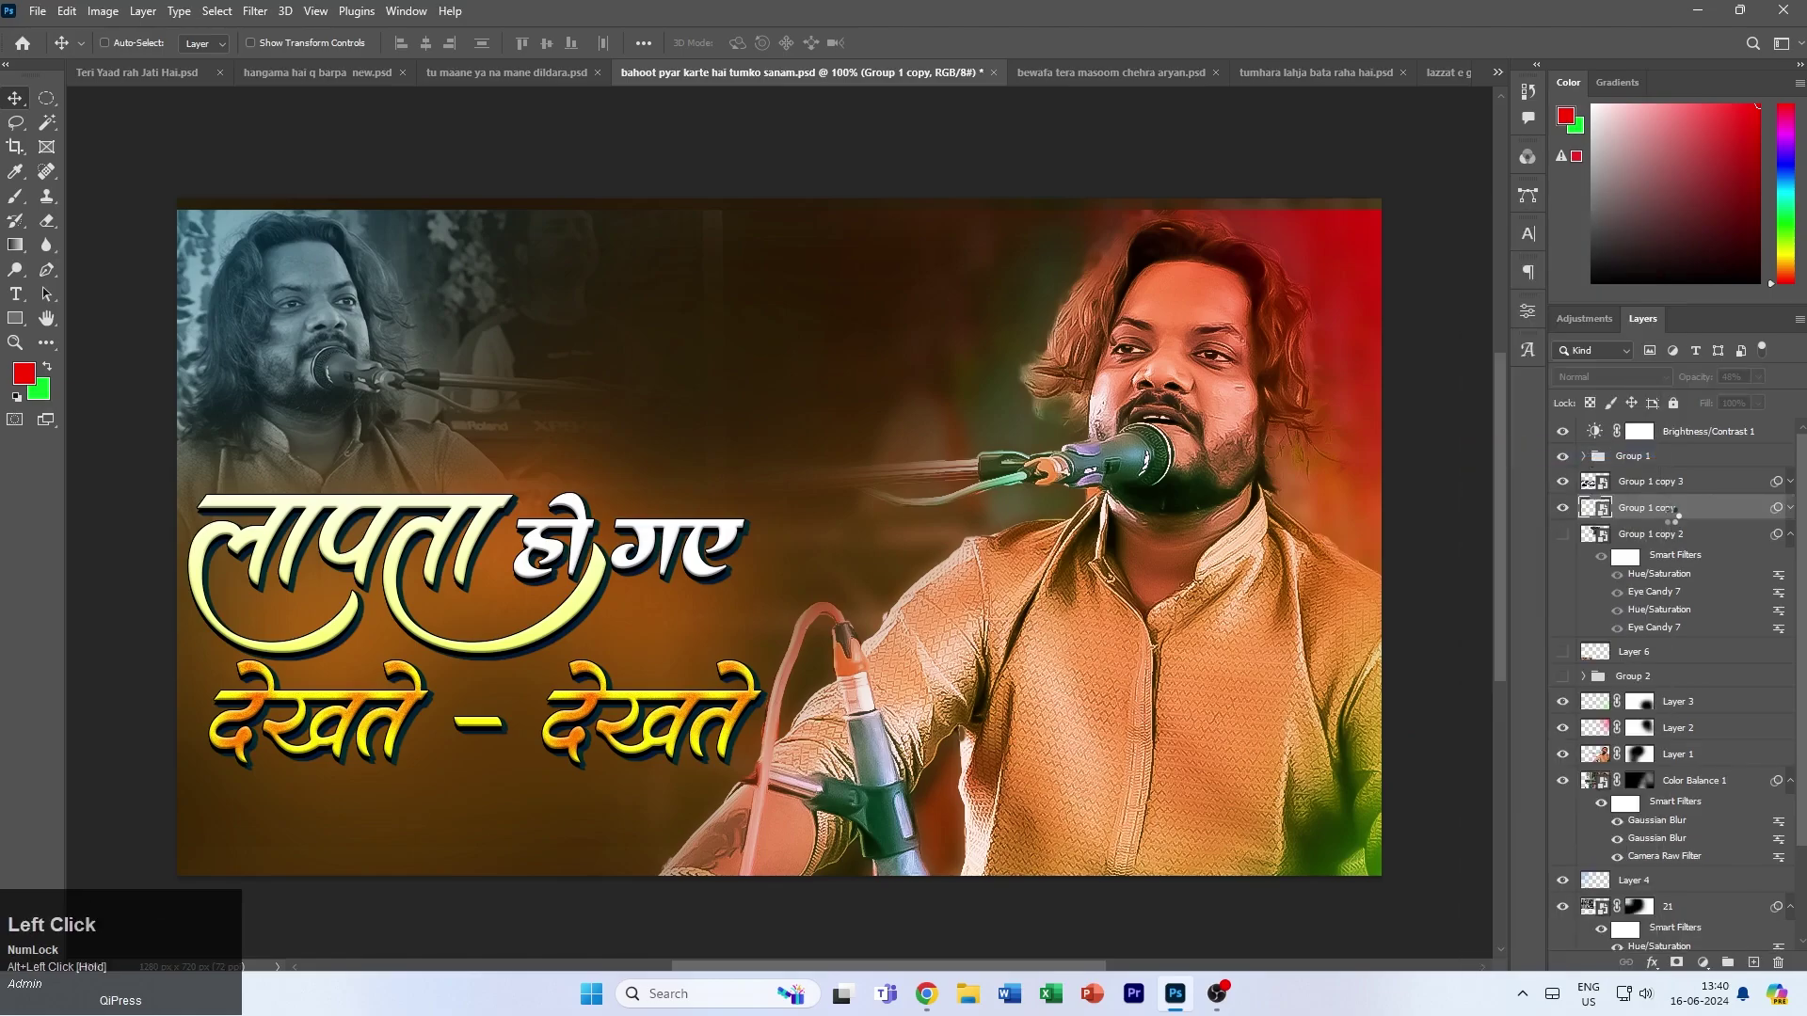
{"action": "left_click", "coordinate": [1671, 523]}
{"action": "key", "text": "Delete"}
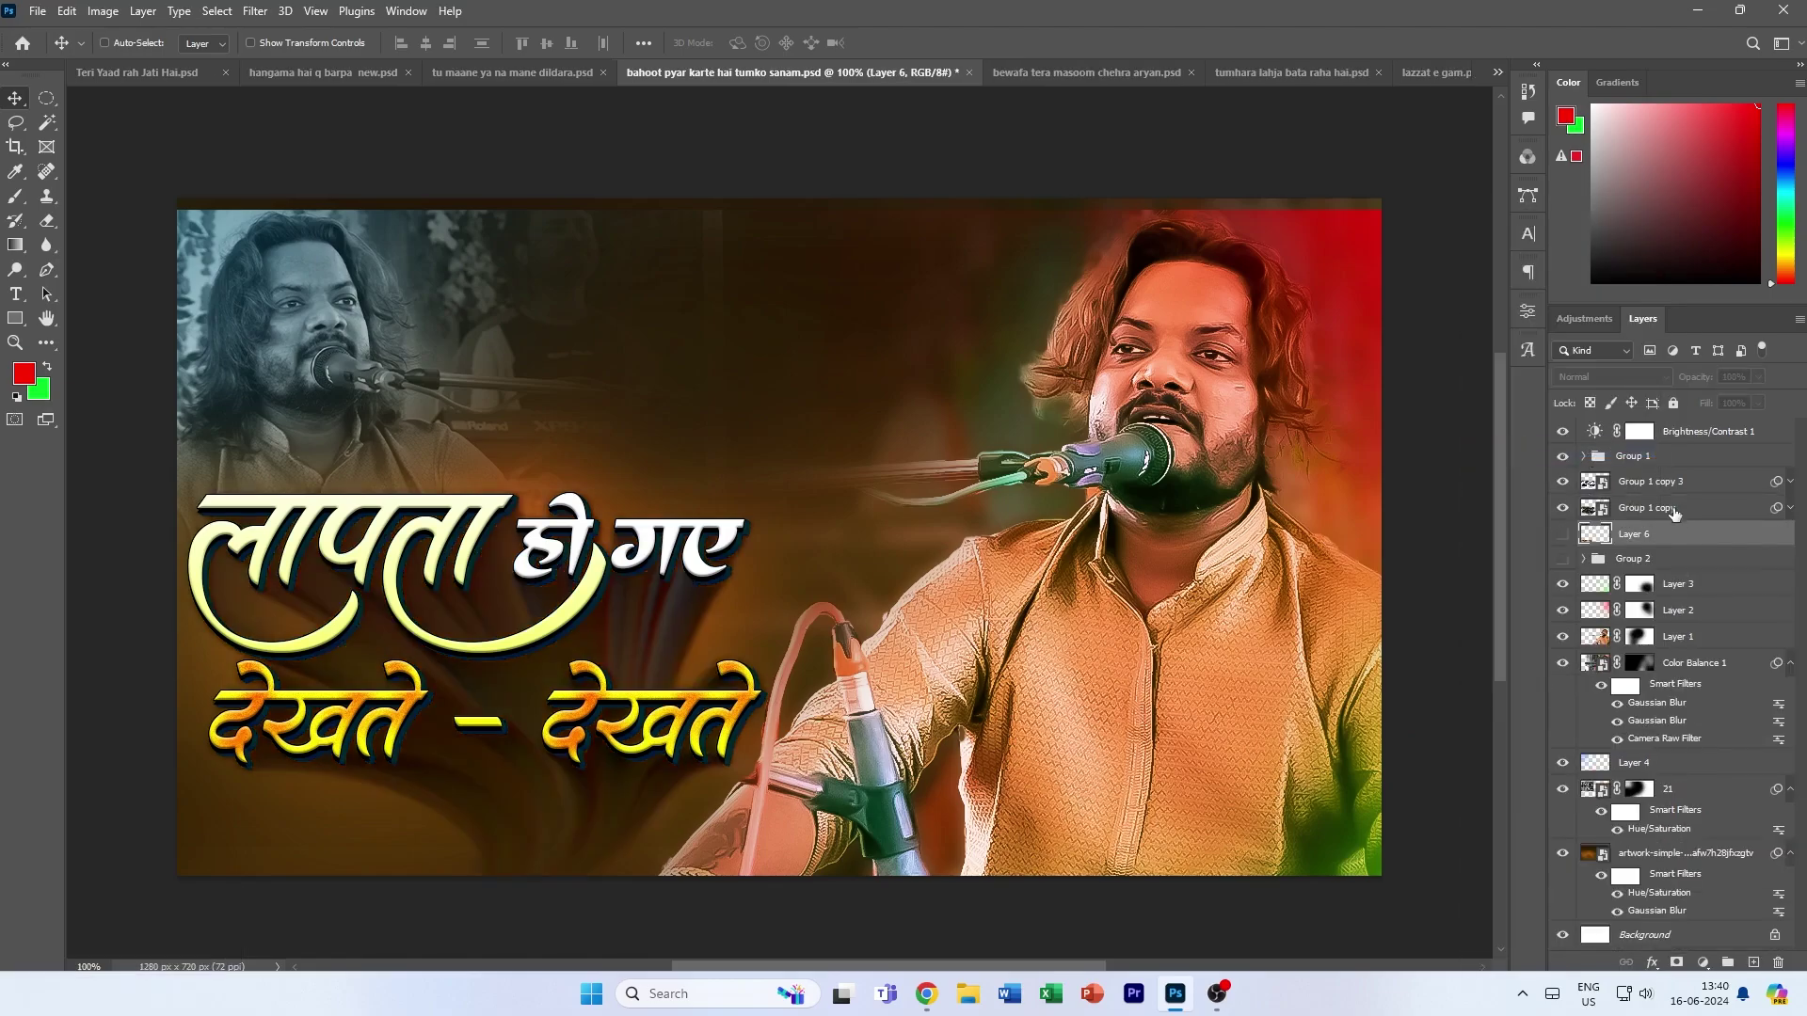
- Shift the hue of Group 1 copy's Hue/Saturation filter with saturation at +100, and lower the layer's opacity to 56%
{"action": "left_click", "coordinate": [1674, 510]}
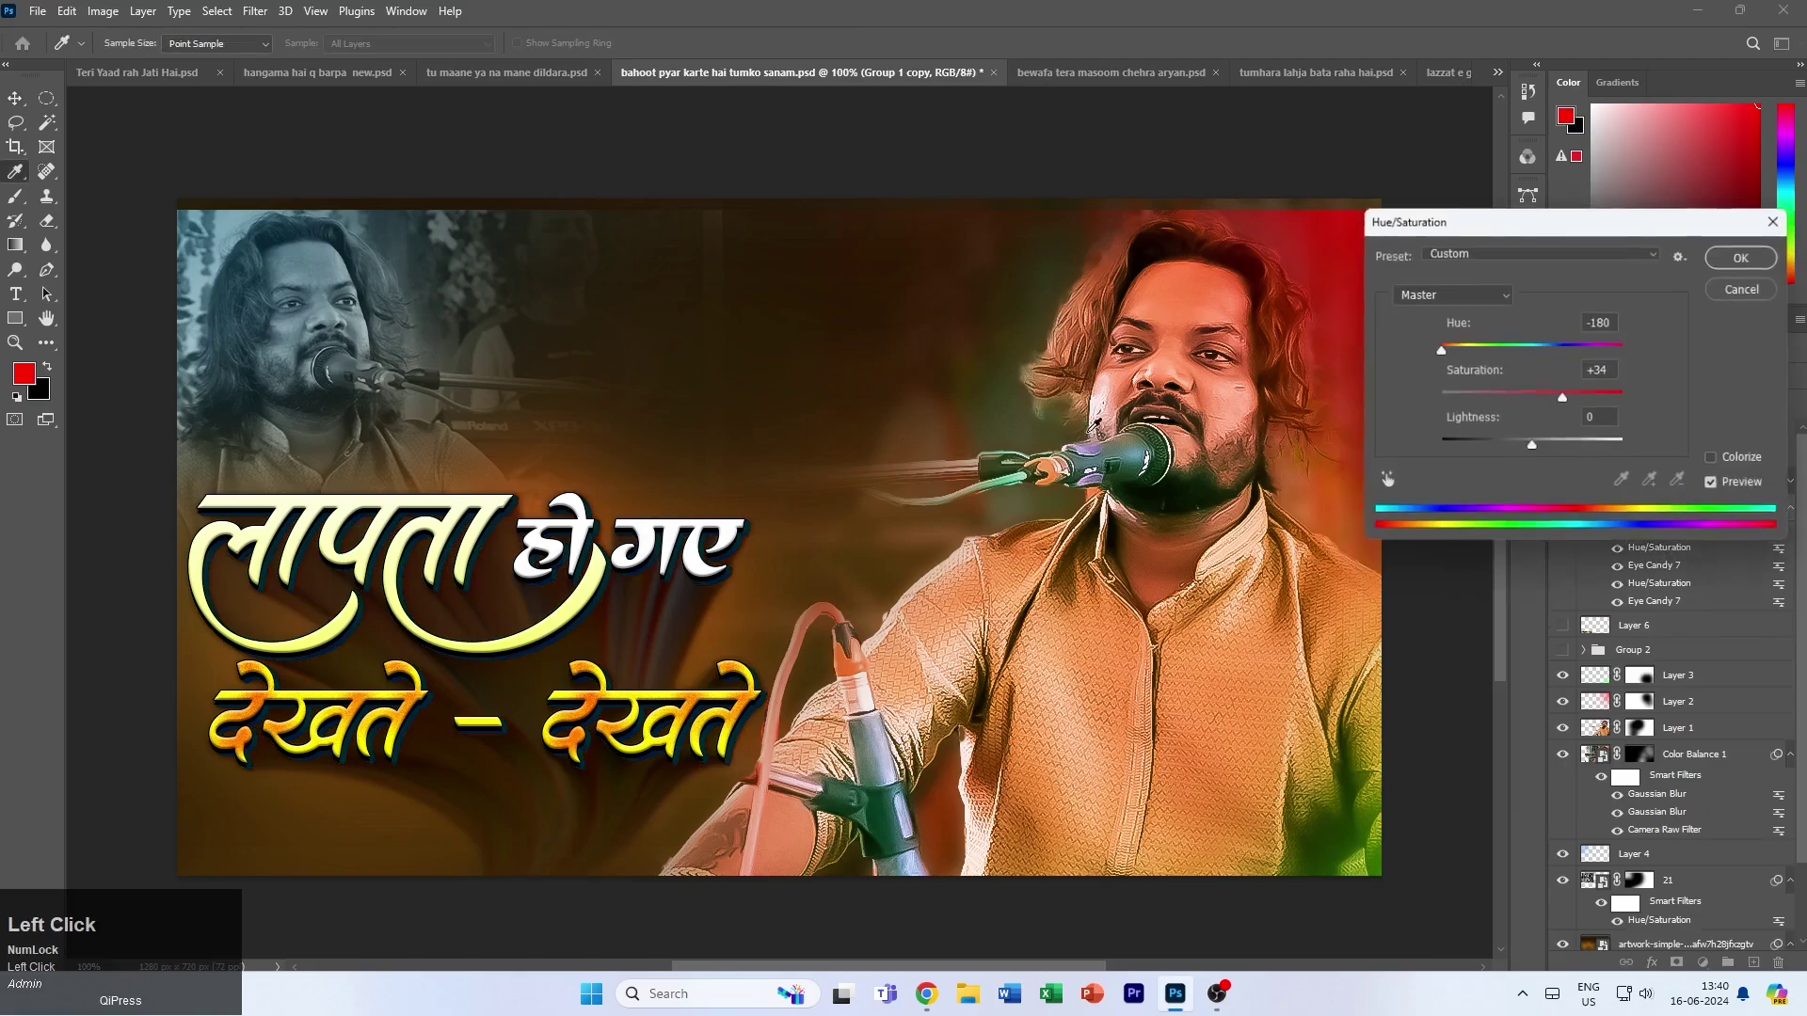
{"action": "left_click_drag", "start_coordinate": [1476, 356], "coordinate": [1619, 367]}
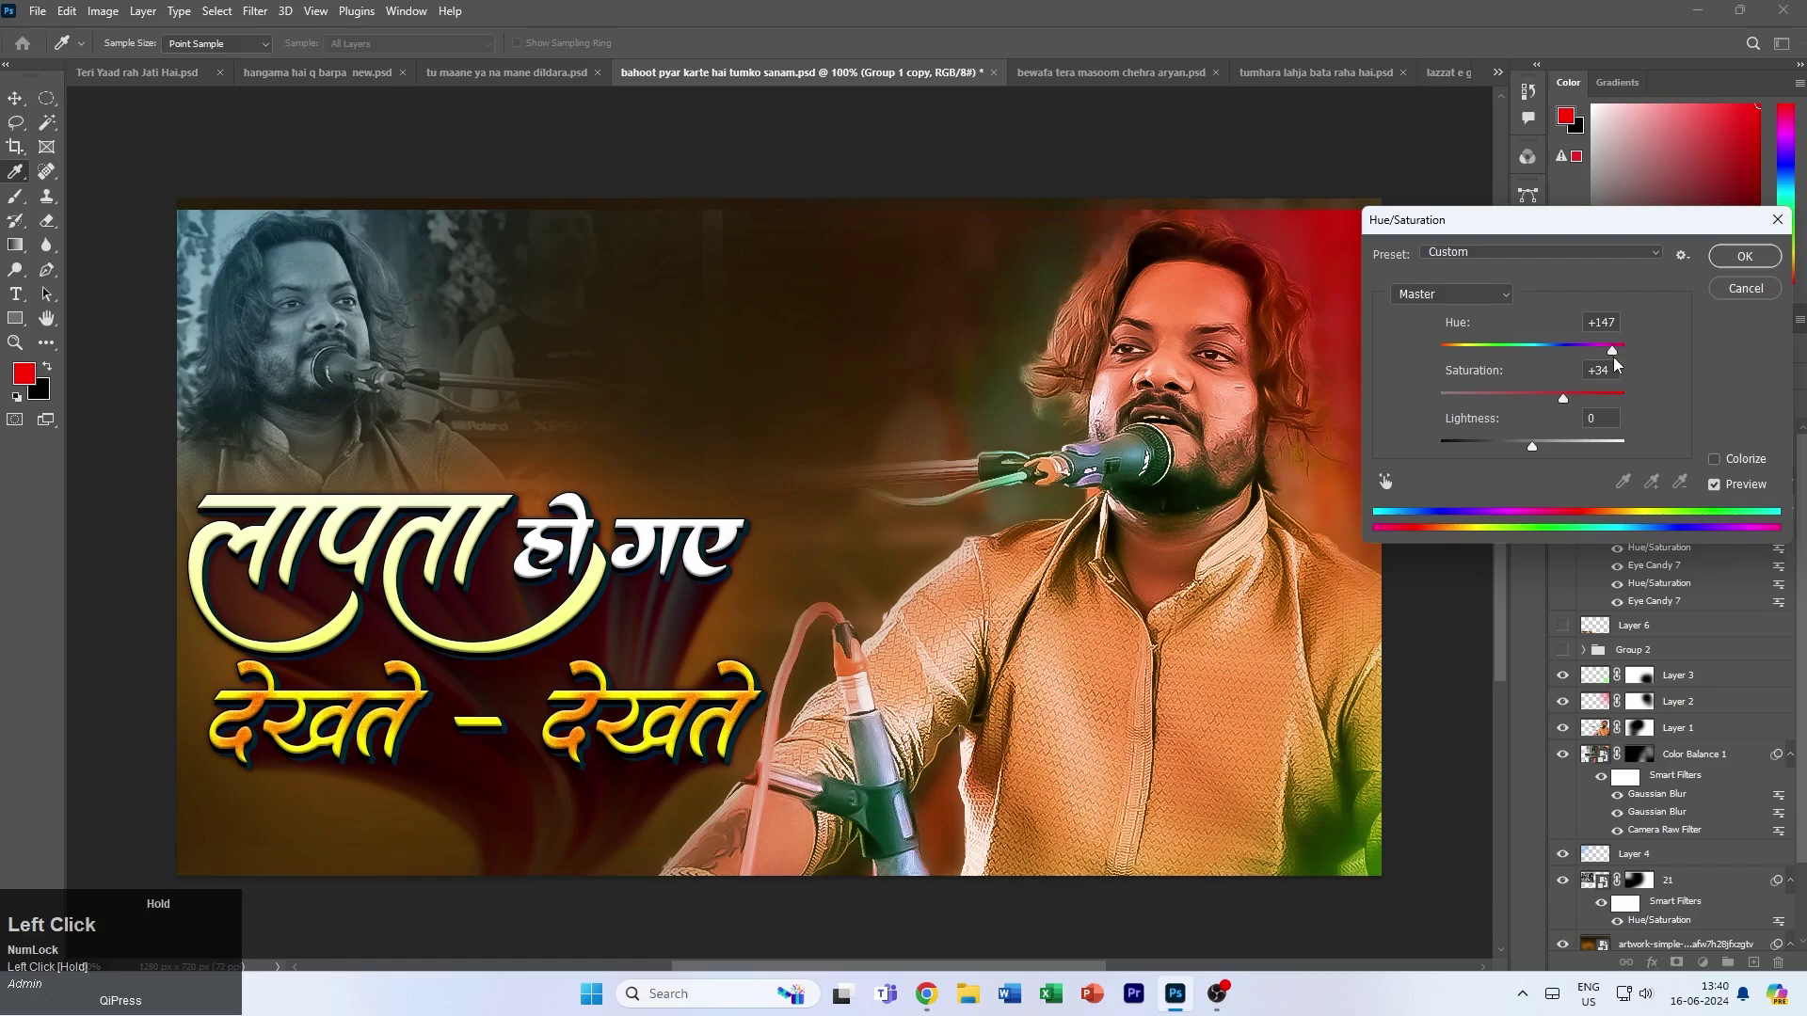
{"action": "left_click", "coordinate": [1519, 392]}
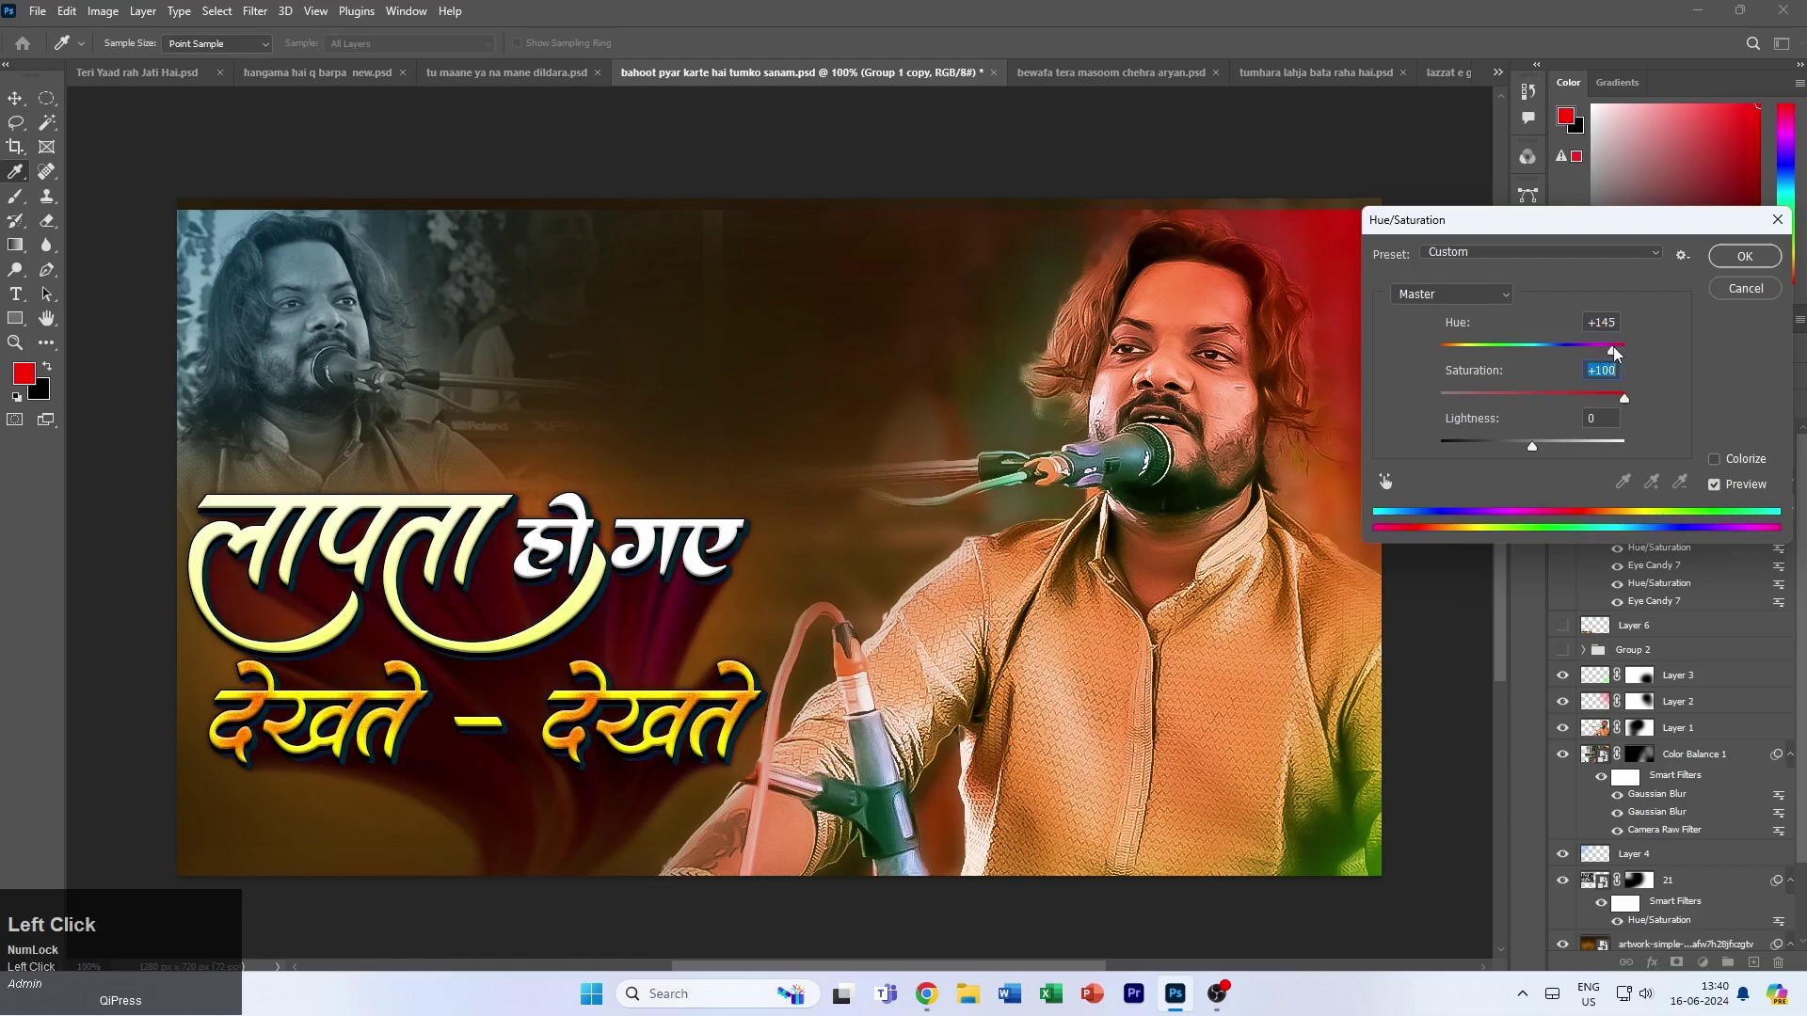
{"action": "left_click", "coordinate": [1744, 256]}
{"action": "key", "text": "v"}
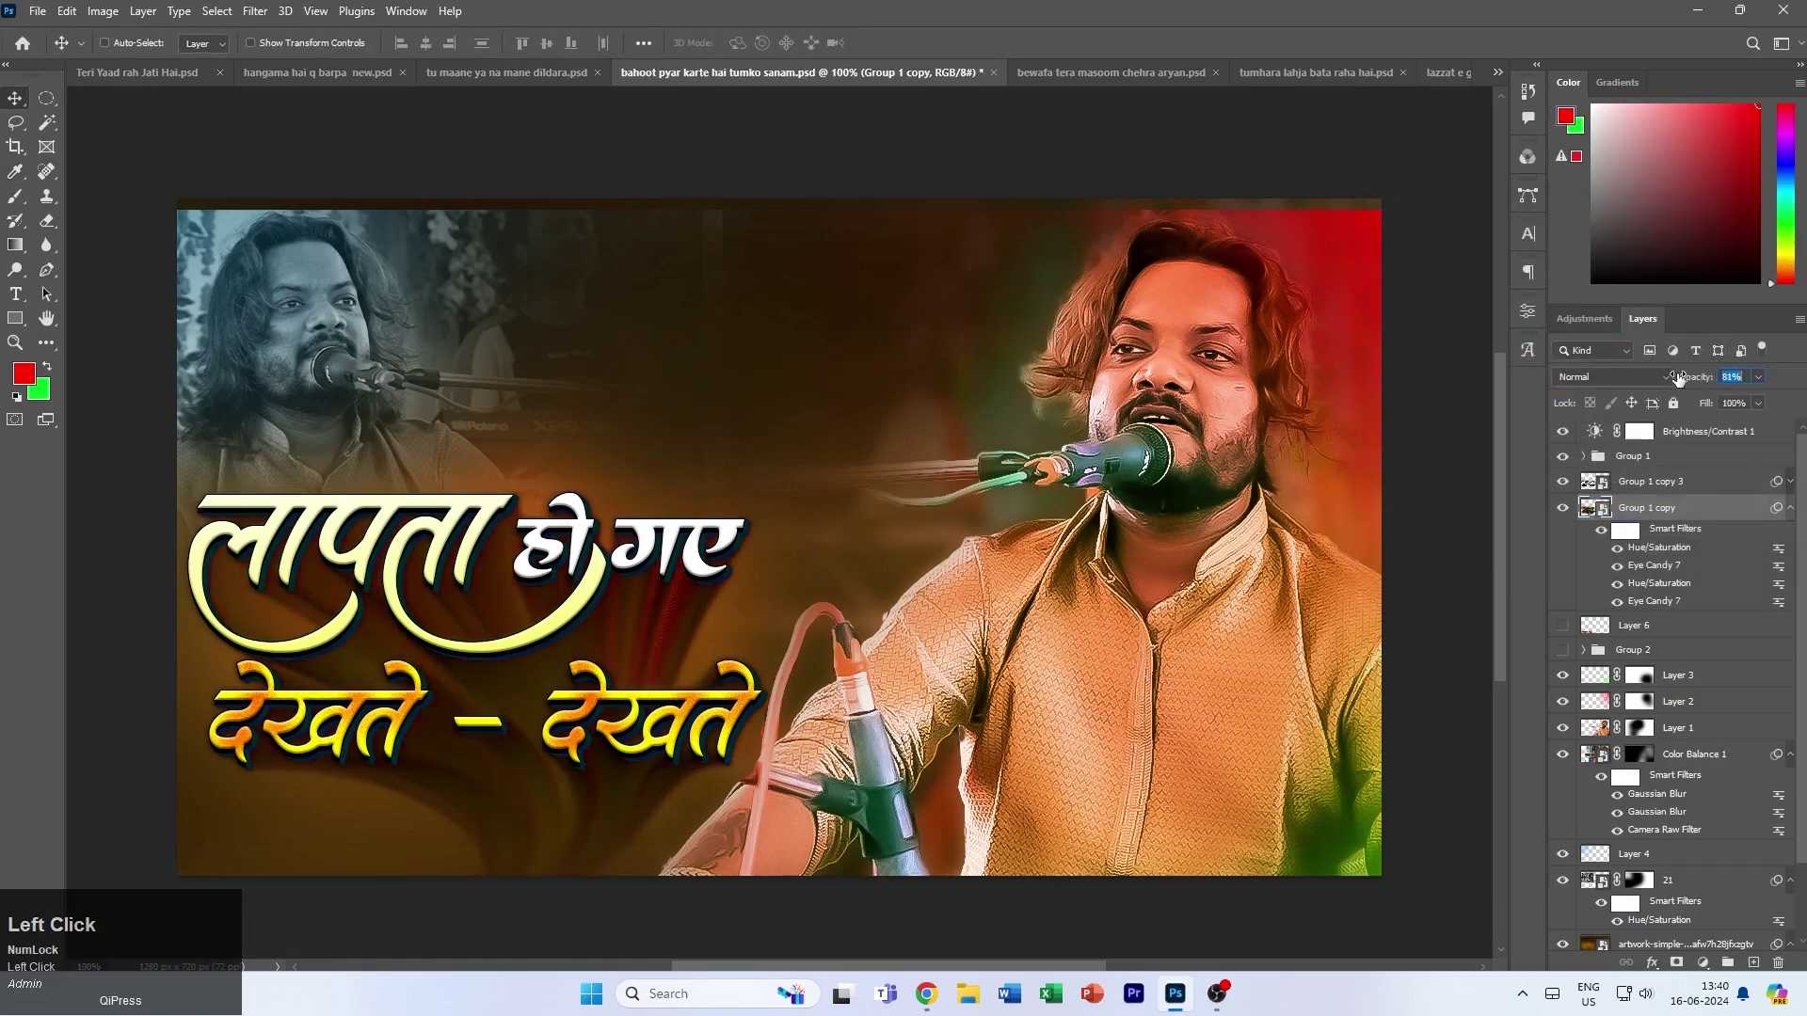
{"action": "left_click_drag", "start_coordinate": [1679, 376], "coordinate": [1690, 381]}
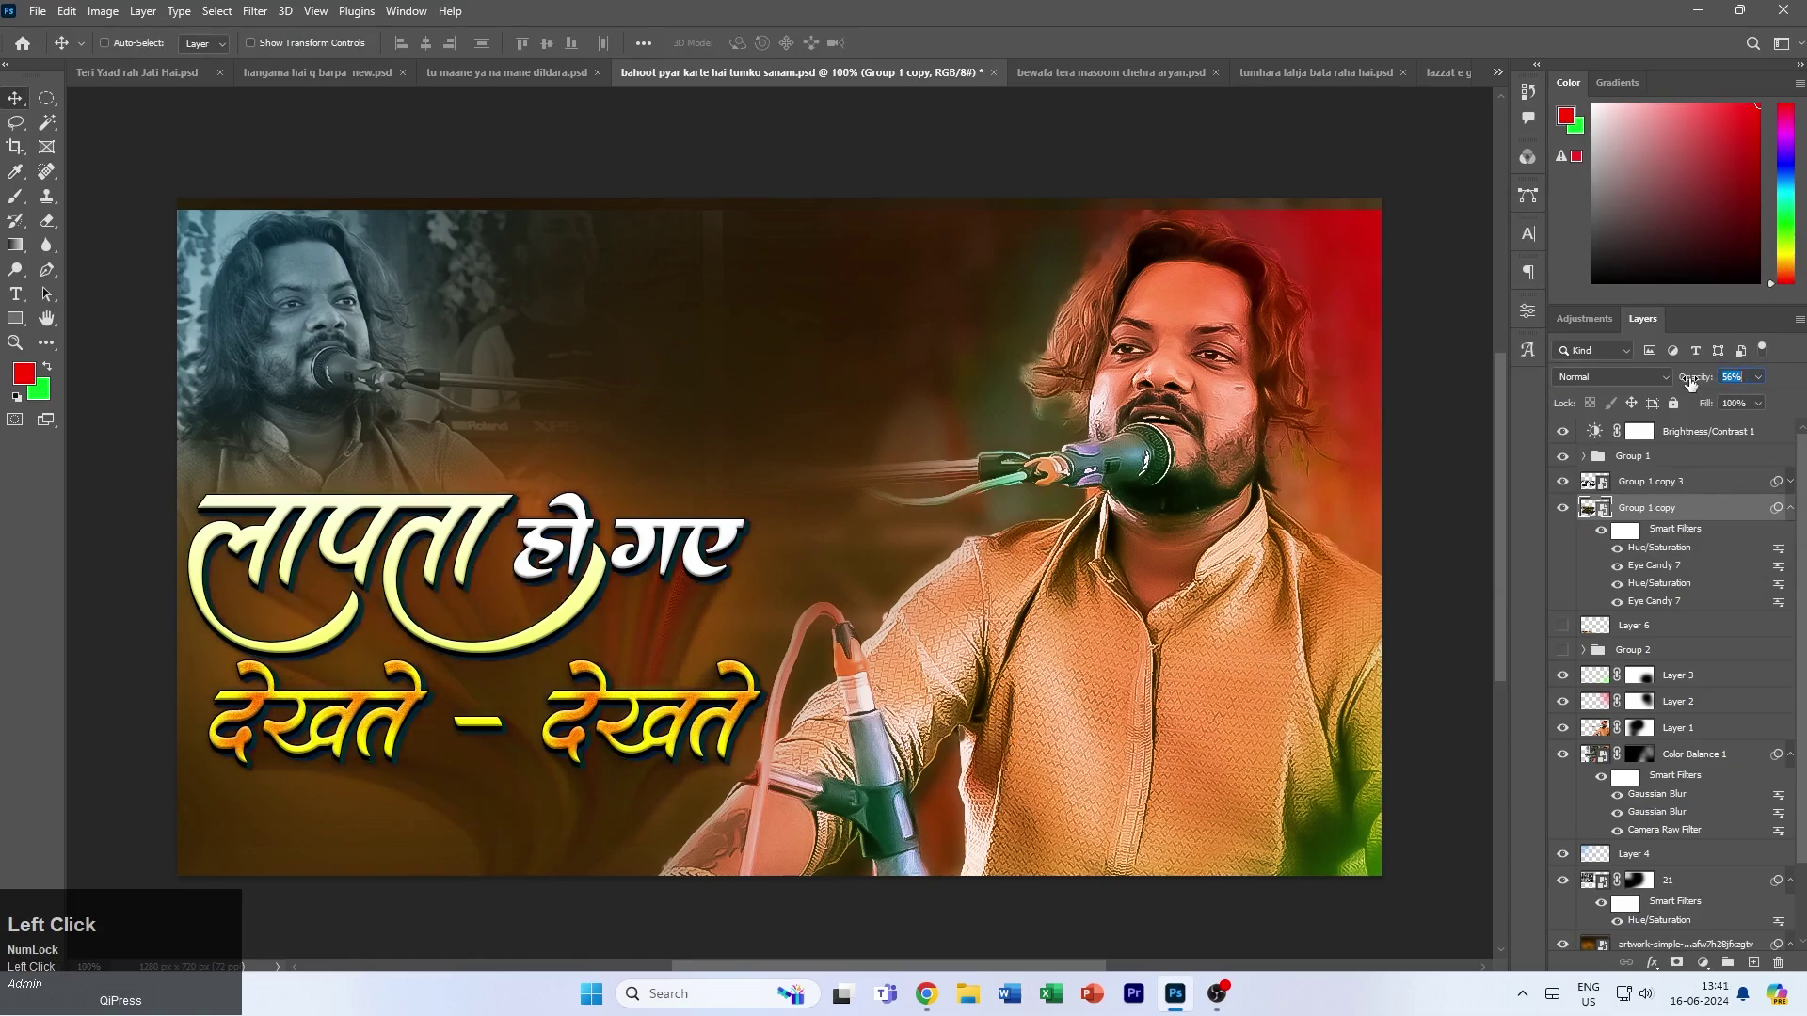
- Compare the design with the artwork background layer hidden and shown
{"action": "scroll", "coordinate": [1645, 675], "scroll_direction": "down", "scroll_amount": 2}
{"action": "left_click", "coordinate": [1562, 857]}
{"action": "left_click", "coordinate": [1562, 857]}
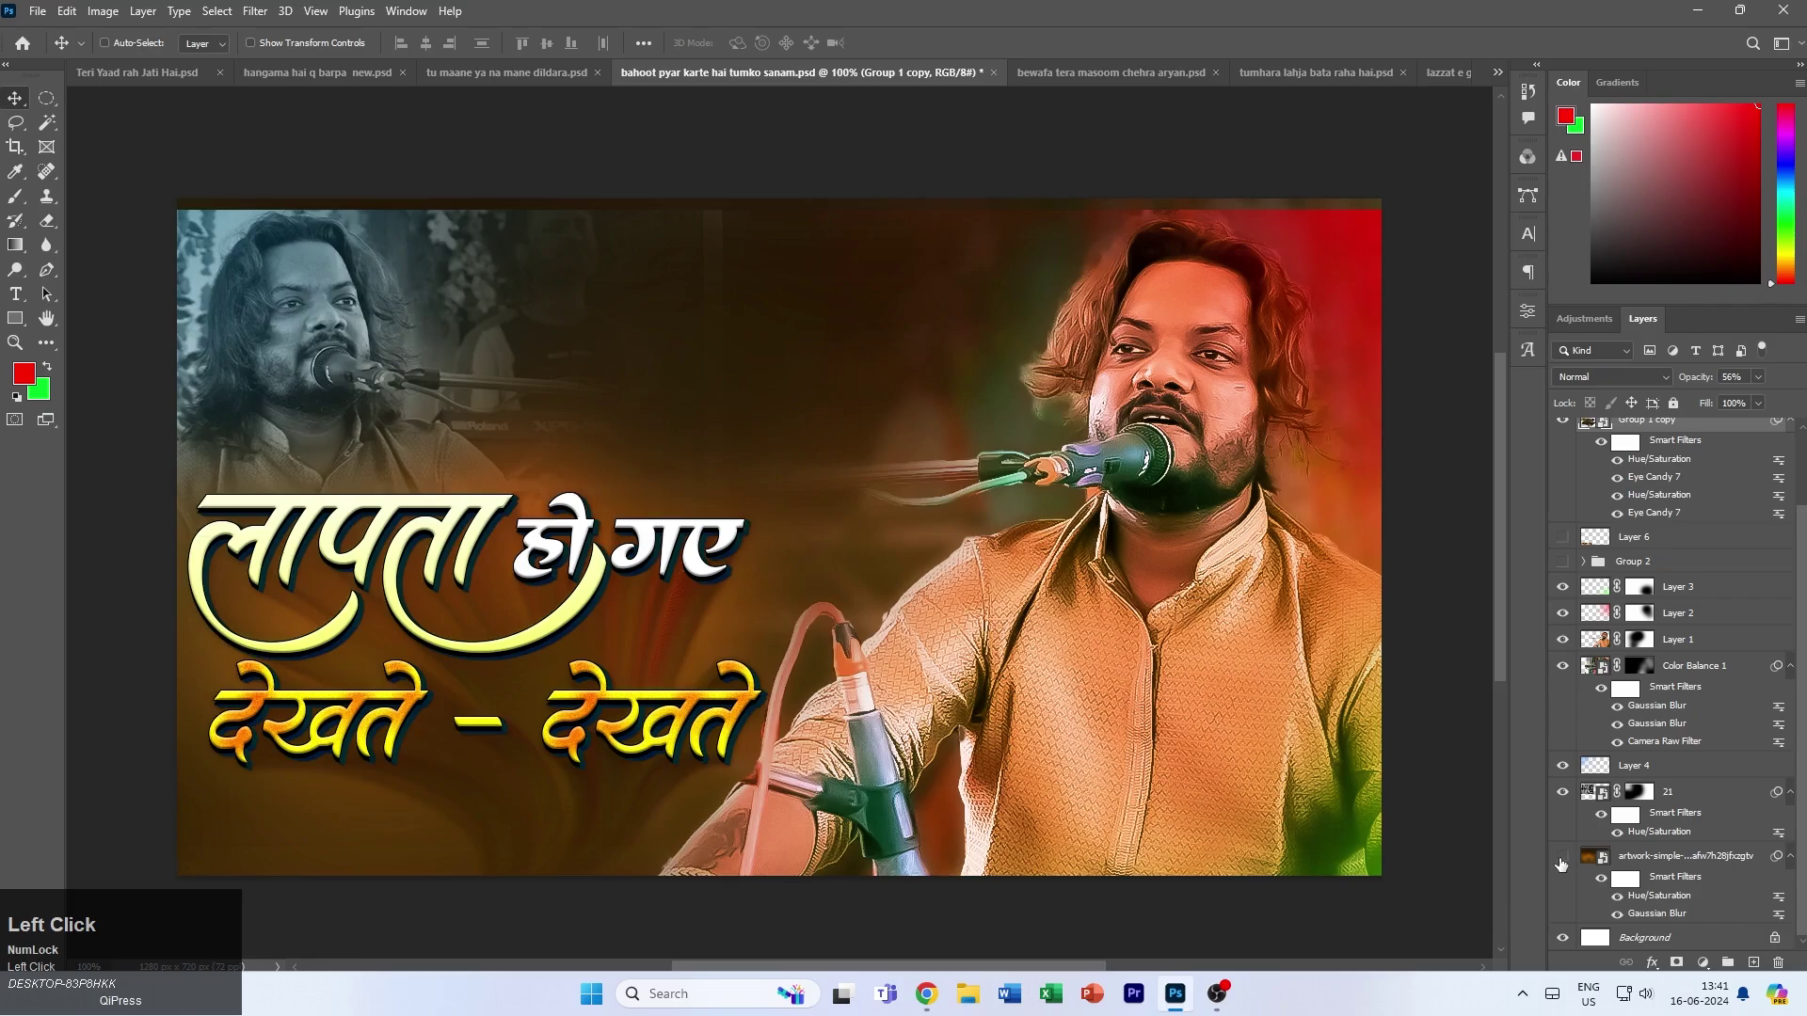
{"action": "left_click", "coordinate": [1562, 857]}
{"action": "left_click", "coordinate": [1562, 857]}
{"action": "left_click", "coordinate": [1670, 861]}
{"action": "scroll", "coordinate": [1609, 597], "scroll_direction": "up", "scroll_amount": 2}
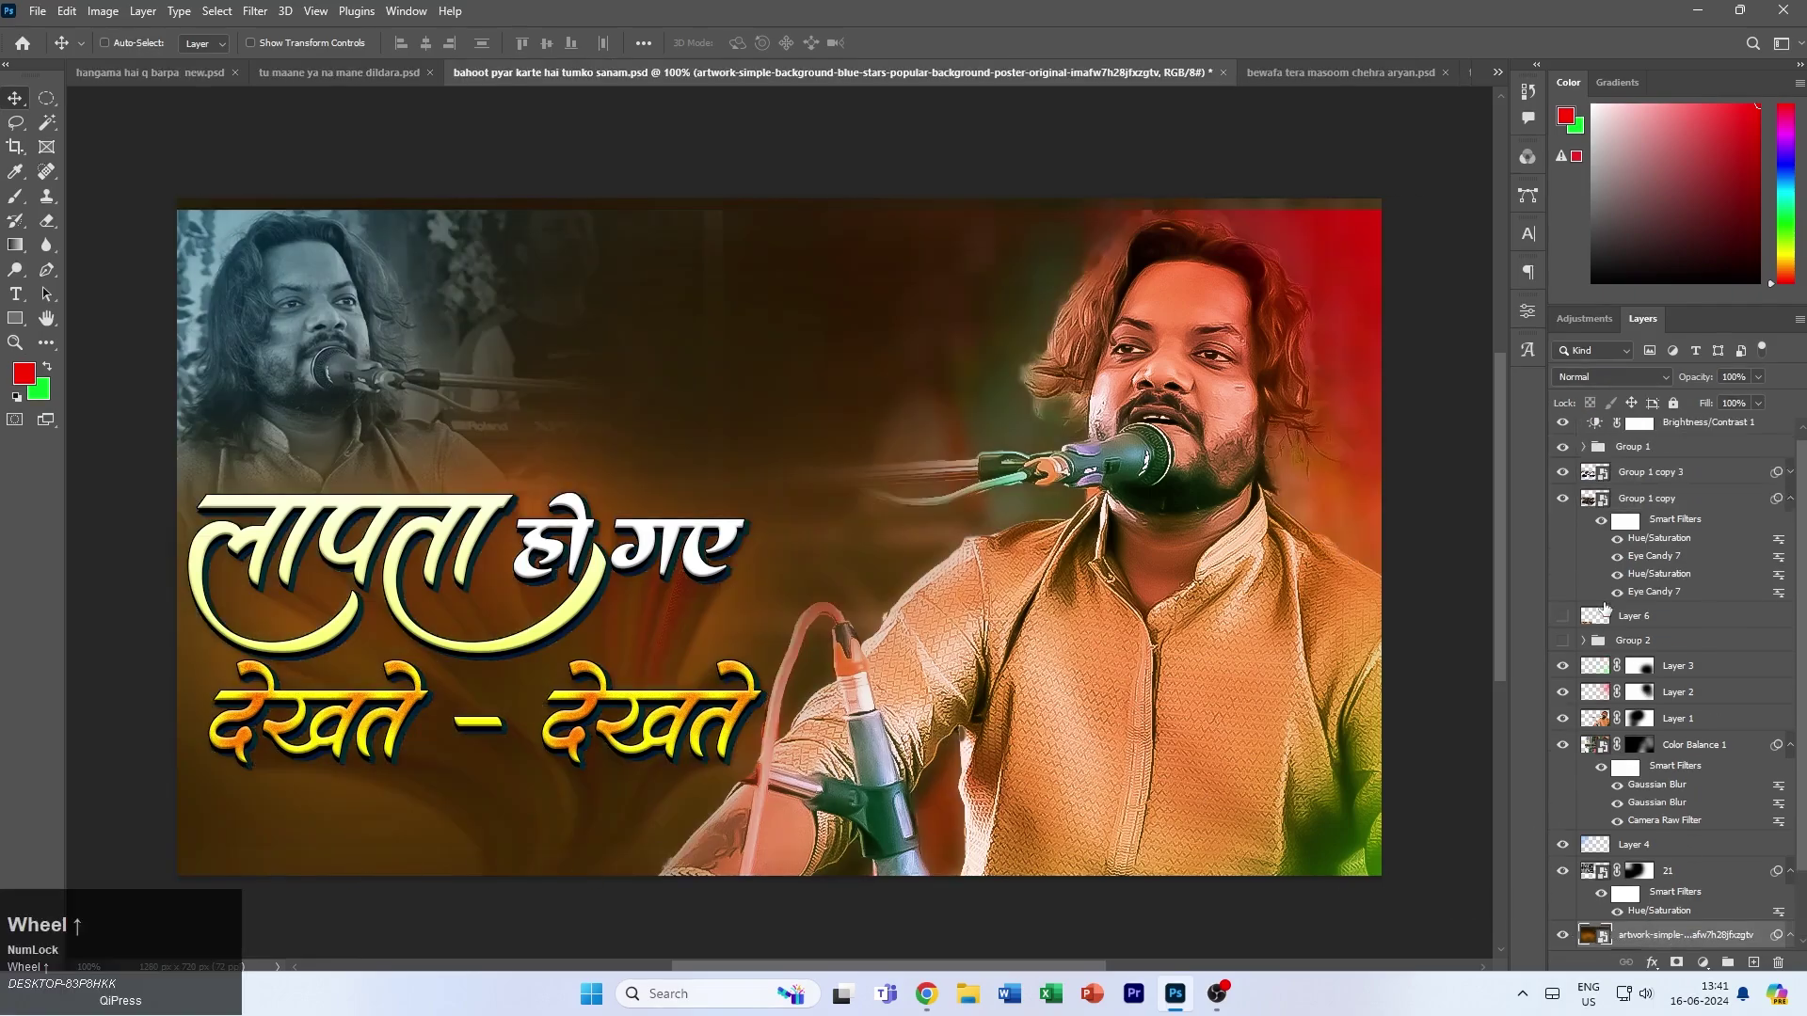
- Add a new layer above Group 1 copy and draw an elliptical selection over the lower-left corner of the canvas
{"action": "left_click", "coordinate": [1574, 504]}
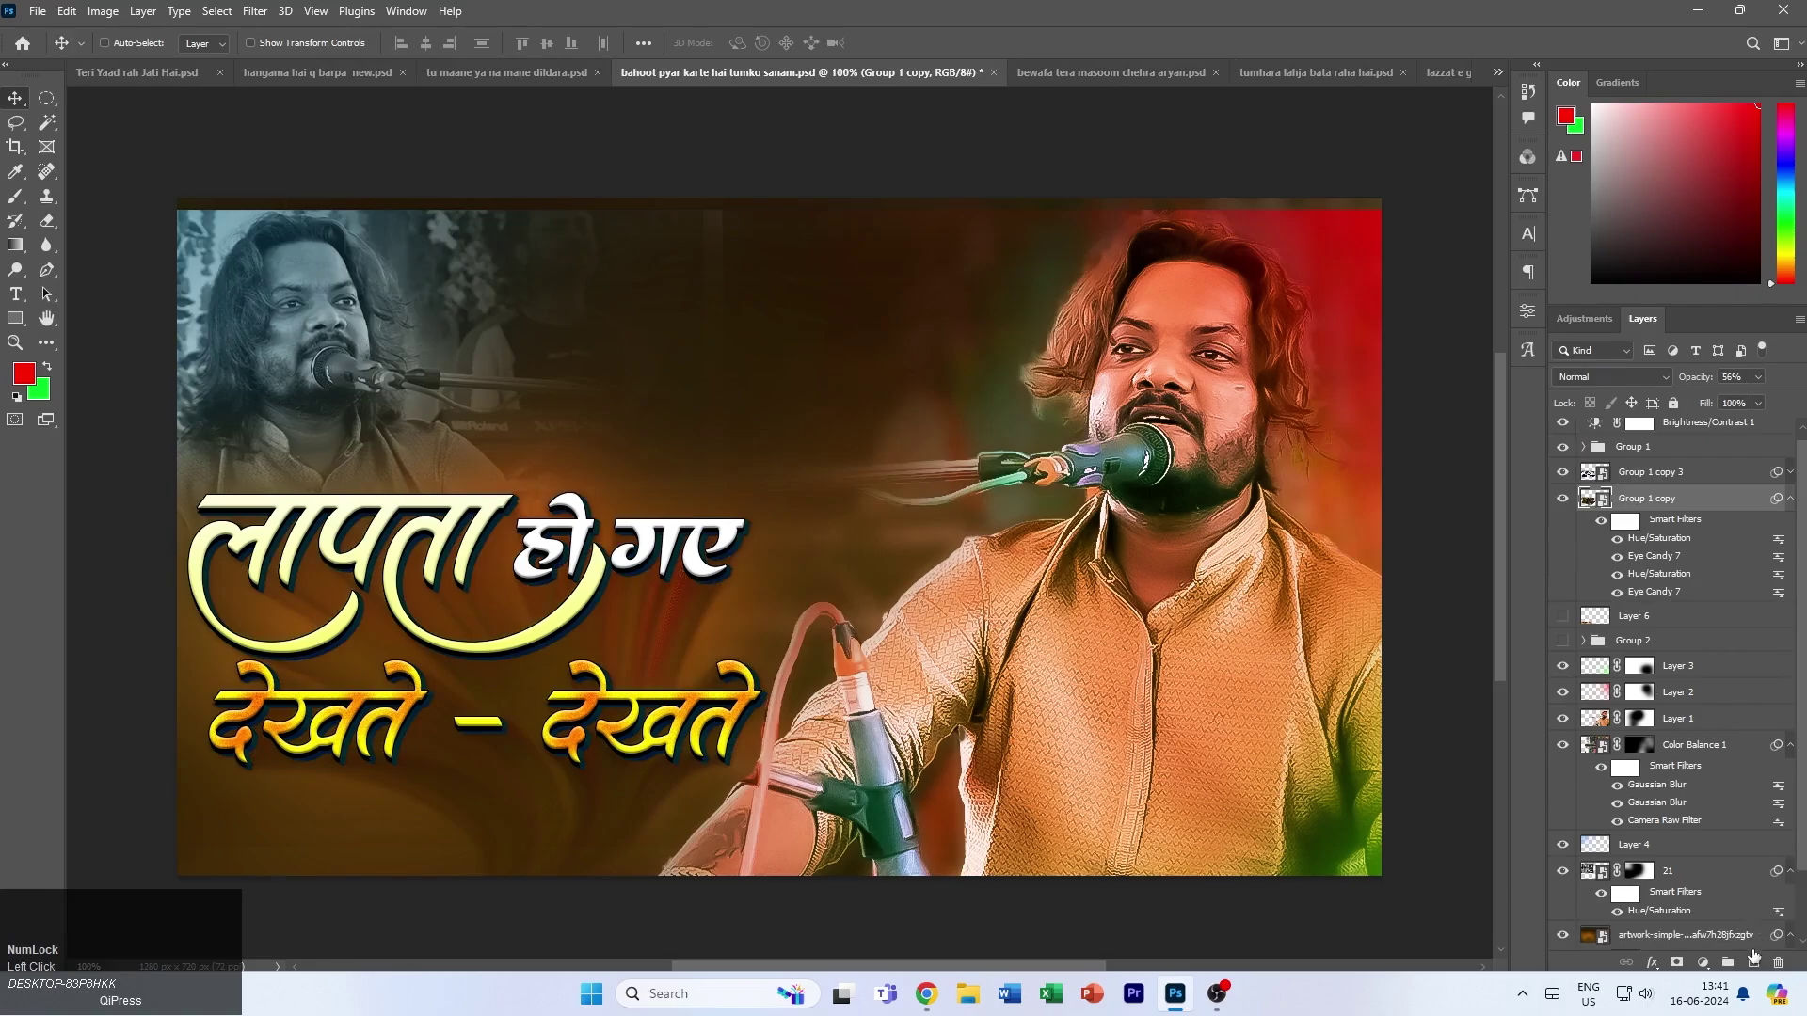
{"action": "left_click", "coordinate": [1753, 963]}
{"action": "left_click", "coordinate": [46, 98]}
{"action": "scroll", "coordinate": [376, 584], "scroll_direction": "down", "scroll_amount": 2}
{"action": "left_click_drag", "start_coordinate": [190, 676], "coordinate": [621, 801]}
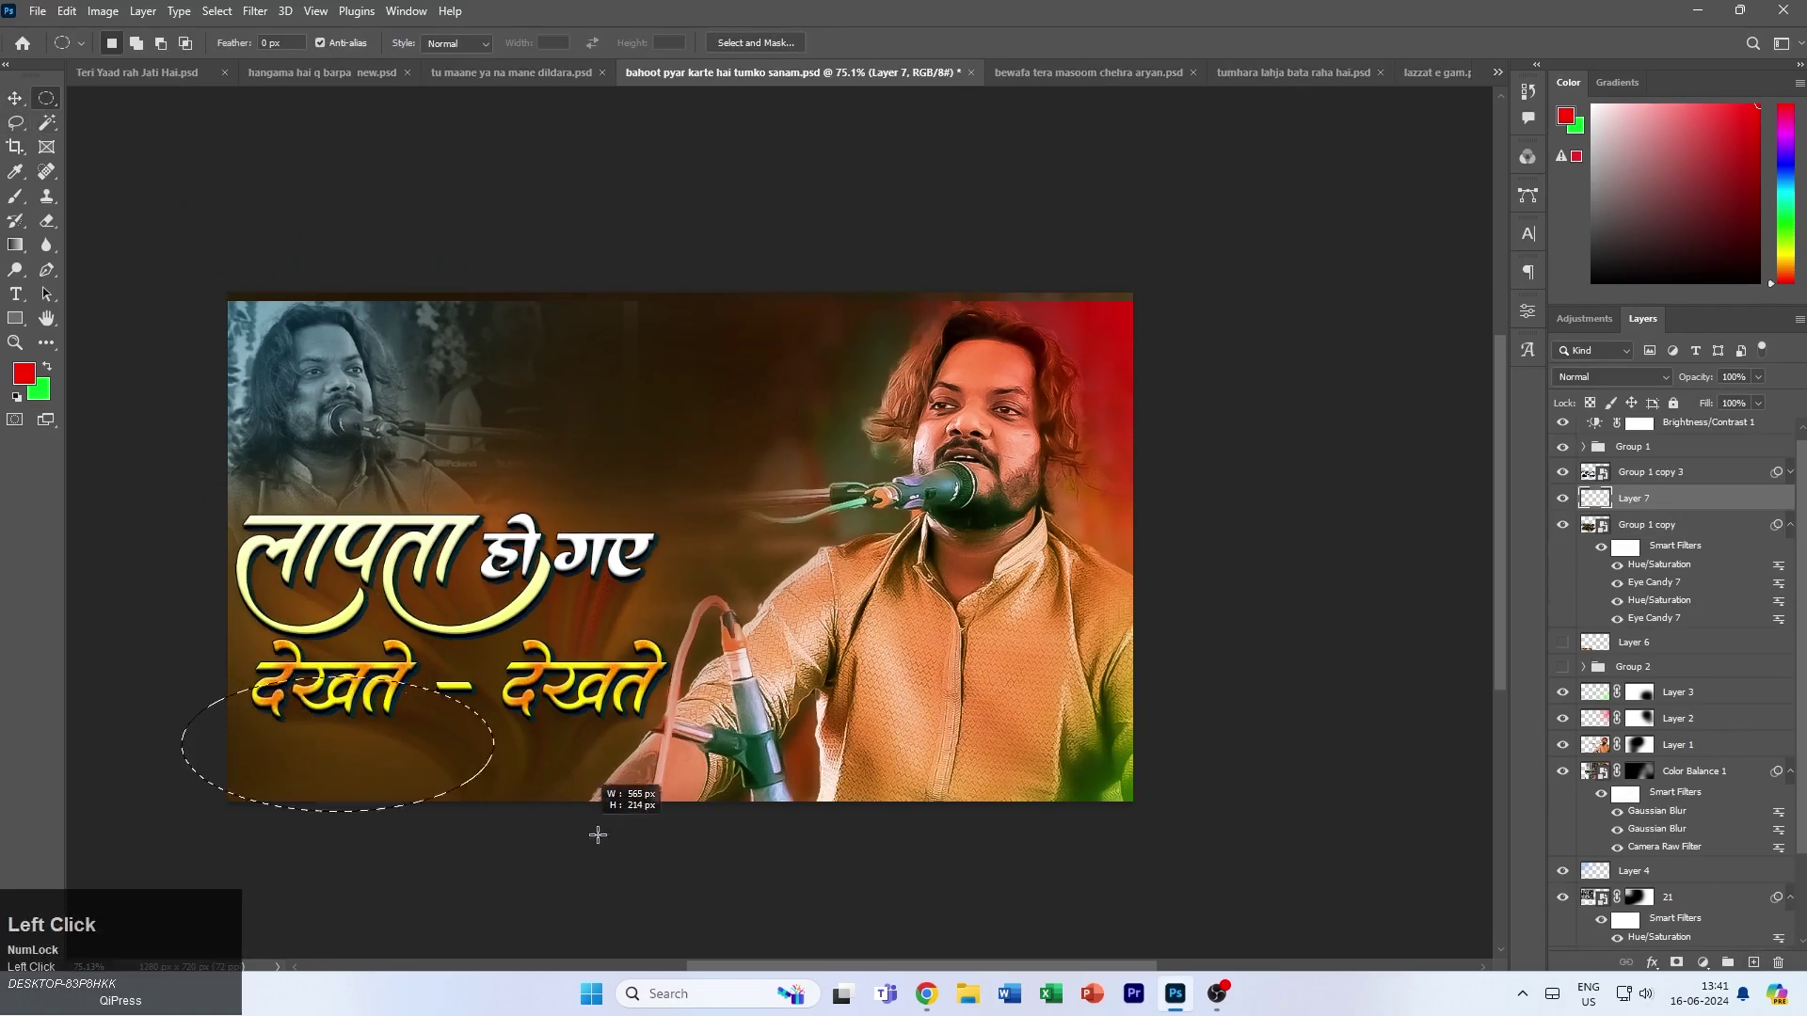
- Feather the elliptical selection, fill it with the red foreground colour on Layer 7, and deselect
{"action": "right_click", "coordinate": [518, 739]}
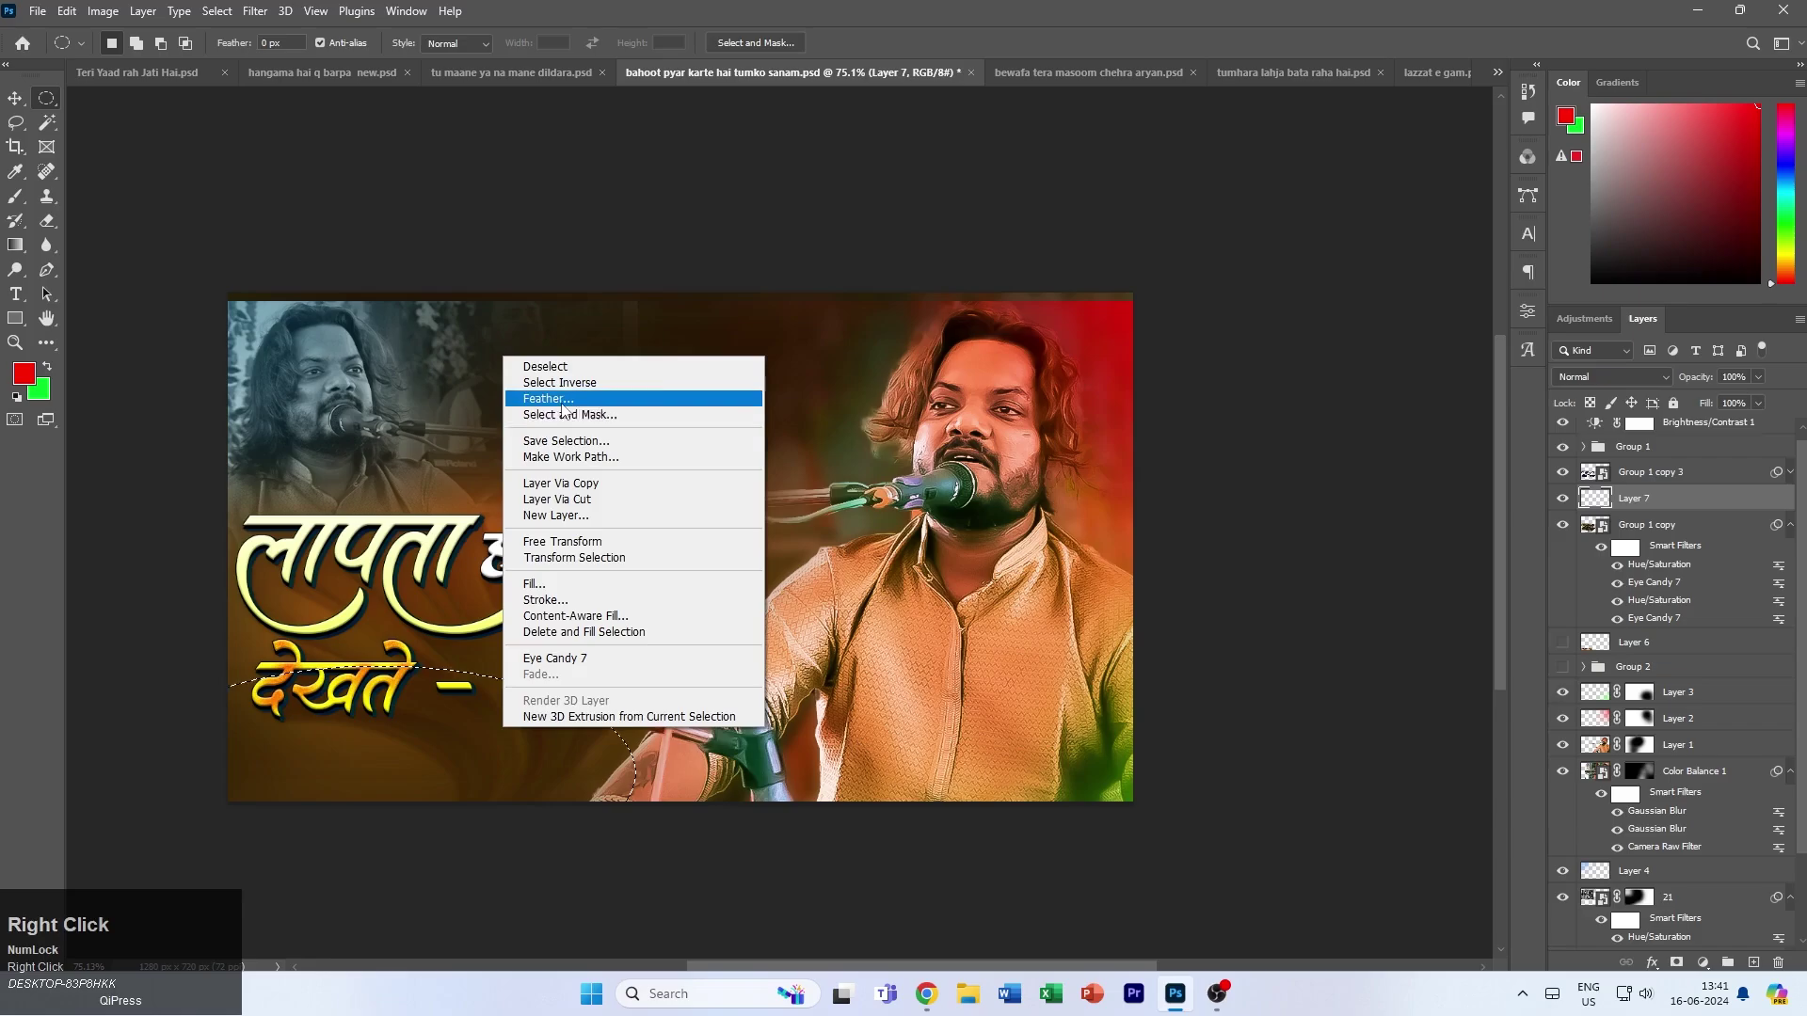
{"action": "left_click", "coordinate": [548, 398]}
{"action": "key", "text": "Return"}
{"action": "key", "text": "alt+BackSpace"}
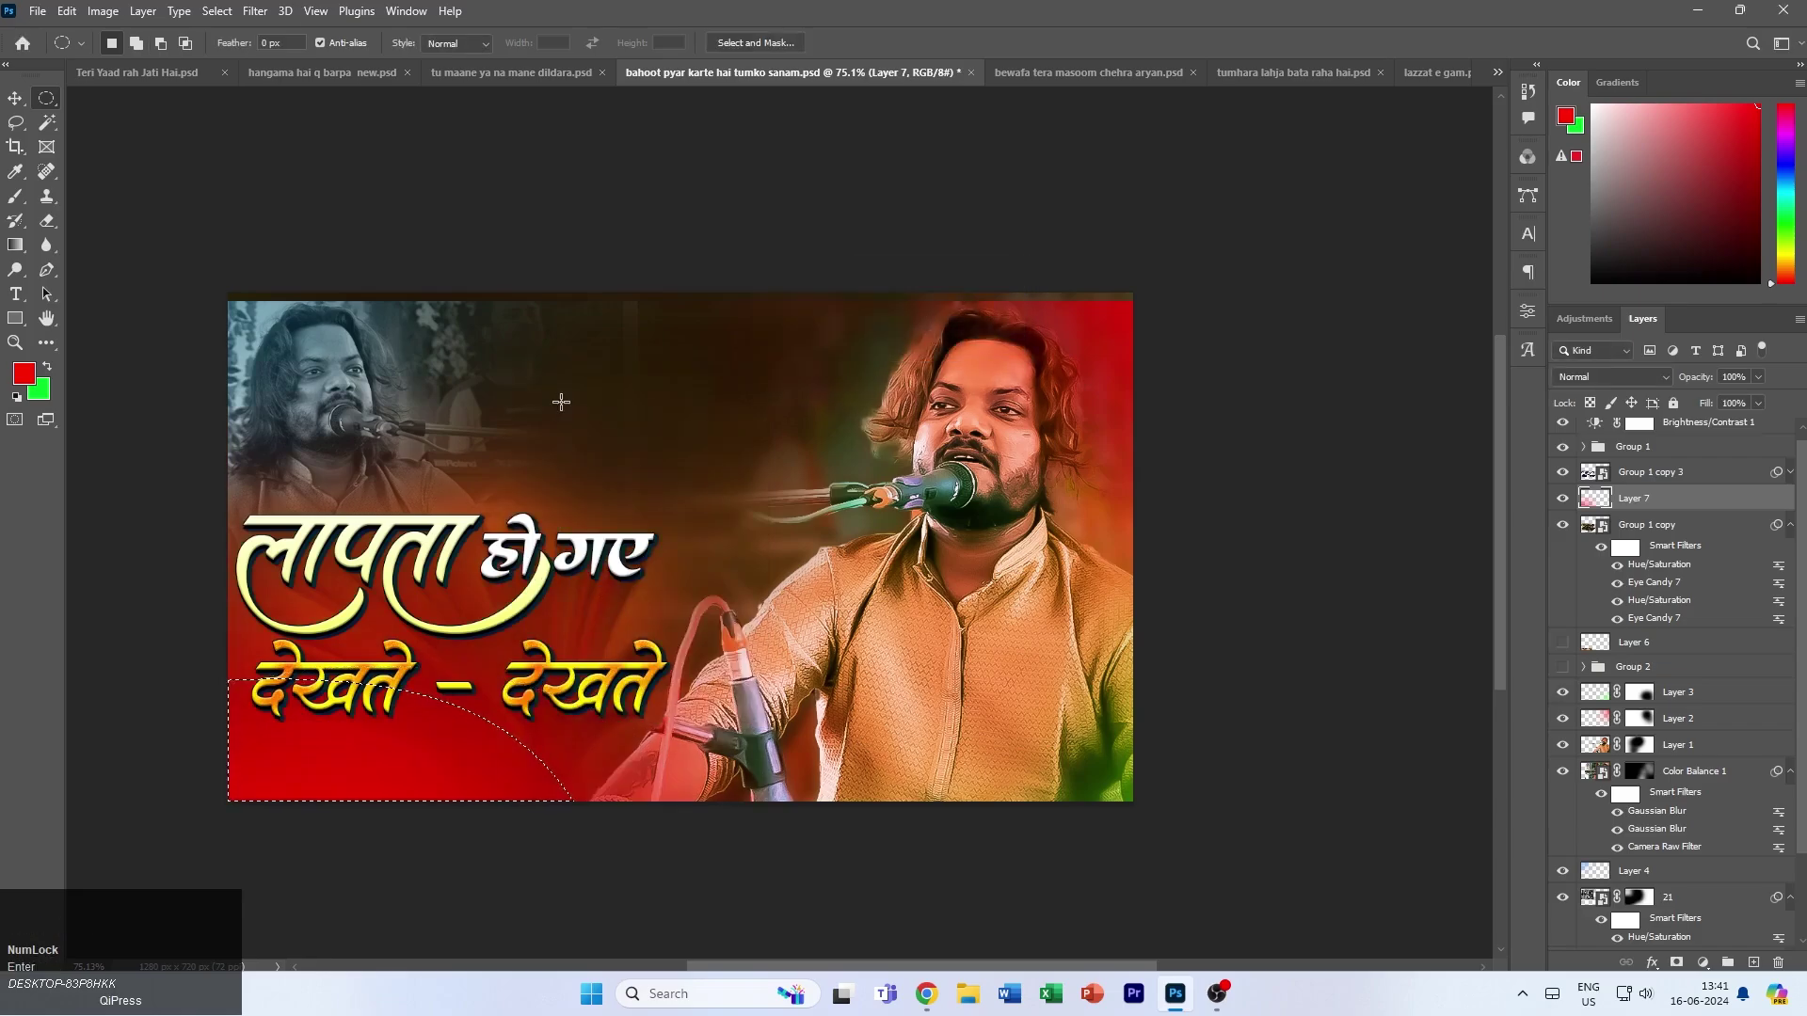
{"action": "key", "text": "ctrl+1"}
{"action": "key", "text": "ctrl+d"}
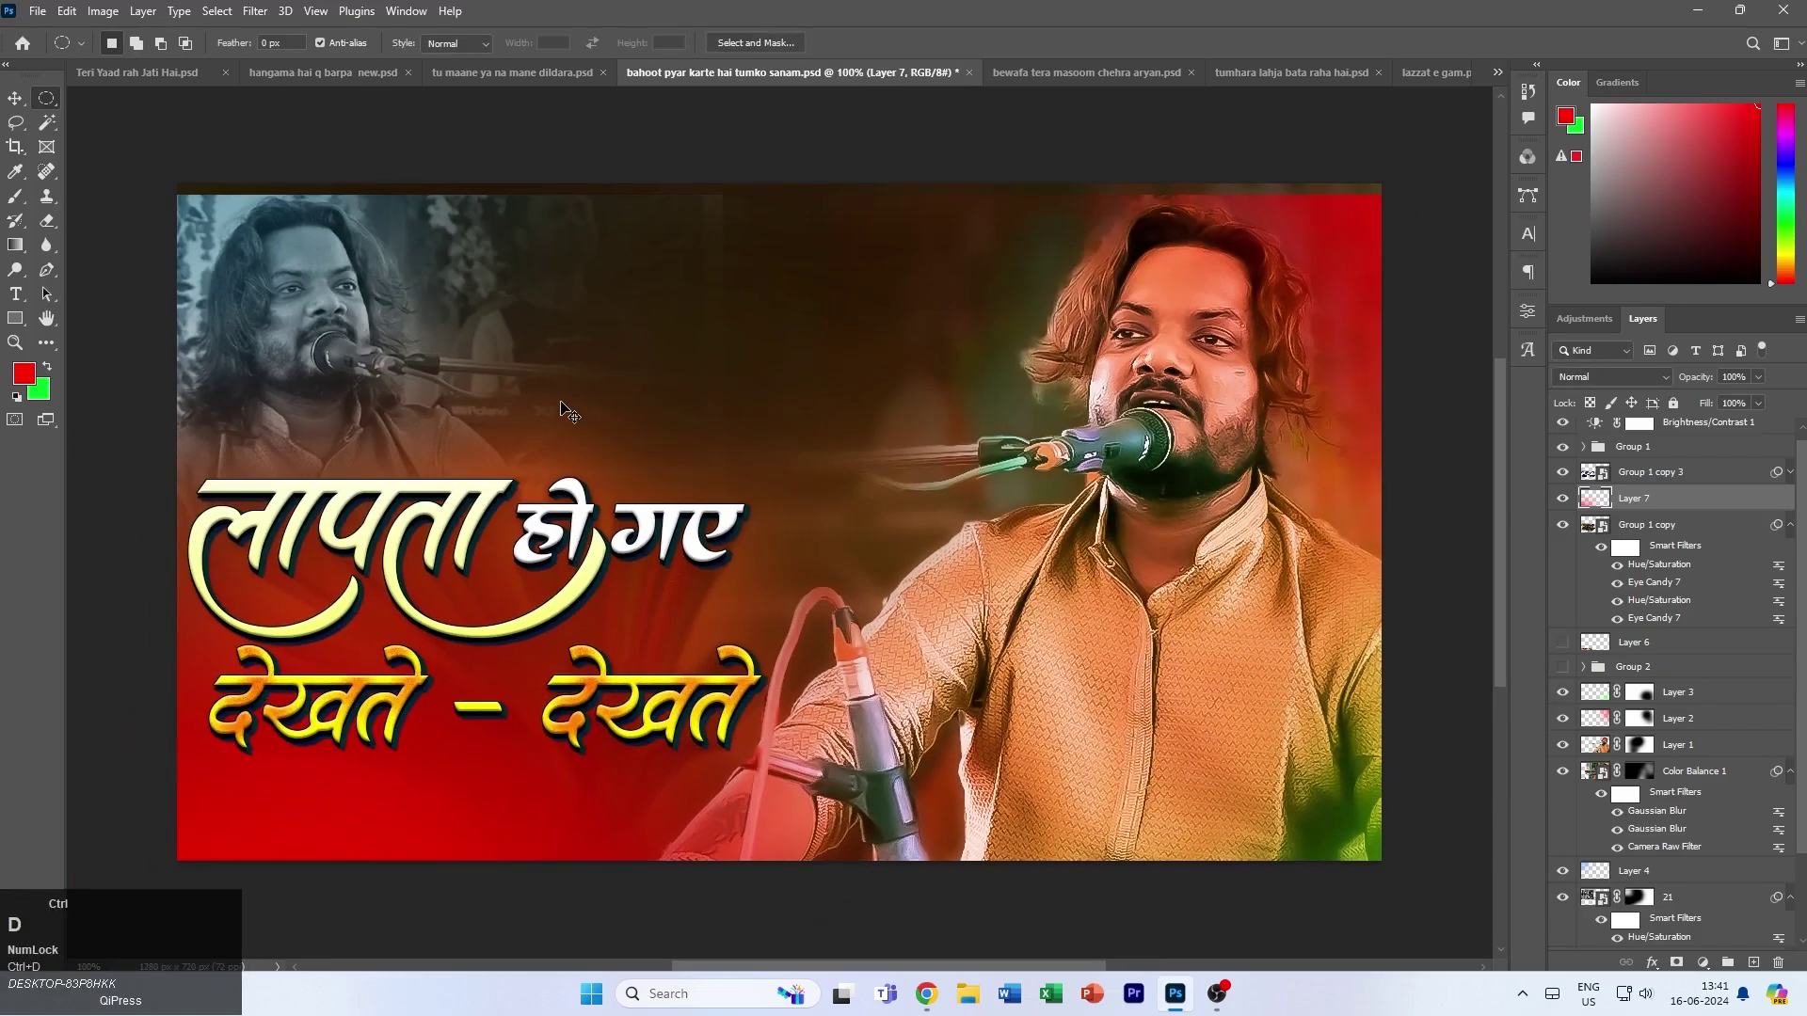
- Shift the hue of Layer 7's red glow to blue-violet and lower the layer's opacity to 73%
{"action": "key", "text": "ctrl+u"}
{"action": "left_click_drag", "start_coordinate": [1521, 281], "coordinate": [1461, 281]}
{"action": "left_click", "coordinate": [1733, 188]}
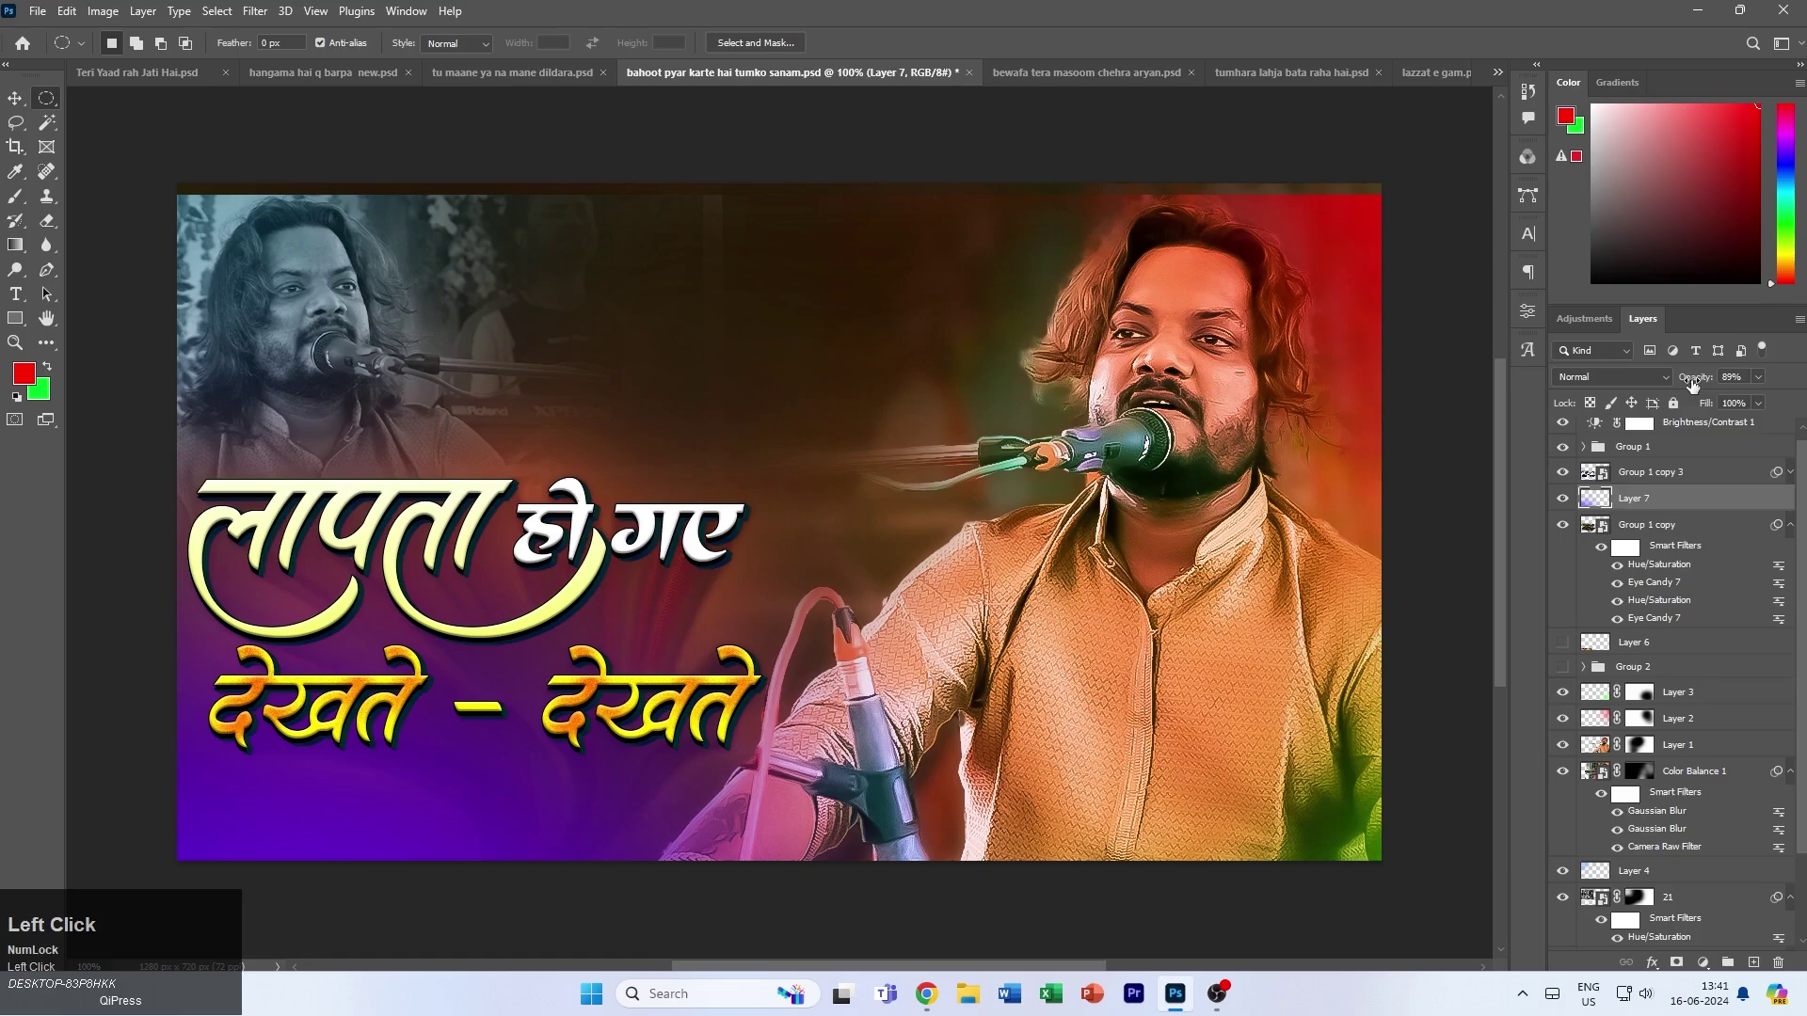
{"action": "left_click_drag", "start_coordinate": [1702, 377], "coordinate": [1687, 378]}
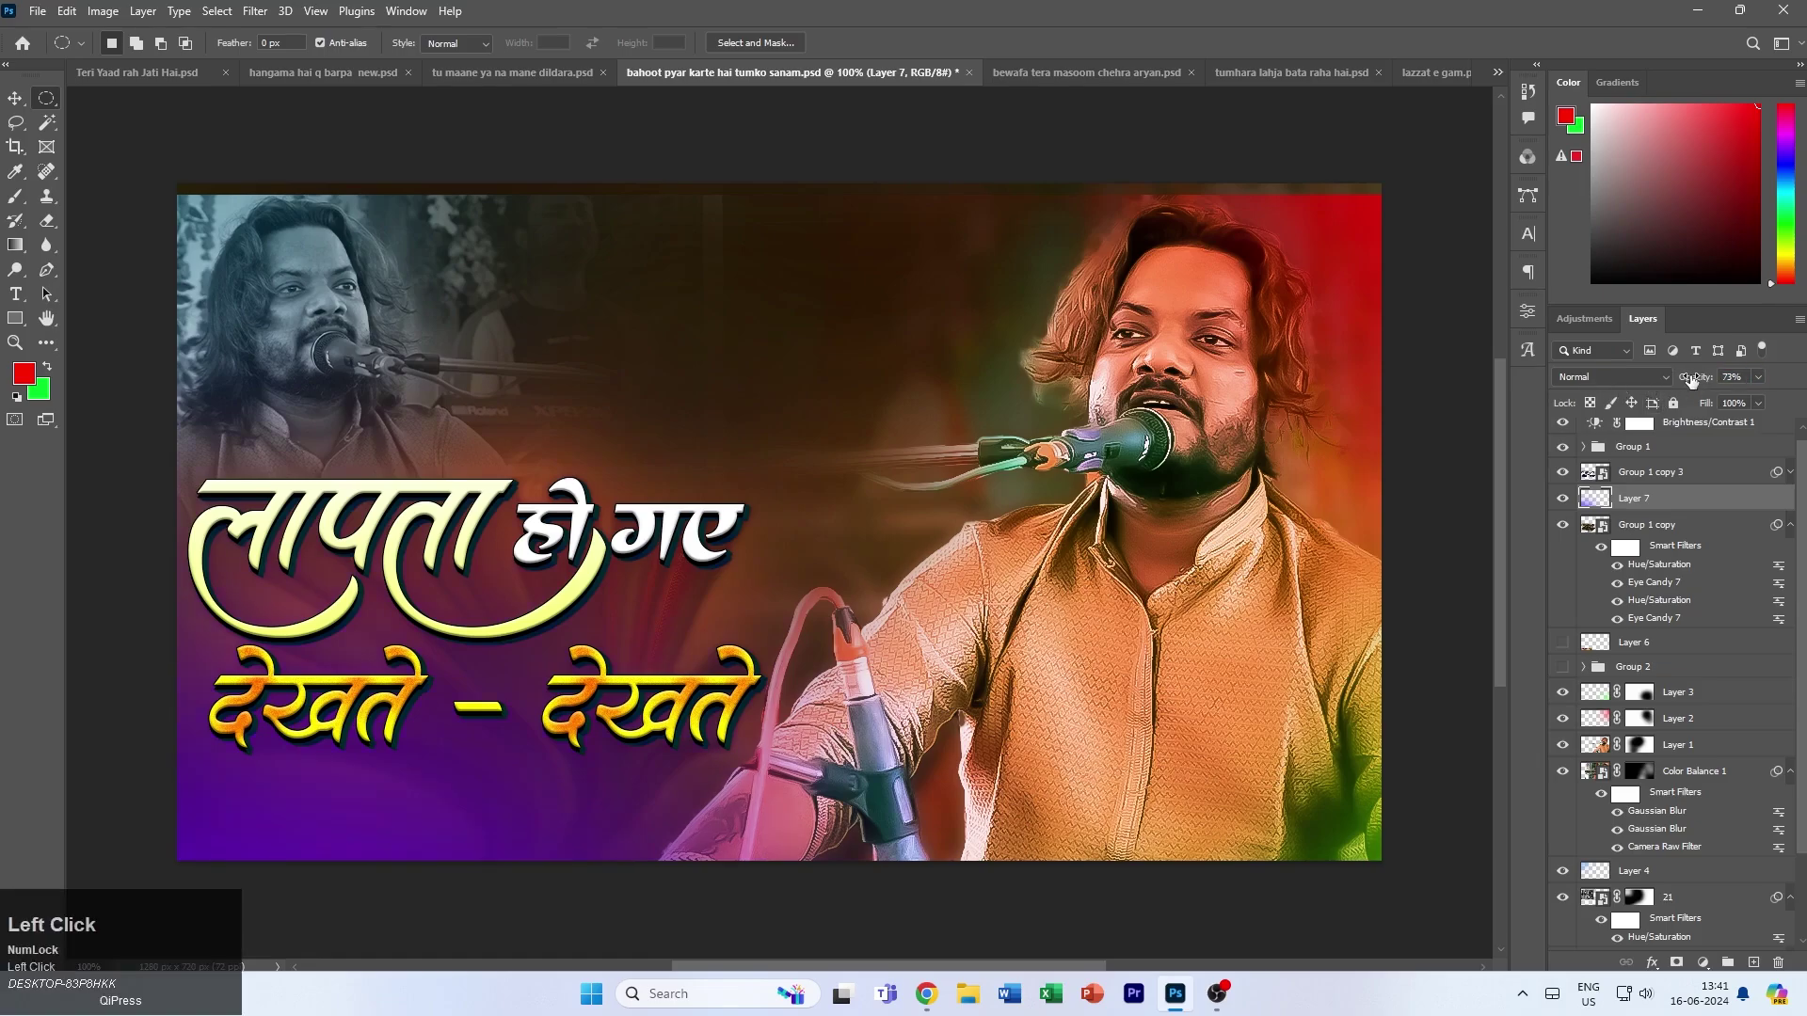
- Compare the title with its dark shadow layer, Group 1 copy 3, hidden and shown
{"action": "scroll", "coordinate": [1613, 496], "scroll_direction": "up", "scroll_amount": 1}
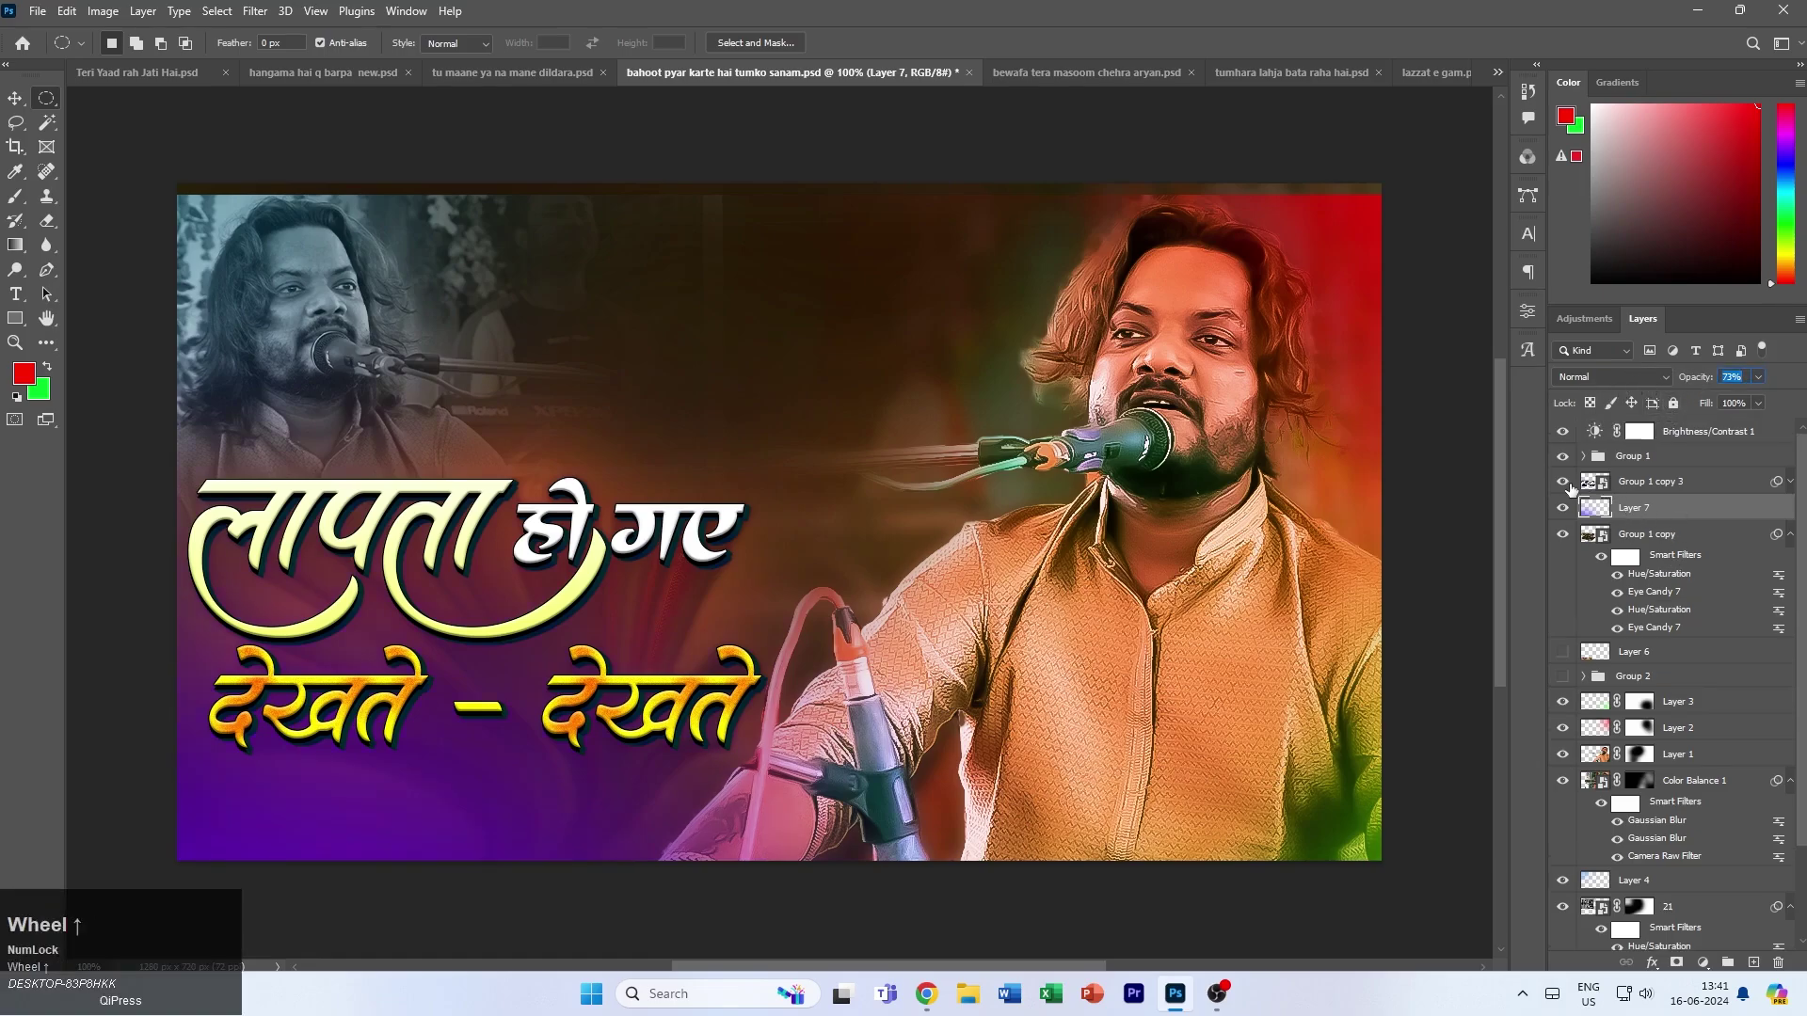
{"action": "left_click", "coordinate": [1564, 482]}
{"action": "left_click", "coordinate": [1565, 482]}
{"action": "left_click", "coordinate": [1564, 482]}
{"action": "left_click", "coordinate": [1564, 482]}
{"action": "left_click", "coordinate": [1564, 482]}
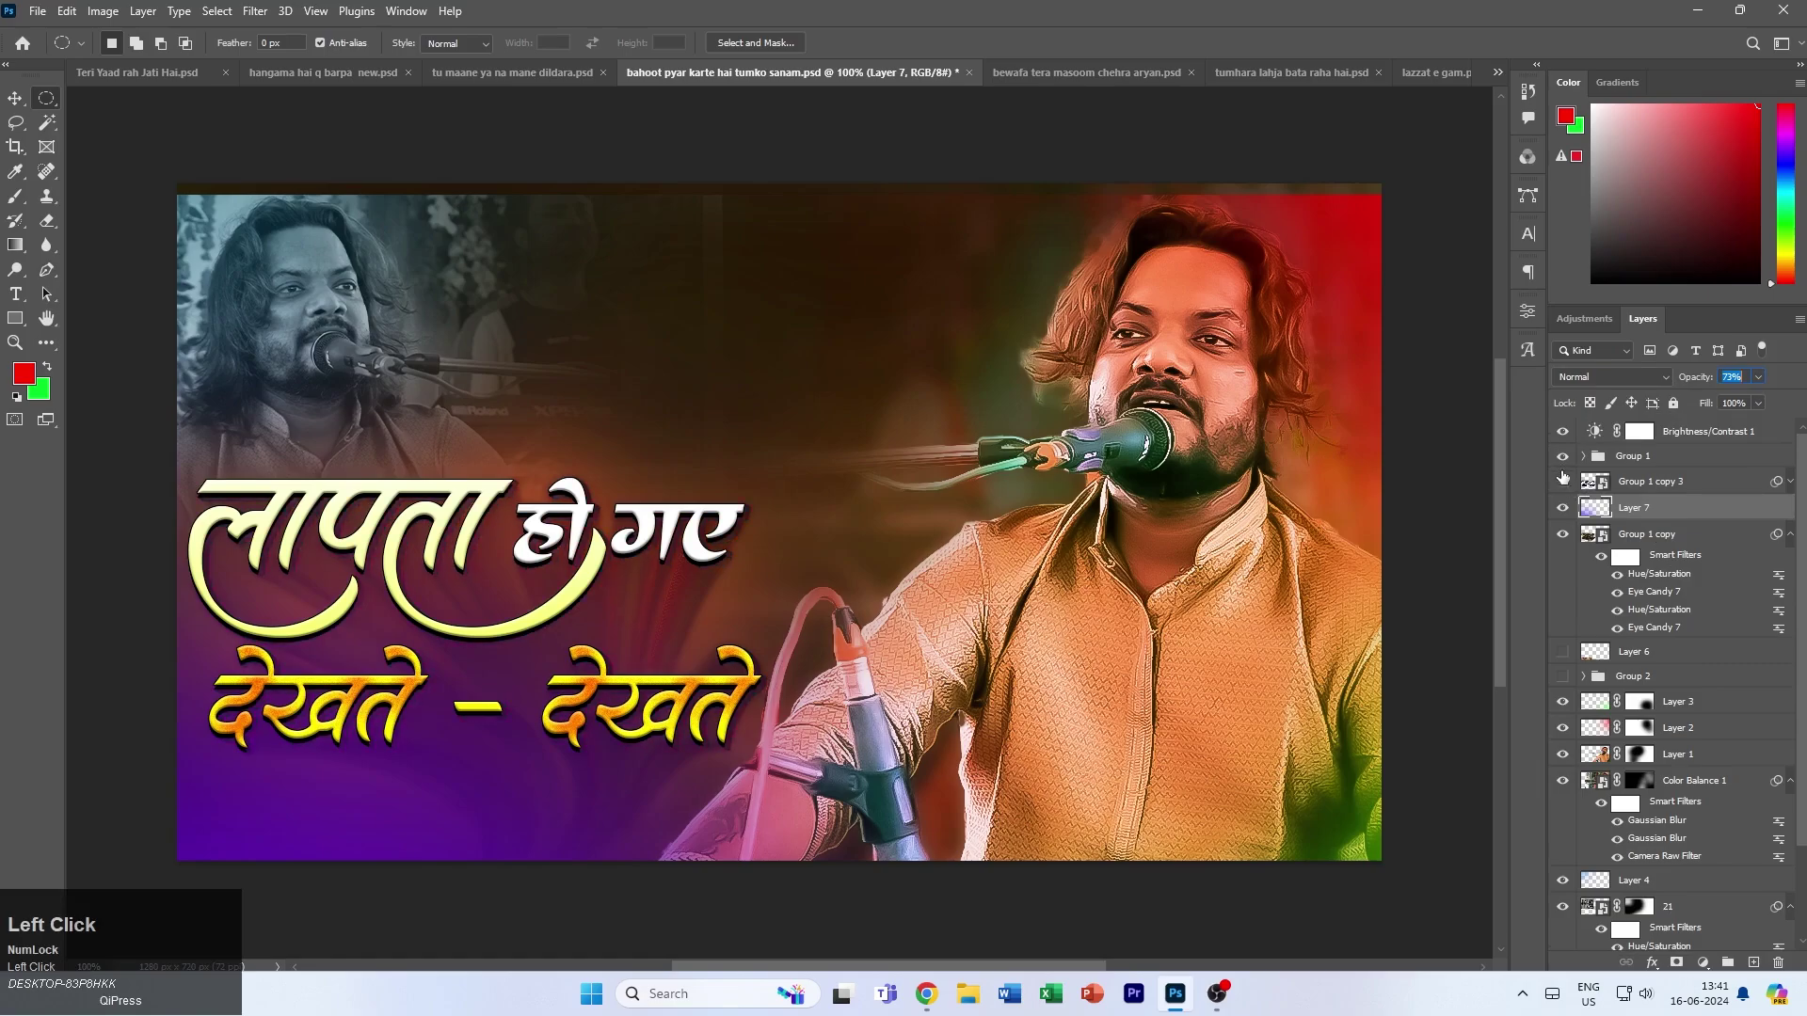
{"action": "left_click", "coordinate": [1563, 480]}
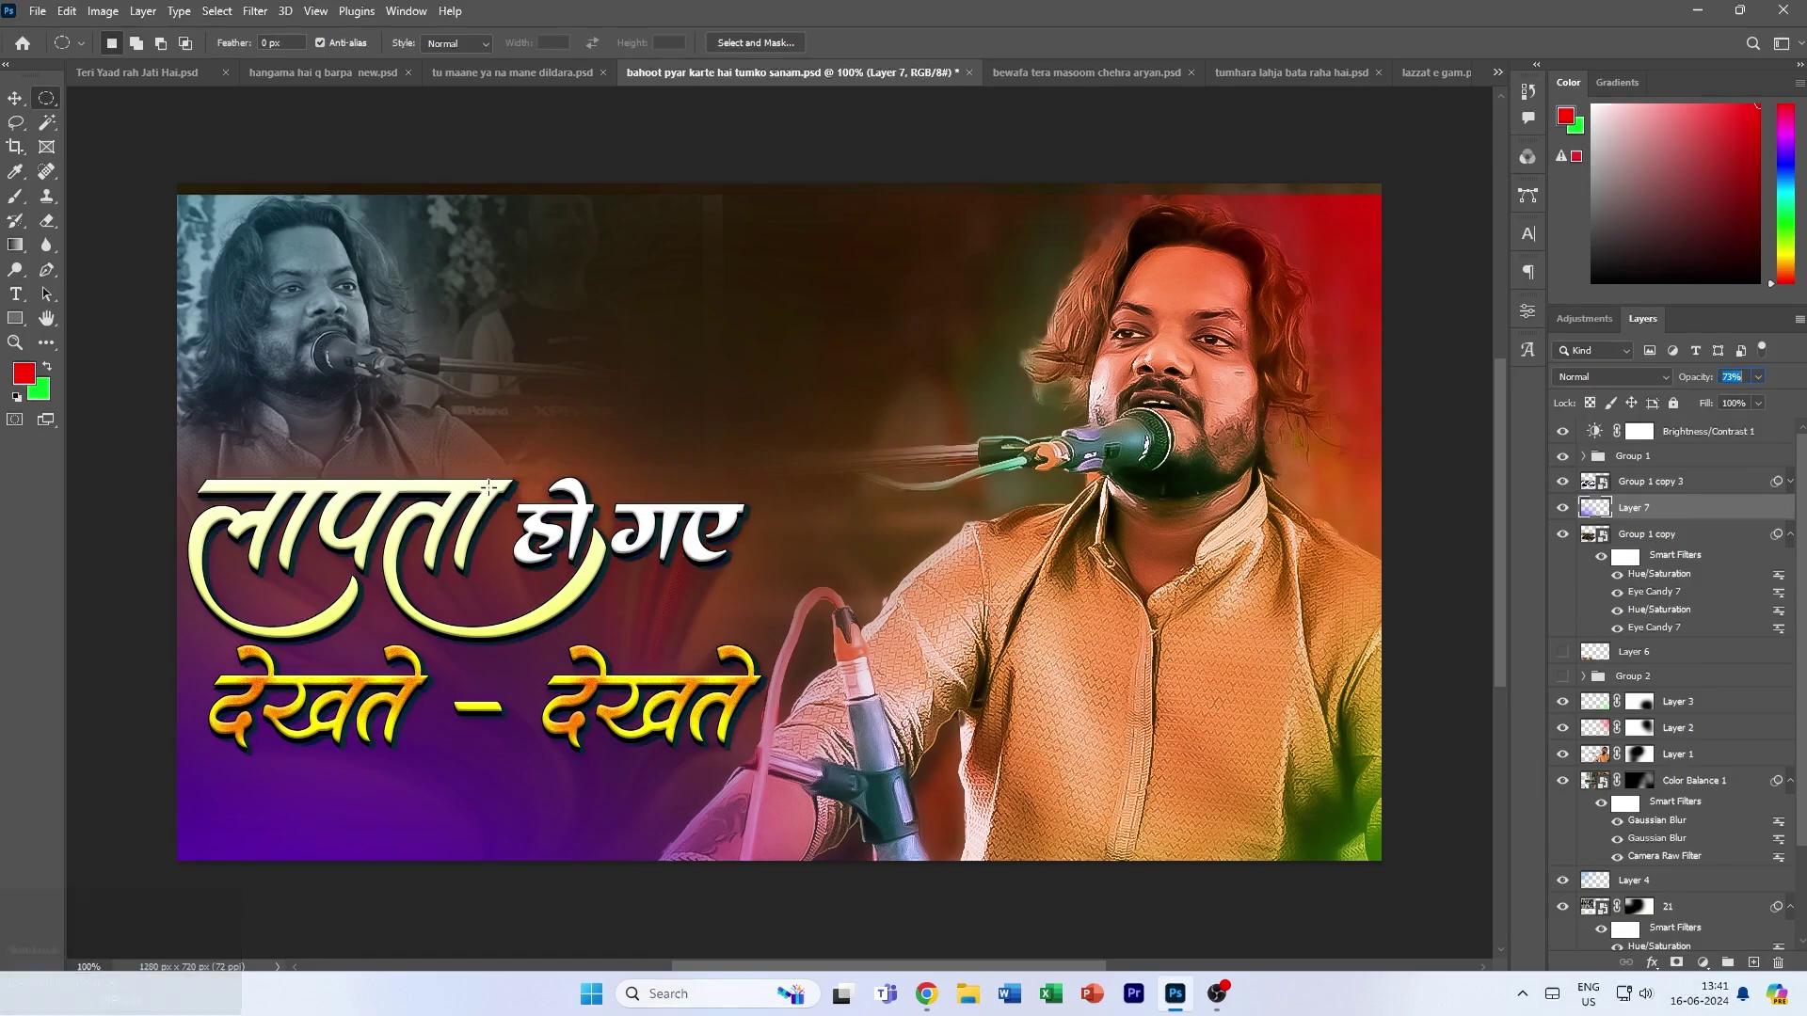
- Try lowering the opacity of Layer 4 and layer 21 together to 35%
{"action": "scroll", "coordinate": [1615, 711], "scroll_direction": "down", "scroll_amount": 2}
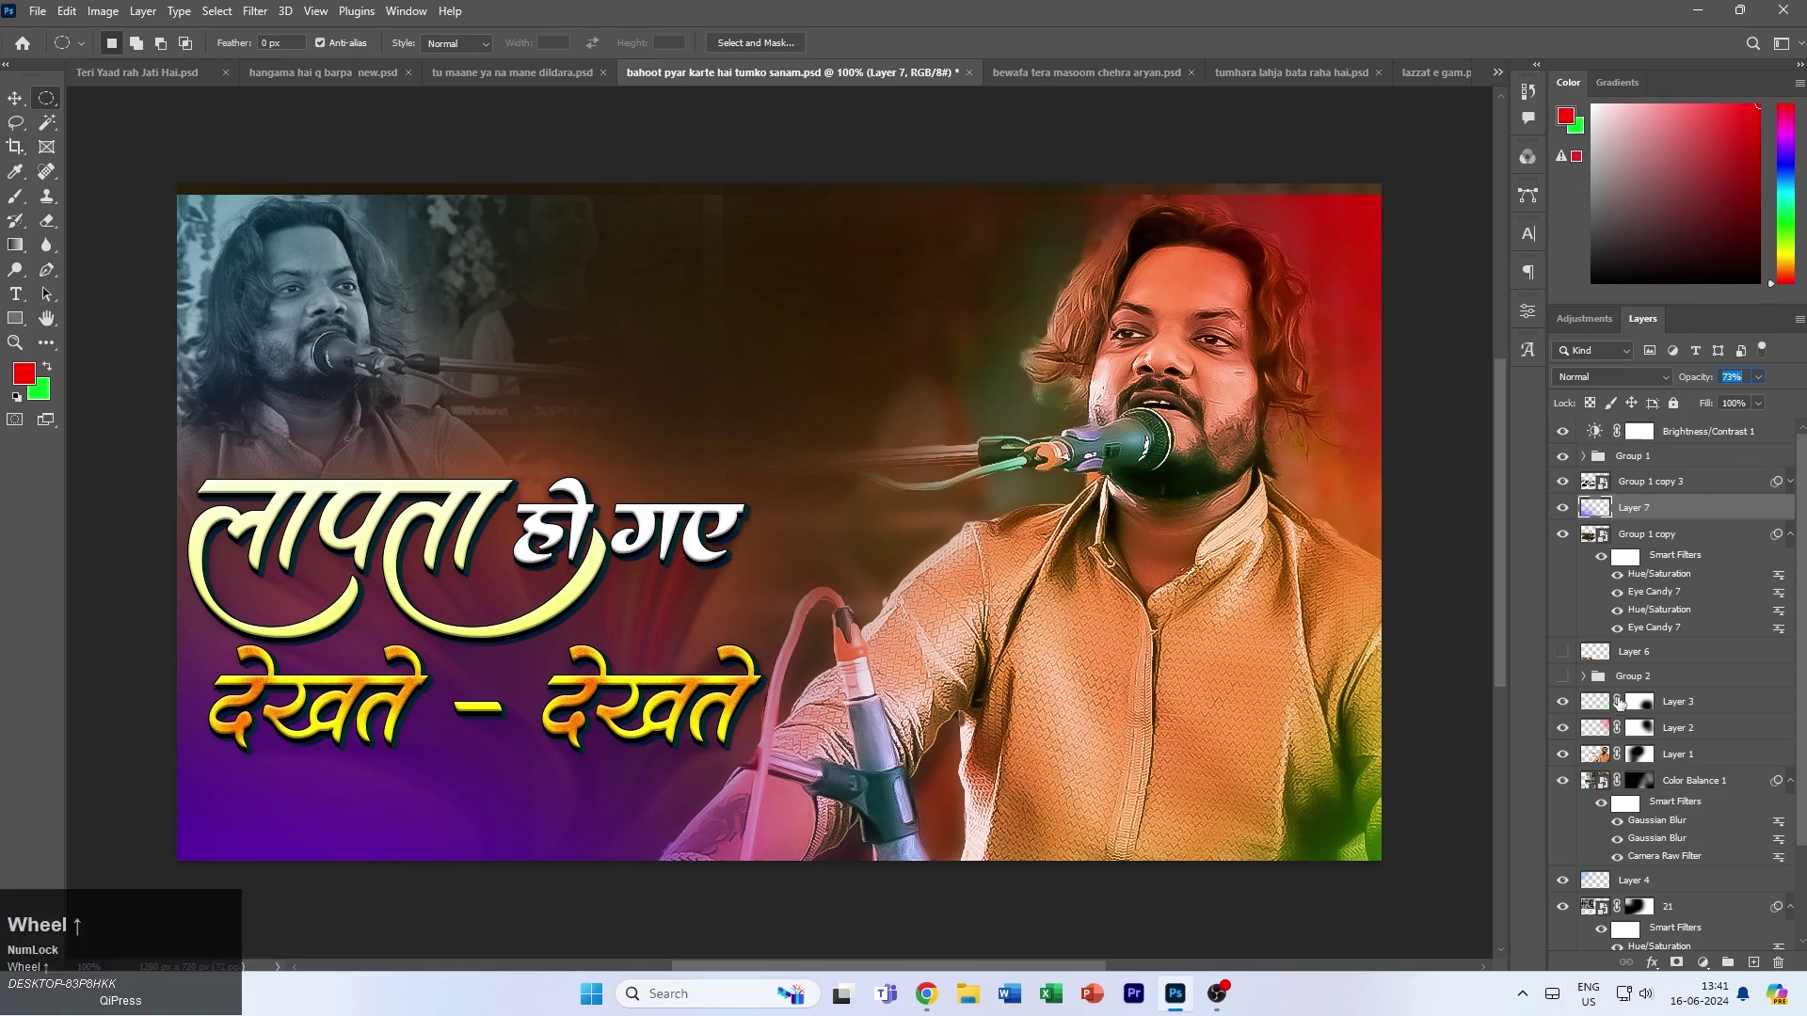
{"action": "left_click", "coordinate": [1566, 777]}
{"action": "left_click", "coordinate": [1678, 802], "text": "shift"}
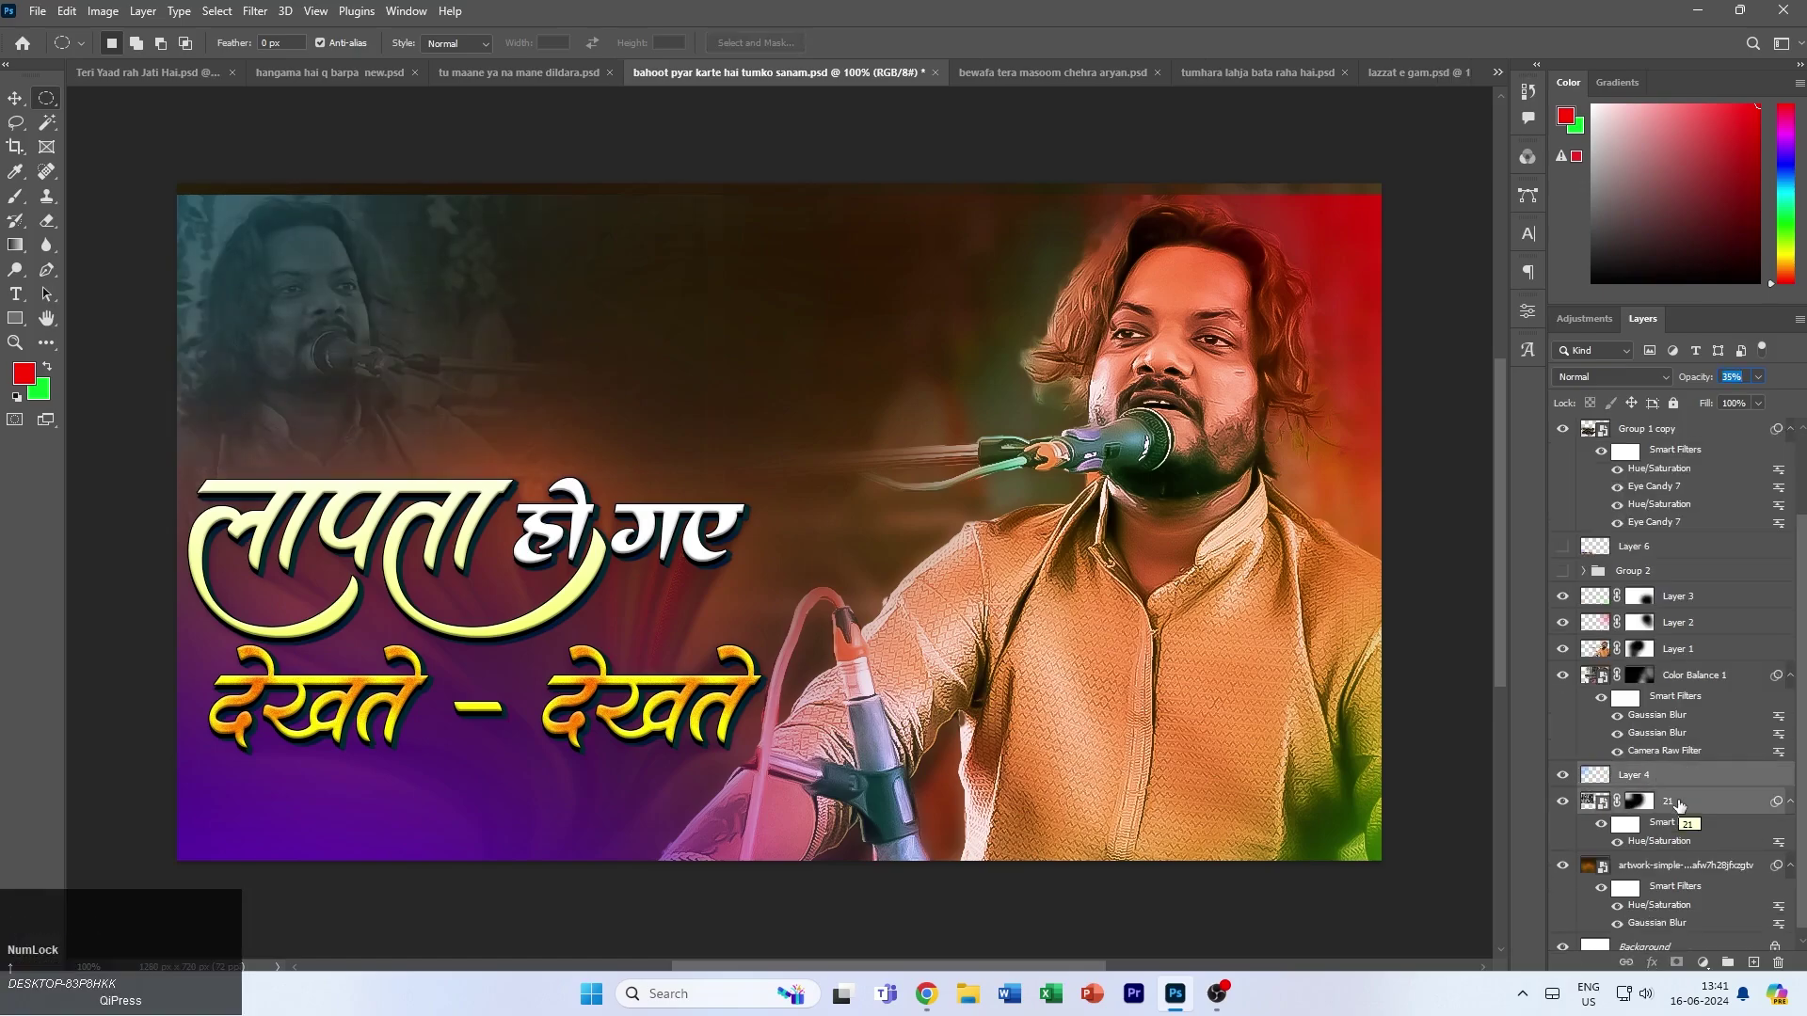
{"action": "left_click", "coordinate": [1681, 779]}
{"action": "key", "text": "ctrl+z"}
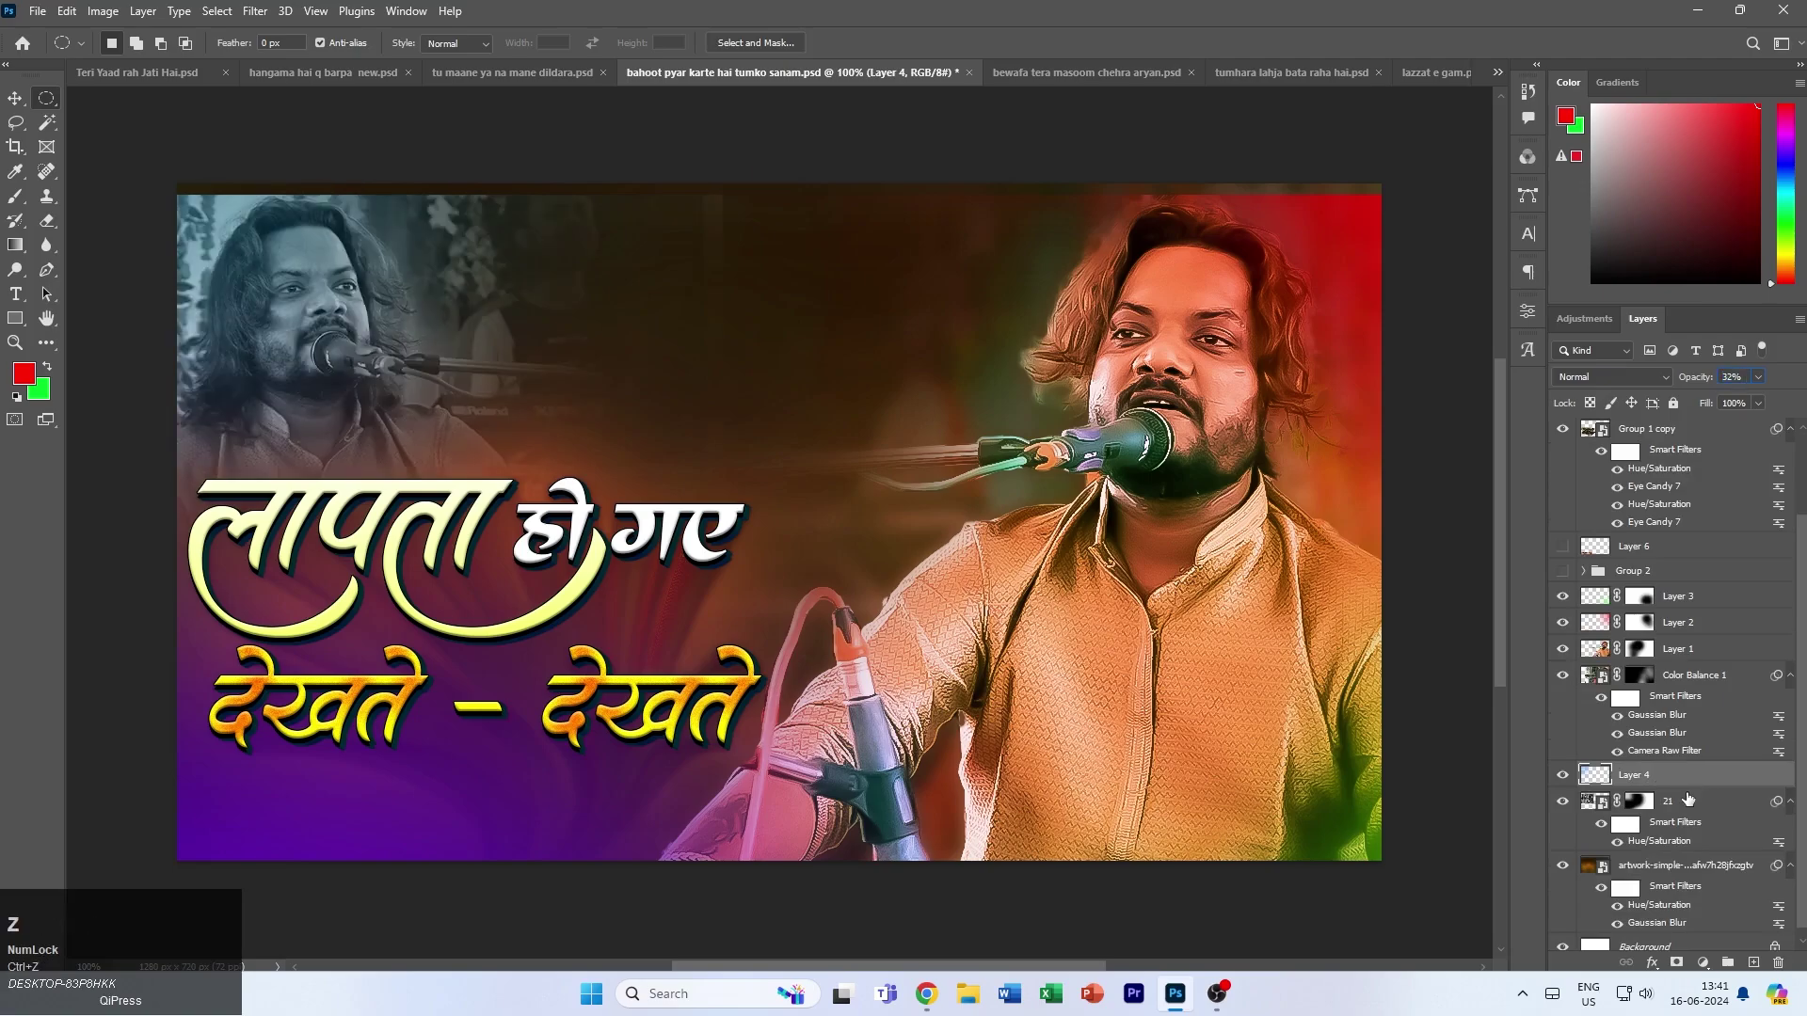
- Set the opacity of Layer 4 and layer 21 together to 100%, after trying 0% and 10%
{"action": "left_click", "coordinate": [1687, 798], "text": "ctrl"}
{"action": "left_click", "coordinate": [14, 98]}
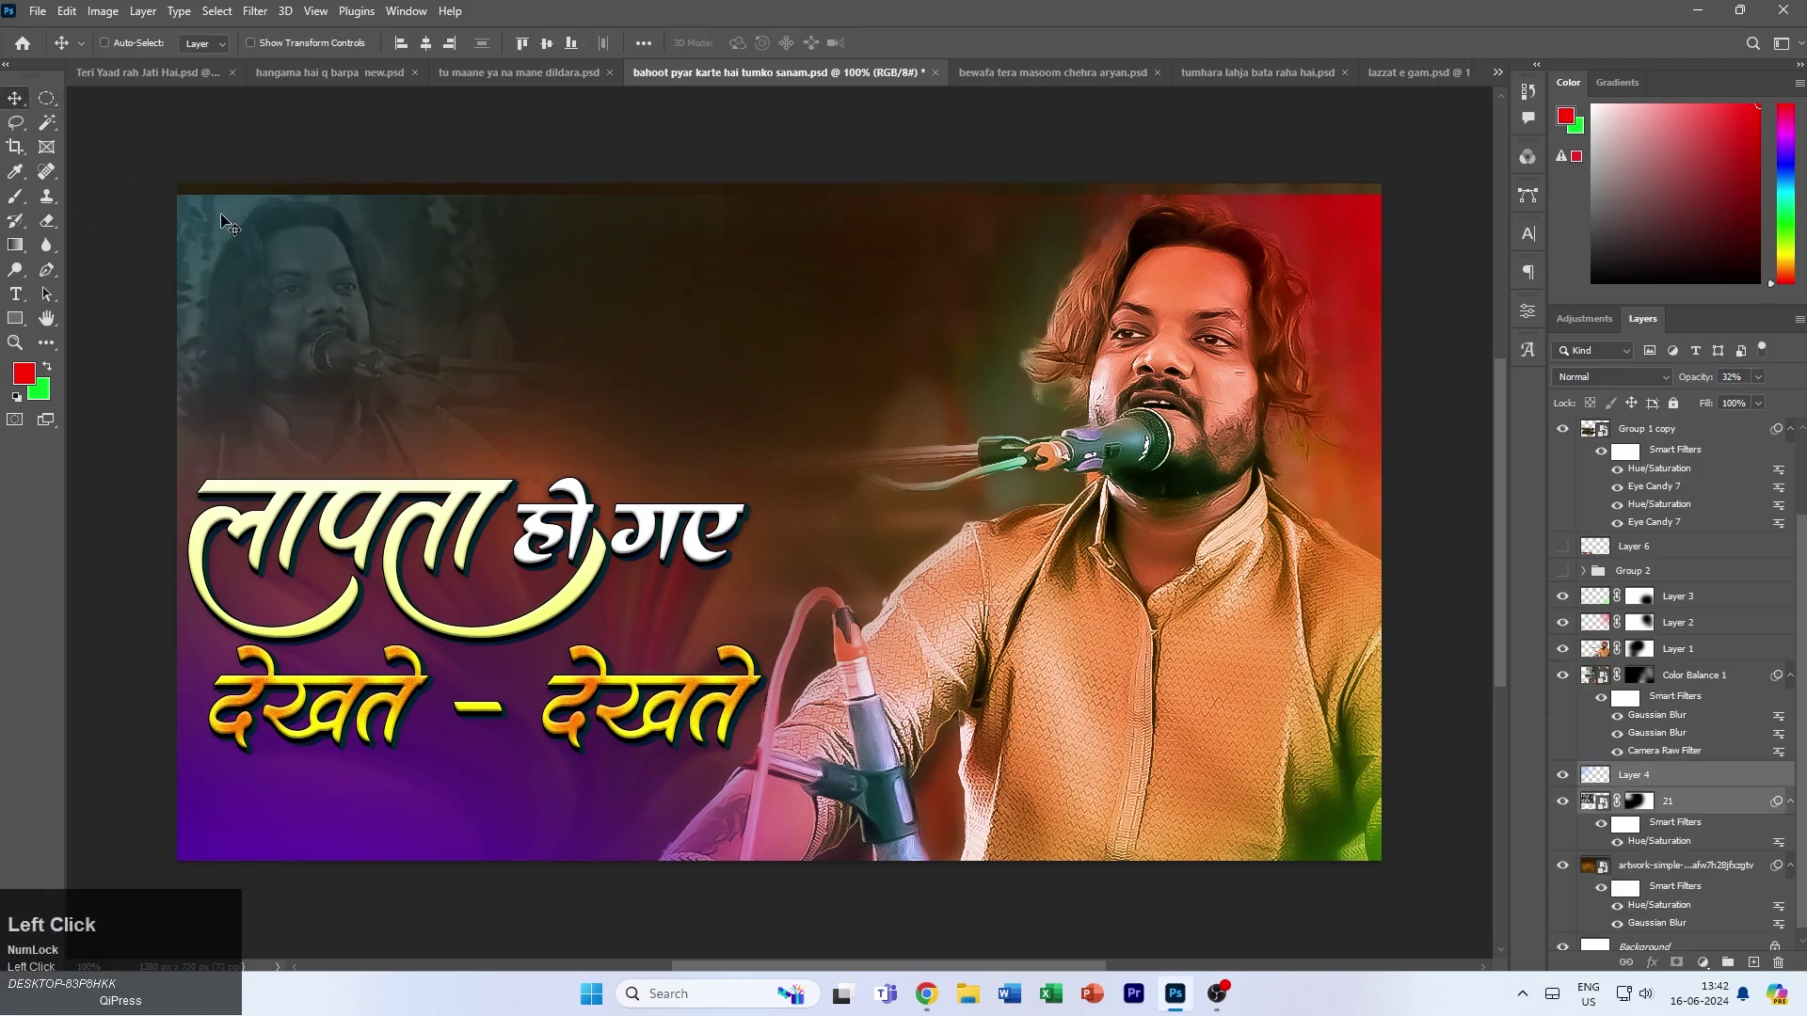
{"action": "left_click", "coordinate": [1696, 805], "text": "ctrl"}
{"action": "left_click", "coordinate": [1697, 810], "text": "ctrl"}
{"action": "key", "text": "0"}
{"action": "key", "text": "0"}
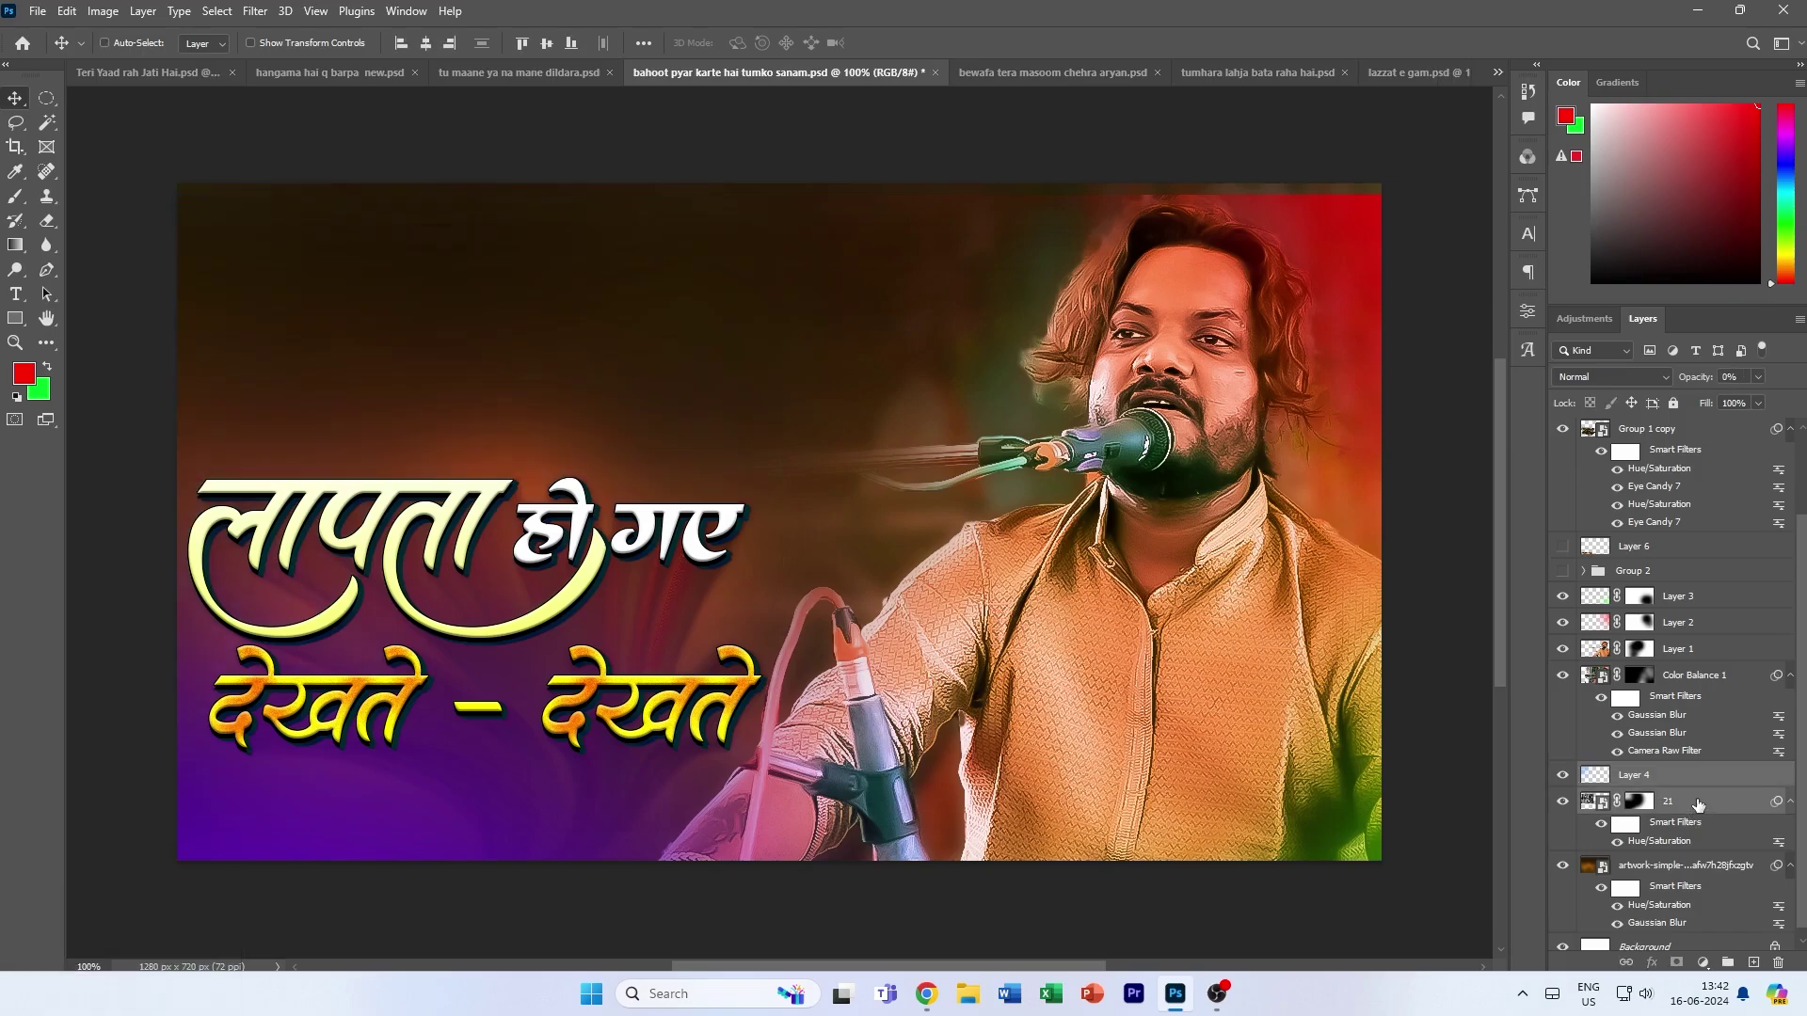
{"action": "key", "text": "1"}
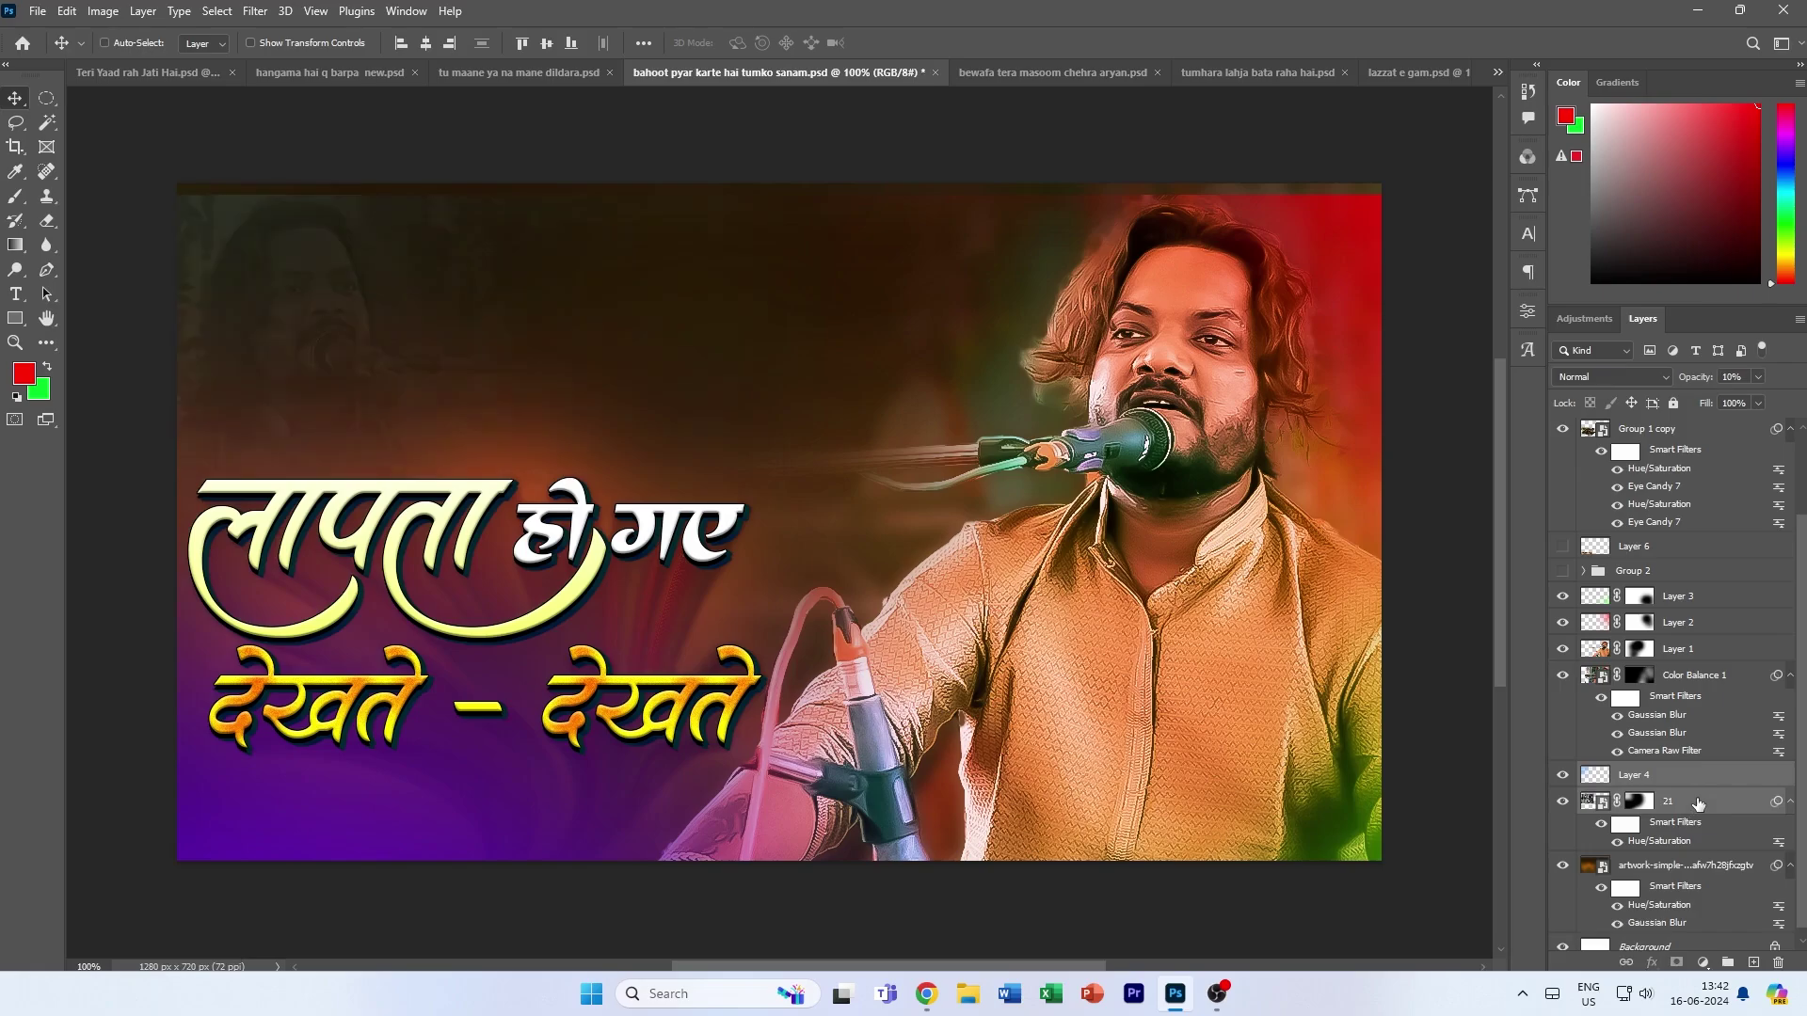
{"action": "key", "text": "0"}
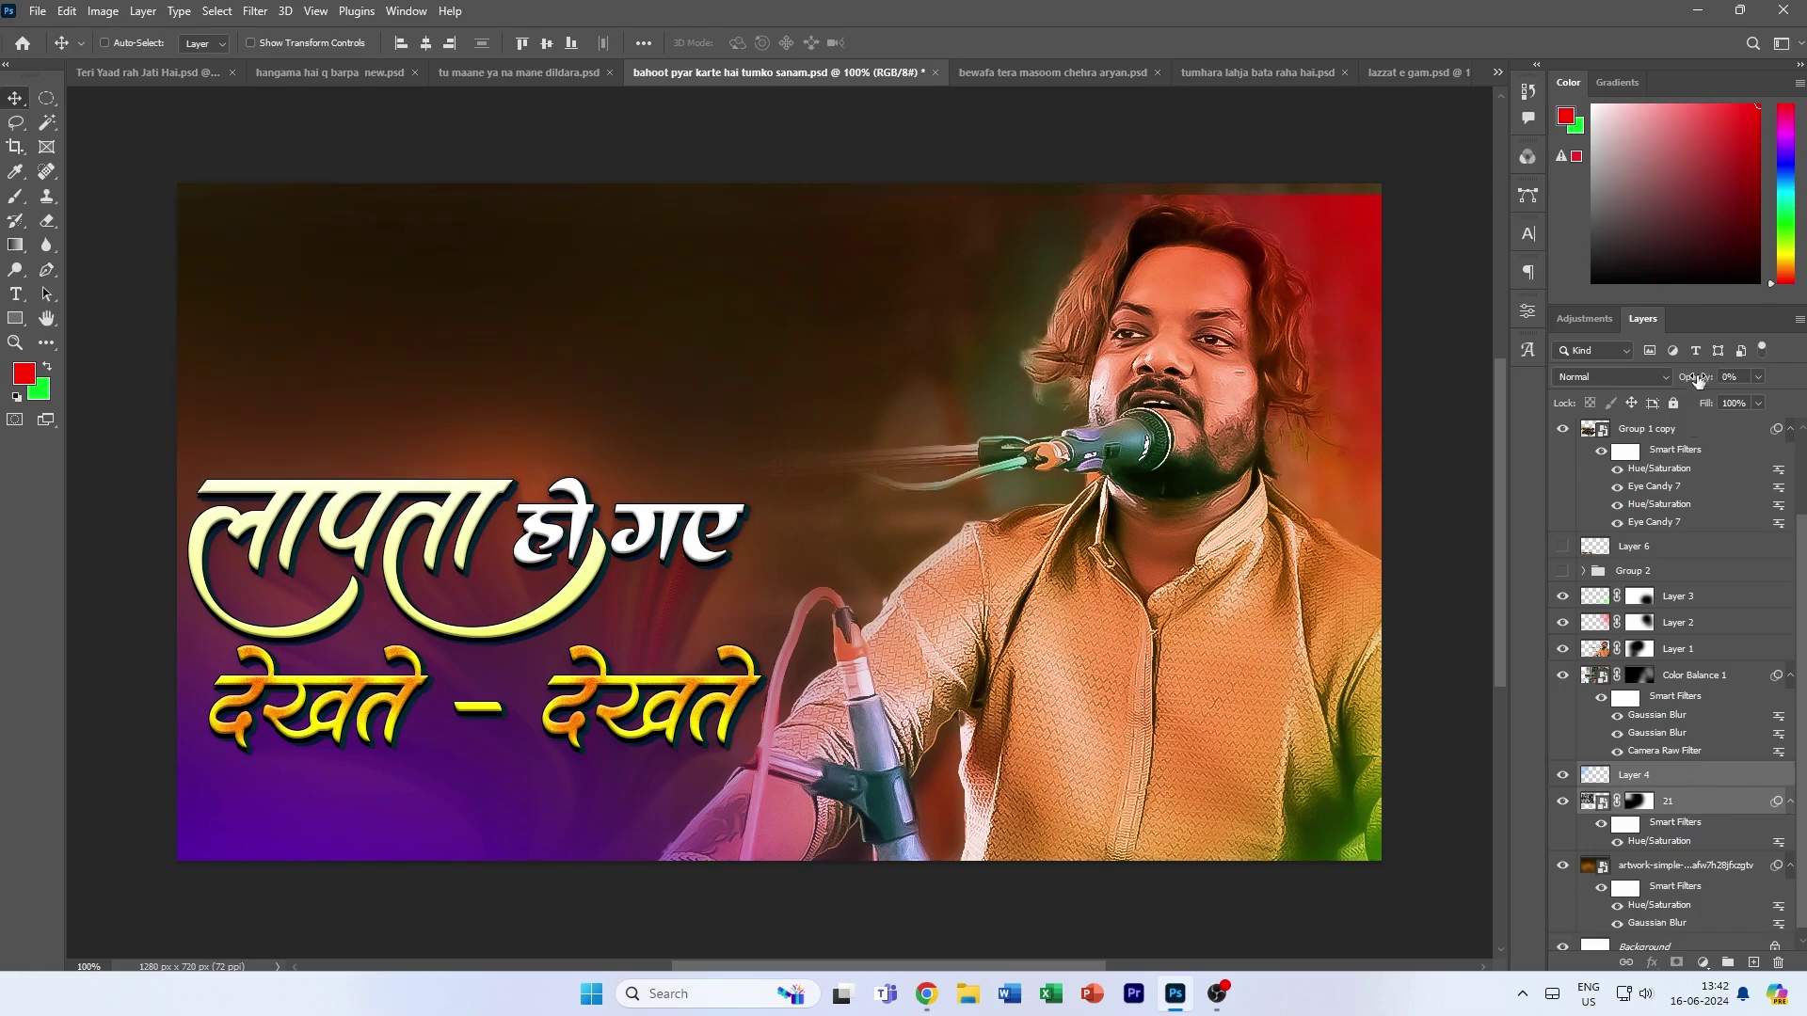
{"action": "left_click_drag", "start_coordinate": [1699, 380], "coordinate": [1802, 379]}
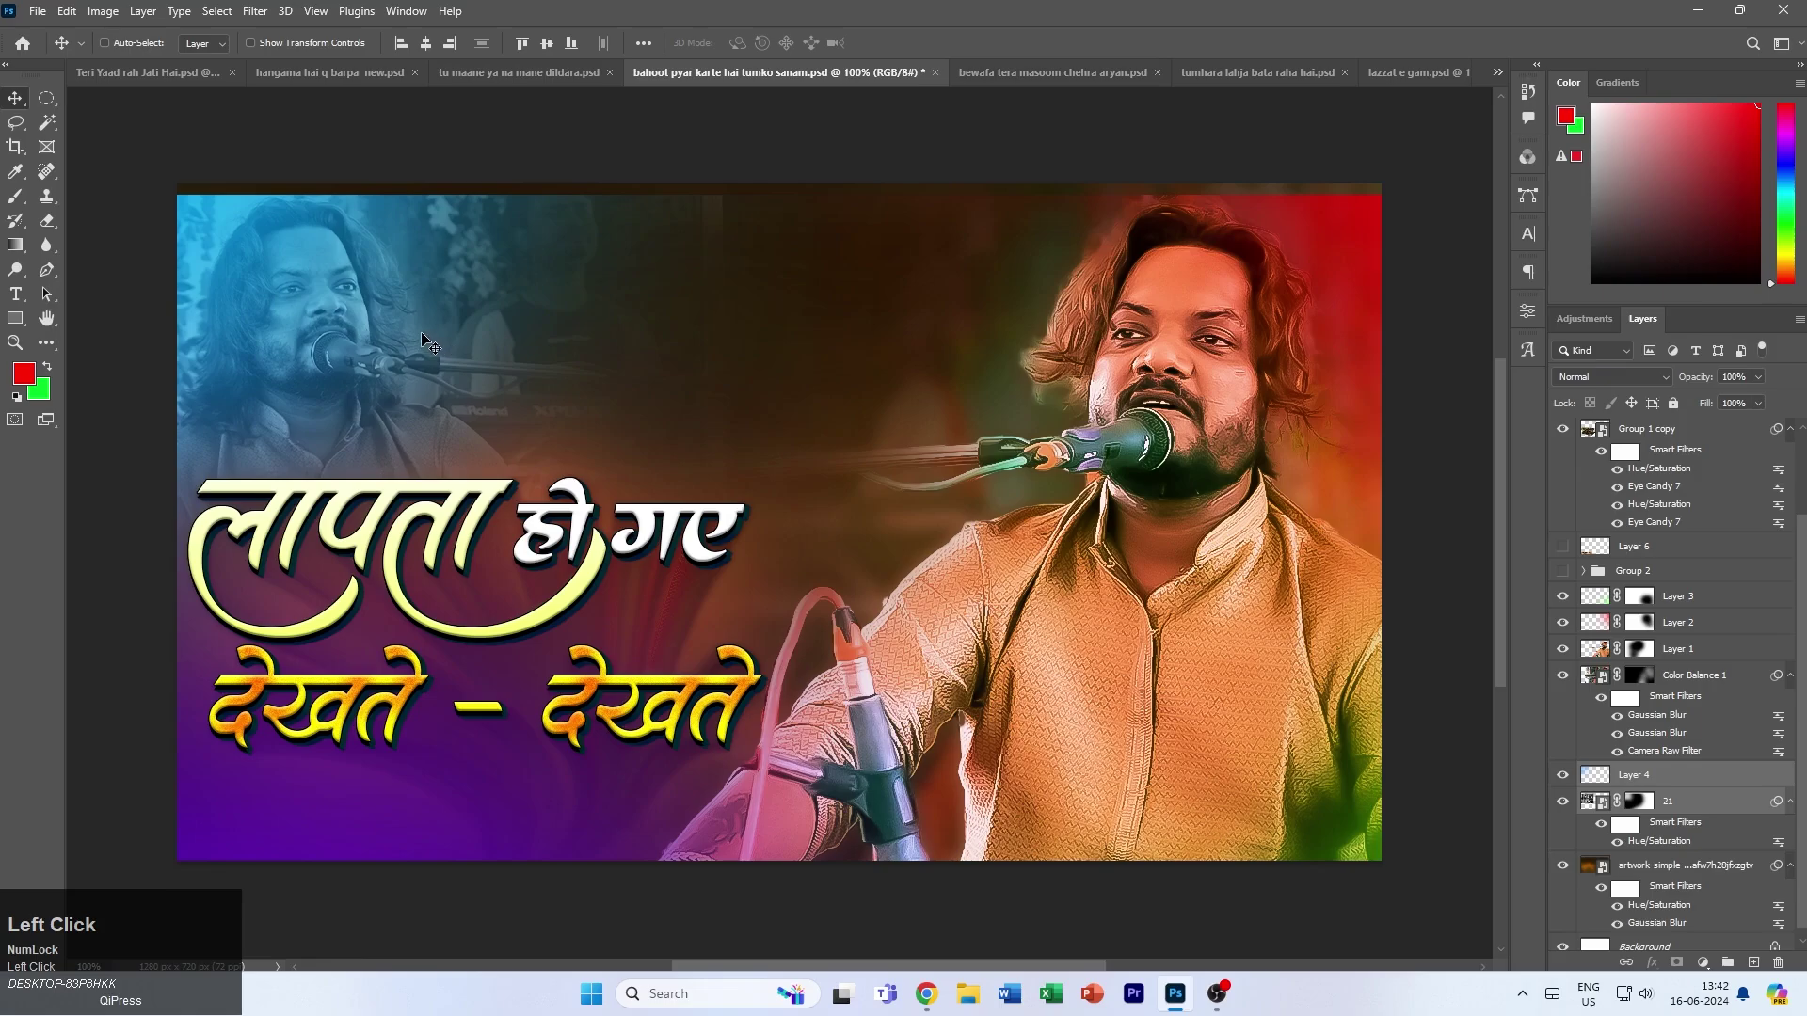
- Nudge Layer 4 and layer 21 up to the canvas's upper edge and shift Layer 4's hue to -180
{"action": "left_click_drag", "start_coordinate": [426, 342], "coordinate": [427, 331]}
{"action": "left_click", "coordinate": [1687, 783]}
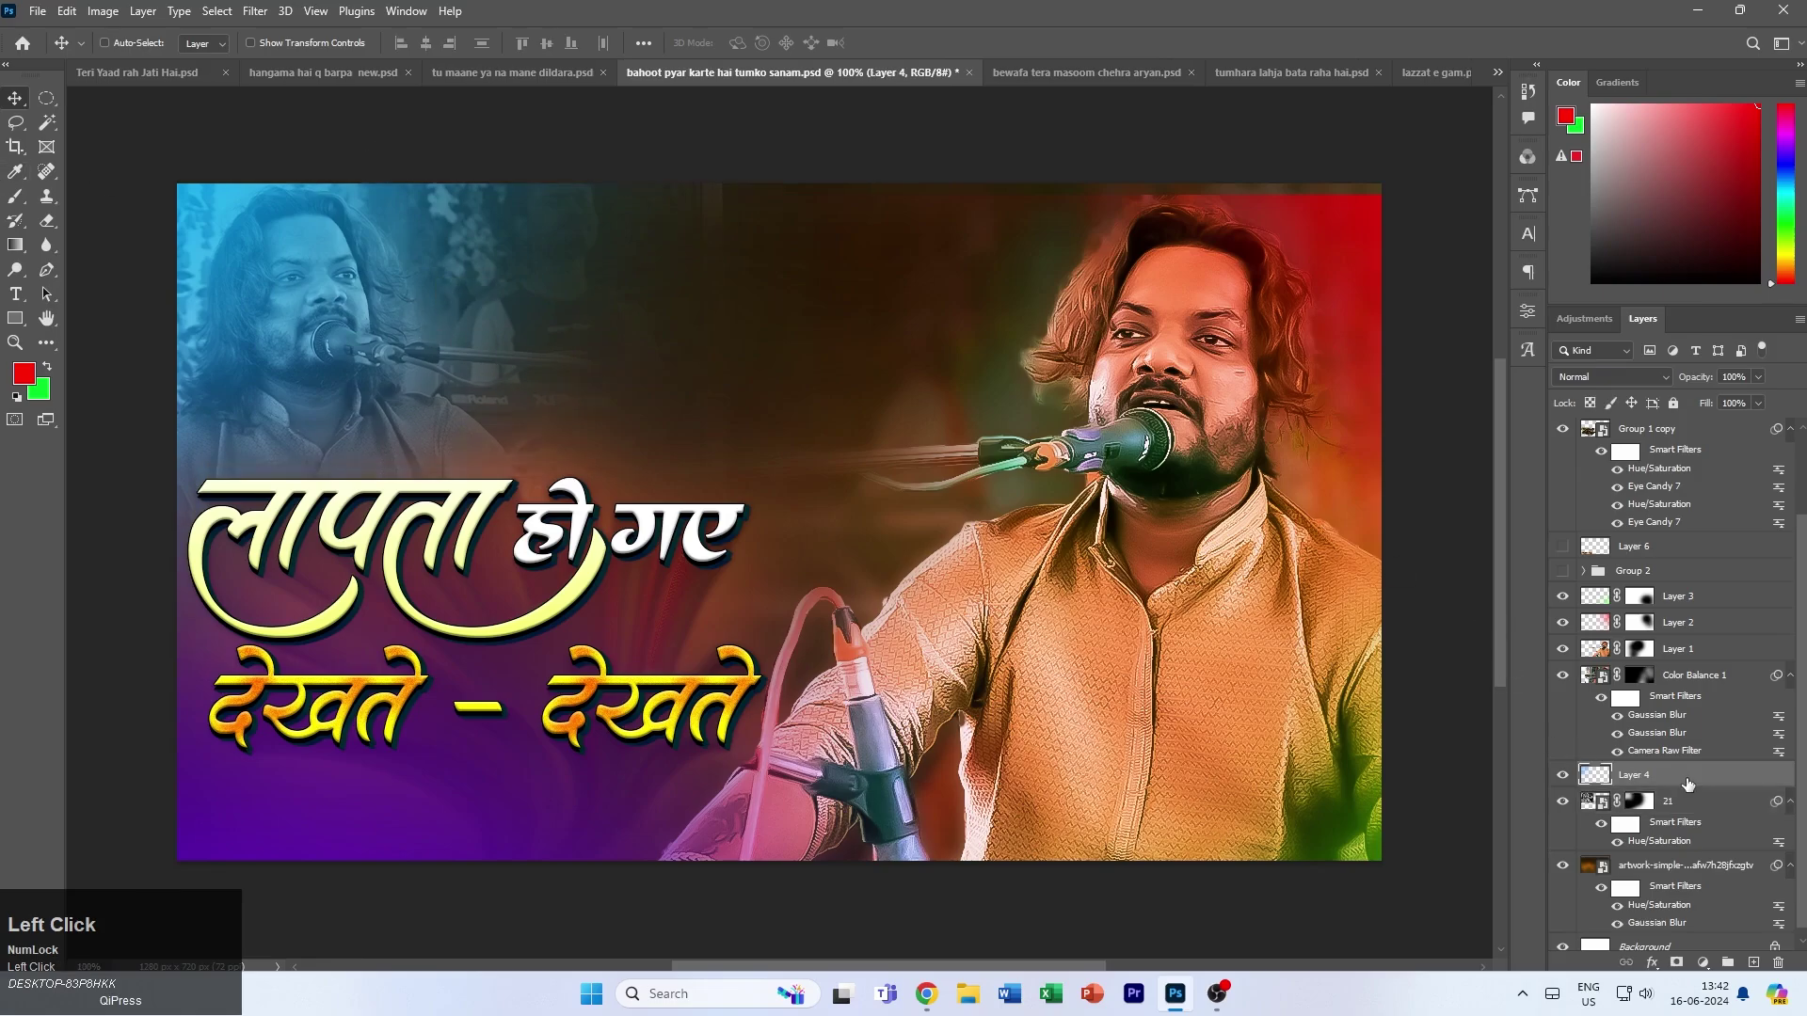
{"action": "key", "text": "ctrl+u"}
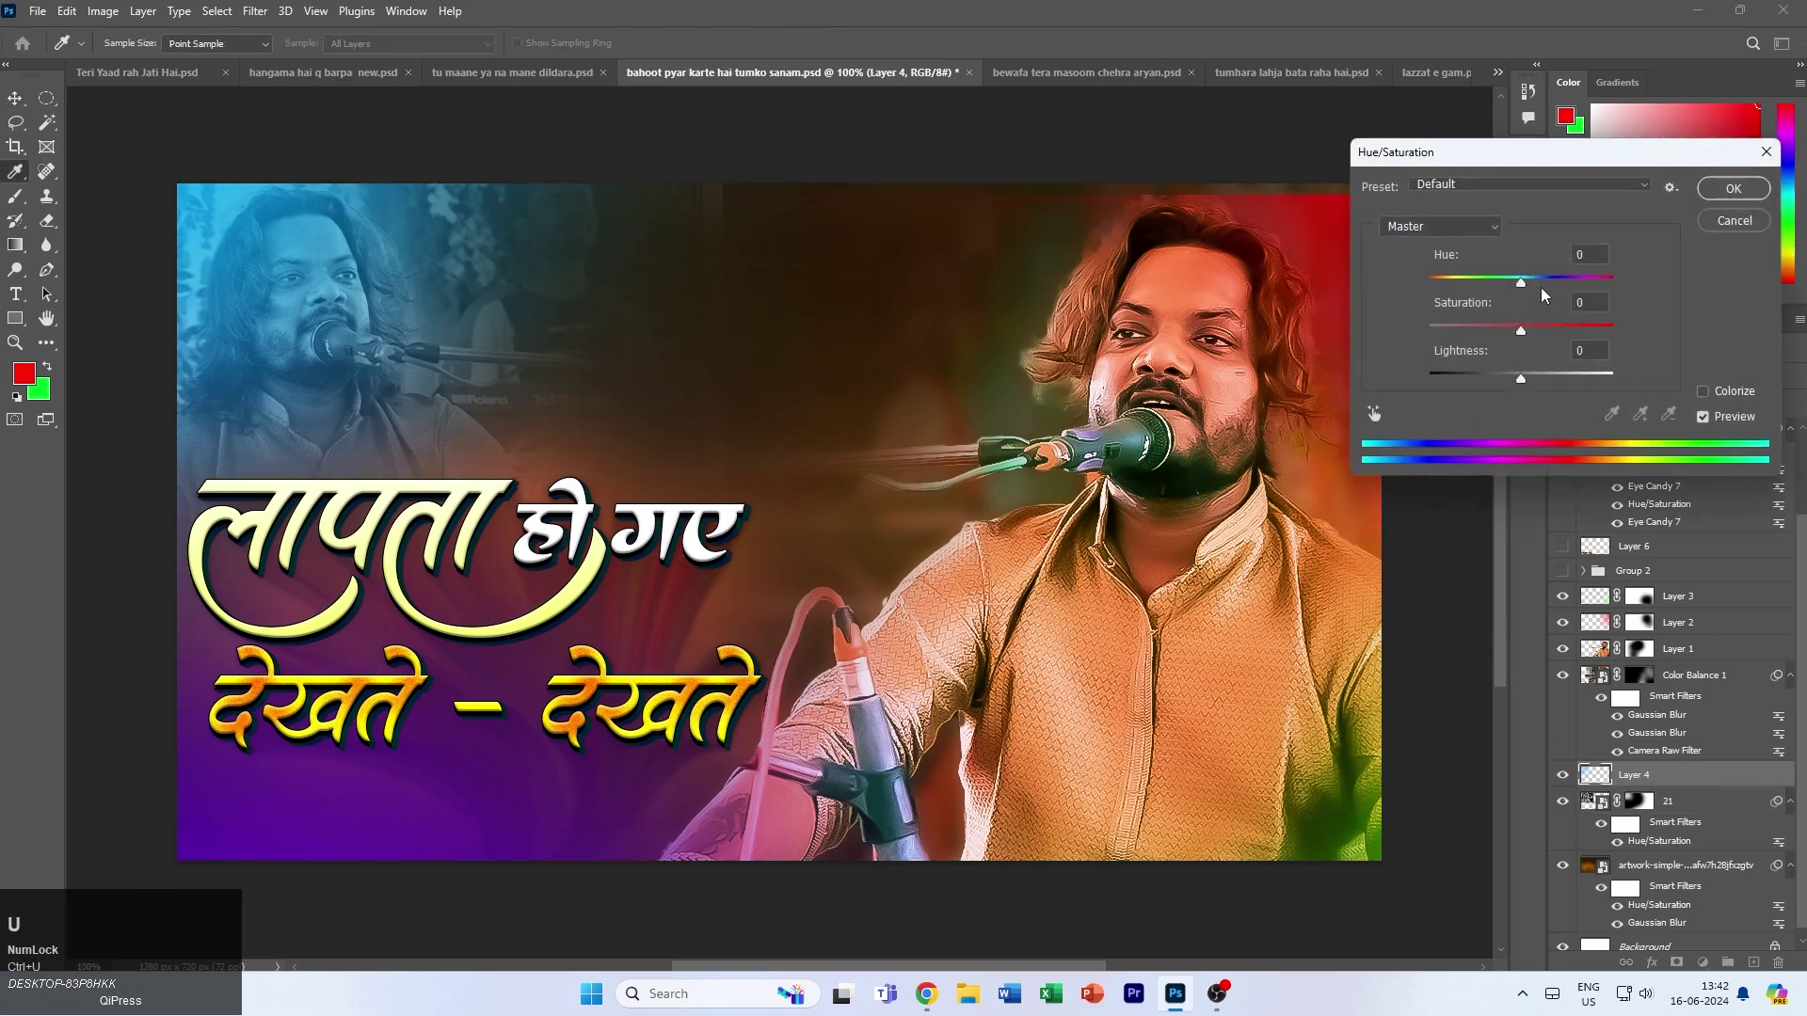
{"action": "left_click_drag", "start_coordinate": [1521, 280], "coordinate": [1428, 273]}
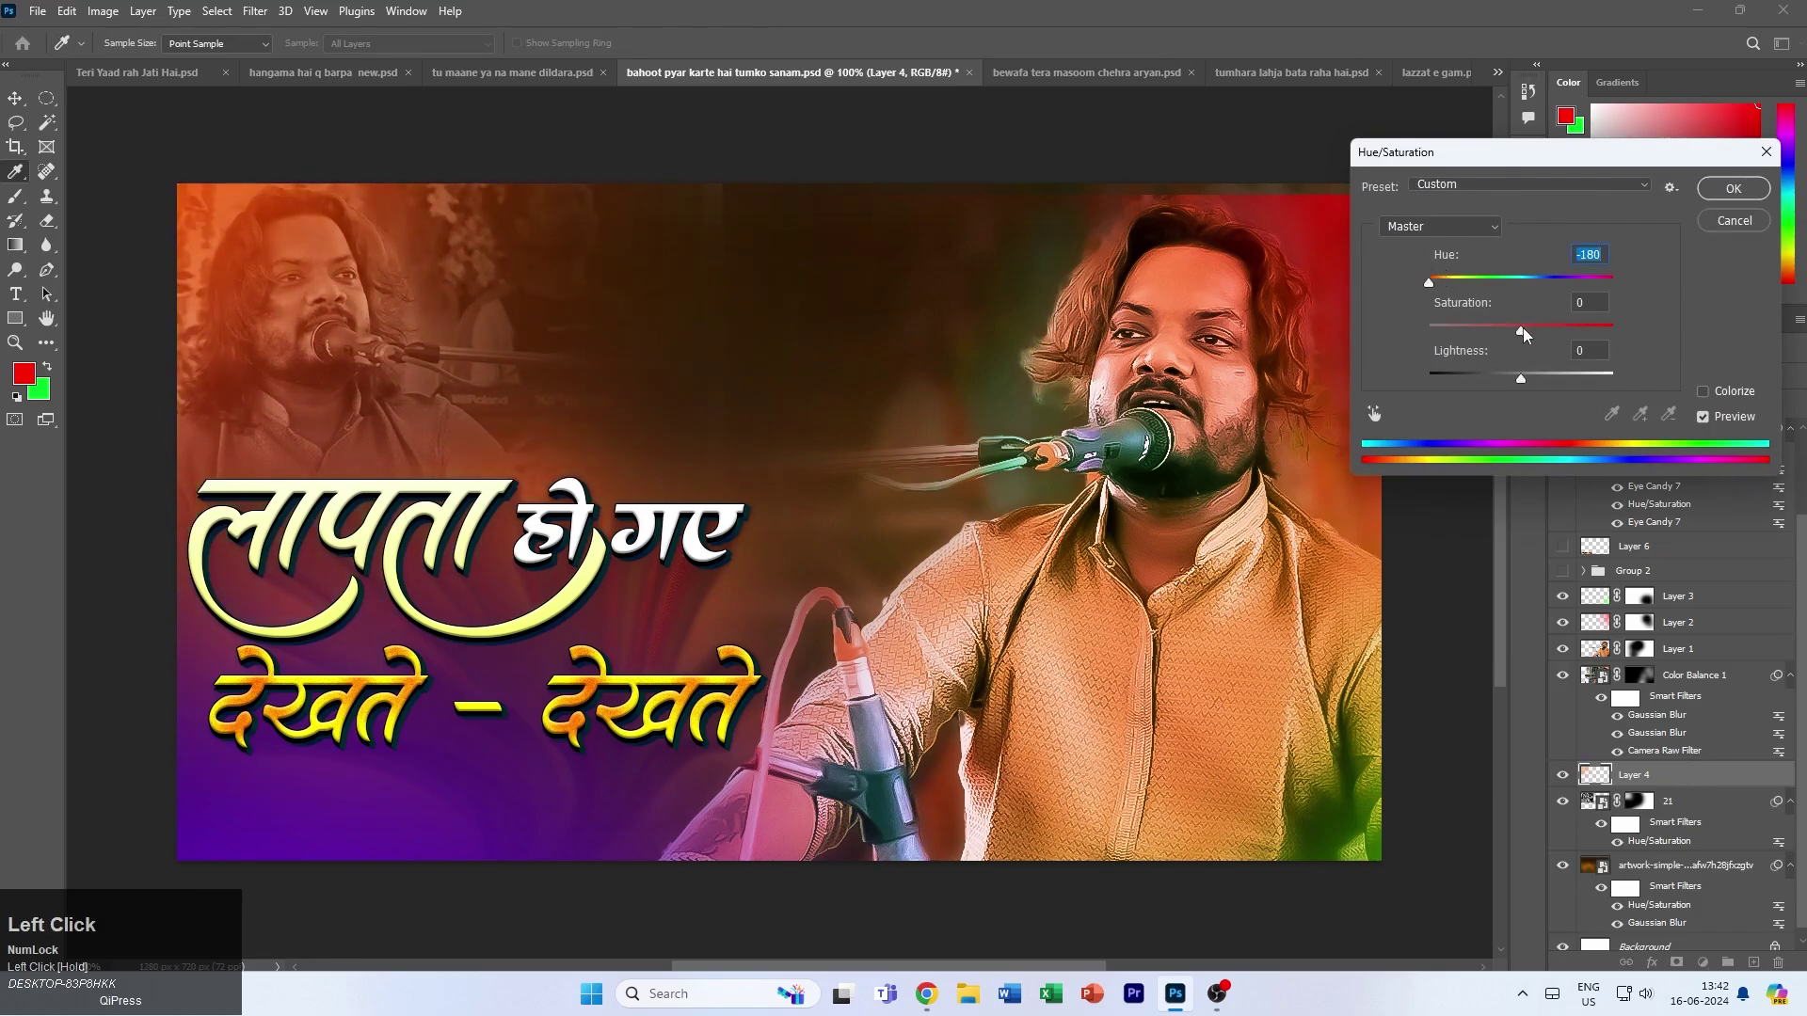
{"action": "left_click", "coordinate": [1736, 191]}
- Show the HD Video Song banner on Layer 6, place it above Layer 7 and scale it to about 71% in the lower corner
{"action": "scroll", "coordinate": [1562, 536], "scroll_direction": "up", "scroll_amount": 4}
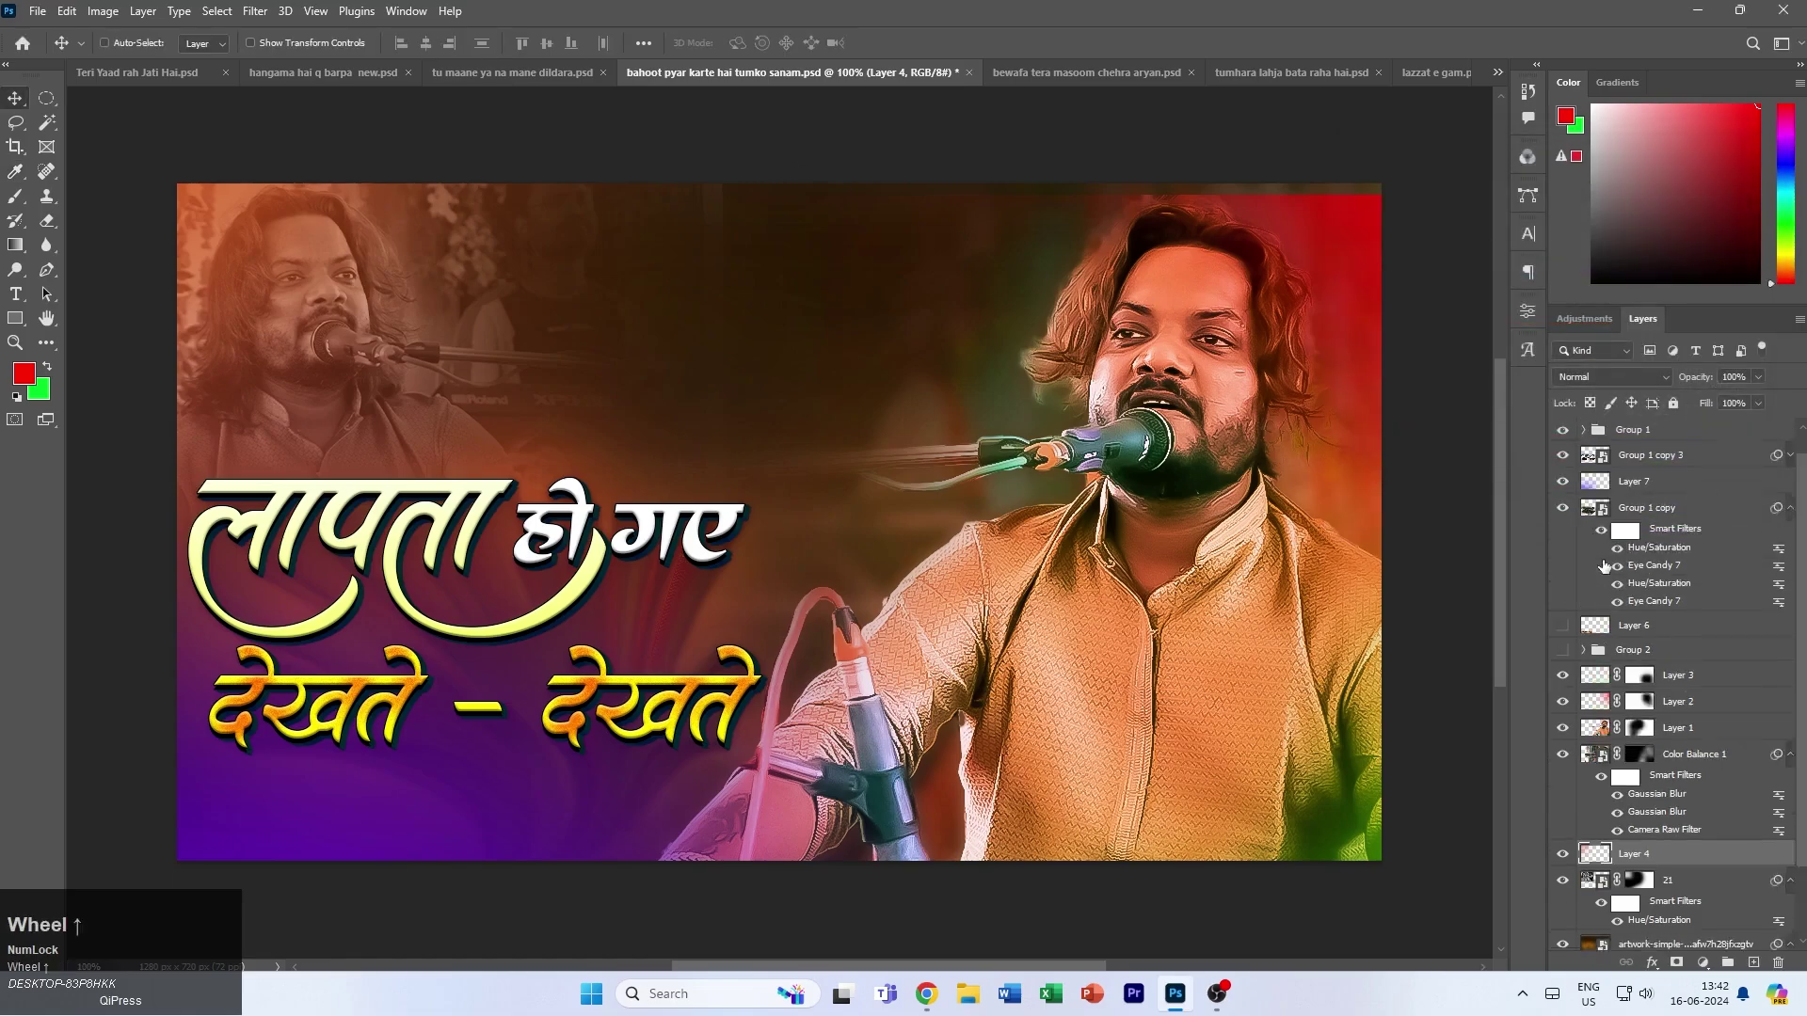
{"action": "left_click", "coordinate": [1564, 656]}
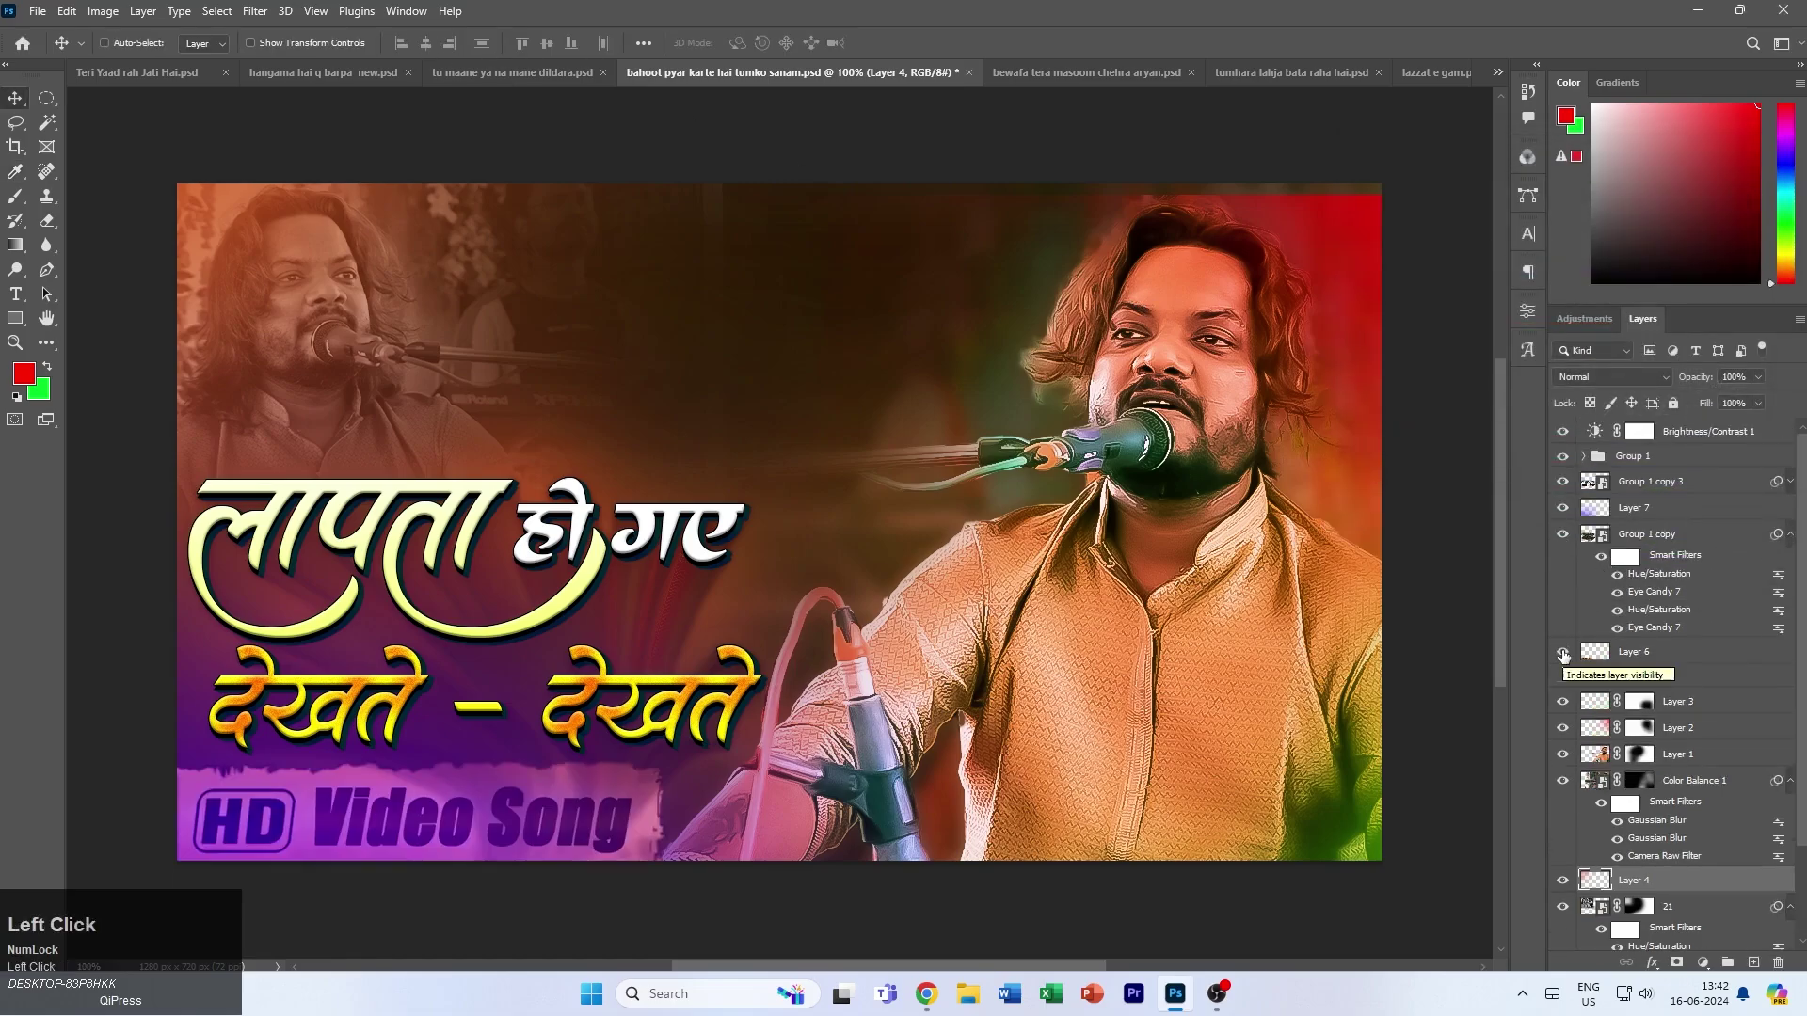
{"action": "left_click_drag", "start_coordinate": [1656, 660], "coordinate": [1647, 502]}
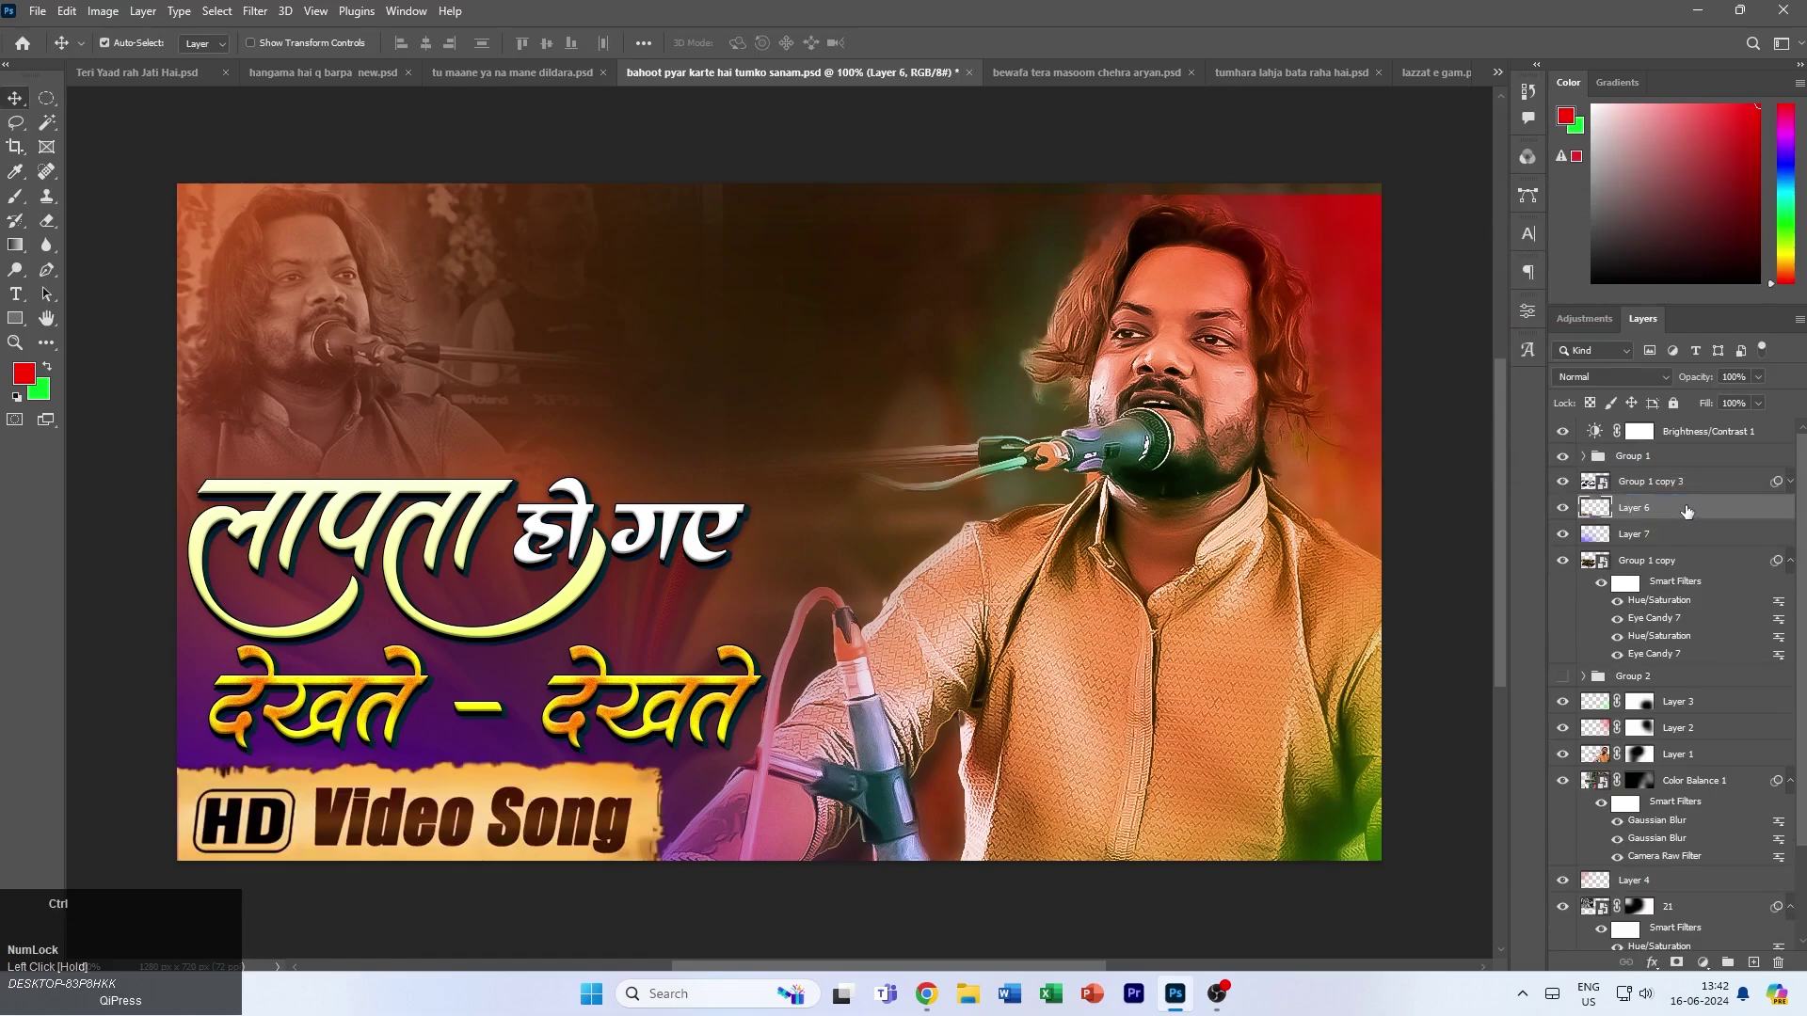
{"action": "key", "text": "ctrl+t"}
{"action": "left_click_drag", "start_coordinate": [670, 815], "coordinate": [527, 832]}
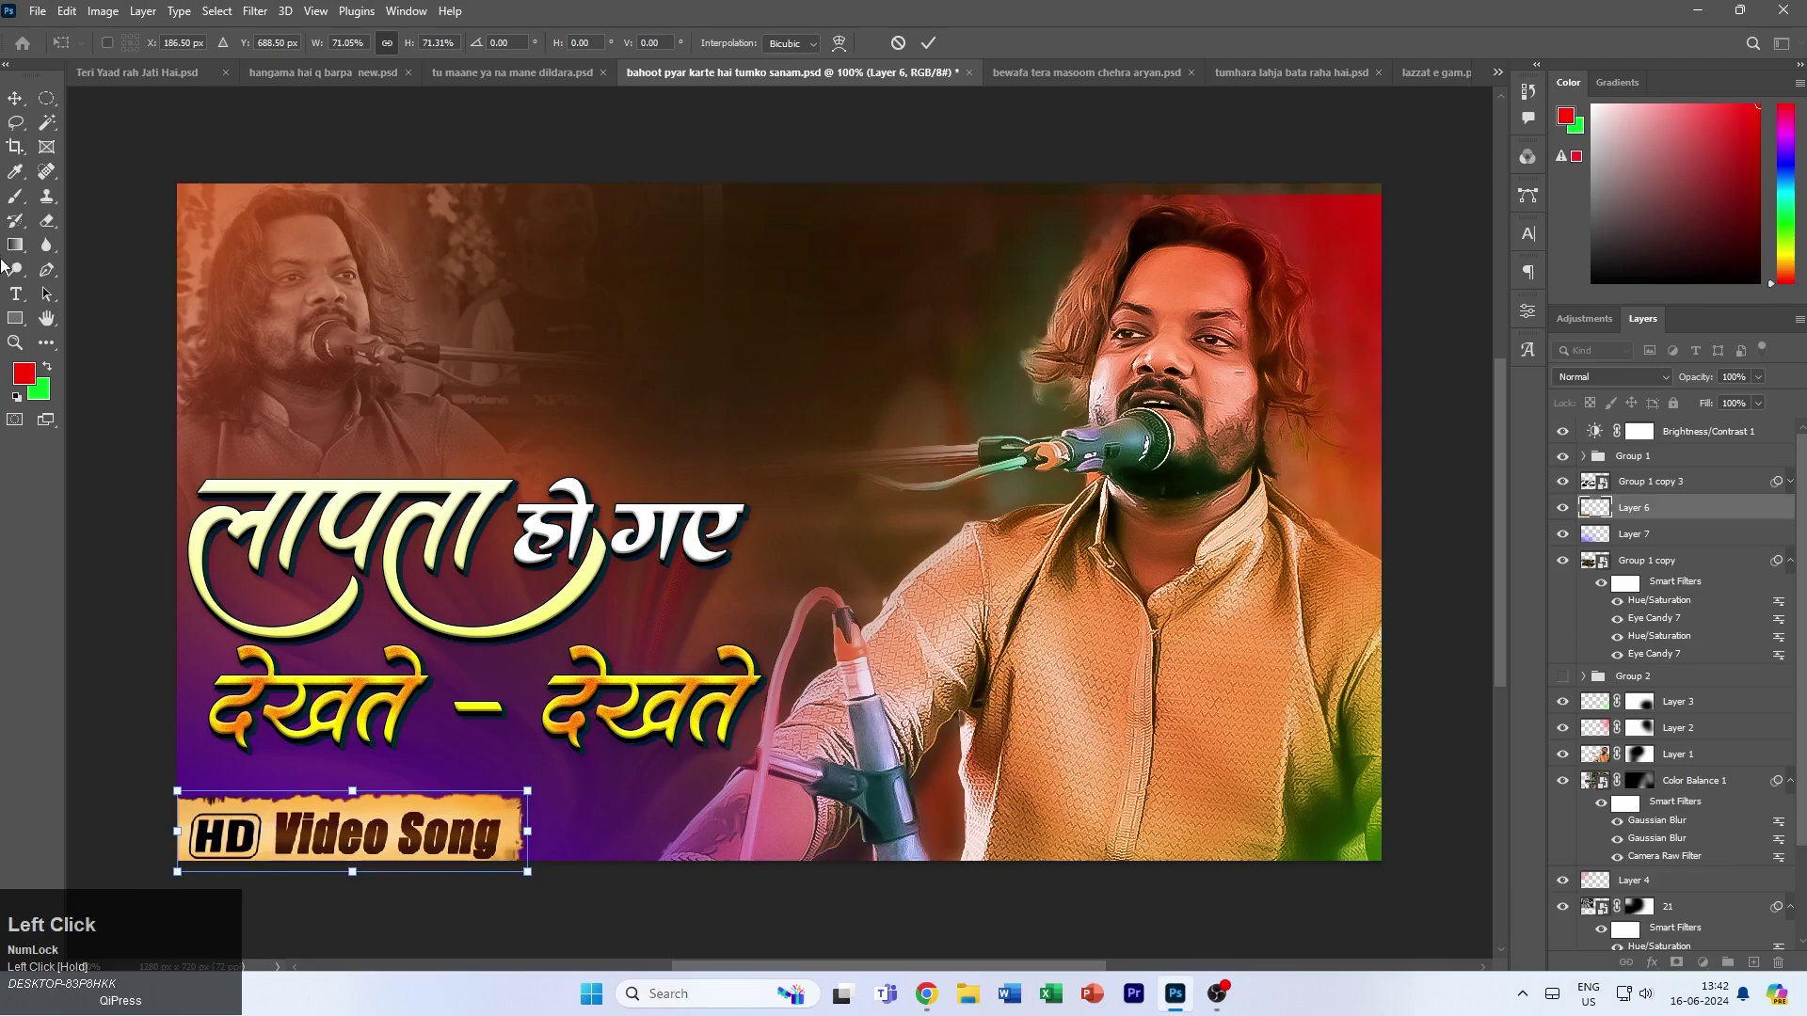
{"action": "key", "text": "Return"}
- Shift the HD Video Song banner's hue to -132
{"action": "key", "text": "ctrl+u"}
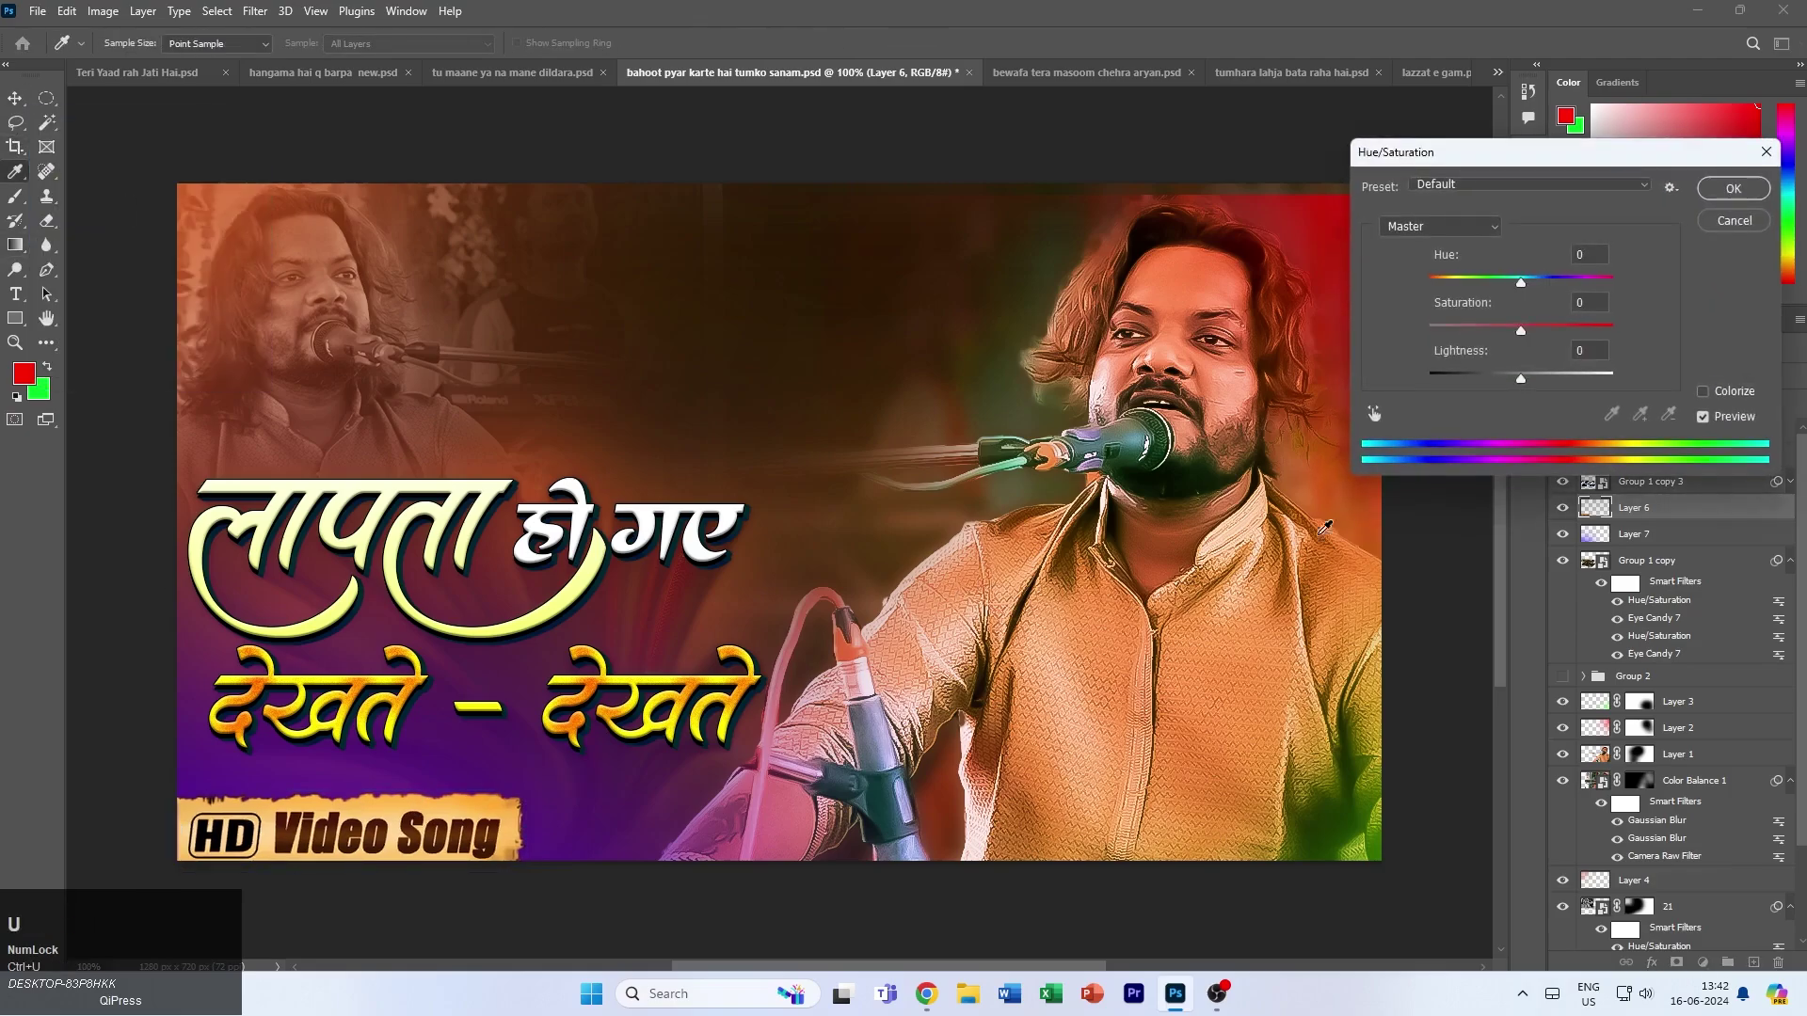
{"action": "left_click", "coordinate": [1439, 276]}
{"action": "left_click_drag", "start_coordinate": [1512, 282], "coordinate": [1445, 284]}
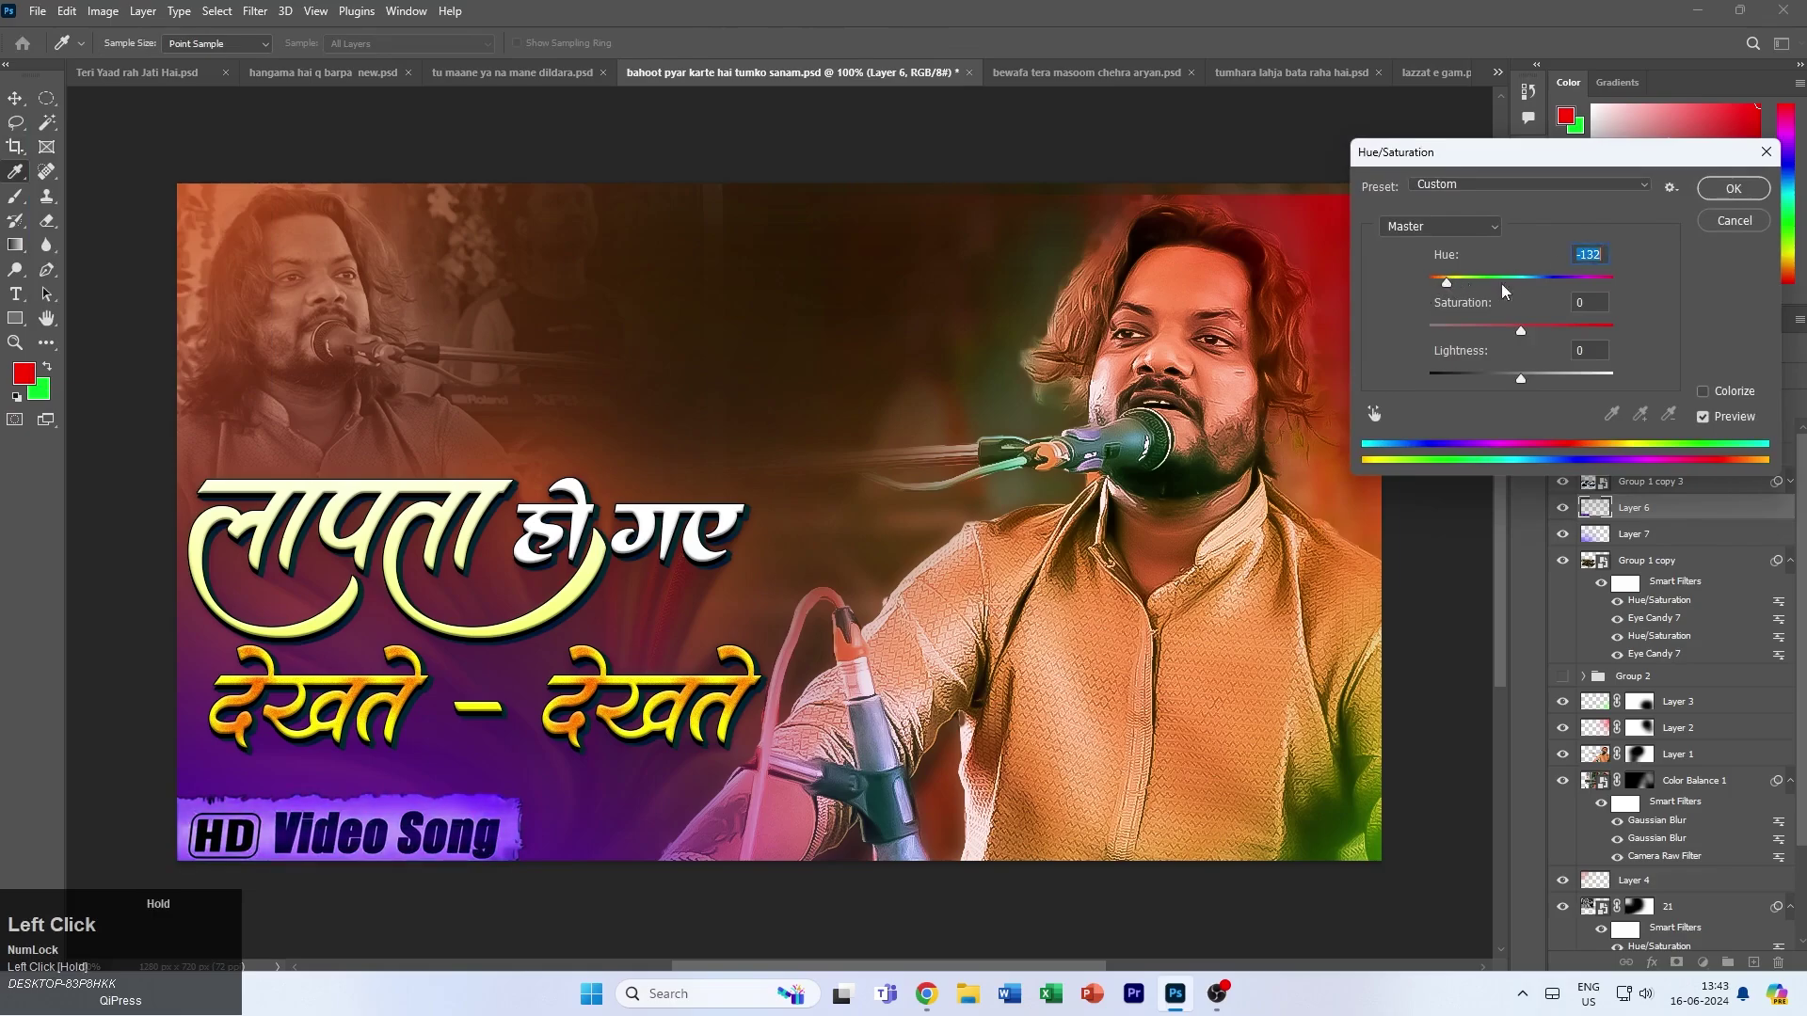
{"action": "left_click", "coordinate": [1704, 190]}
- Show Group 2 and move its cover-artist credit to the upper middle of the canvas
{"action": "left_click", "coordinate": [1563, 676]}
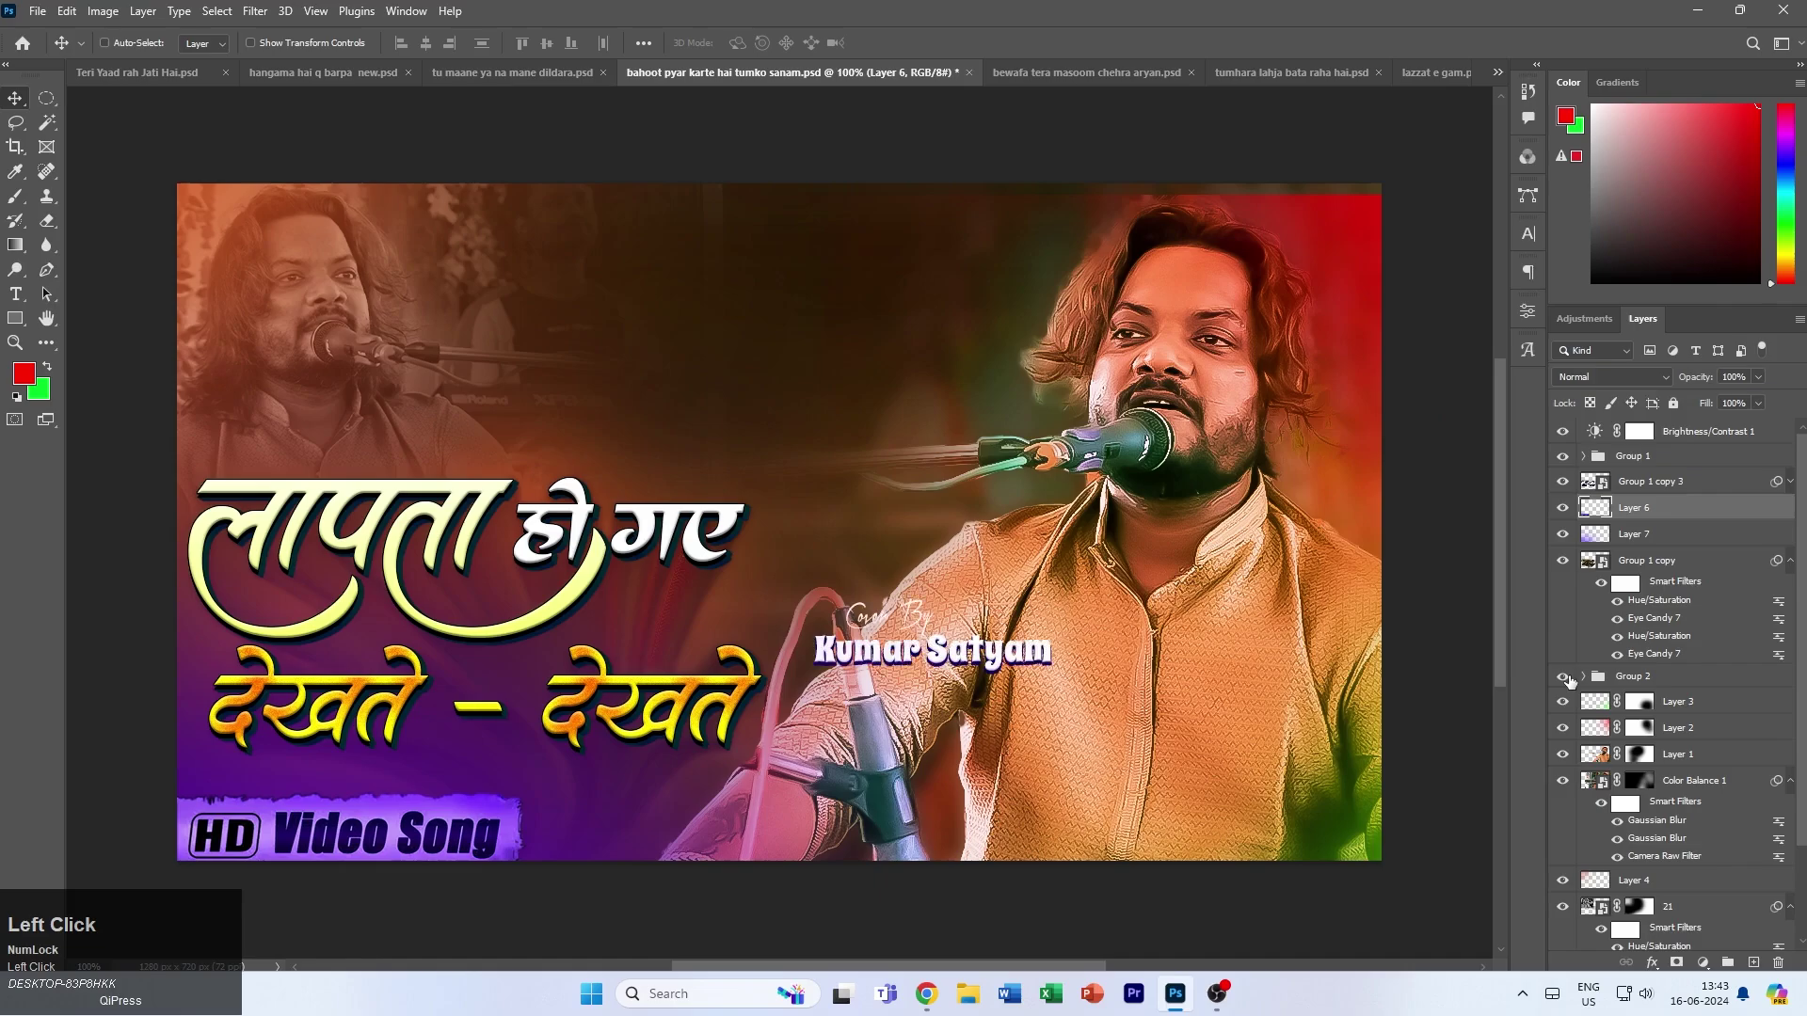
{"action": "left_click", "coordinate": [1562, 676]}
{"action": "left_click", "coordinate": [1562, 676]}
{"action": "left_click", "coordinate": [1633, 675]}
{"action": "left_click_drag", "start_coordinate": [797, 478], "coordinate": [598, 227]}
{"action": "left_click", "coordinate": [1582, 678]}
{"action": "left_click", "coordinate": [1644, 793]}
{"action": "left_click", "coordinate": [1582, 678]}
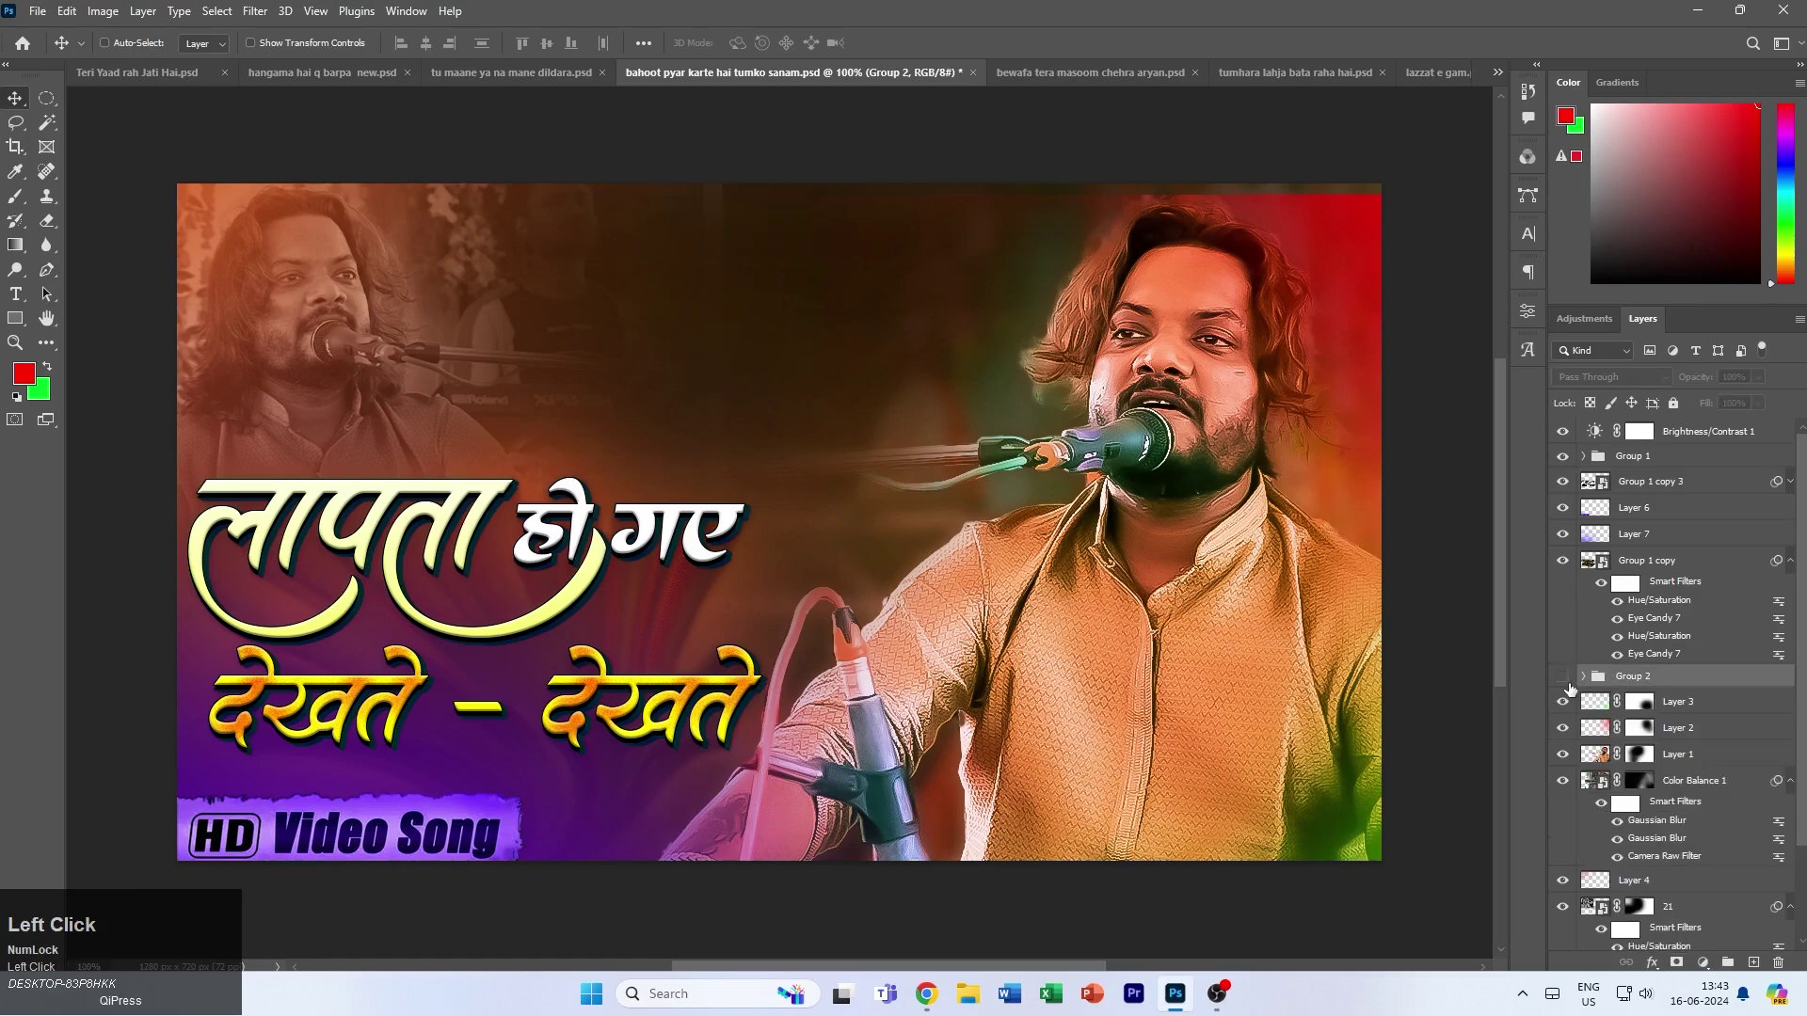
{"action": "left_click_drag", "start_coordinate": [776, 230], "coordinate": [802, 210]}
- Place the BEWAFA picture "images" from Downloads above the background artwork, move it to the canvas's upper edge and hide it
{"action": "scroll", "coordinate": [1676, 734], "scroll_direction": "down", "scroll_amount": 3}
{"action": "left_click", "coordinate": [1684, 865]}
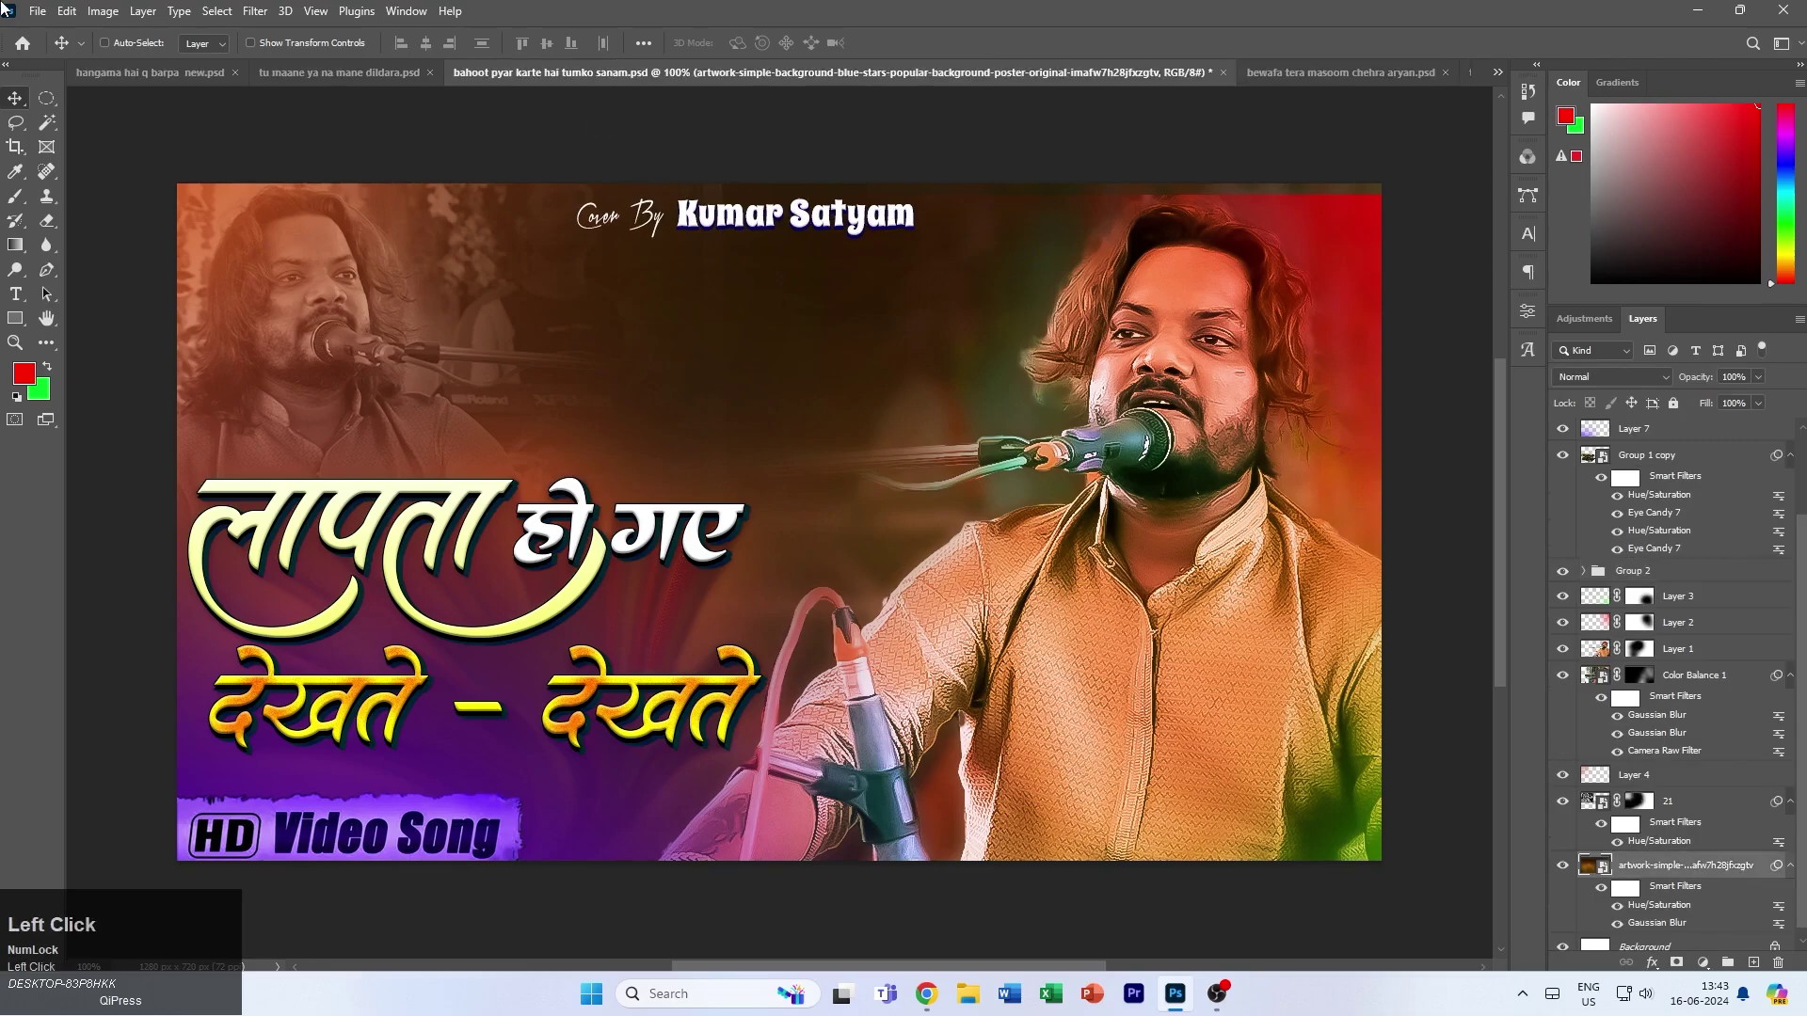
{"action": "left_click", "coordinate": [38, 11]}
{"action": "left_click", "coordinate": [111, 365]}
{"action": "left_click", "coordinate": [118, 219]}
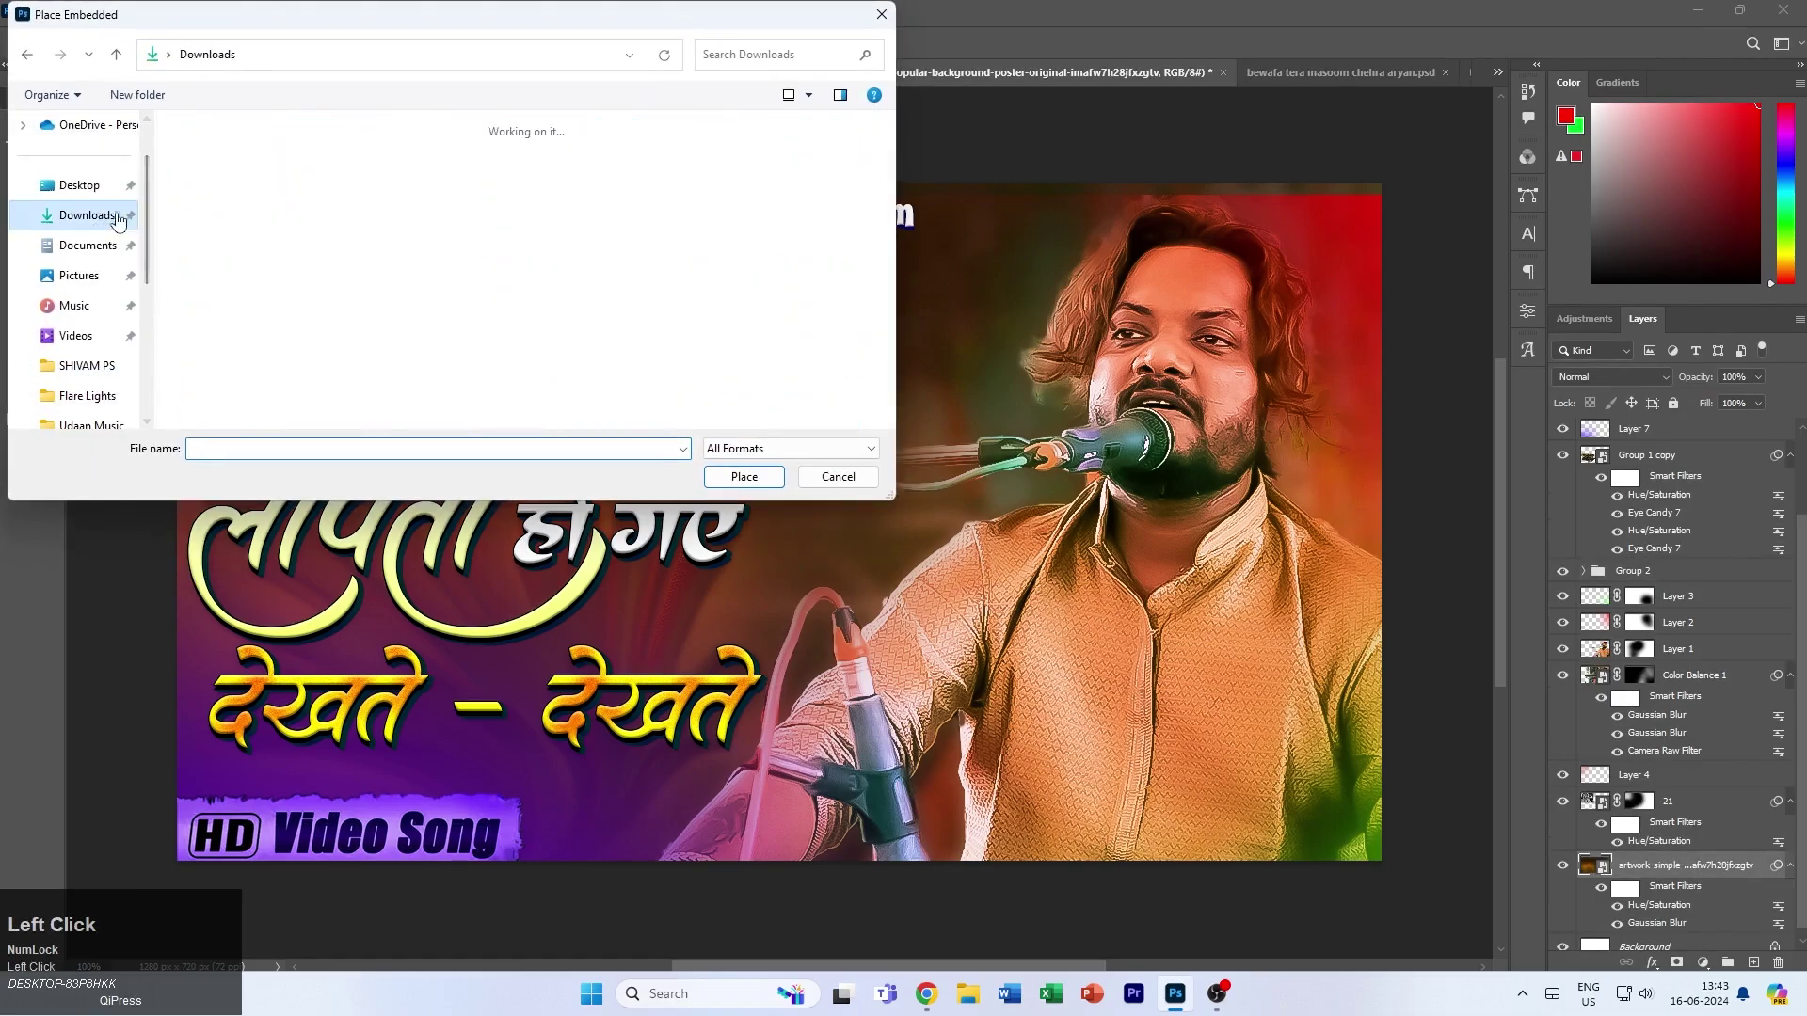
{"action": "scroll", "coordinate": [406, 287], "scroll_direction": "down", "scroll_amount": 2}
{"action": "scroll", "coordinate": [408, 290], "scroll_direction": "down", "scroll_amount": 3}
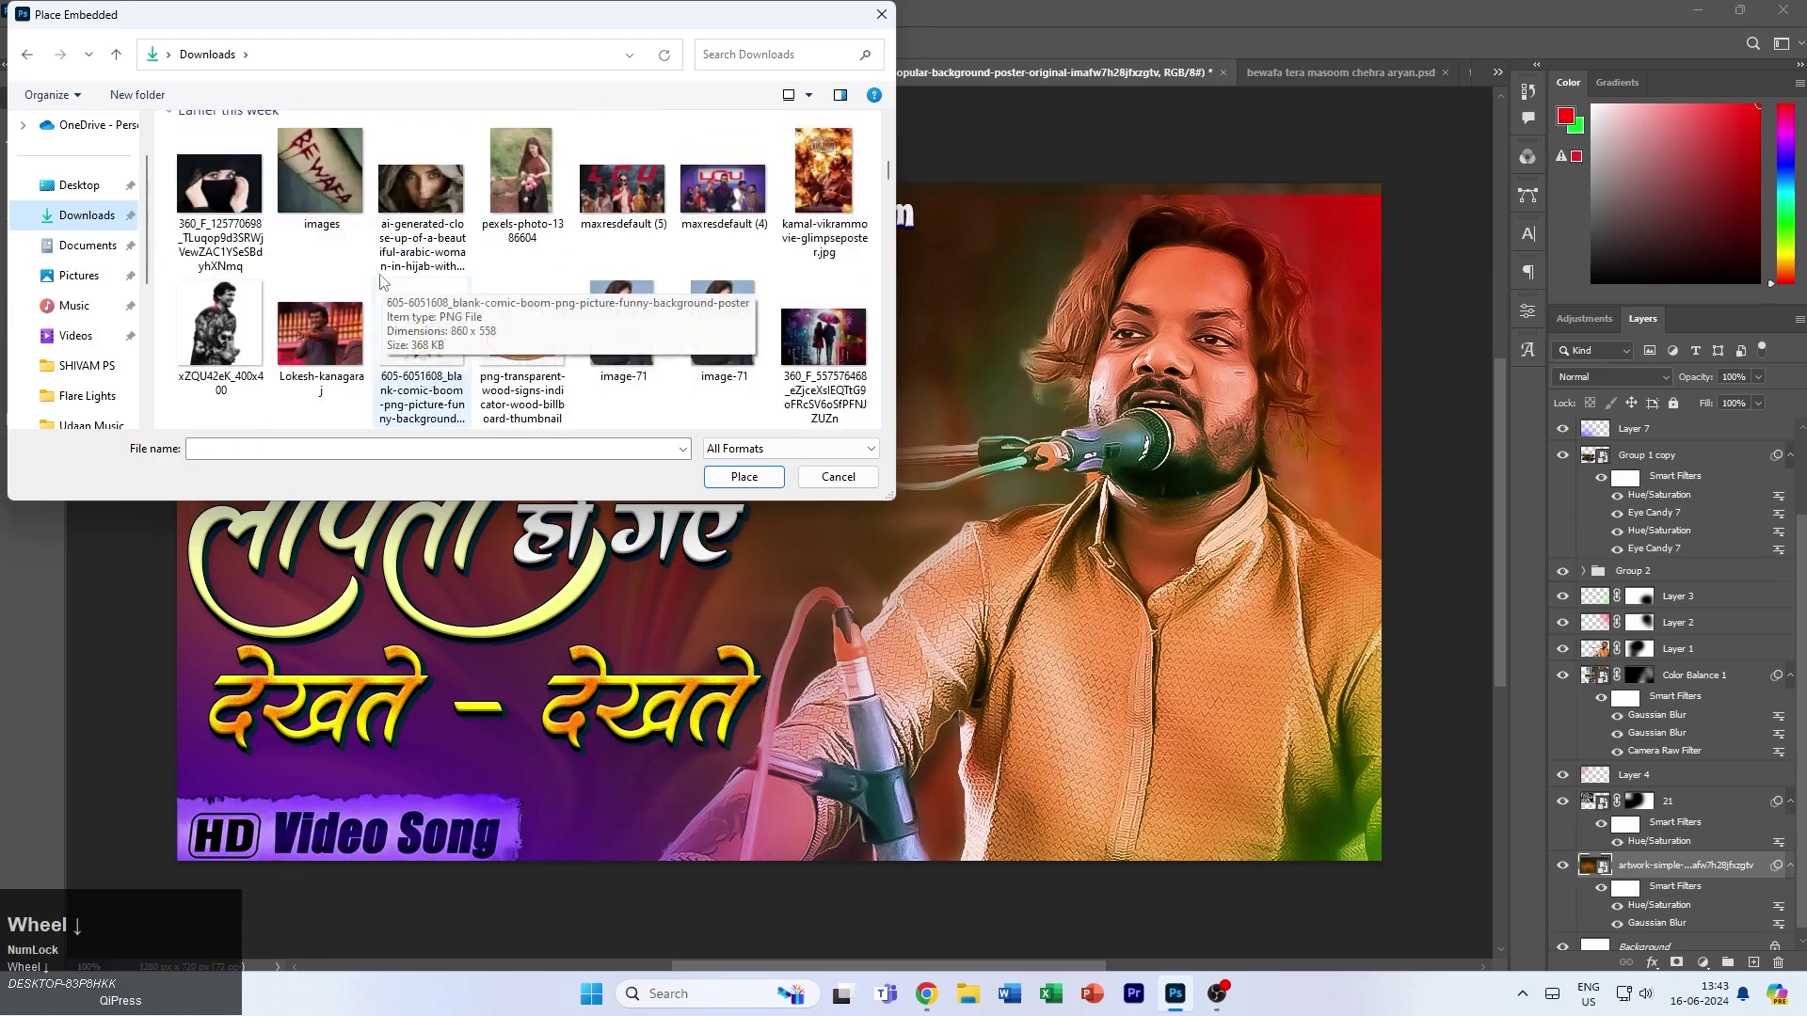
{"action": "scroll", "coordinate": [602, 215], "scroll_direction": "down", "scroll_amount": 1}
{"action": "scroll", "coordinate": [395, 283], "scroll_direction": "up", "scroll_amount": 3}
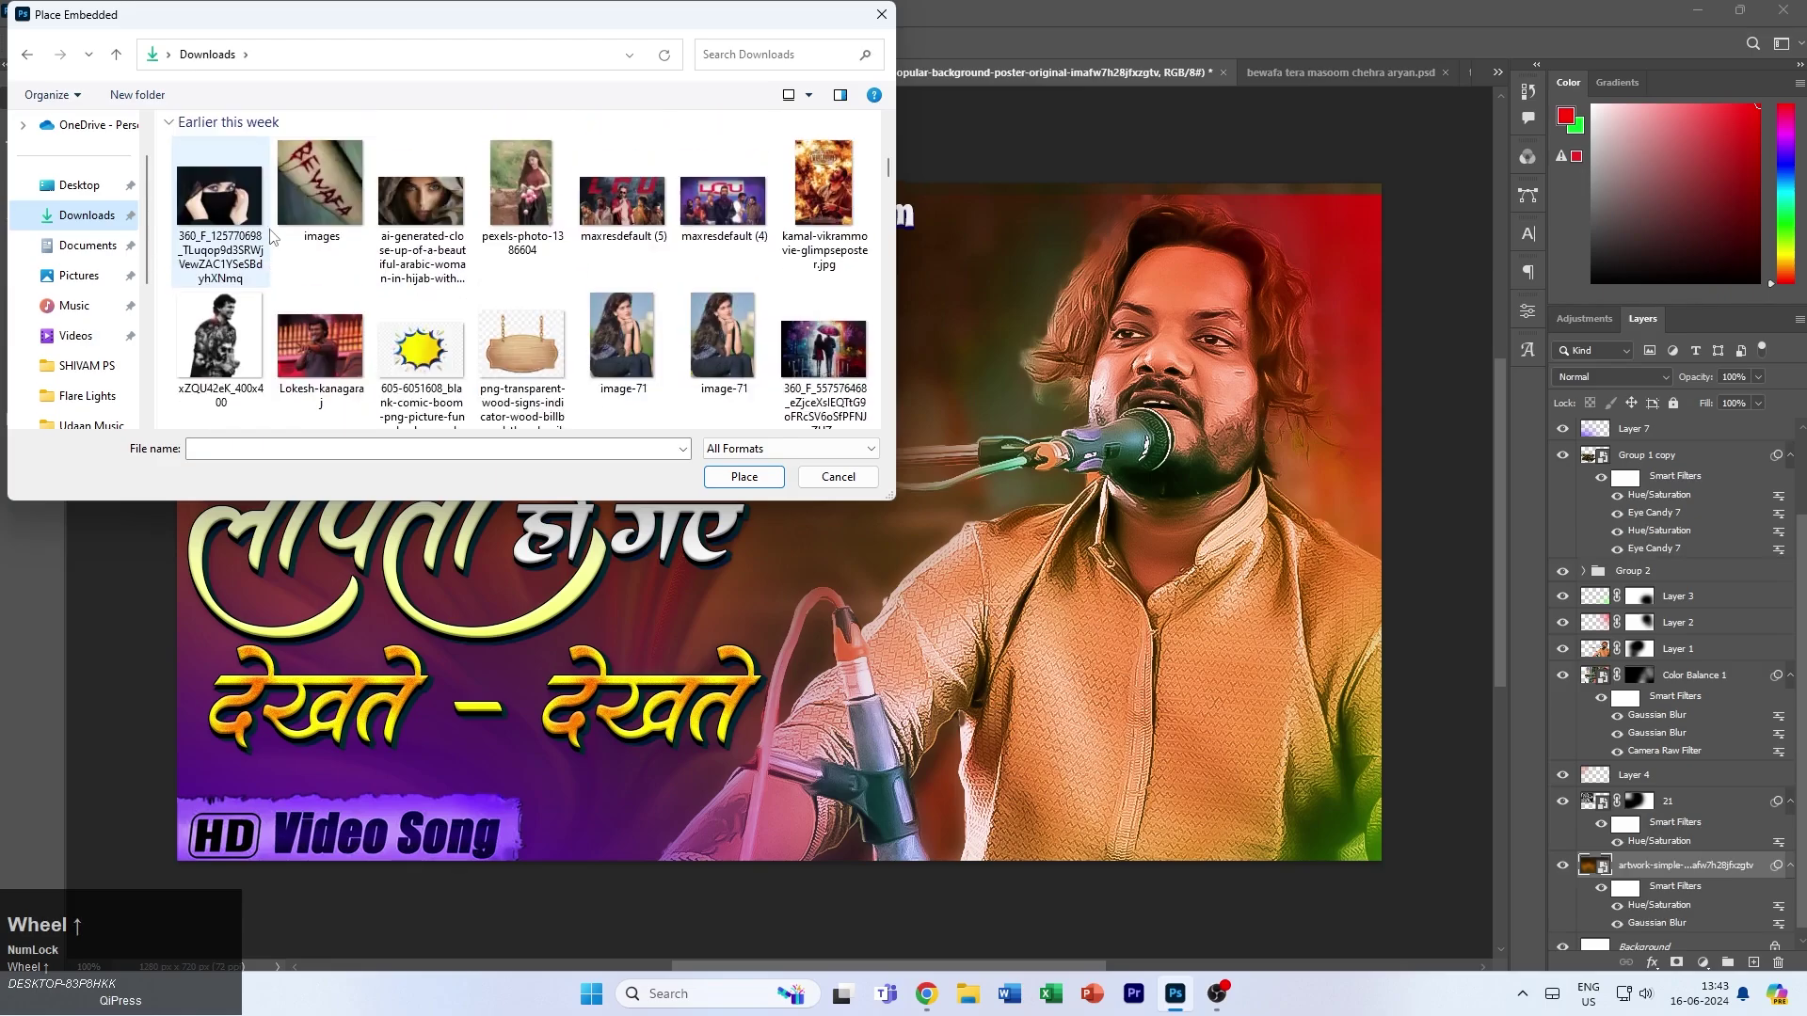
{"action": "scroll", "coordinate": [377, 292], "scroll_direction": "down", "scroll_amount": 1}
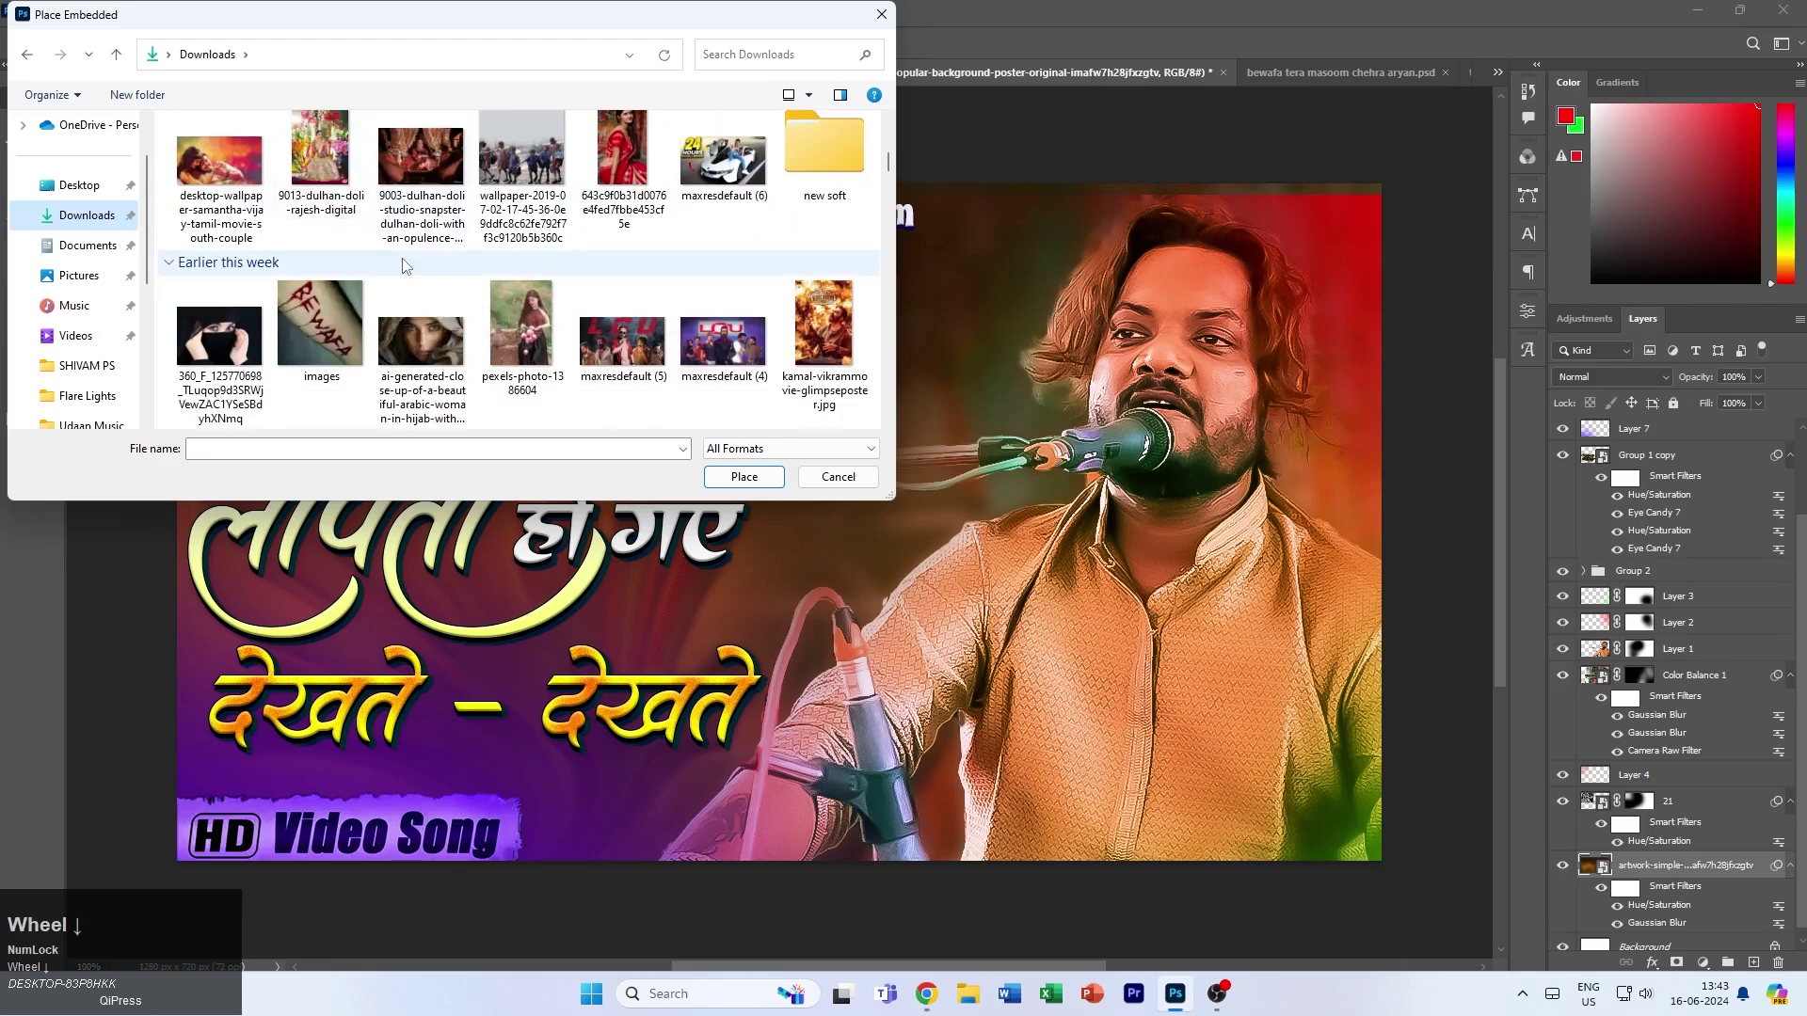
{"action": "double_click", "coordinate": [336, 308]}
{"action": "left_click_drag", "start_coordinate": [780, 536], "coordinate": [586, 301]}
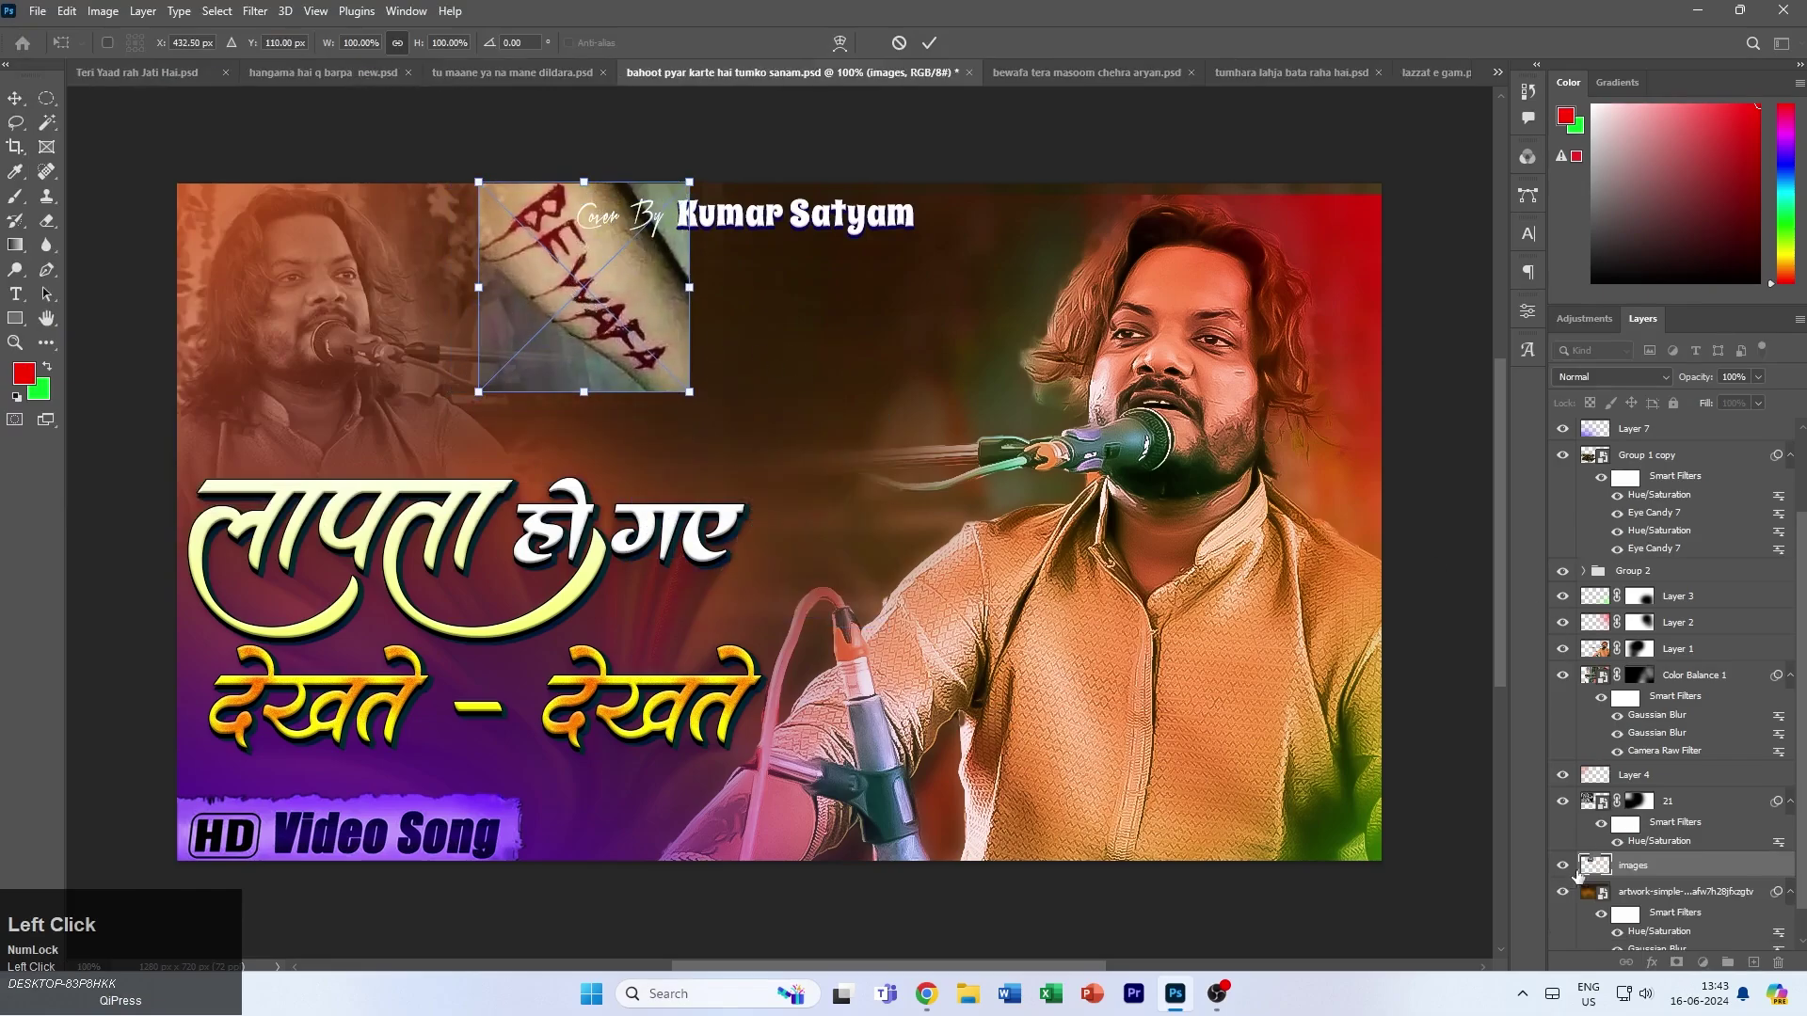
{"action": "left_click", "coordinate": [1563, 865]}
- Place the umbrella couple picture above the background artwork and enlarge it to about 417% between the two singer images
{"action": "left_click", "coordinate": [37, 10]}
{"action": "left_click", "coordinate": [89, 368]}
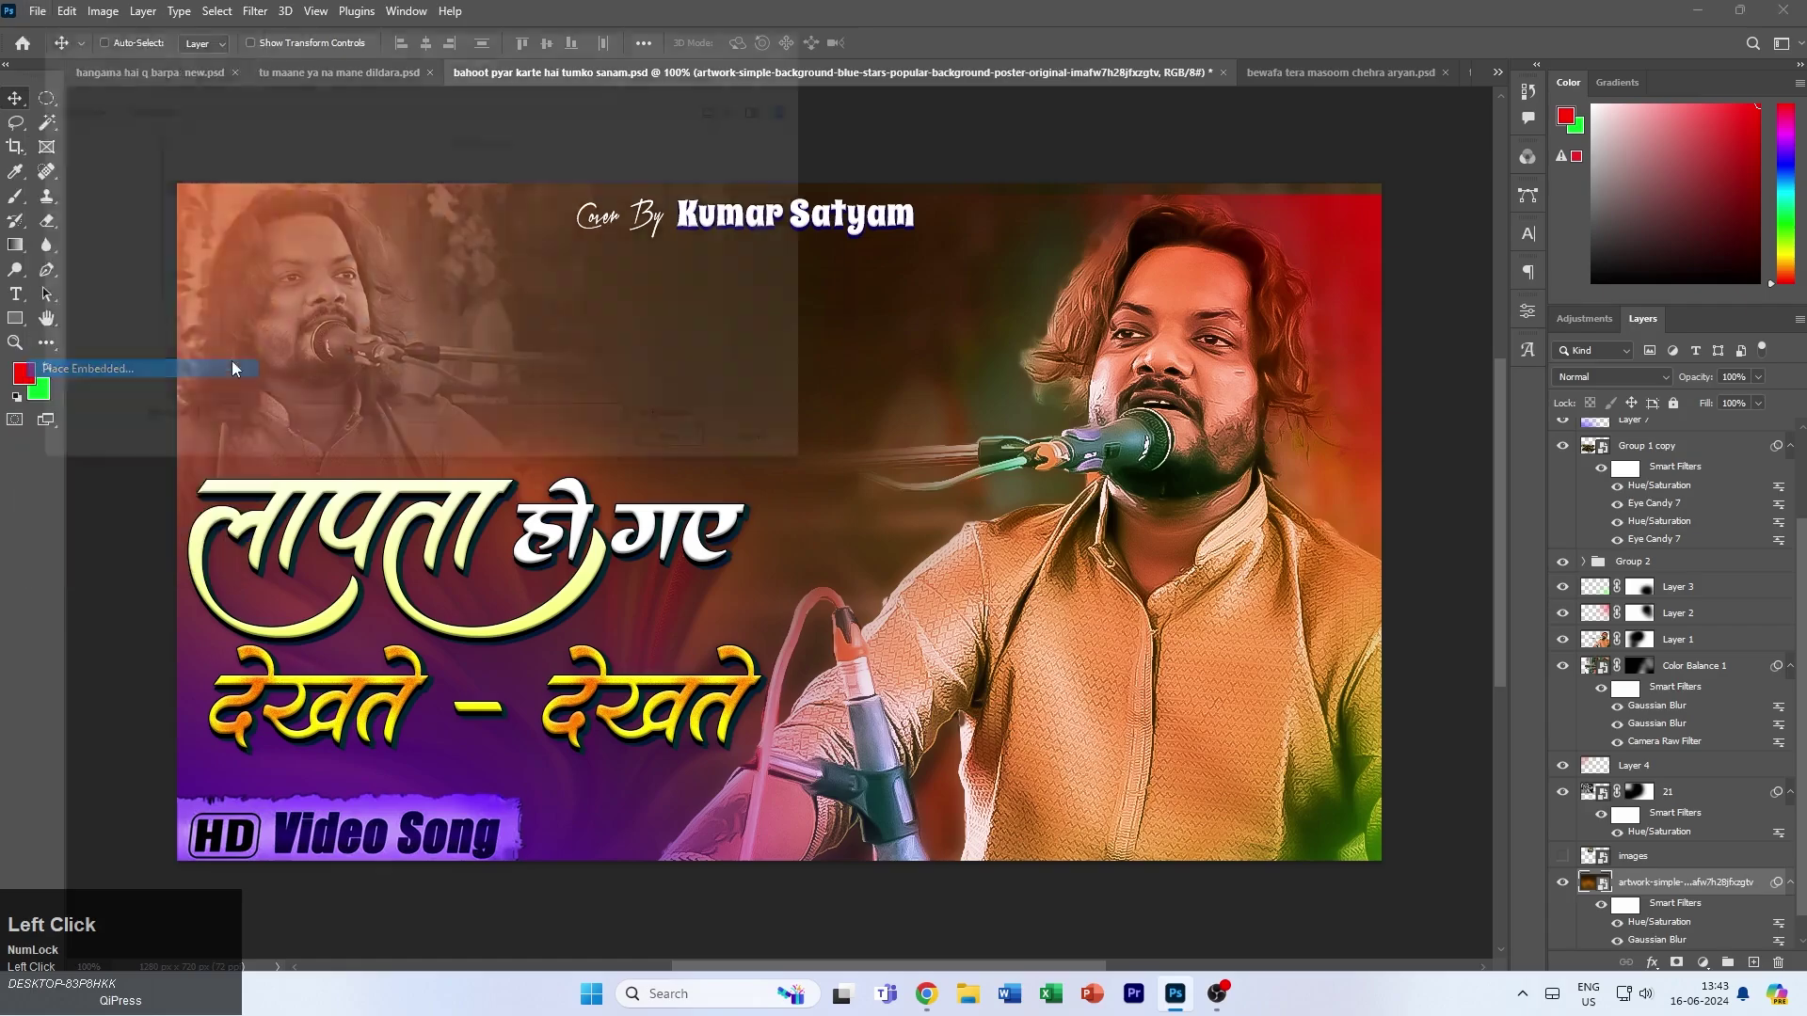
{"action": "scroll", "coordinate": [454, 331], "scroll_direction": "down", "scroll_amount": 3}
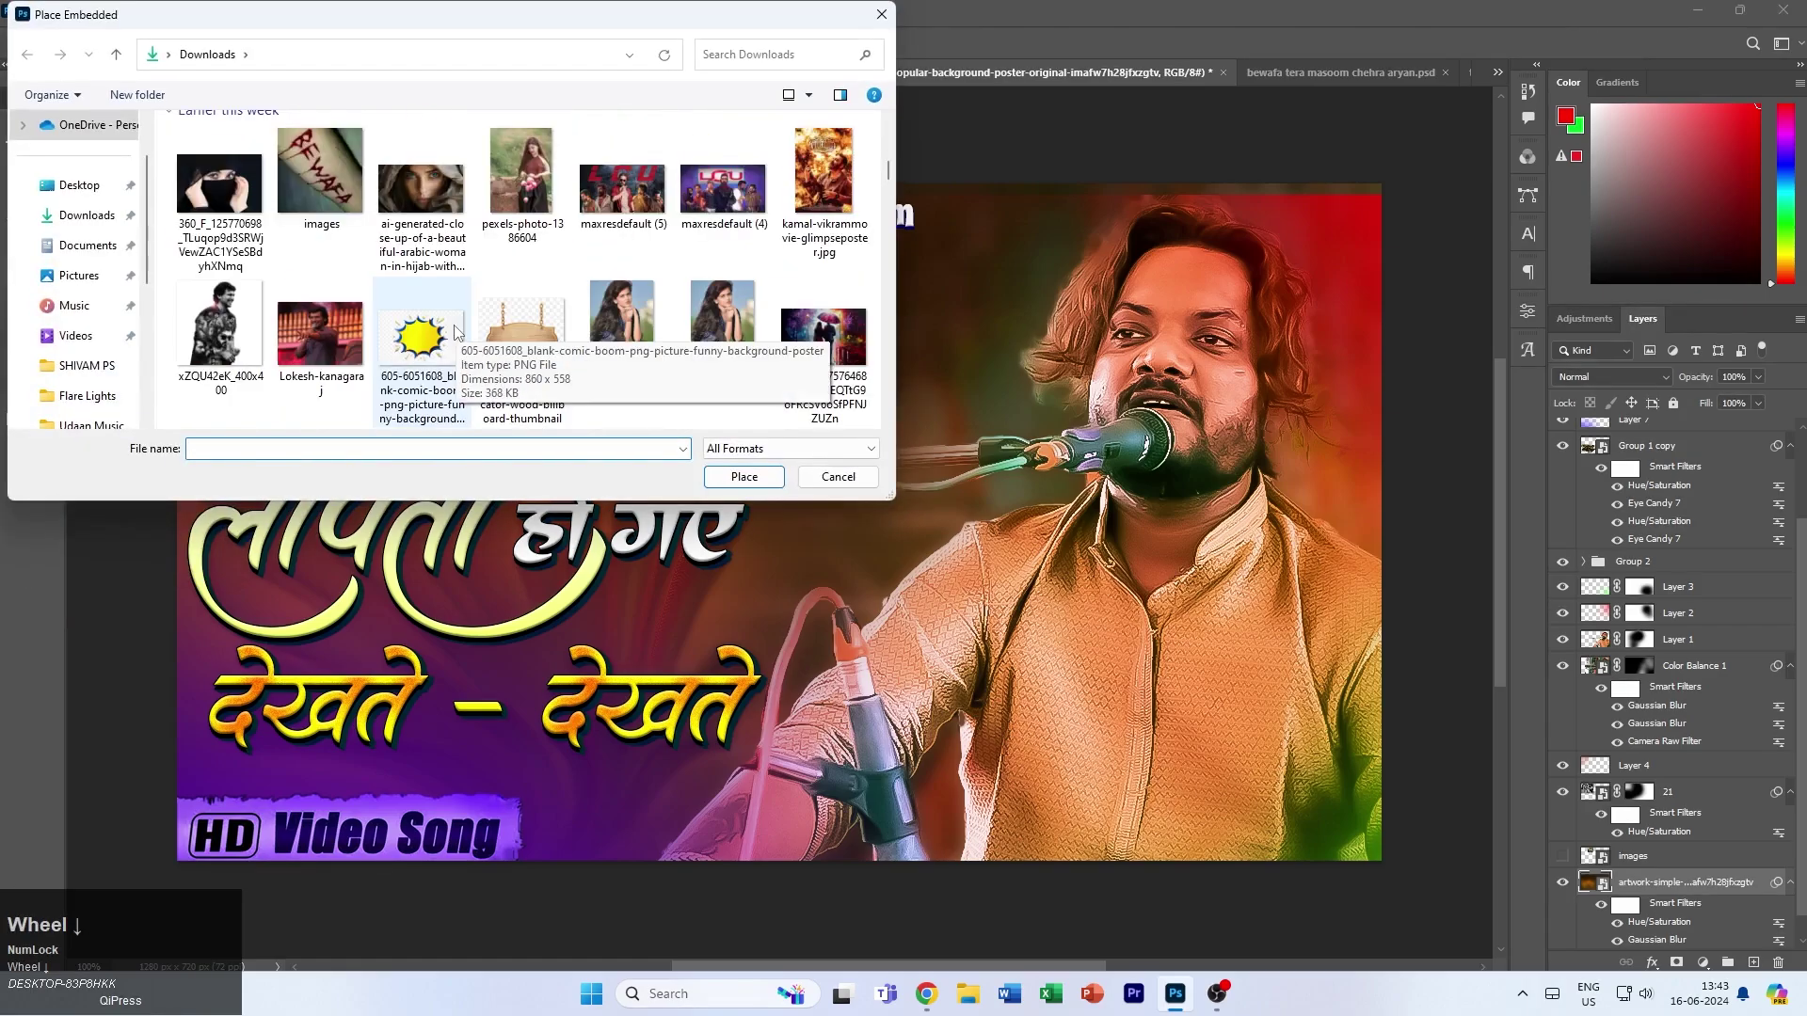
{"action": "scroll", "coordinate": [454, 331], "scroll_direction": "down", "scroll_amount": 2}
{"action": "left_click", "coordinate": [825, 180]}
{"action": "left_click", "coordinate": [743, 477]}
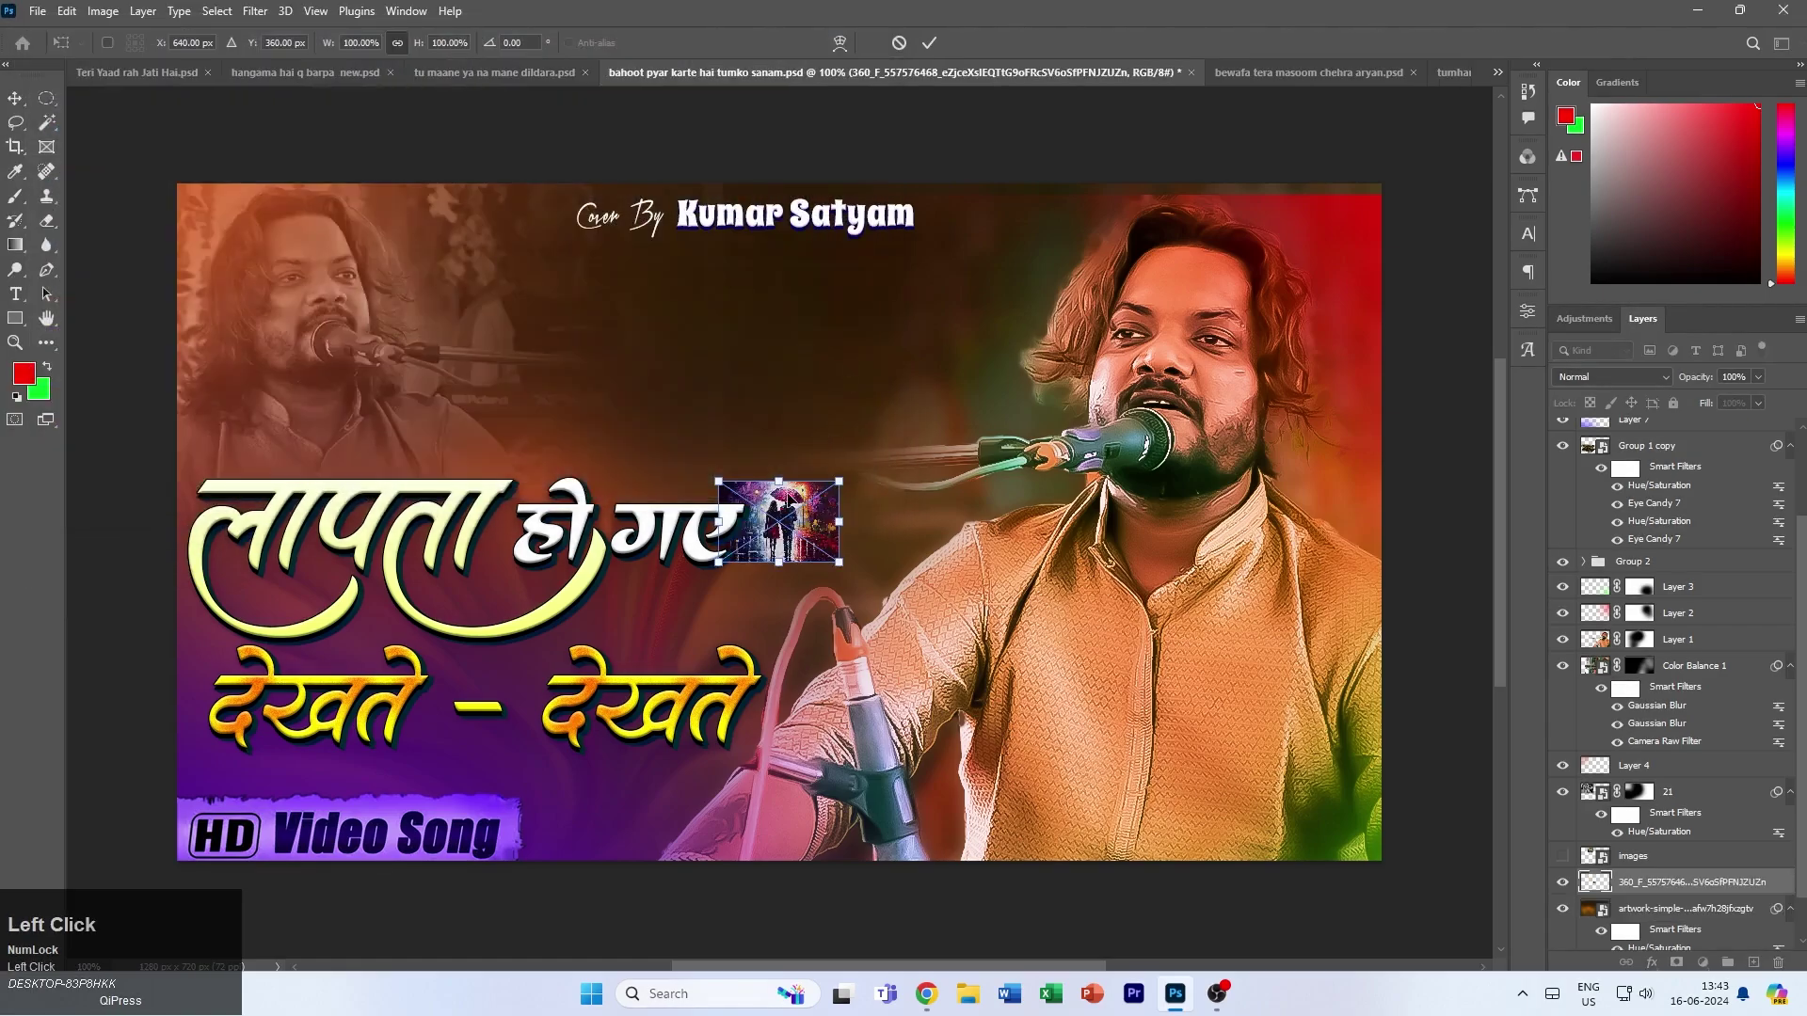
{"action": "left_click_drag", "start_coordinate": [744, 477], "coordinate": [556, 193]}
{"action": "left_click_drag", "start_coordinate": [734, 452], "coordinate": [738, 549]}
{"action": "left_click_drag", "start_coordinate": [958, 377], "coordinate": [1000, 390]}
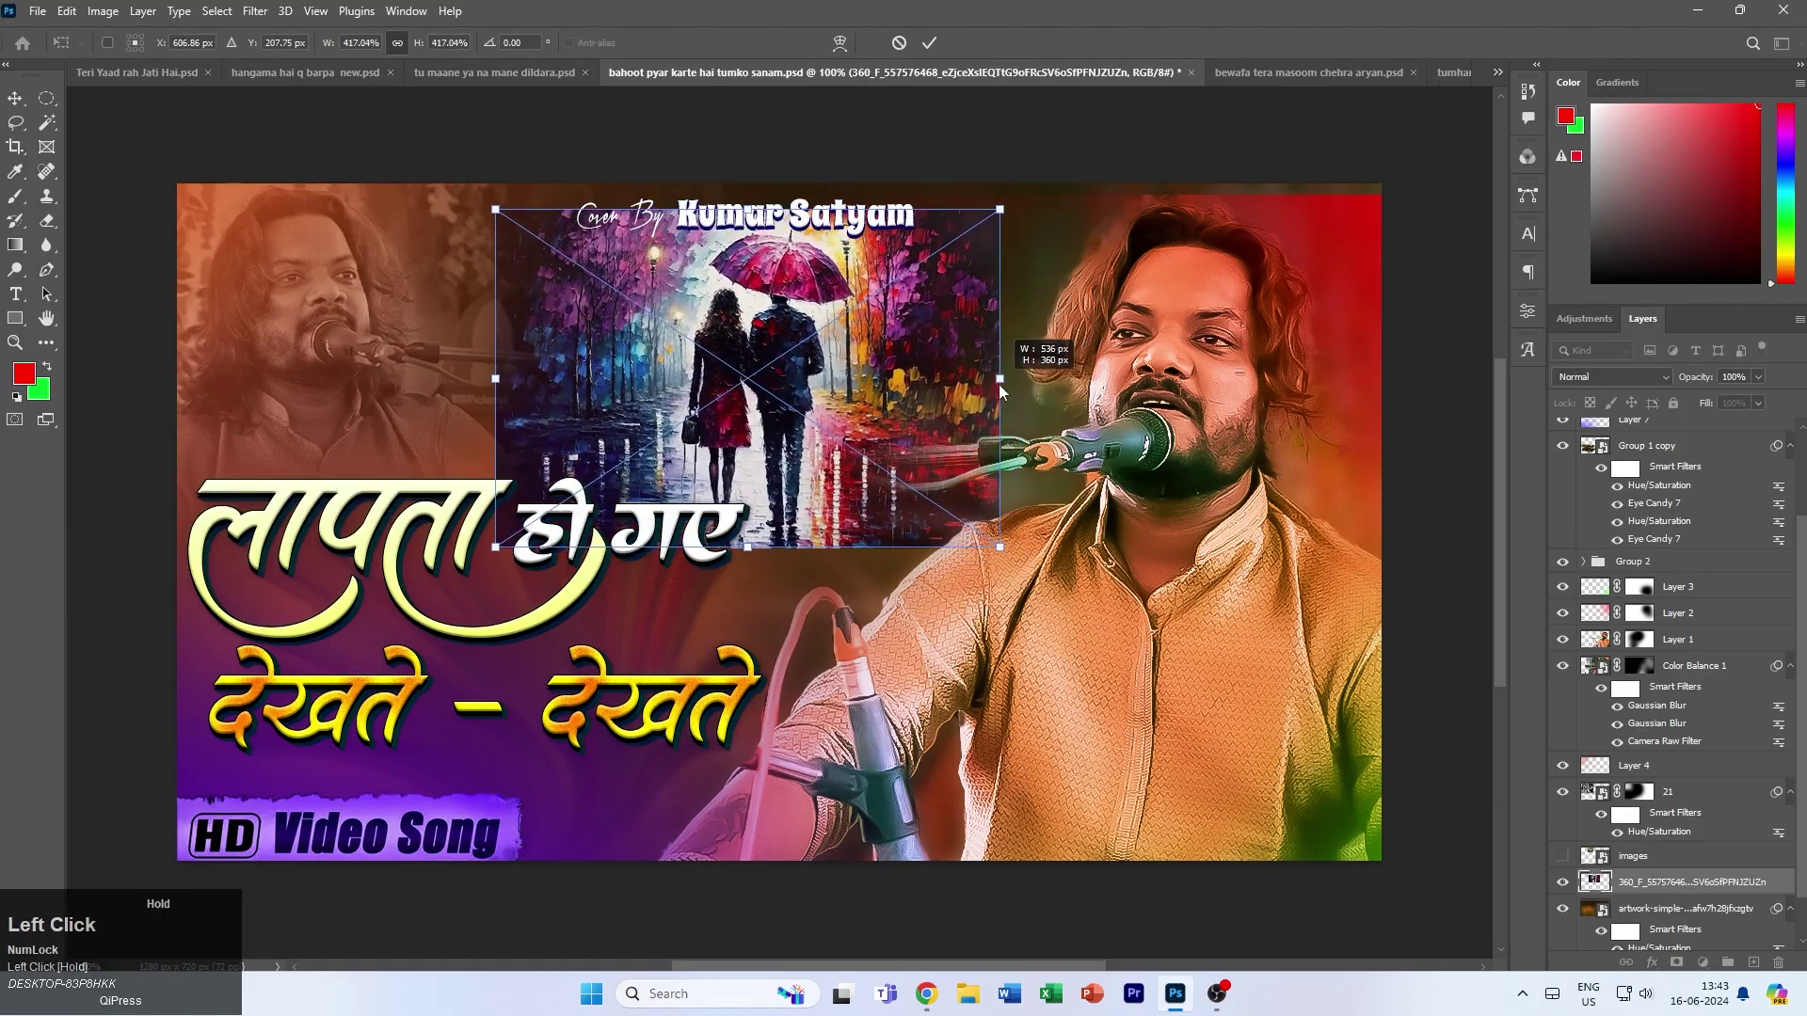
- Compare the design with layer 21 and the umbrella couple picture hidden and shown
{"action": "scroll", "coordinate": [1652, 828], "scroll_direction": "down", "scroll_amount": 2}
{"action": "left_click", "coordinate": [1563, 802]}
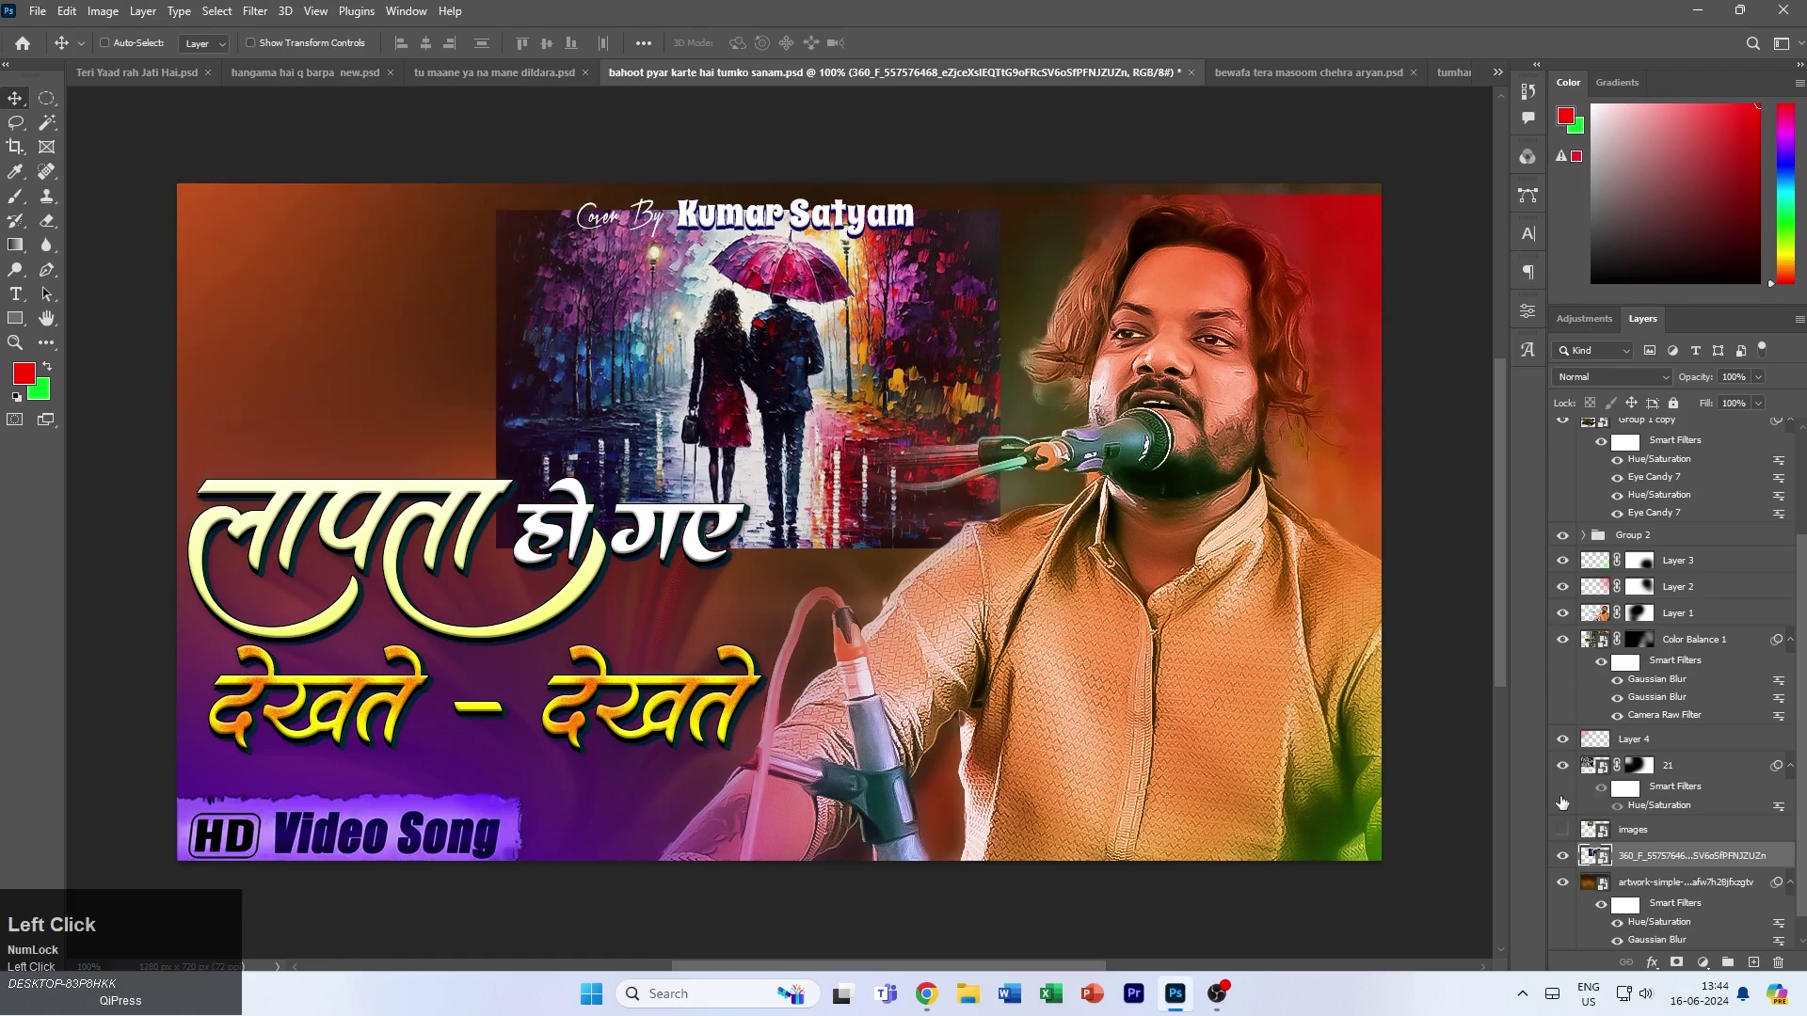
{"action": "left_click", "coordinate": [1559, 828]}
{"action": "left_click", "coordinate": [1559, 828]}
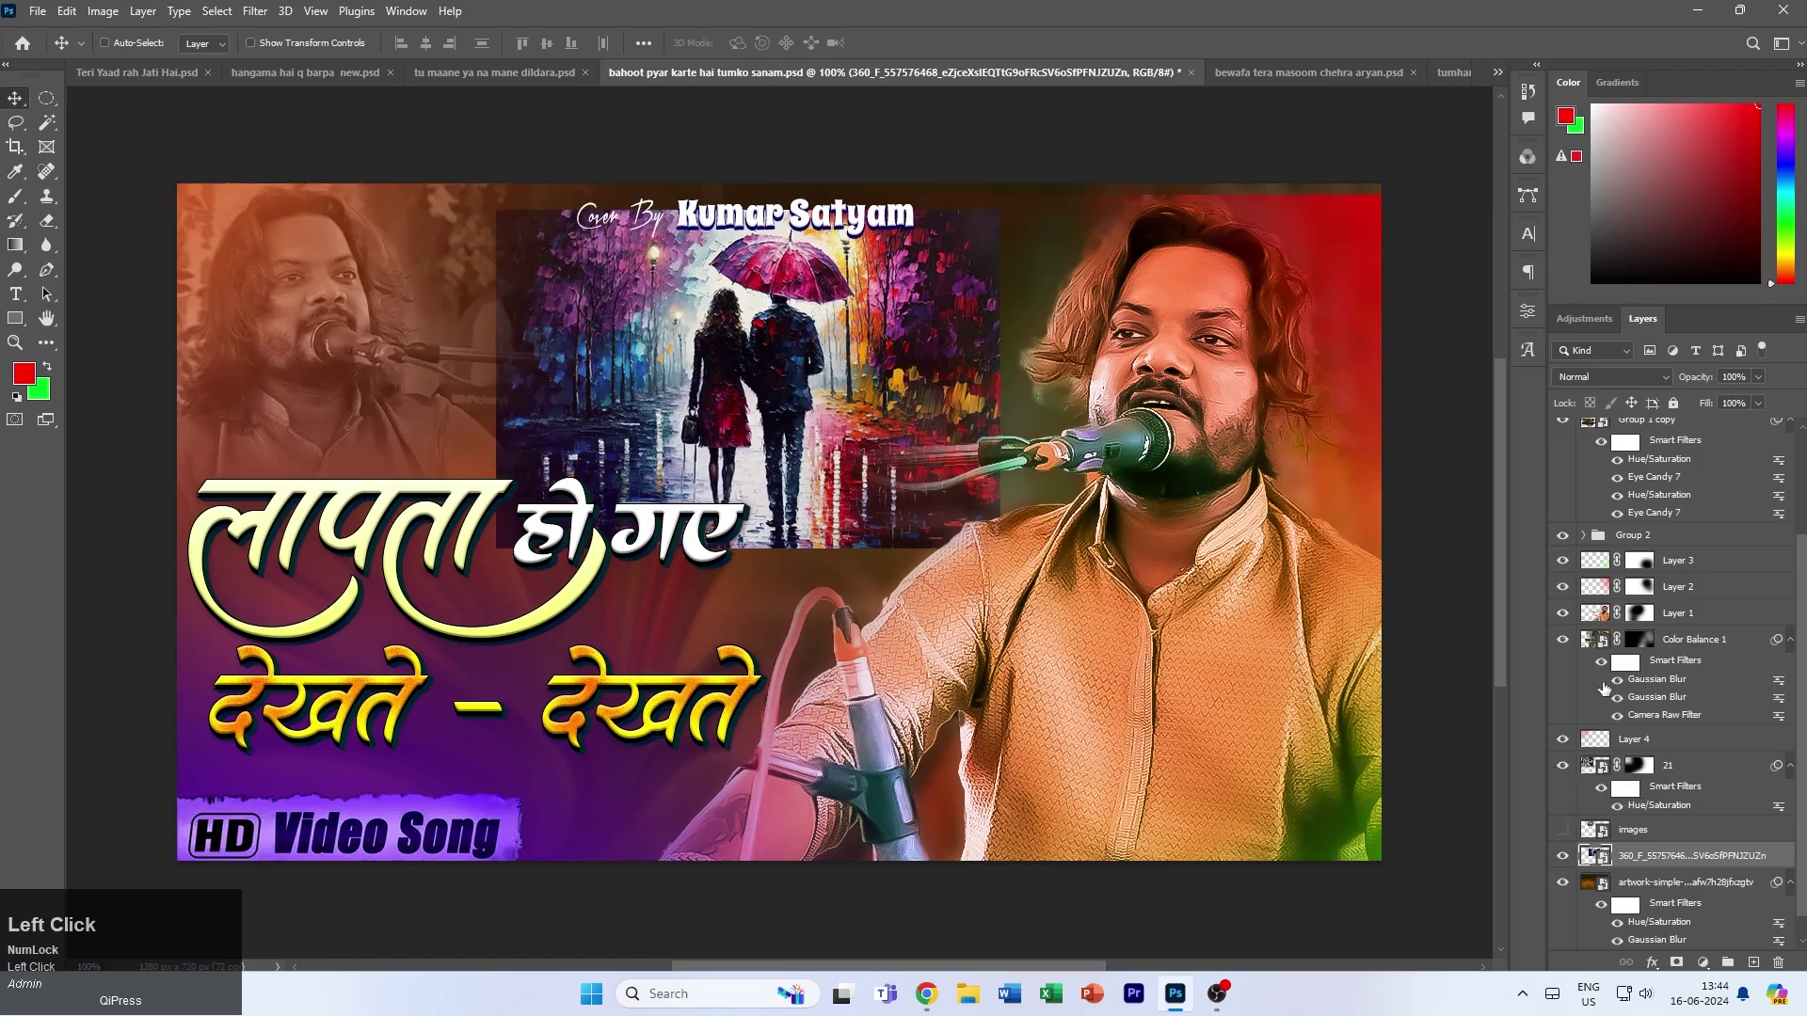
{"action": "left_click", "coordinate": [1562, 830]}
{"action": "left_click", "coordinate": [1562, 830]}
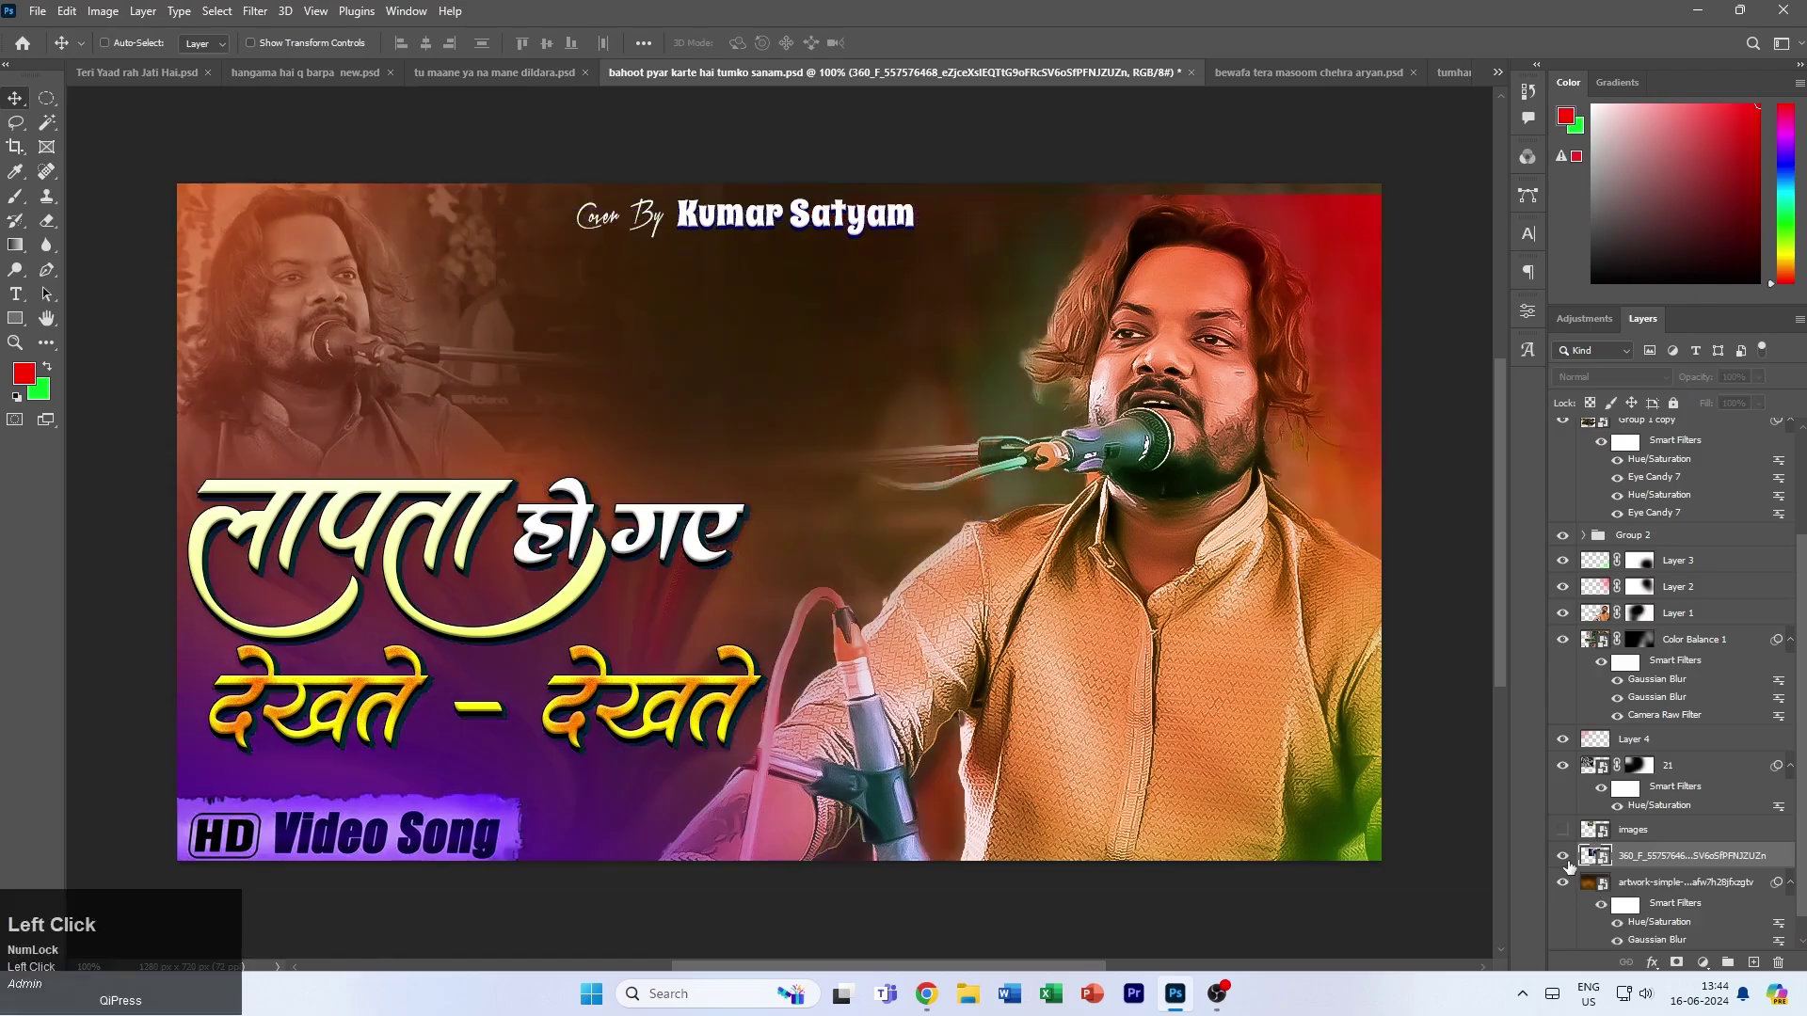
- Add a layer mask to the umbrella couple picture and brush black around its edges to blend it into the background
{"action": "left_click", "coordinate": [1676, 962]}
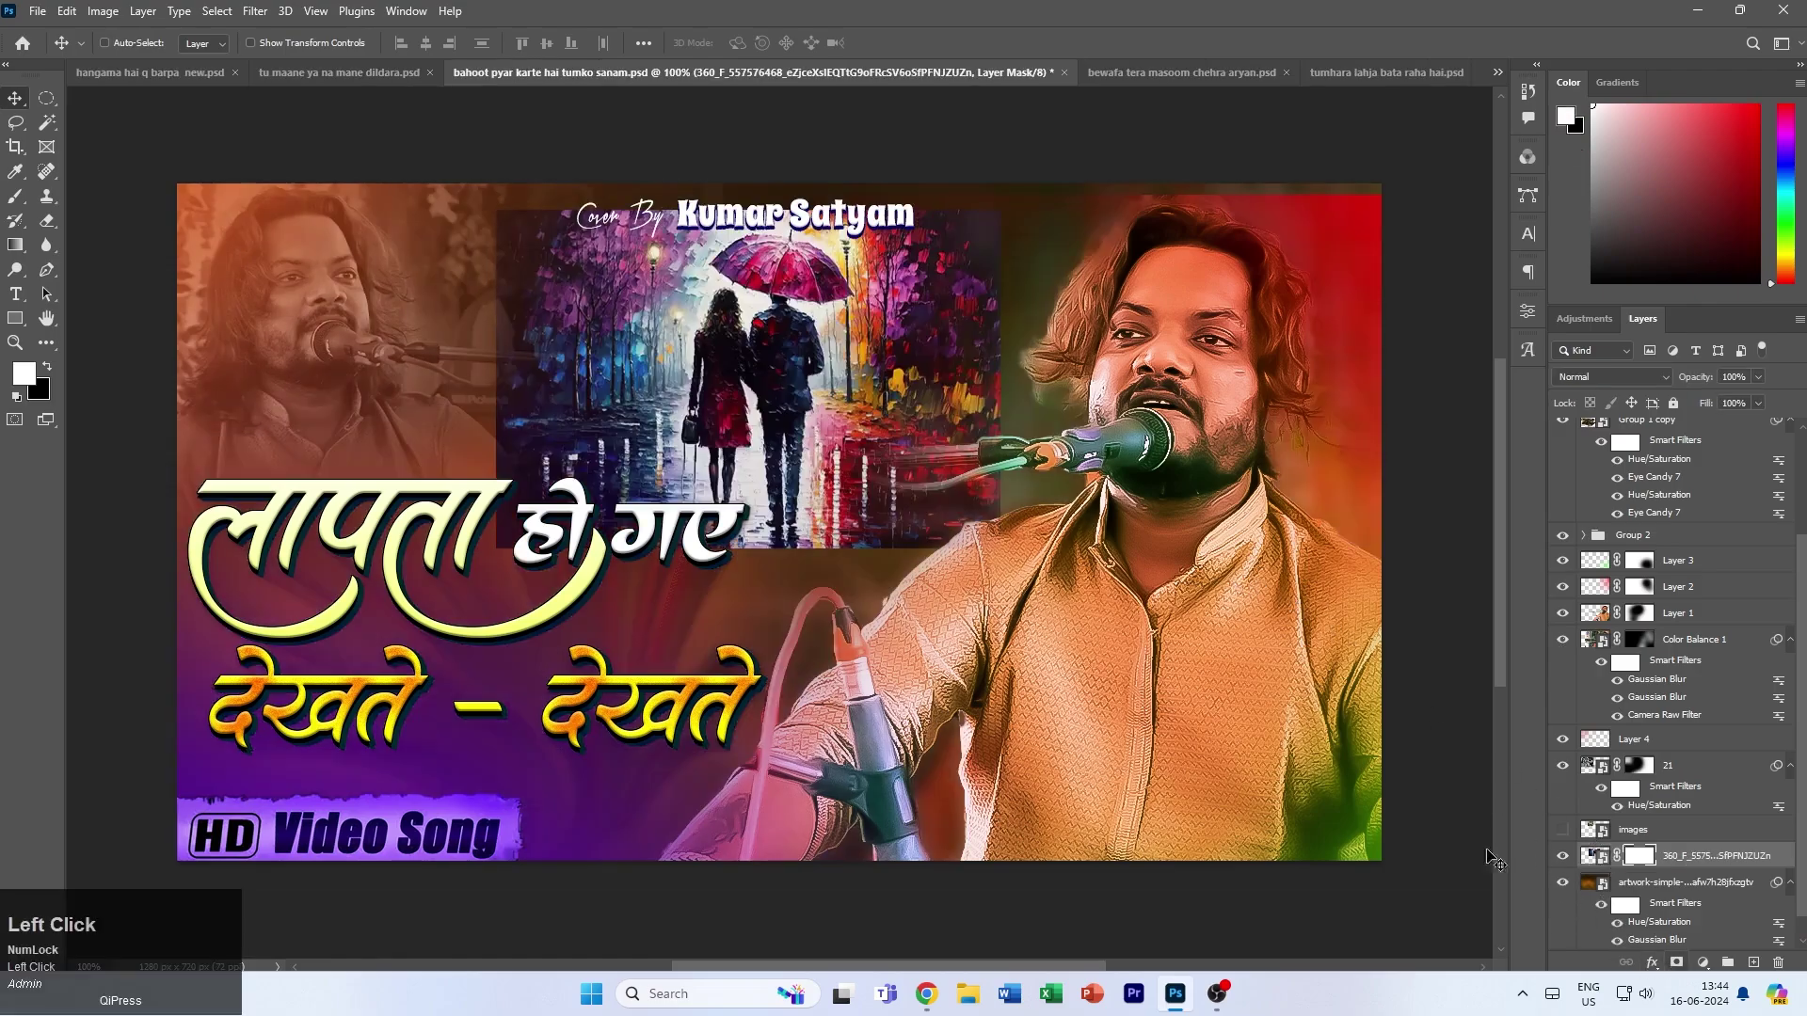
{"action": "left_click", "coordinate": [12, 196]}
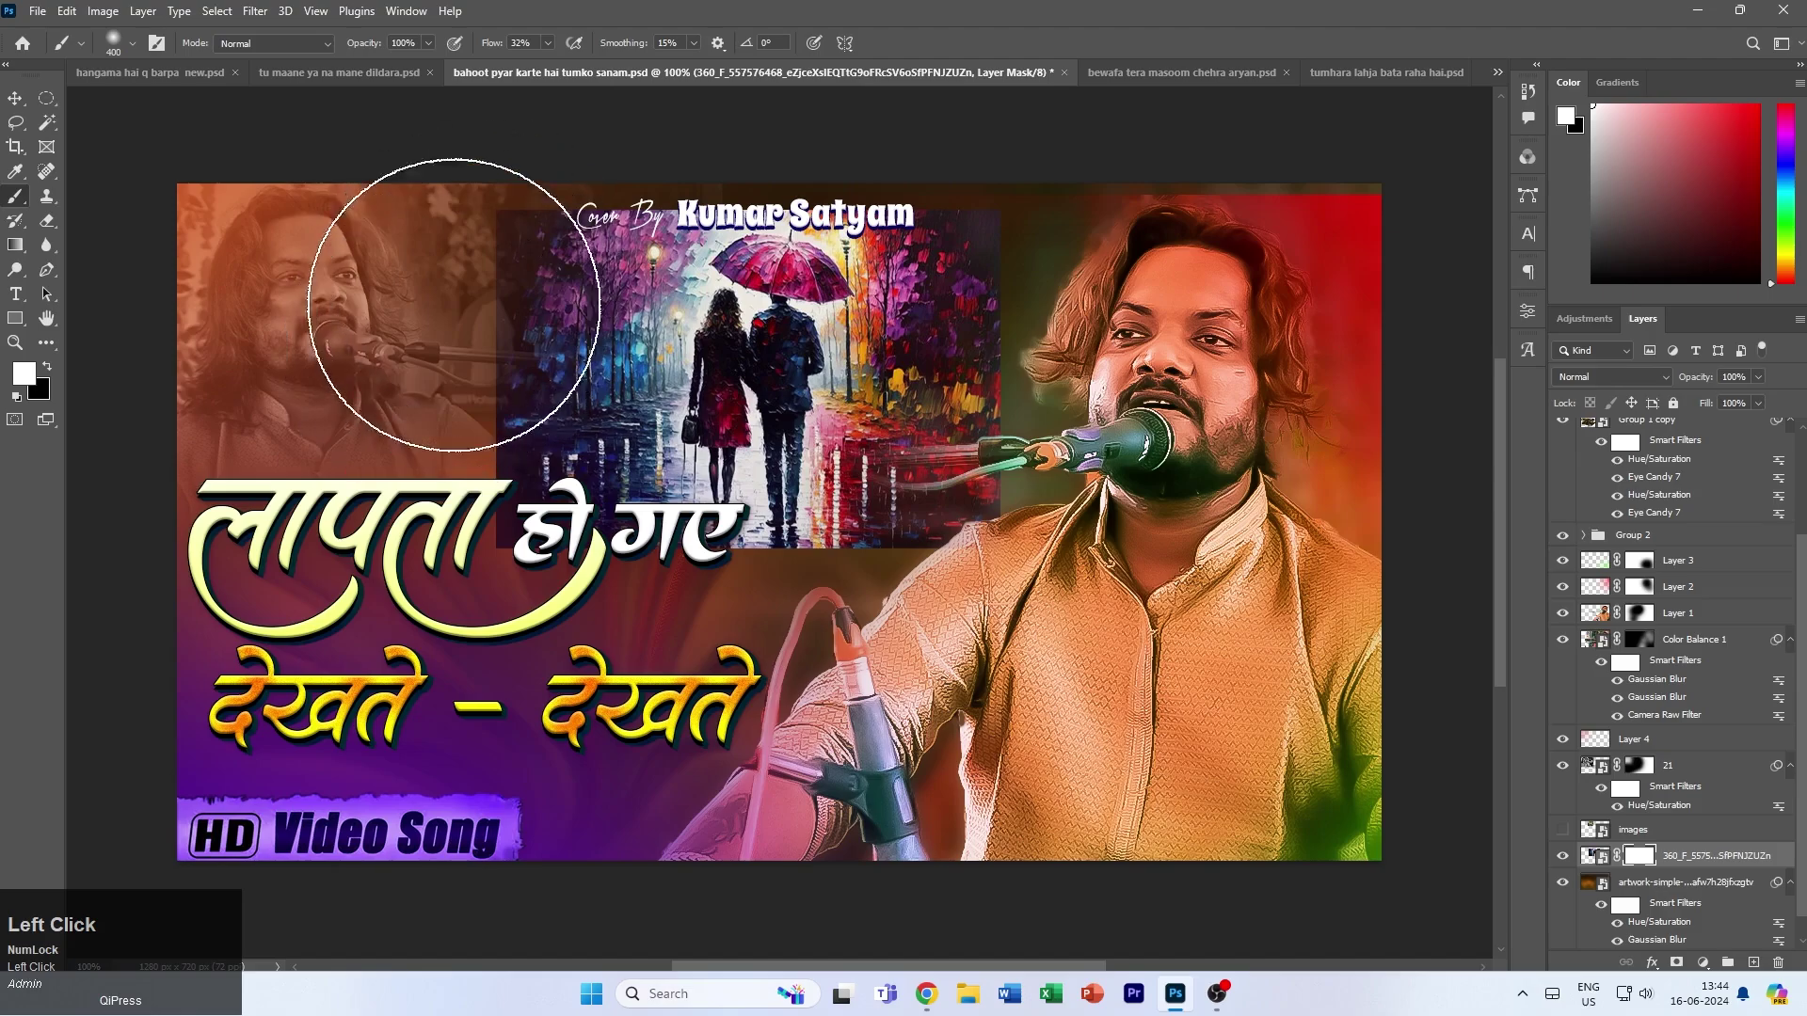
{"action": "key", "text": "x"}
{"action": "mouse_move", "coordinate": [483, 282]}
{"action": "left_mouse_down"}
{"action": "mouse_move", "coordinate": [513, 565]}
{"action": "mouse_move", "coordinate": [461, 473]}
{"action": "mouse_move", "coordinate": [487, 435]}
{"action": "mouse_move", "coordinate": [475, 371]}
{"action": "mouse_move", "coordinate": [509, 507]}
{"action": "mouse_move", "coordinate": [628, 574]}
{"action": "mouse_move", "coordinate": [779, 593]}
{"action": "mouse_move", "coordinate": [702, 616]}
{"action": "mouse_move", "coordinate": [654, 580]}
{"action": "mouse_move", "coordinate": [713, 624]}
{"action": "mouse_move", "coordinate": [687, 660]}
{"action": "mouse_move", "coordinate": [774, 705]}
{"action": "mouse_move", "coordinate": [951, 669]}
{"action": "mouse_move", "coordinate": [995, 614]}
{"action": "mouse_move", "coordinate": [1037, 244]}
{"action": "mouse_move", "coordinate": [1002, 421]}
{"action": "mouse_move", "coordinate": [1030, 480]}
{"action": "mouse_move", "coordinate": [764, 612]}
{"action": "mouse_move", "coordinate": [1014, 567]}
{"action": "mouse_move", "coordinate": [1045, 179]}
{"action": "mouse_move", "coordinate": [845, 169]}
{"action": "mouse_move", "coordinate": [633, 197]}
{"action": "mouse_move", "coordinate": [1001, 135]}
{"action": "mouse_move", "coordinate": [606, 112]}
{"action": "mouse_move", "coordinate": [981, 125]}
{"action": "mouse_move", "coordinate": [825, 137]}
{"action": "mouse_move", "coordinate": [1062, 64]}
{"action": "mouse_move", "coordinate": [912, 268]}
{"action": "mouse_move", "coordinate": [737, 359]}
{"action": "mouse_move", "coordinate": [838, 381]}
{"action": "mouse_move", "coordinate": [891, 426]}
{"action": "mouse_move", "coordinate": [1040, 297]}
{"action": "mouse_move", "coordinate": [1014, 486]}
{"action": "mouse_move", "coordinate": [1092, 189]}
{"action": "mouse_move", "coordinate": [1016, 465]}
{"action": "mouse_move", "coordinate": [1067, 501]}
{"action": "mouse_move", "coordinate": [925, 628]}
{"action": "mouse_move", "coordinate": [1112, 432]}
{"action": "mouse_move", "coordinate": [1077, 298]}
{"action": "mouse_move", "coordinate": [1096, 230]}
{"action": "mouse_move", "coordinate": [677, 220]}
{"action": "mouse_move", "coordinate": [617, 280]}
{"action": "mouse_move", "coordinate": [659, 276]}
{"action": "mouse_move", "coordinate": [743, 353]}
{"action": "mouse_move", "coordinate": [663, 311]}
{"action": "mouse_move", "coordinate": [687, 304]}
{"action": "mouse_move", "coordinate": [601, 200]}
{"action": "mouse_move", "coordinate": [1051, 221]}
{"action": "mouse_move", "coordinate": [974, 471]}
{"action": "mouse_move", "coordinate": [944, 437]}
{"action": "mouse_move", "coordinate": [1070, 276]}
{"action": "mouse_move", "coordinate": [1096, 461]}
{"action": "mouse_move", "coordinate": [1117, 307]}
{"action": "mouse_move", "coordinate": [1089, 520]}
{"action": "mouse_move", "coordinate": [1121, 455]}
{"action": "mouse_move", "coordinate": [1099, 508]}
{"action": "mouse_move", "coordinate": [1050, 345]}
{"action": "left_mouse_up"}
{"action": "key", "text": "x"}
{"action": "key", "text": "x"}
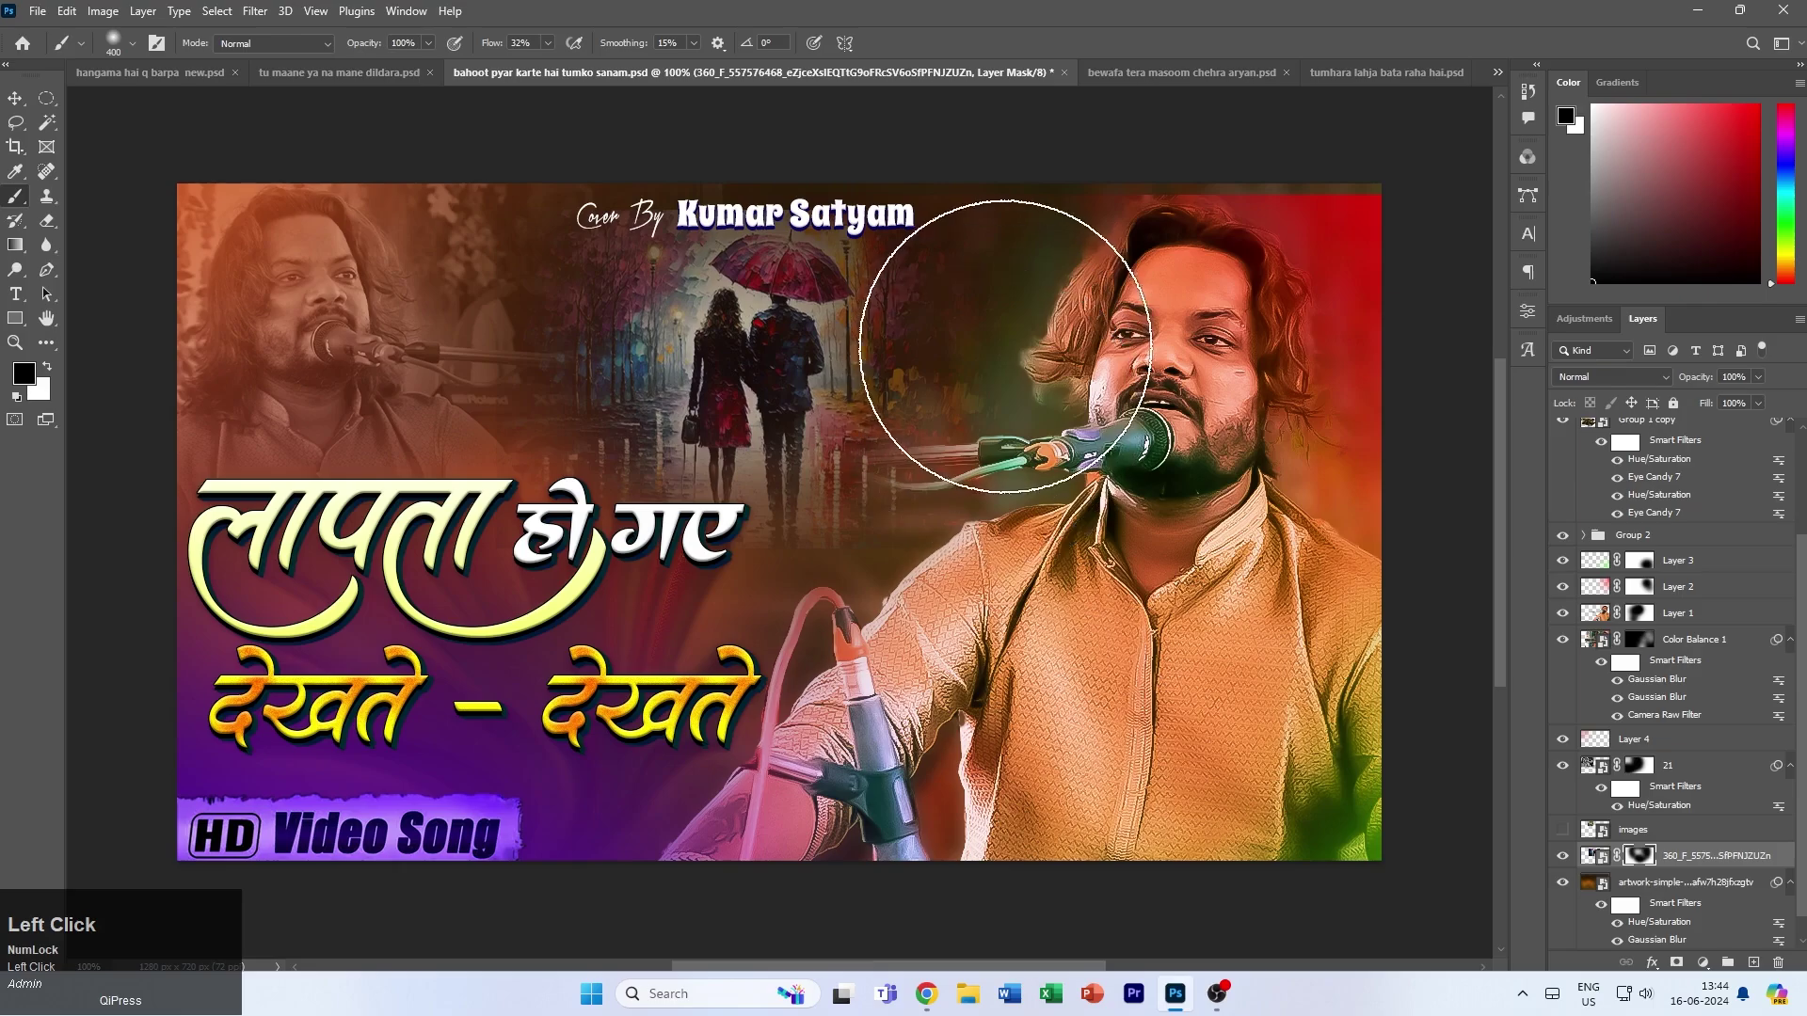
- Brush white on the Color Balance 1 layer's mask to reveal more of the blurred backdrop around the large singer
{"action": "scroll", "coordinate": [1642, 855], "scroll_direction": "down", "scroll_amount": 1}
{"action": "scroll", "coordinate": [1577, 661], "scroll_direction": "up", "scroll_amount": 1}
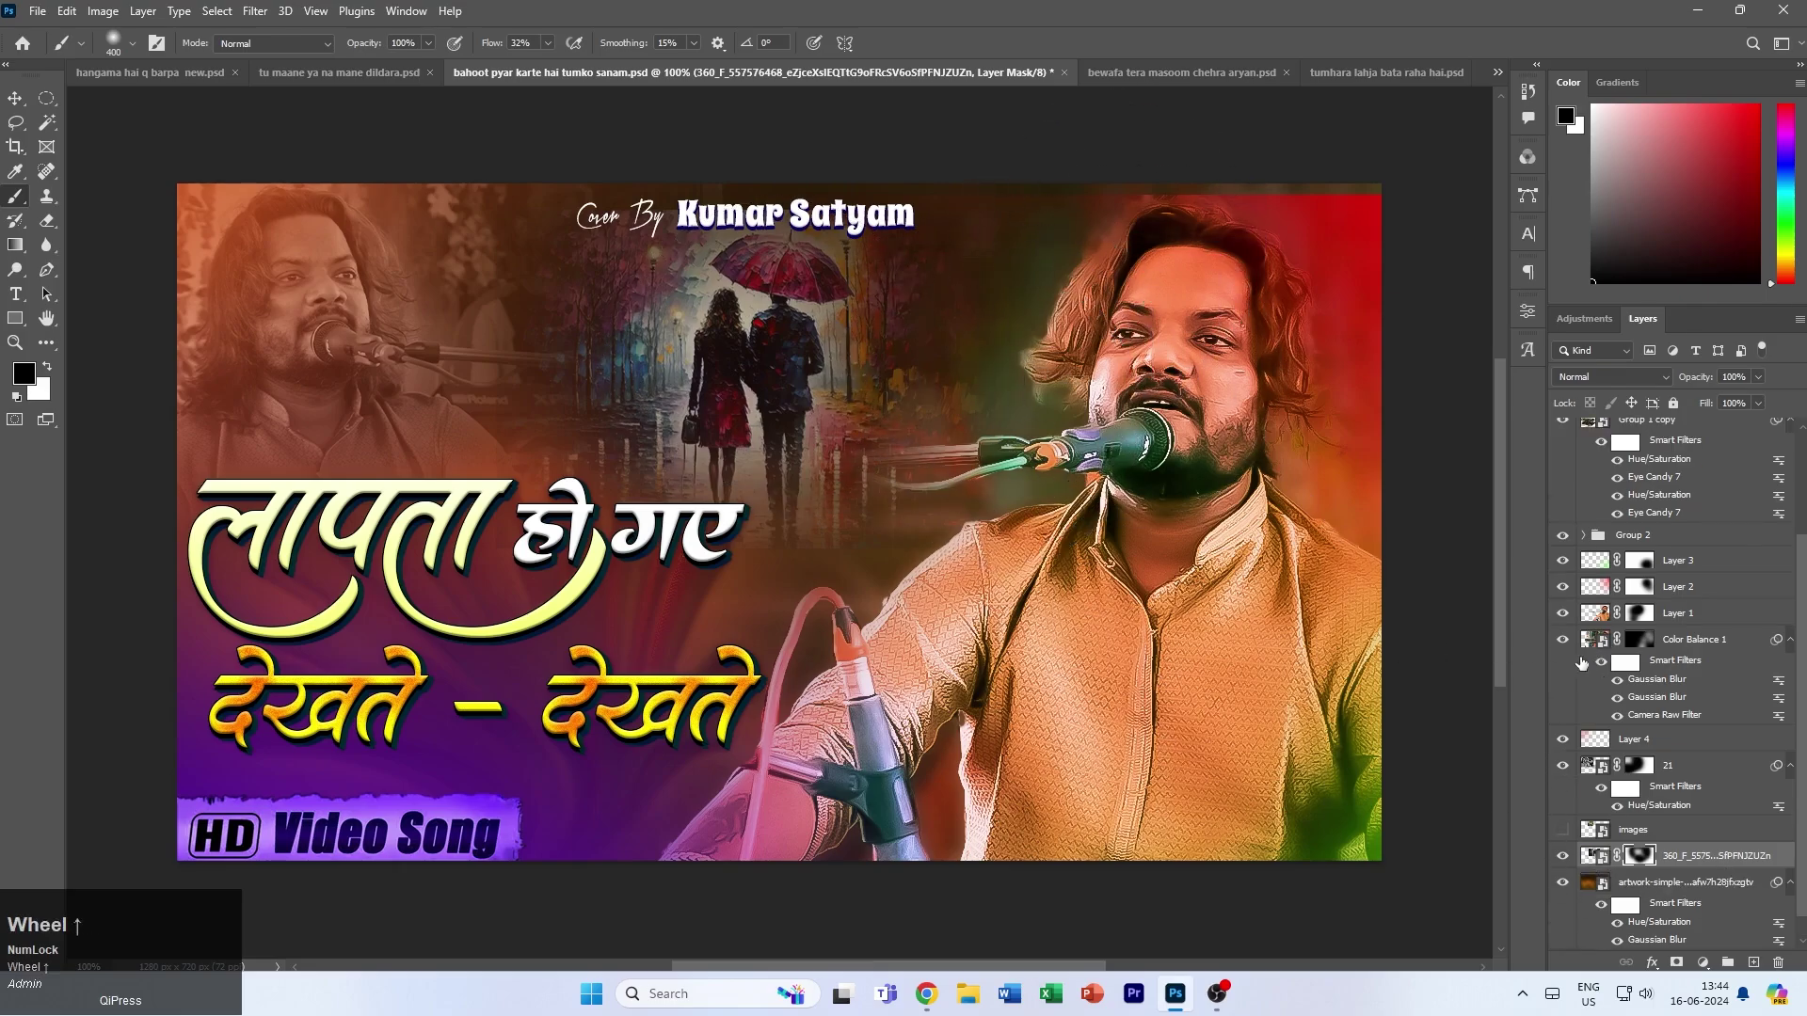
{"action": "left_click", "coordinate": [1562, 639]}
{"action": "left_click", "coordinate": [1563, 639]}
{"action": "left_click", "coordinate": [1562, 639]}
{"action": "left_click", "coordinate": [1649, 641]}
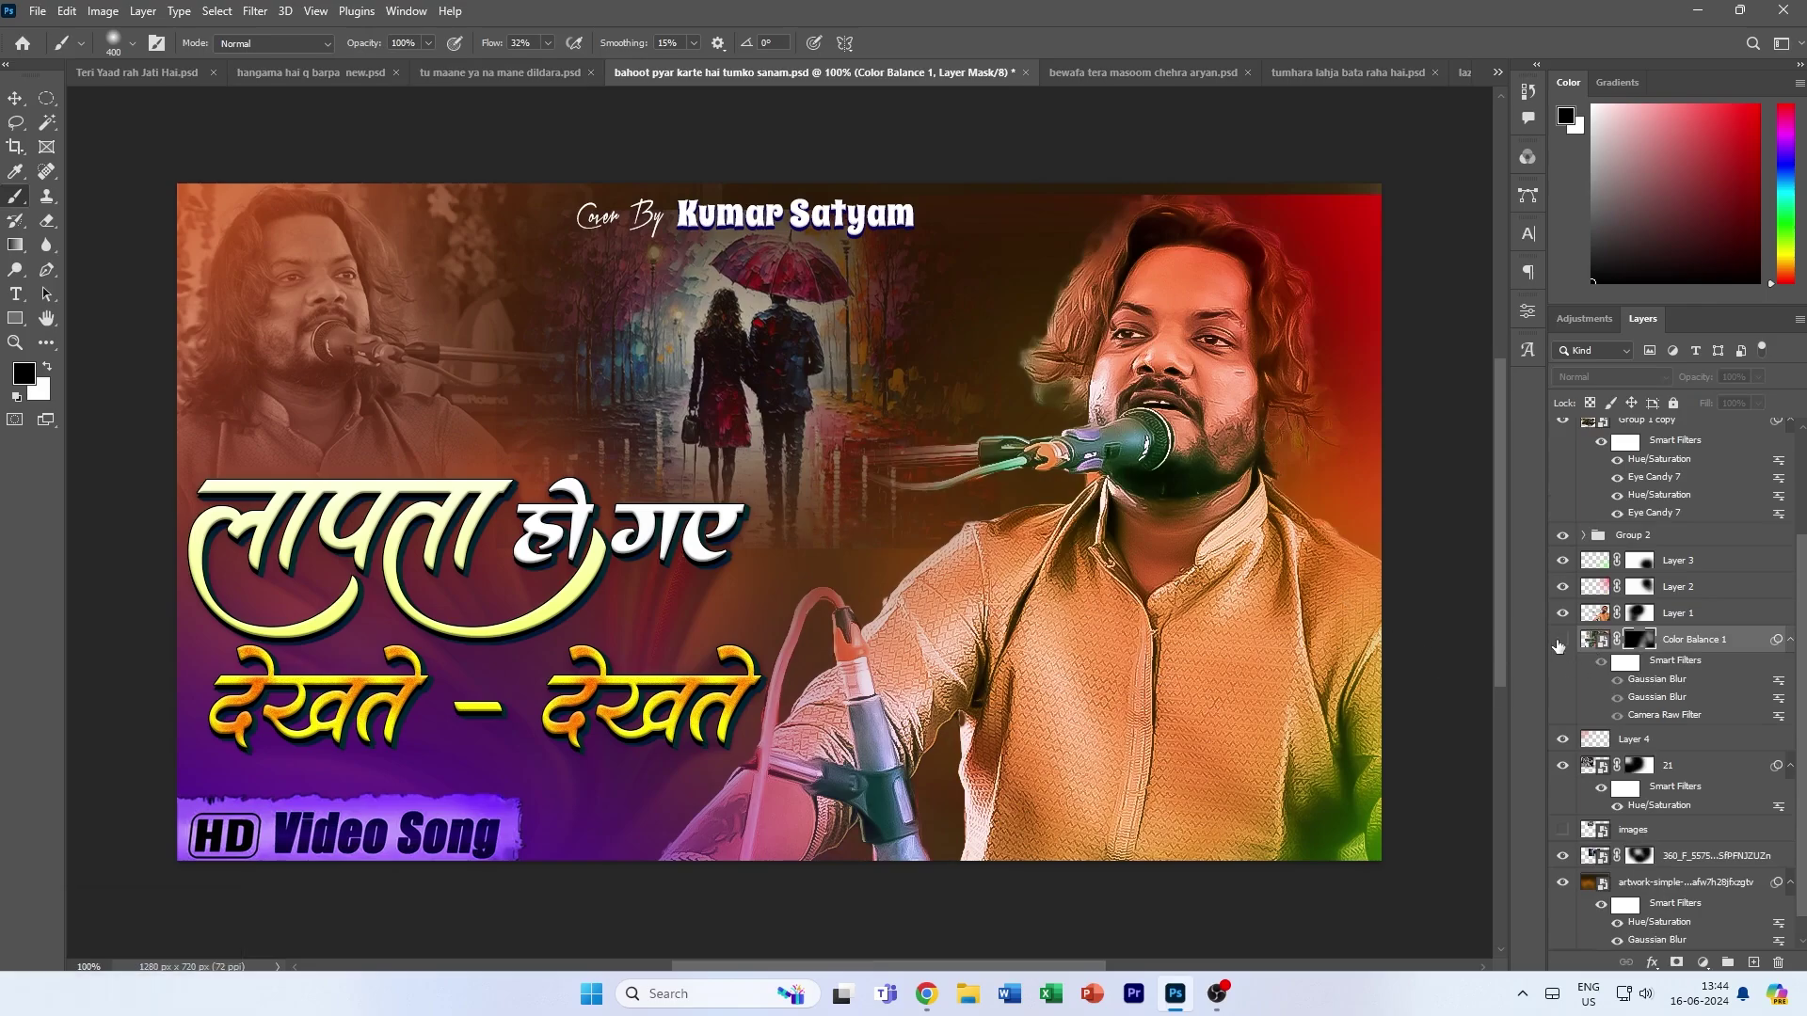
{"action": "left_click", "coordinate": [1562, 640]}
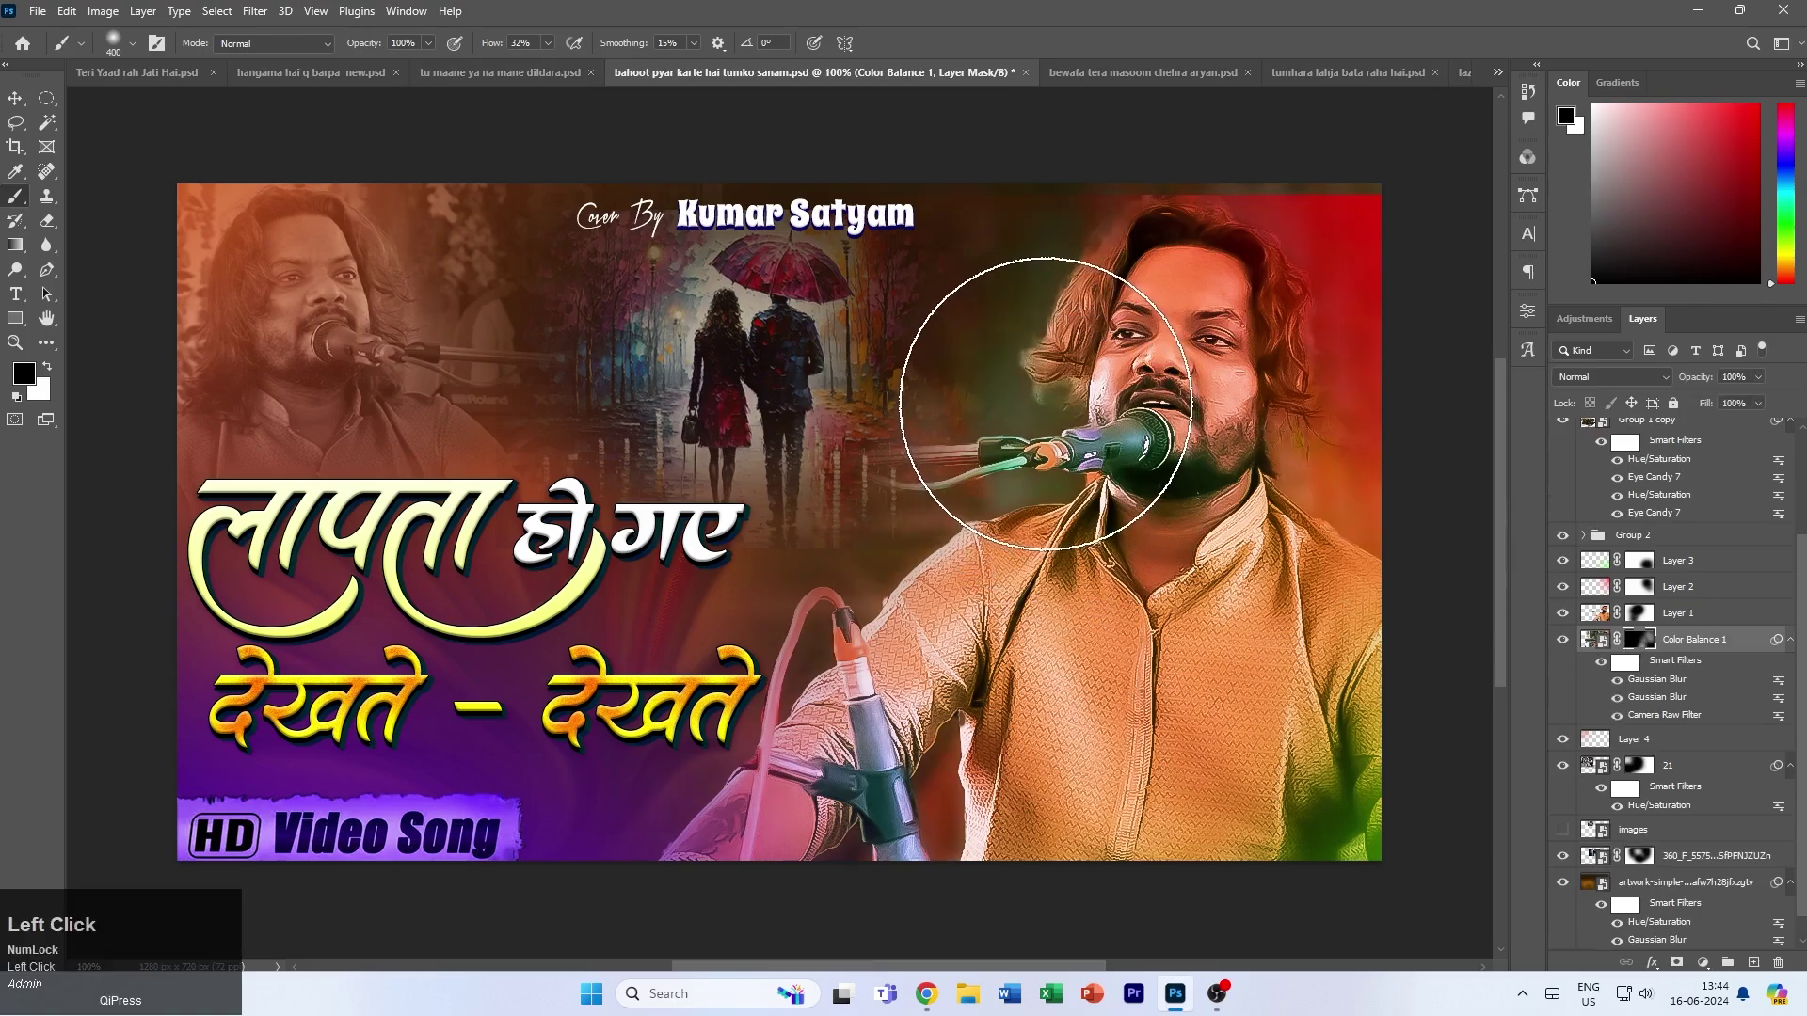
{"action": "key", "text": "x"}
{"action": "mouse_move", "coordinate": [1031, 340]}
{"action": "left_mouse_down"}
{"action": "mouse_move", "coordinate": [1016, 302]}
{"action": "mouse_move", "coordinate": [1045, 311]}
{"action": "left_mouse_up"}
{"action": "key", "text": "x"}
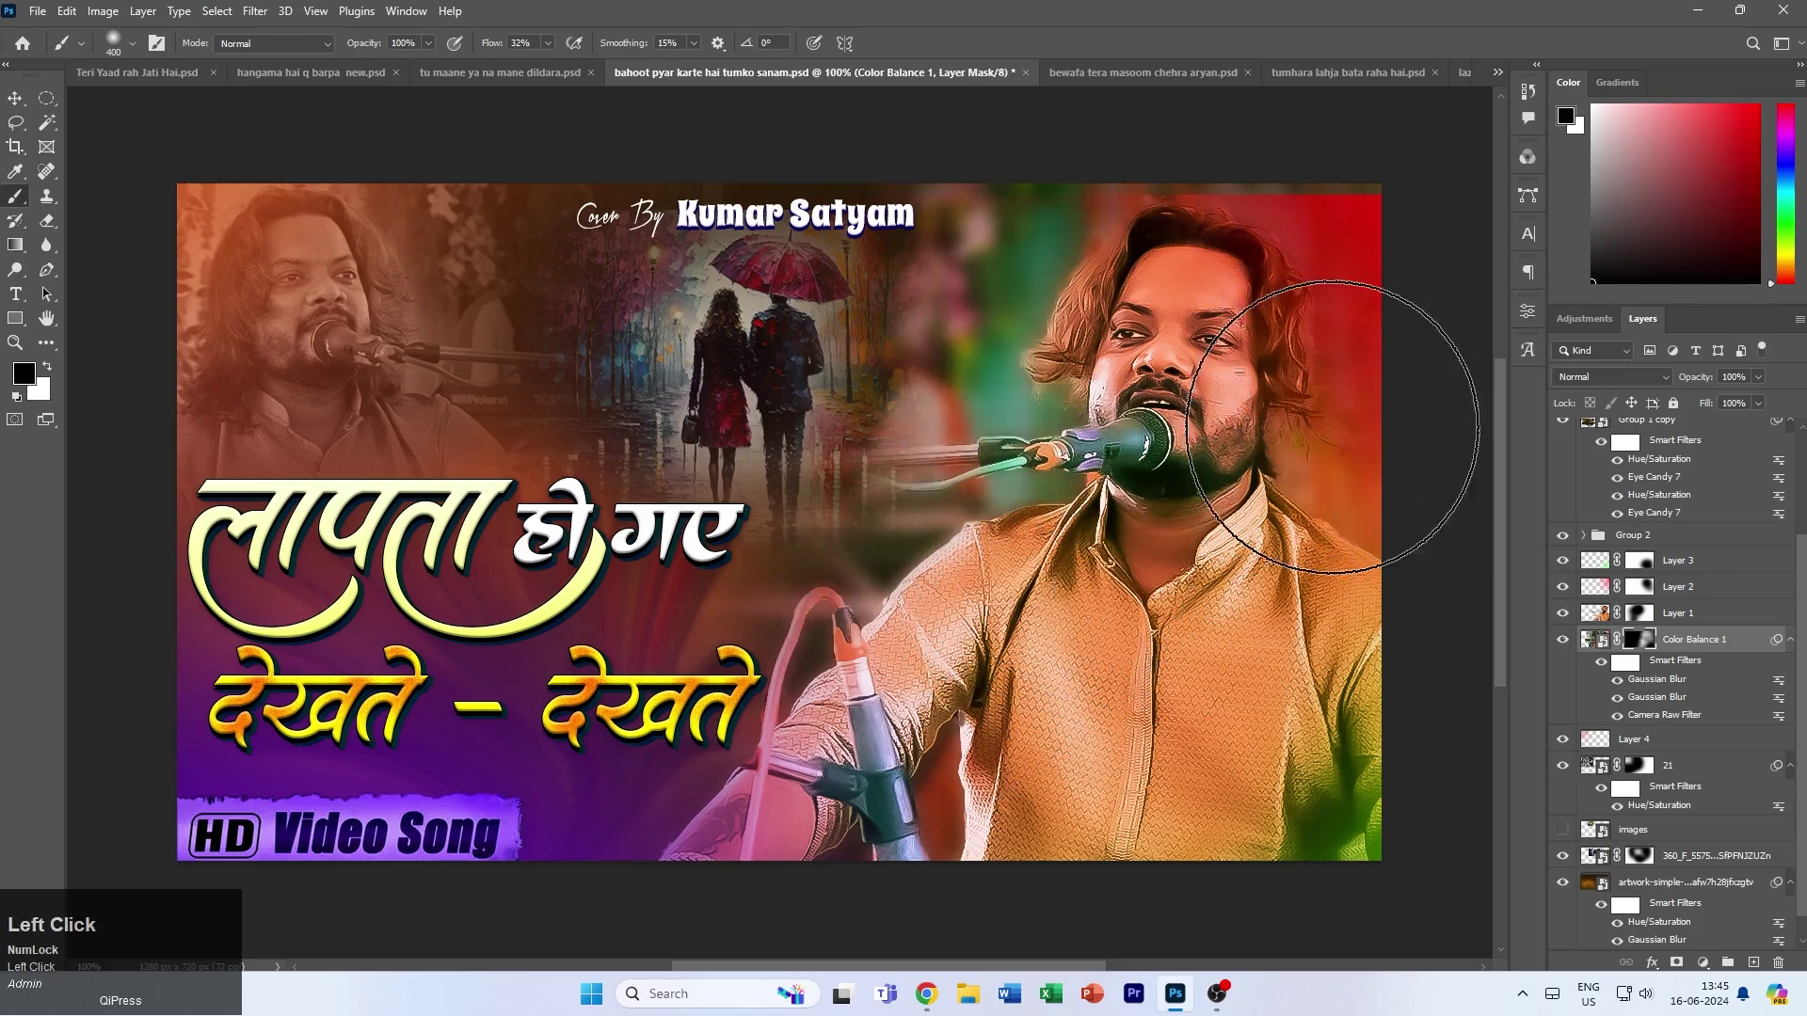
- Show the hidden images layer with the BEWAFA arm picture and move it down to the lower edge of the artwork
{"action": "left_click", "coordinate": [1681, 589]}
{"action": "left_click", "coordinate": [15, 98]}
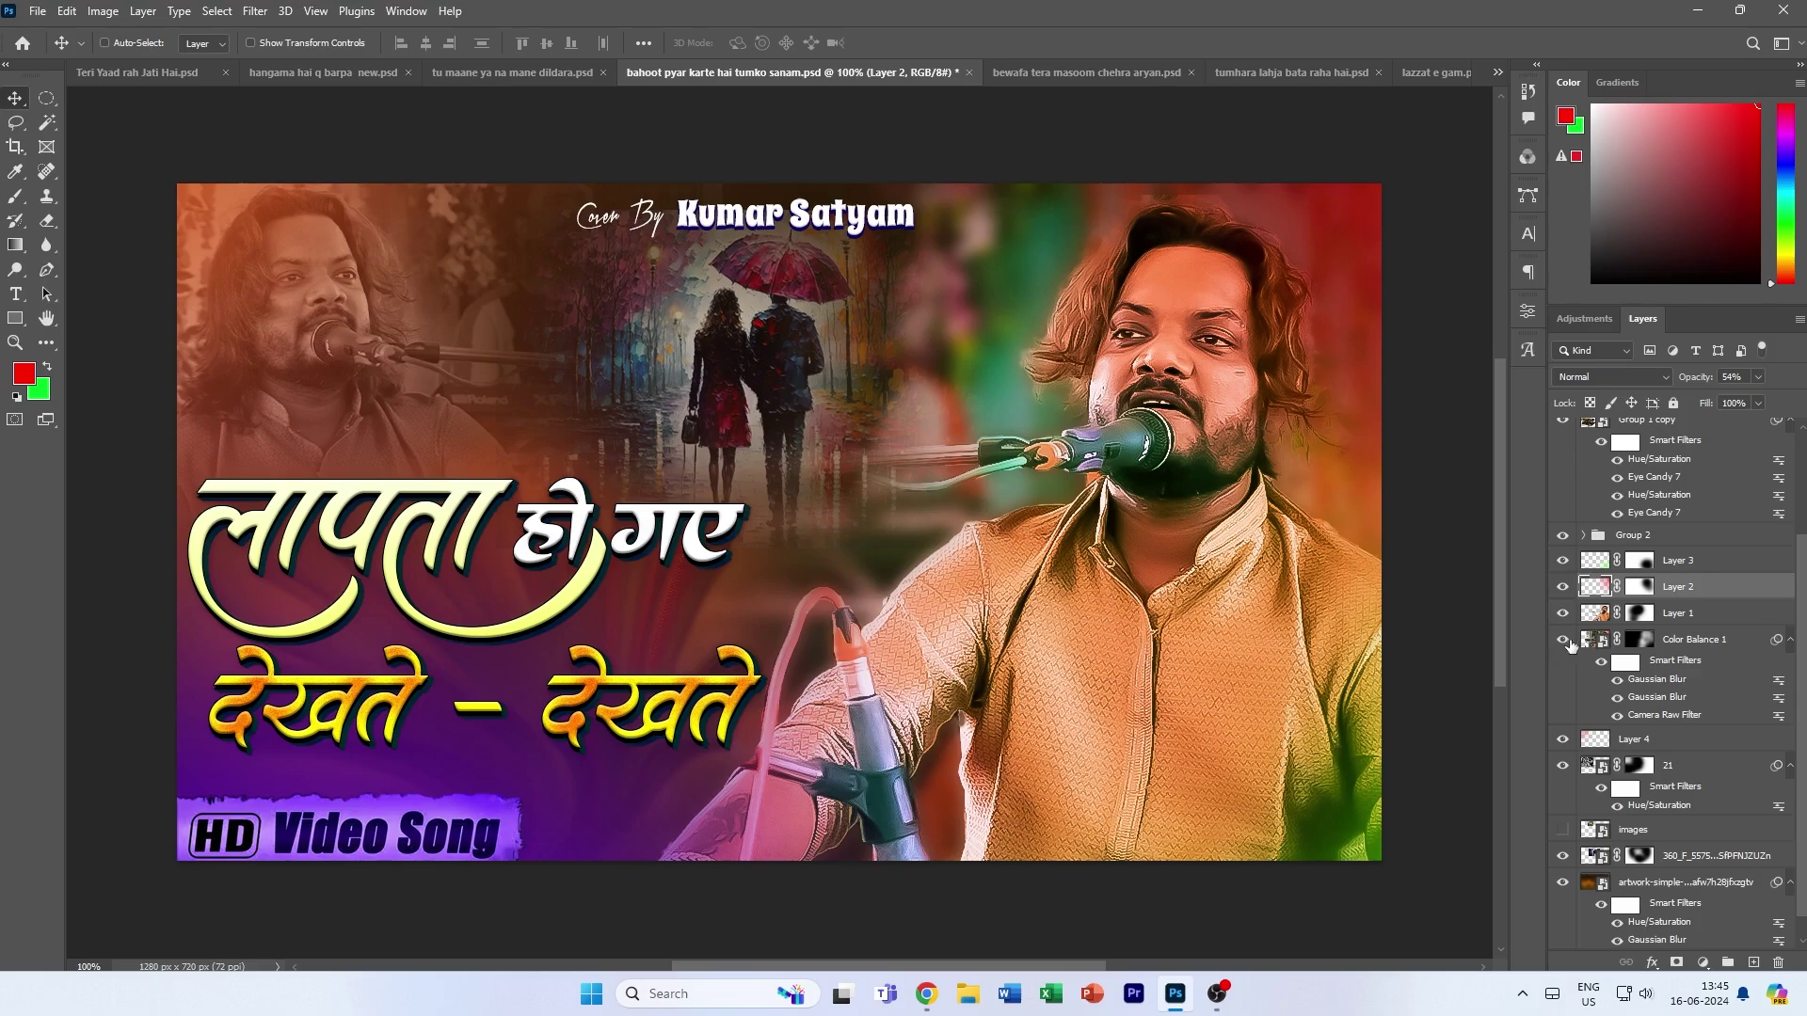
{"action": "left_click", "coordinate": [1562, 832]}
{"action": "left_click", "coordinate": [1634, 835]}
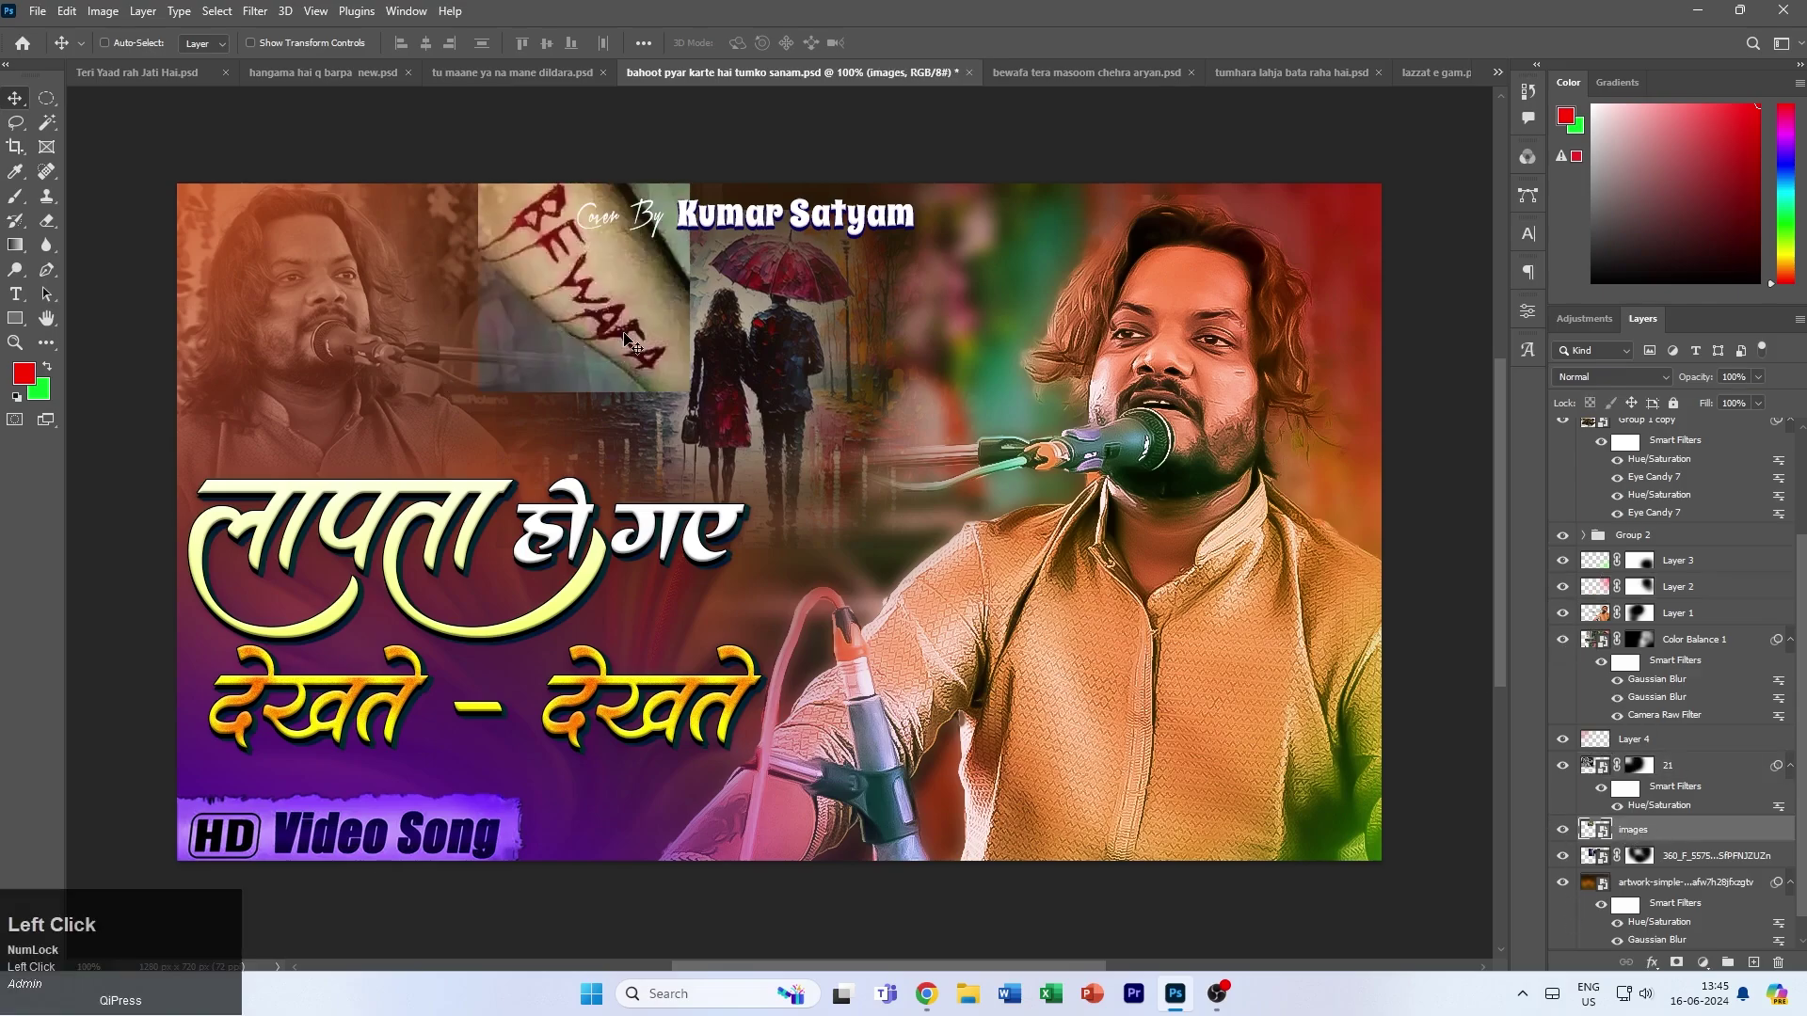
{"action": "left_click_drag", "start_coordinate": [623, 333], "coordinate": [567, 329]}
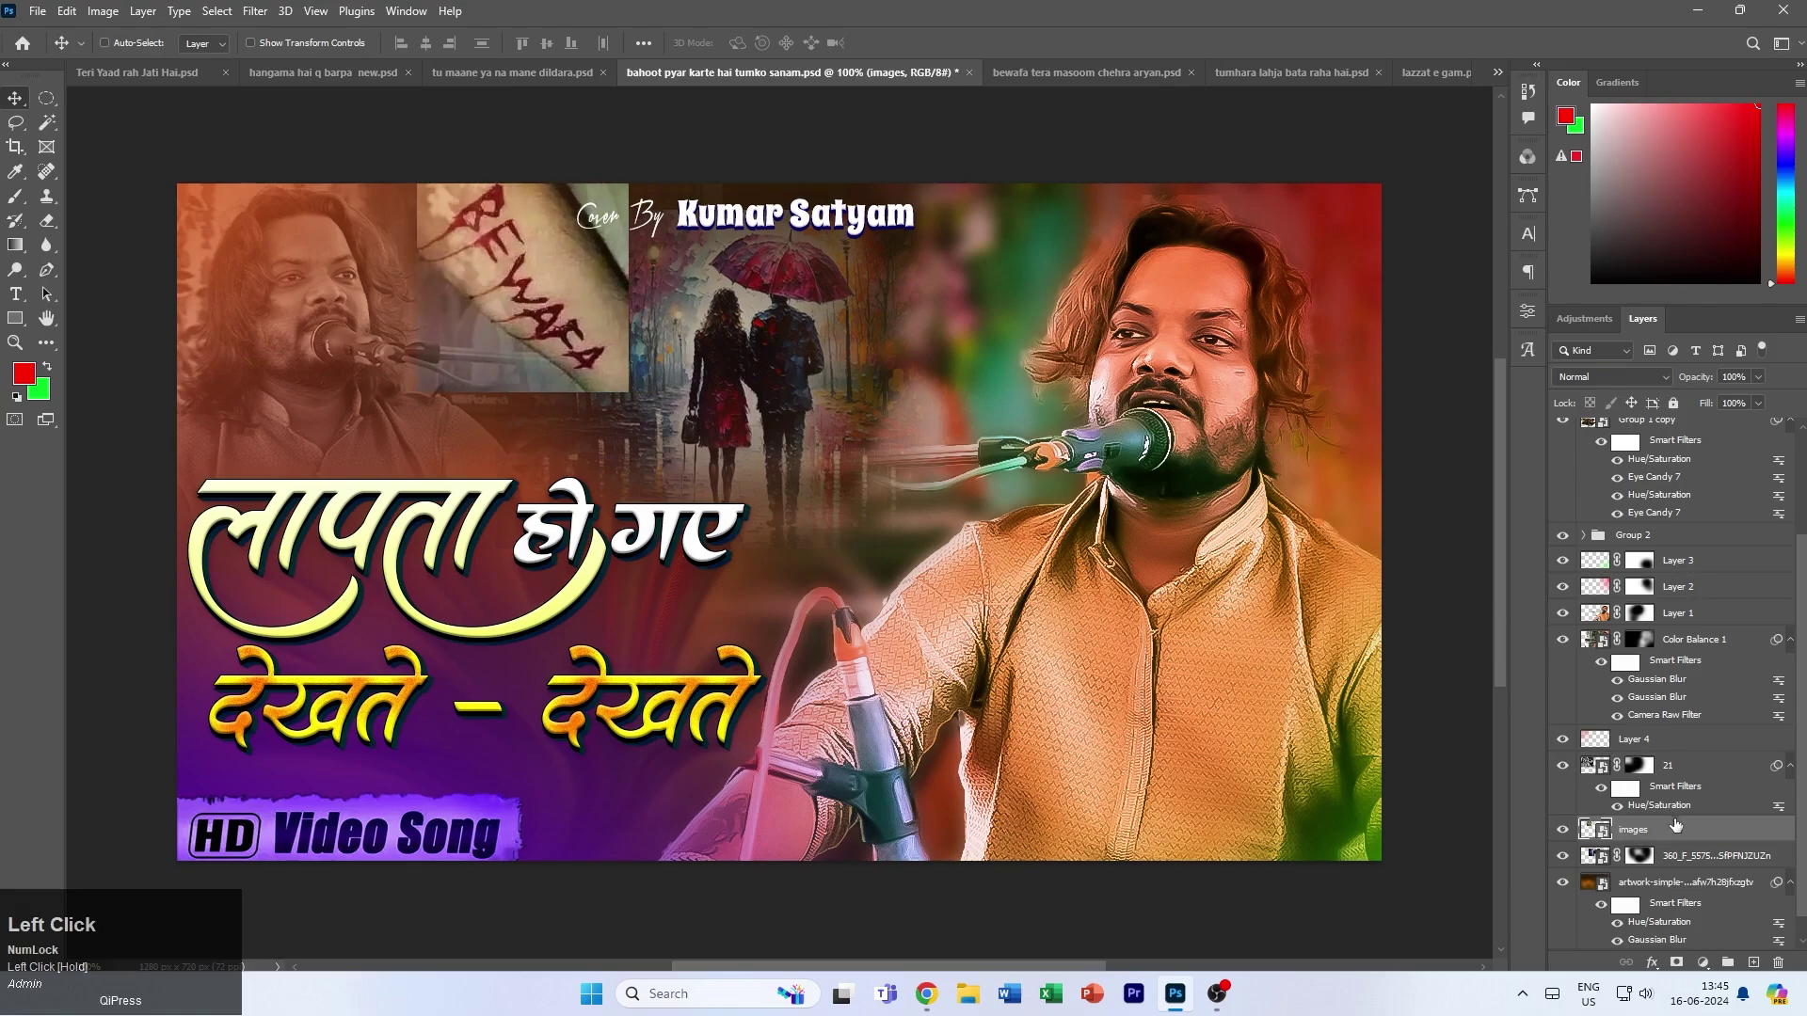
{"action": "left_click_drag", "start_coordinate": [595, 329], "coordinate": [572, 817]}
- Rotate the BEWAFA picture to about -51° and scale it to about 77%, placing it behind the second title line above the Video Song banner
{"action": "key", "text": "ctrl+t"}
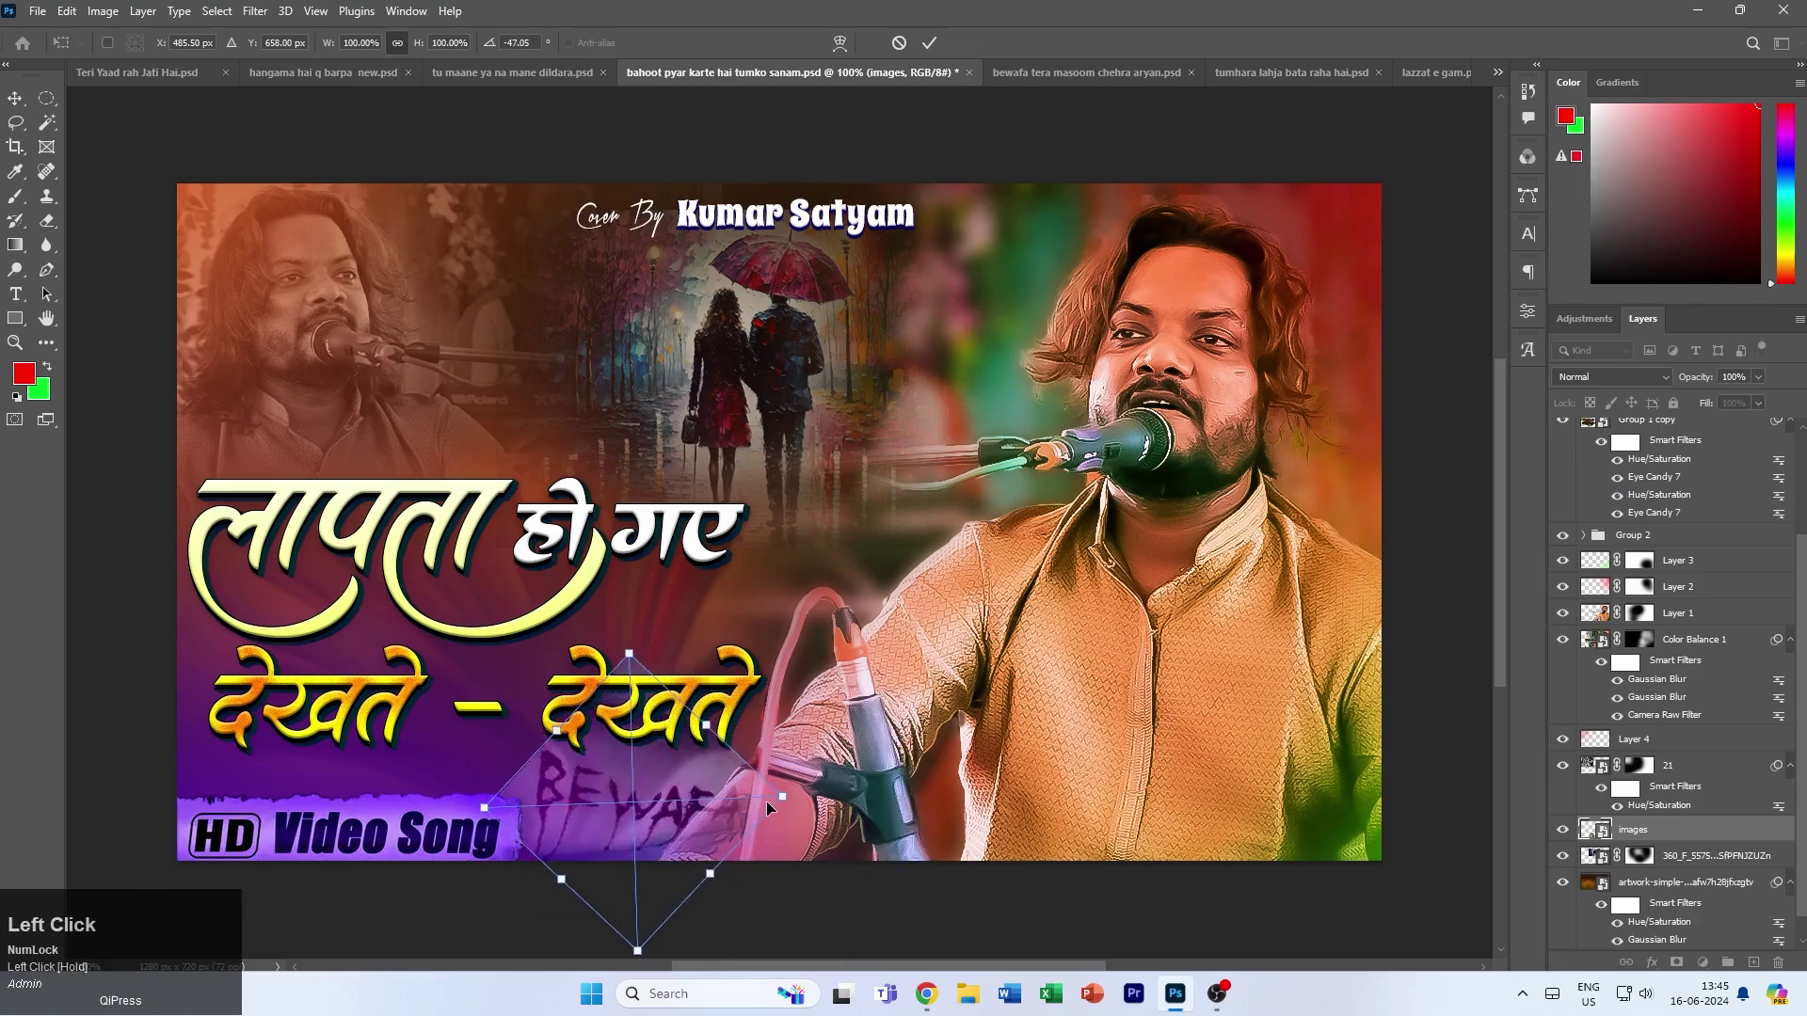
{"action": "left_click_drag", "start_coordinate": [766, 800], "coordinate": [557, 770]}
{"action": "left_click", "coordinate": [4, 97]}
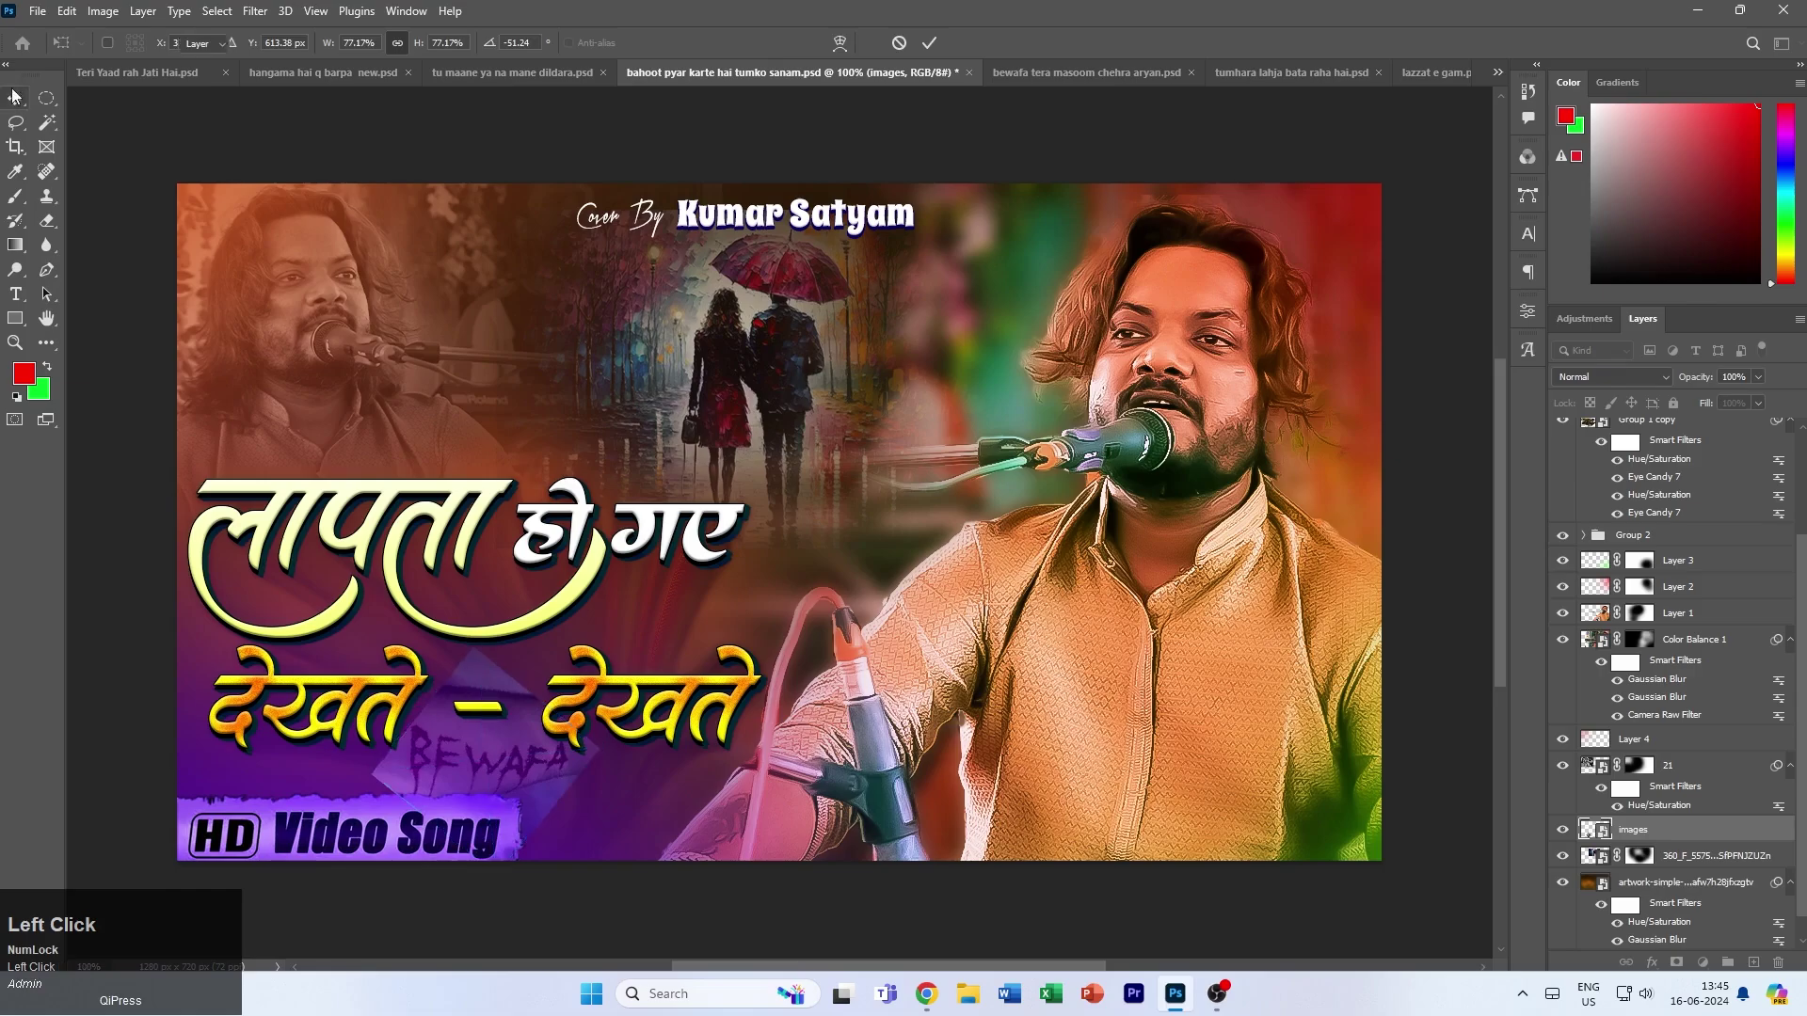
- Add a layer mask to the BEWAFA picture and brush black around its edges so only the faint lettering blends into the background
{"action": "left_click", "coordinate": [1678, 962]}
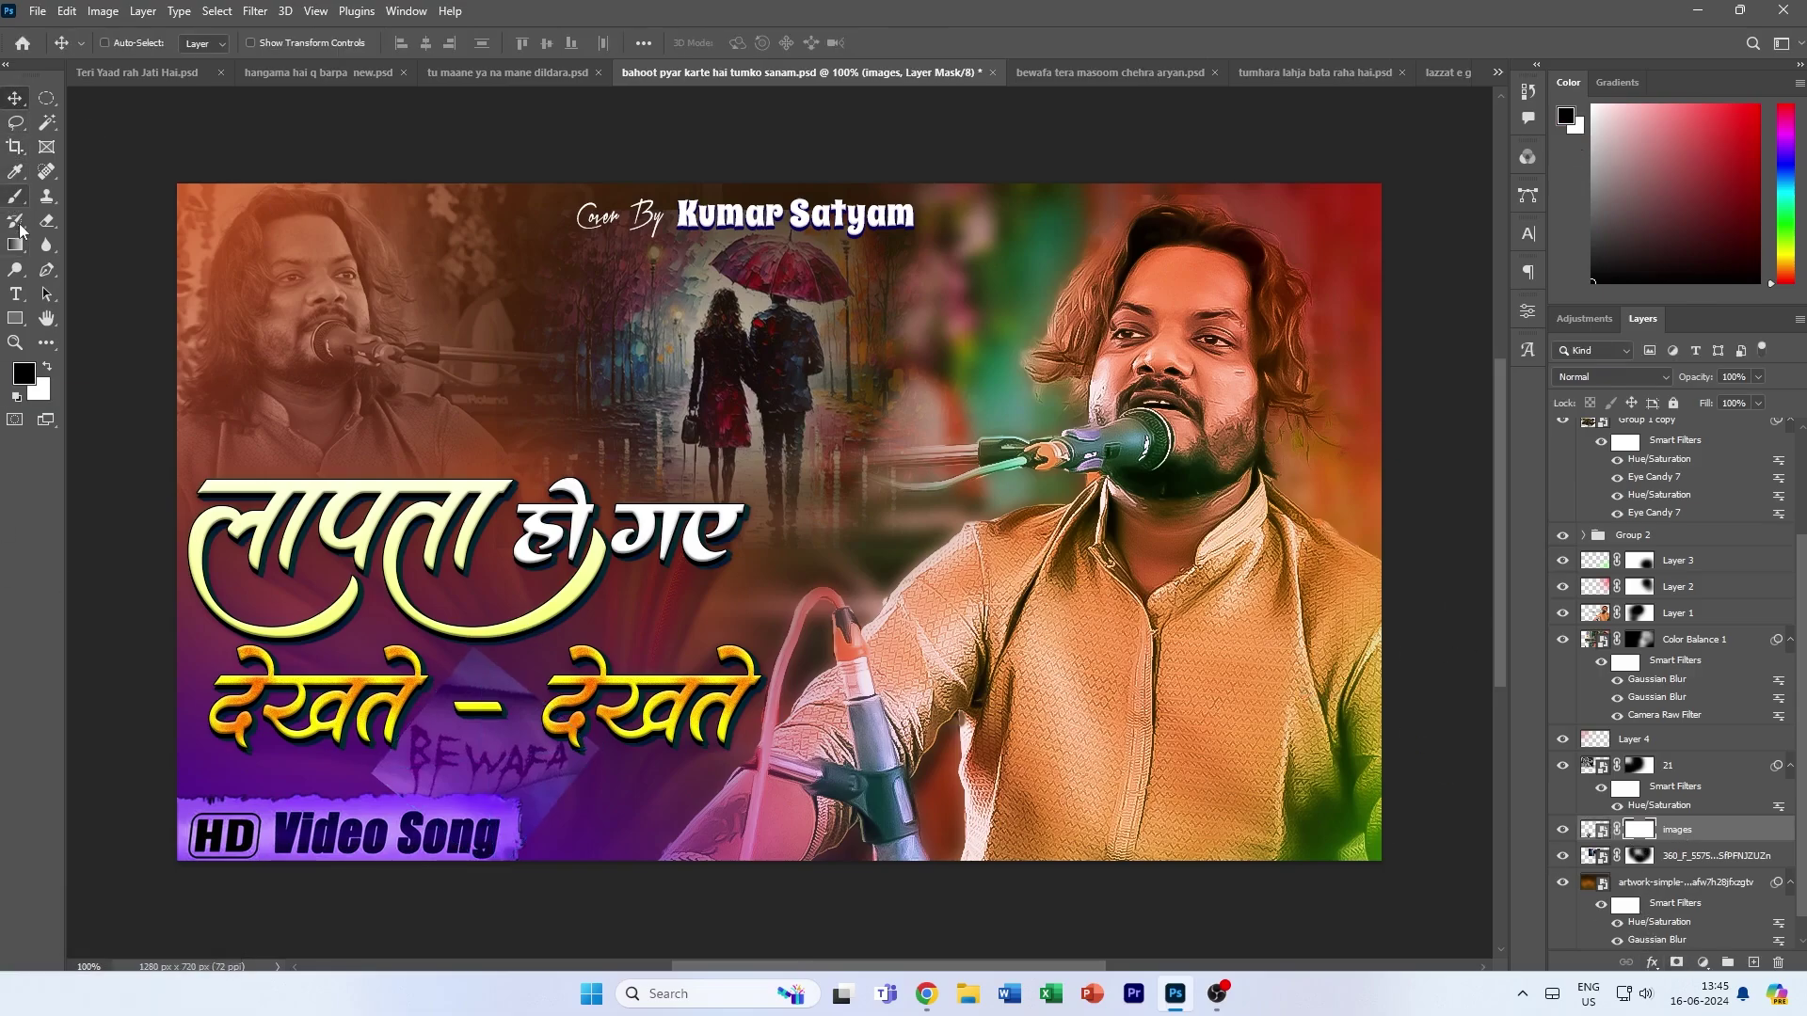
{"action": "left_click", "coordinate": [15, 197]}
{"action": "scroll", "coordinate": [544, 644], "scroll_direction": "up", "scroll_amount": 4}
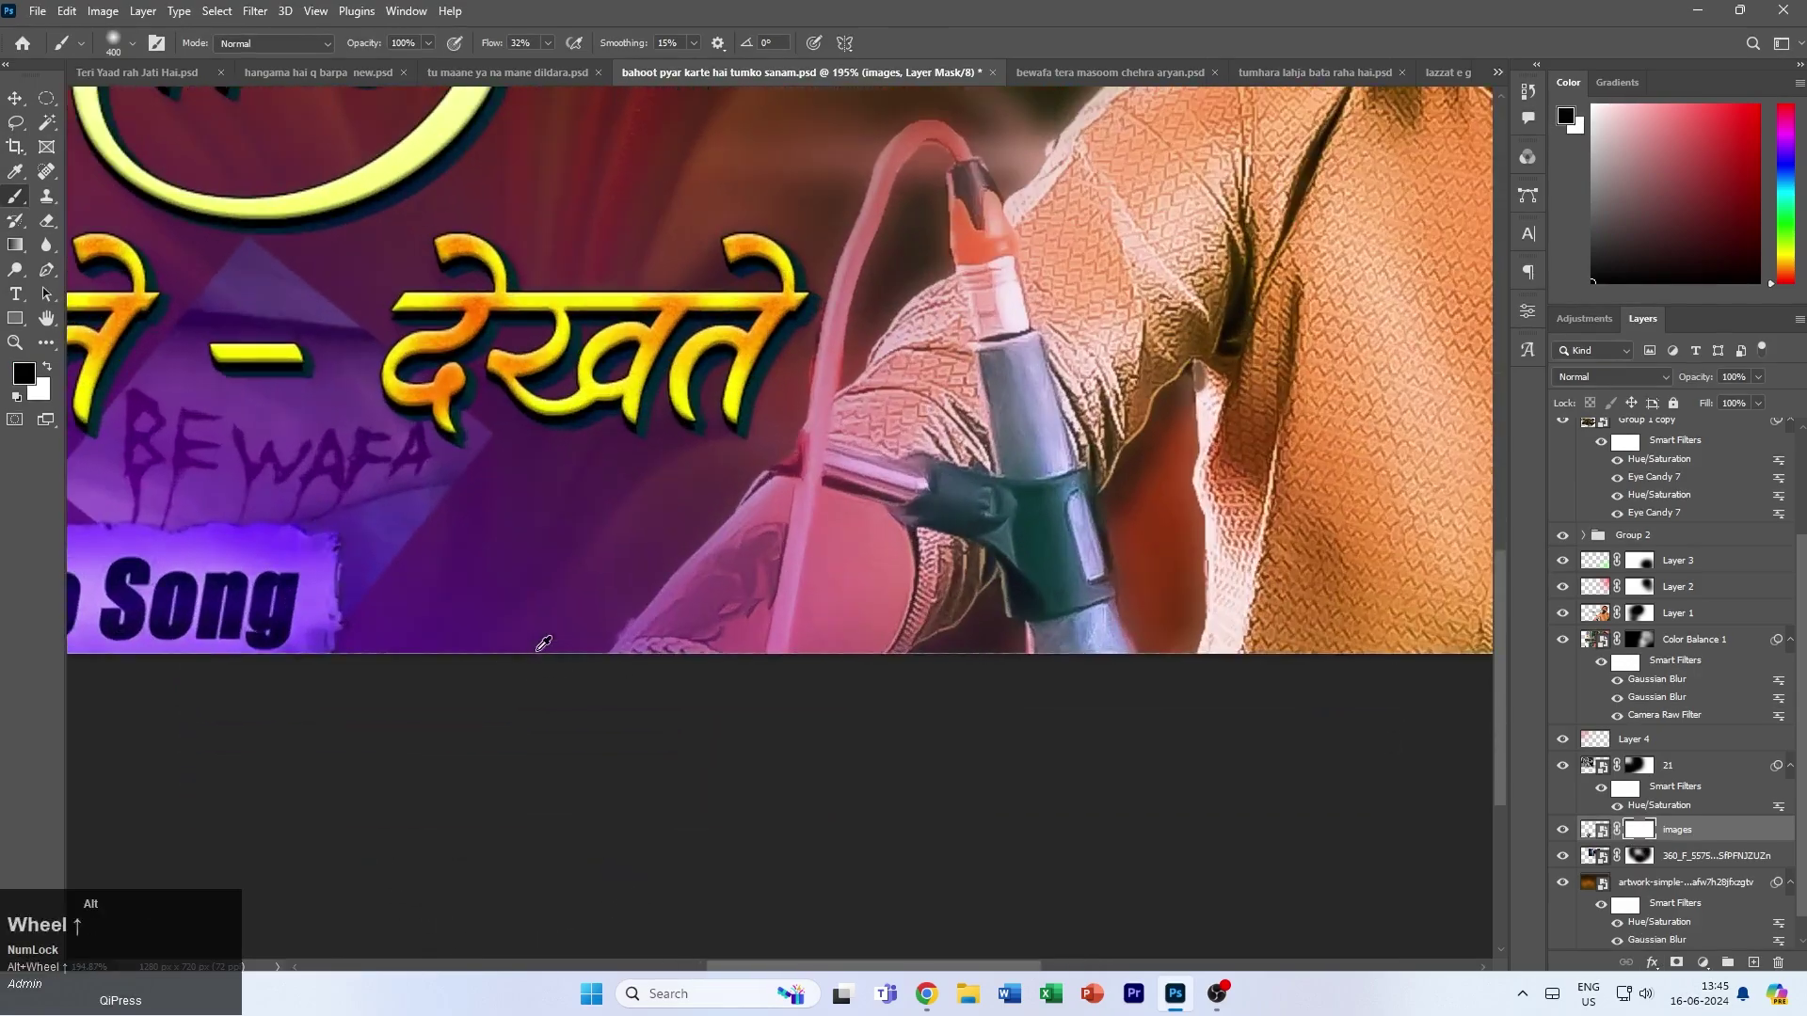
{"action": "scroll", "coordinate": [544, 643], "scroll_direction": "up", "scroll_amount": 1}
{"action": "mouse_move", "coordinate": [314, 741]}
{"action": "left_mouse_down"}
{"action": "mouse_move", "coordinate": [513, 773]}
{"action": "mouse_move", "coordinate": [611, 677]}
{"action": "mouse_move", "coordinate": [658, 589]}
{"action": "mouse_move", "coordinate": [879, 541]}
{"action": "mouse_move", "coordinate": [923, 415]}
{"action": "mouse_move", "coordinate": [932, 454]}
{"action": "left_mouse_up"}
{"action": "key", "text": "bracketleft"}
{"action": "key", "text": "bracketleft"}
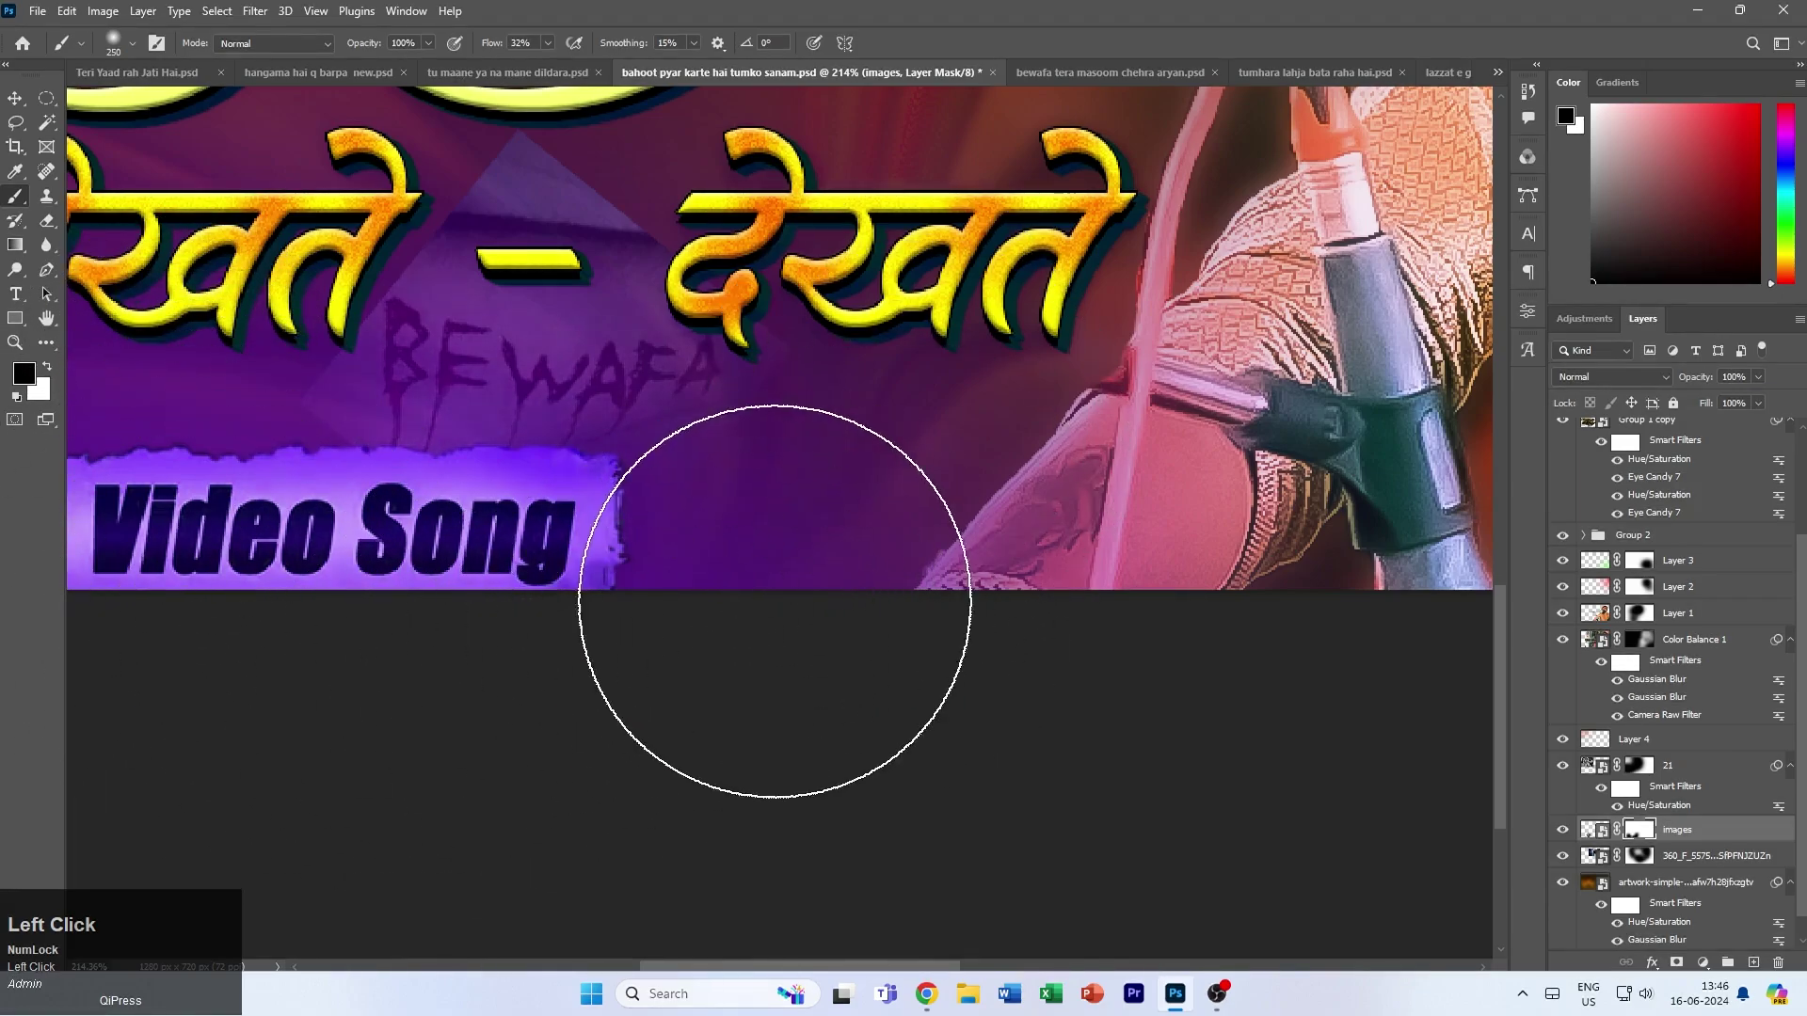
{"action": "scroll", "coordinate": [664, 242], "scroll_direction": "up", "scroll_amount": 3}
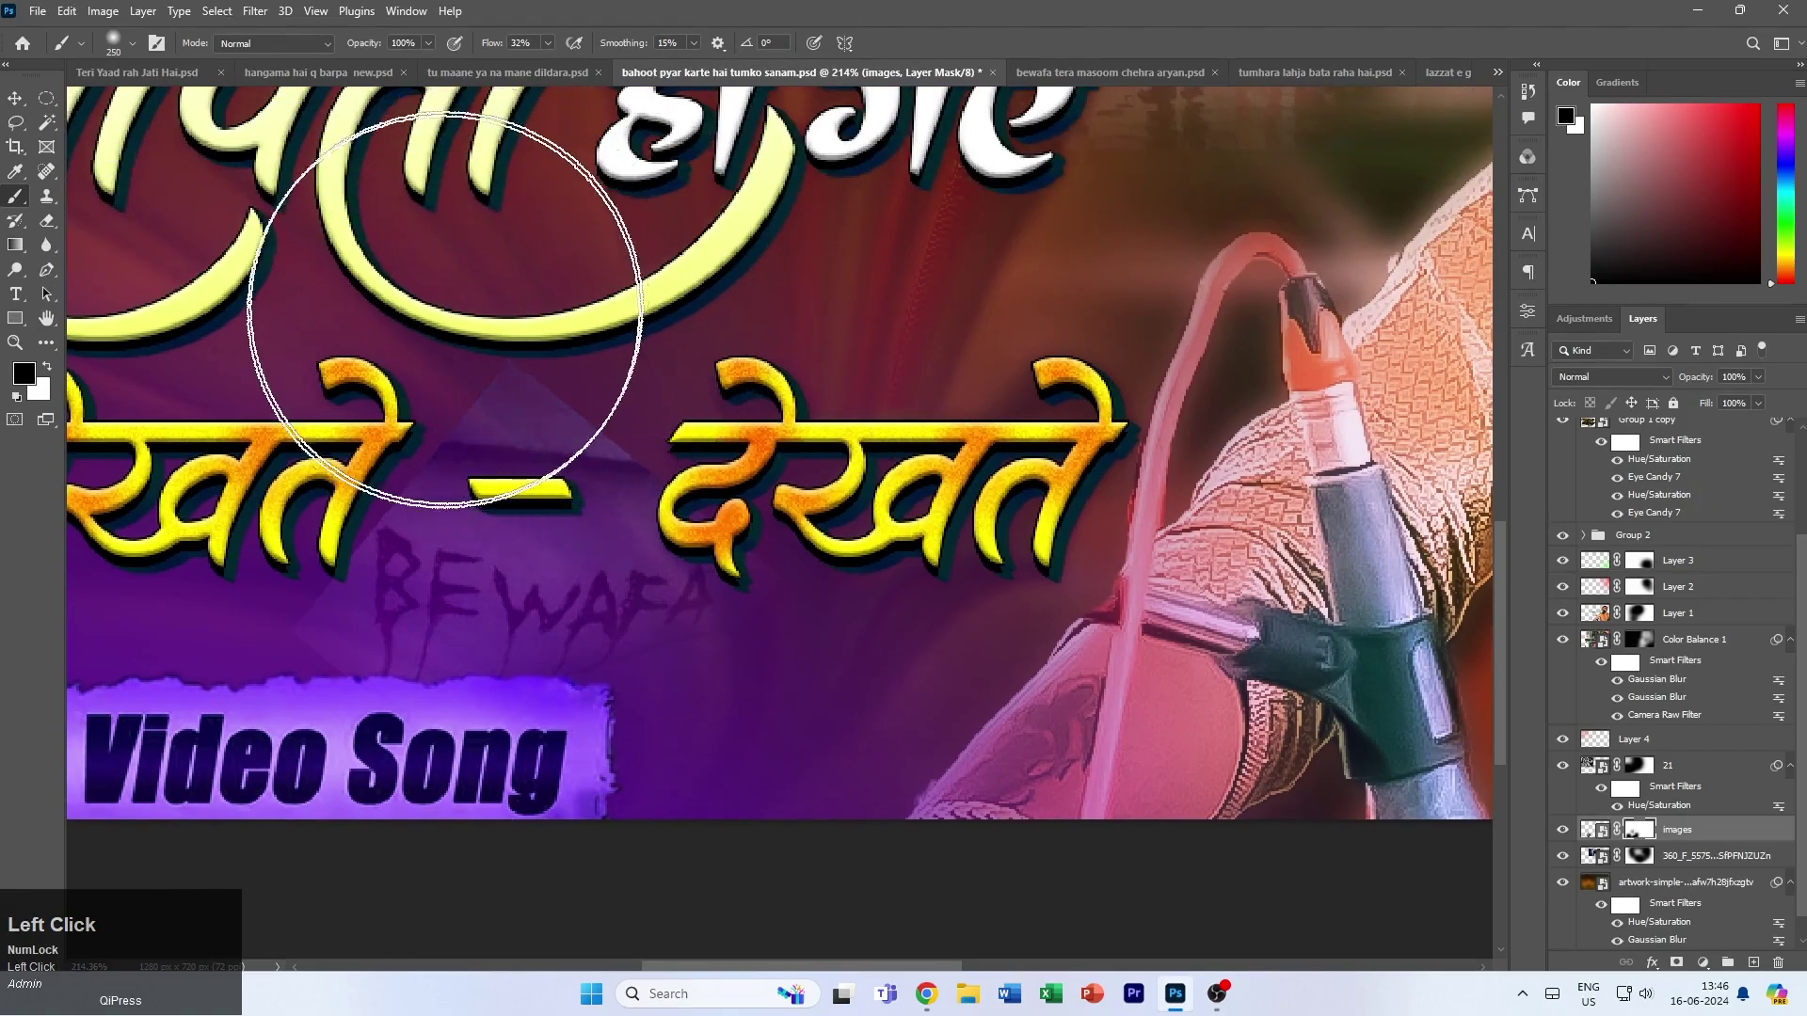
{"action": "mouse_move", "coordinate": [446, 309]}
{"action": "left_mouse_down"}
{"action": "mouse_move", "coordinate": [291, 234]}
{"action": "mouse_move", "coordinate": [597, 274]}
{"action": "mouse_move", "coordinate": [809, 253]}
{"action": "mouse_move", "coordinate": [504, 323]}
{"action": "mouse_move", "coordinate": [960, 348]}
{"action": "mouse_move", "coordinate": [121, 743]}
{"action": "mouse_move", "coordinate": [146, 698]}
{"action": "left_mouse_up"}
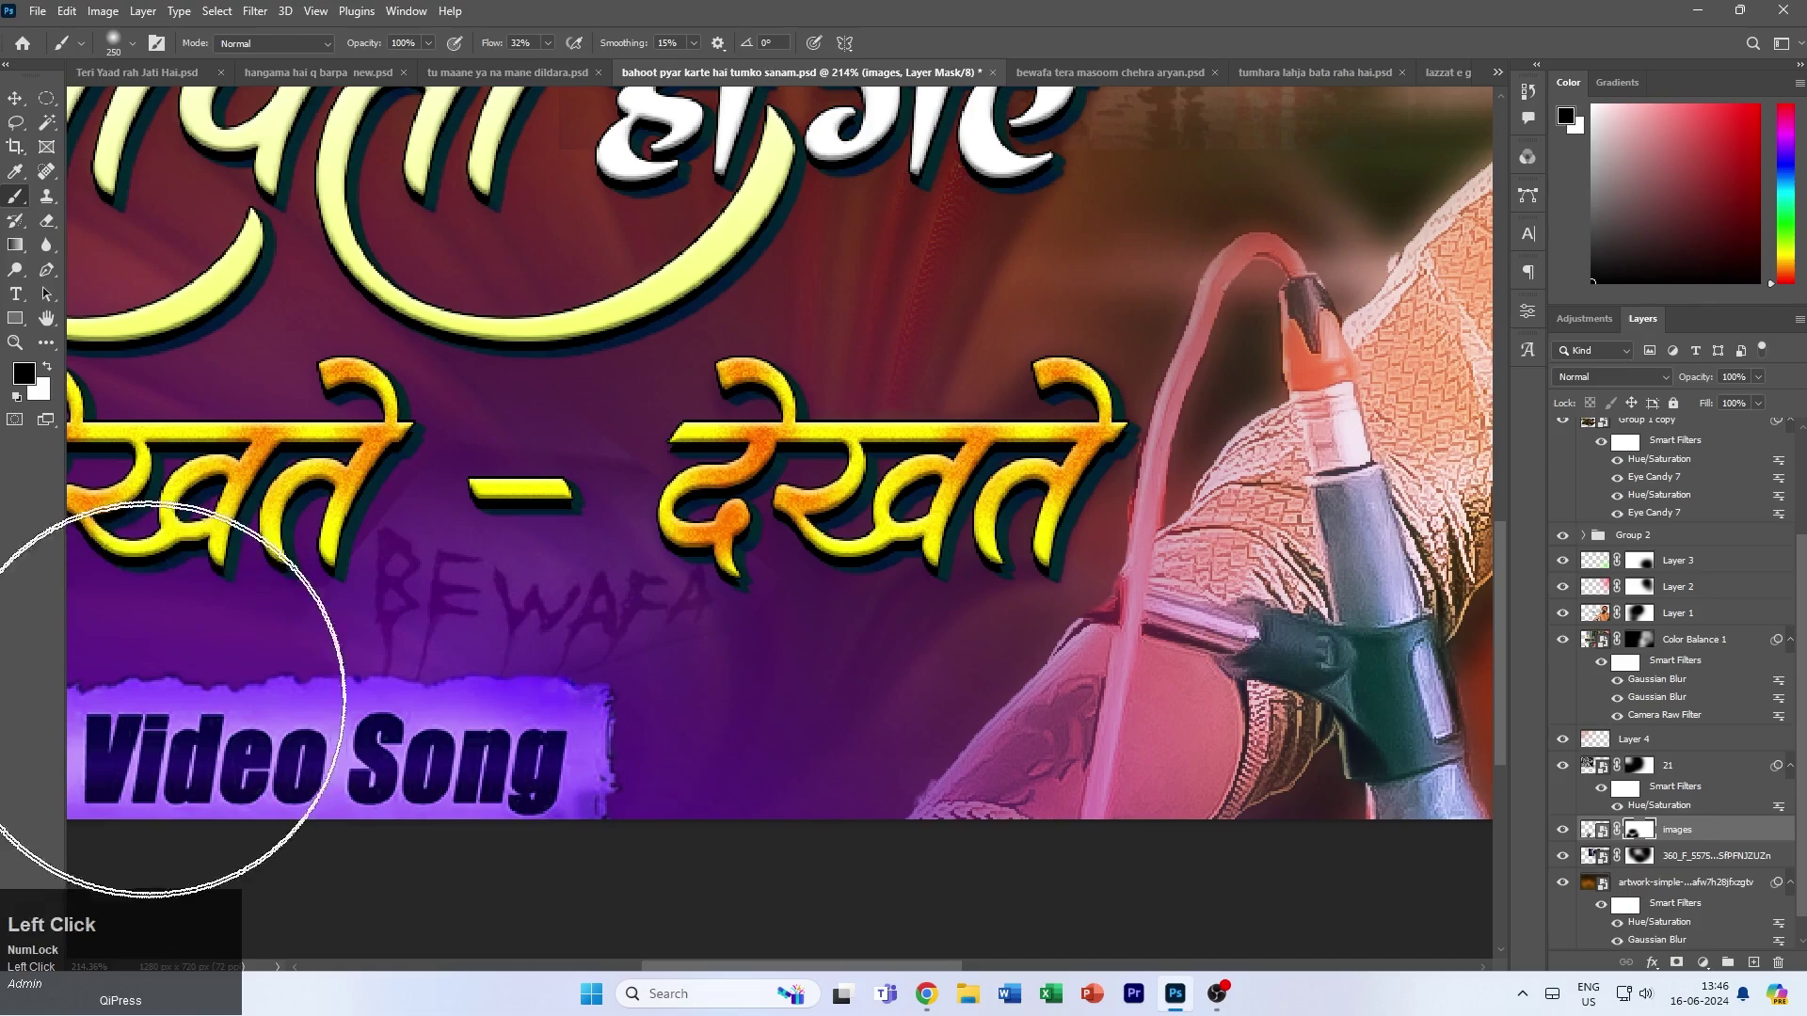
{"action": "left_click", "coordinate": [16, 98]}
{"action": "key", "text": "ctrl+1"}
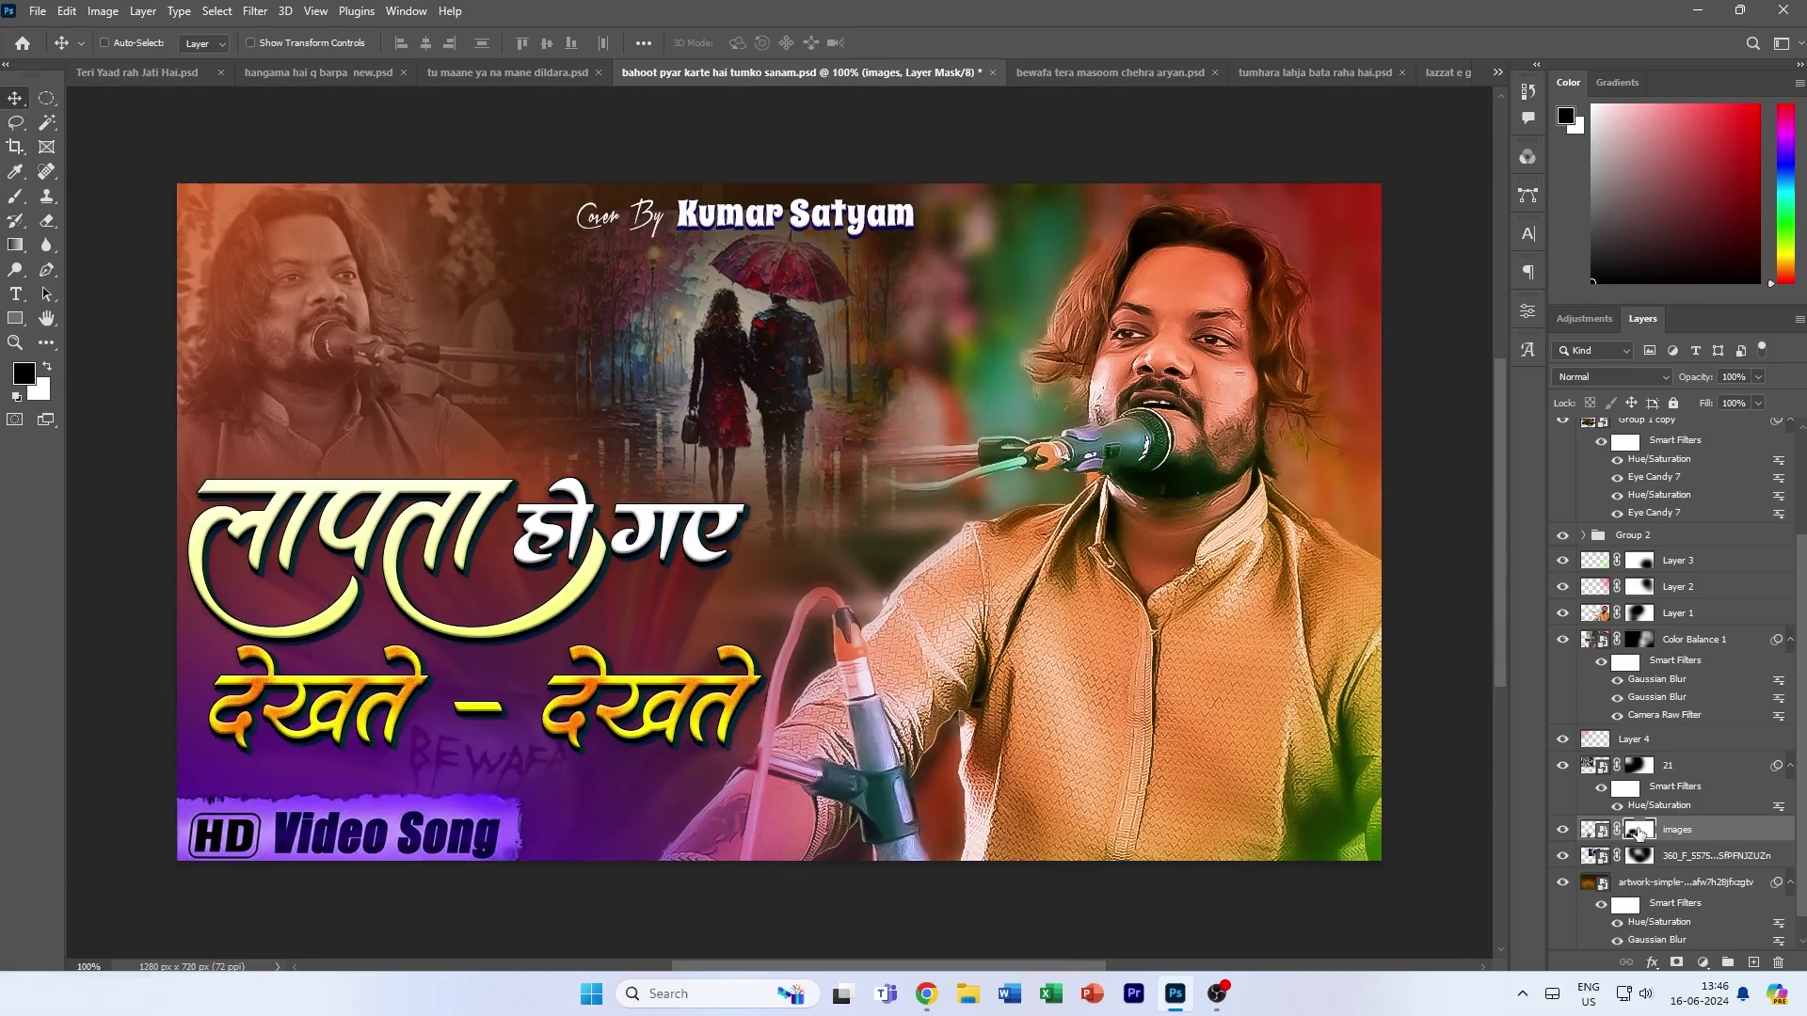
- Shift Layer 4's hue to about -75 for a purple glow over the small singer and set the layer's opacity to 54%
{"action": "scroll", "coordinate": [1663, 463], "scroll_direction": "up", "scroll_amount": 3}
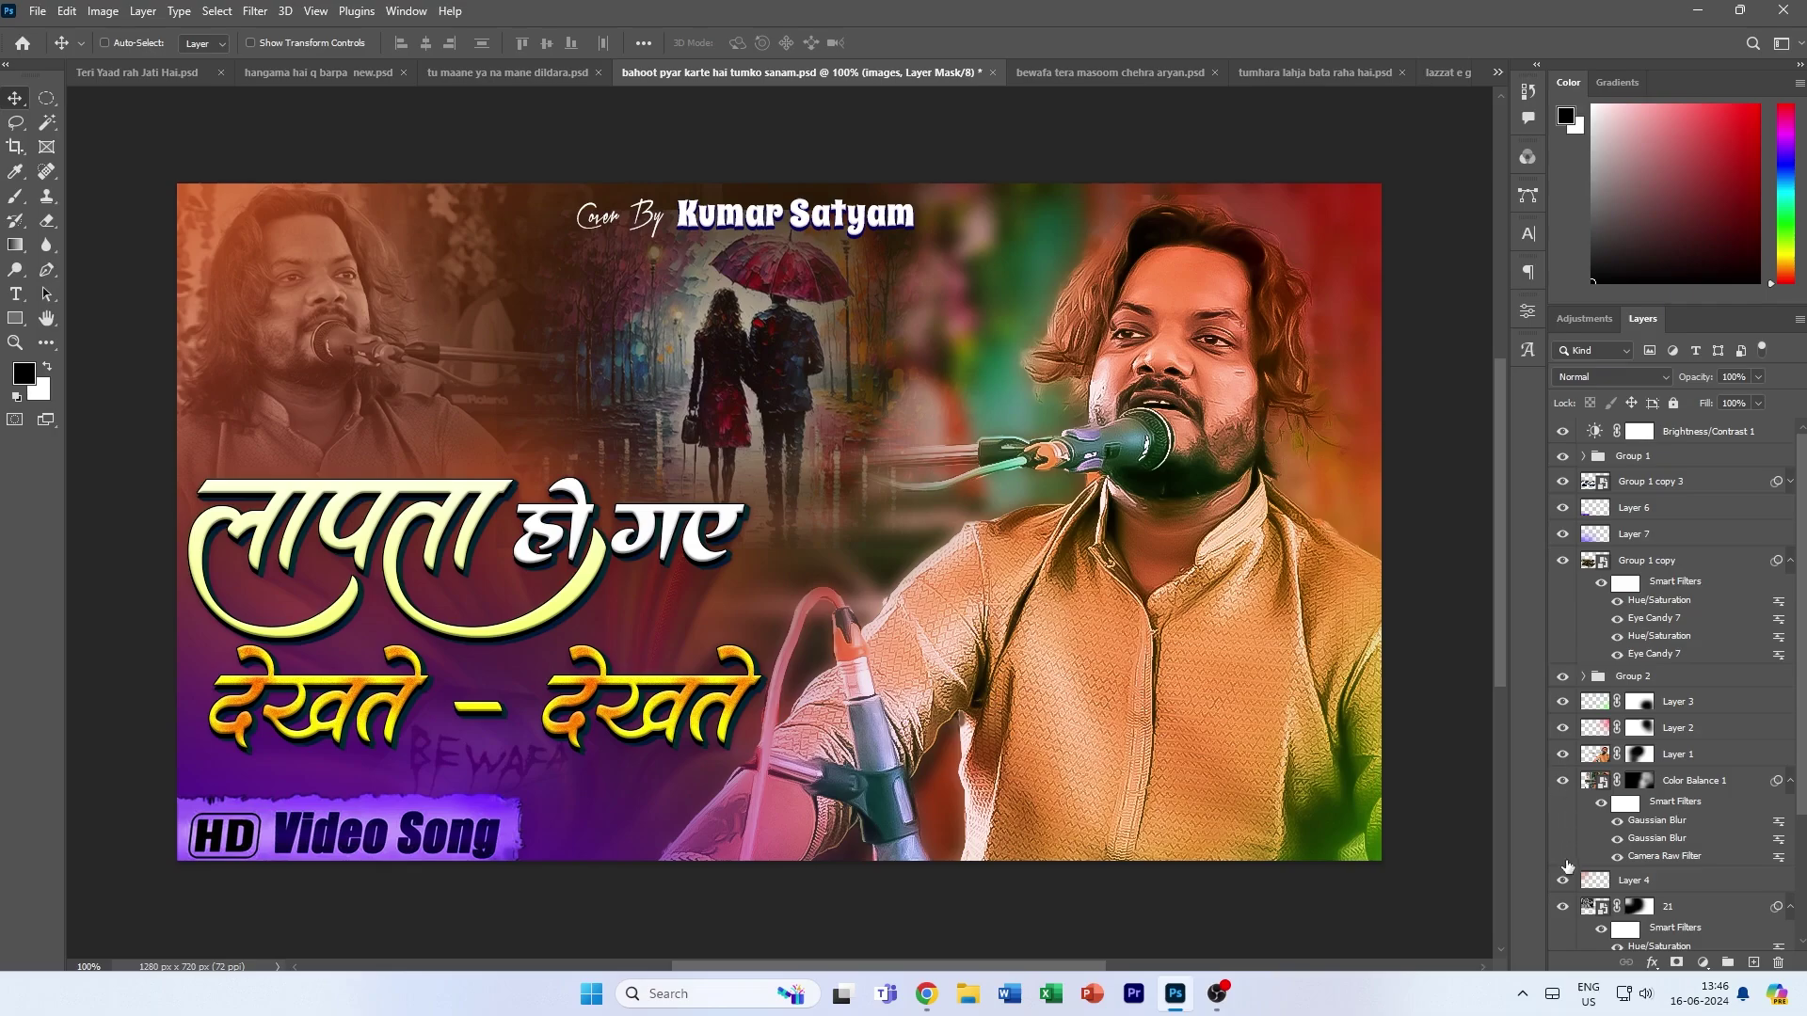
{"action": "left_click", "coordinate": [1662, 890]}
{"action": "key", "text": "ctrl+u"}
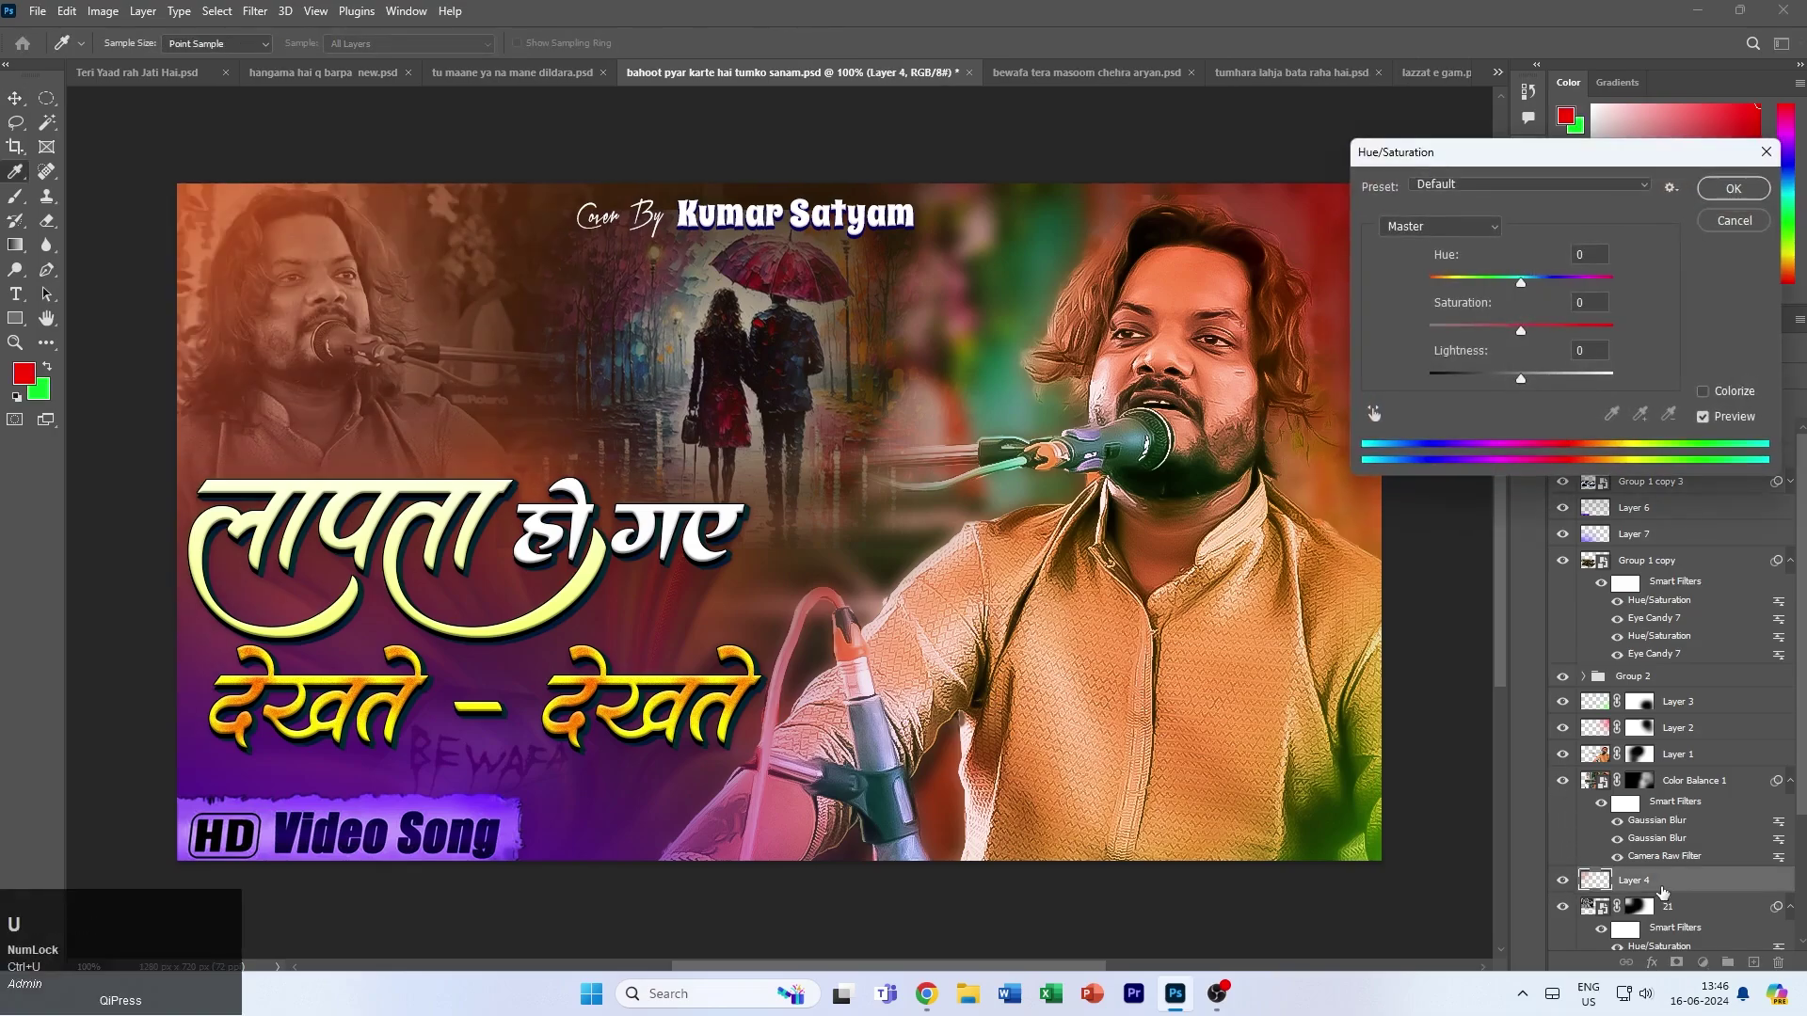
{"action": "left_click_drag", "start_coordinate": [1513, 283], "coordinate": [1473, 287]}
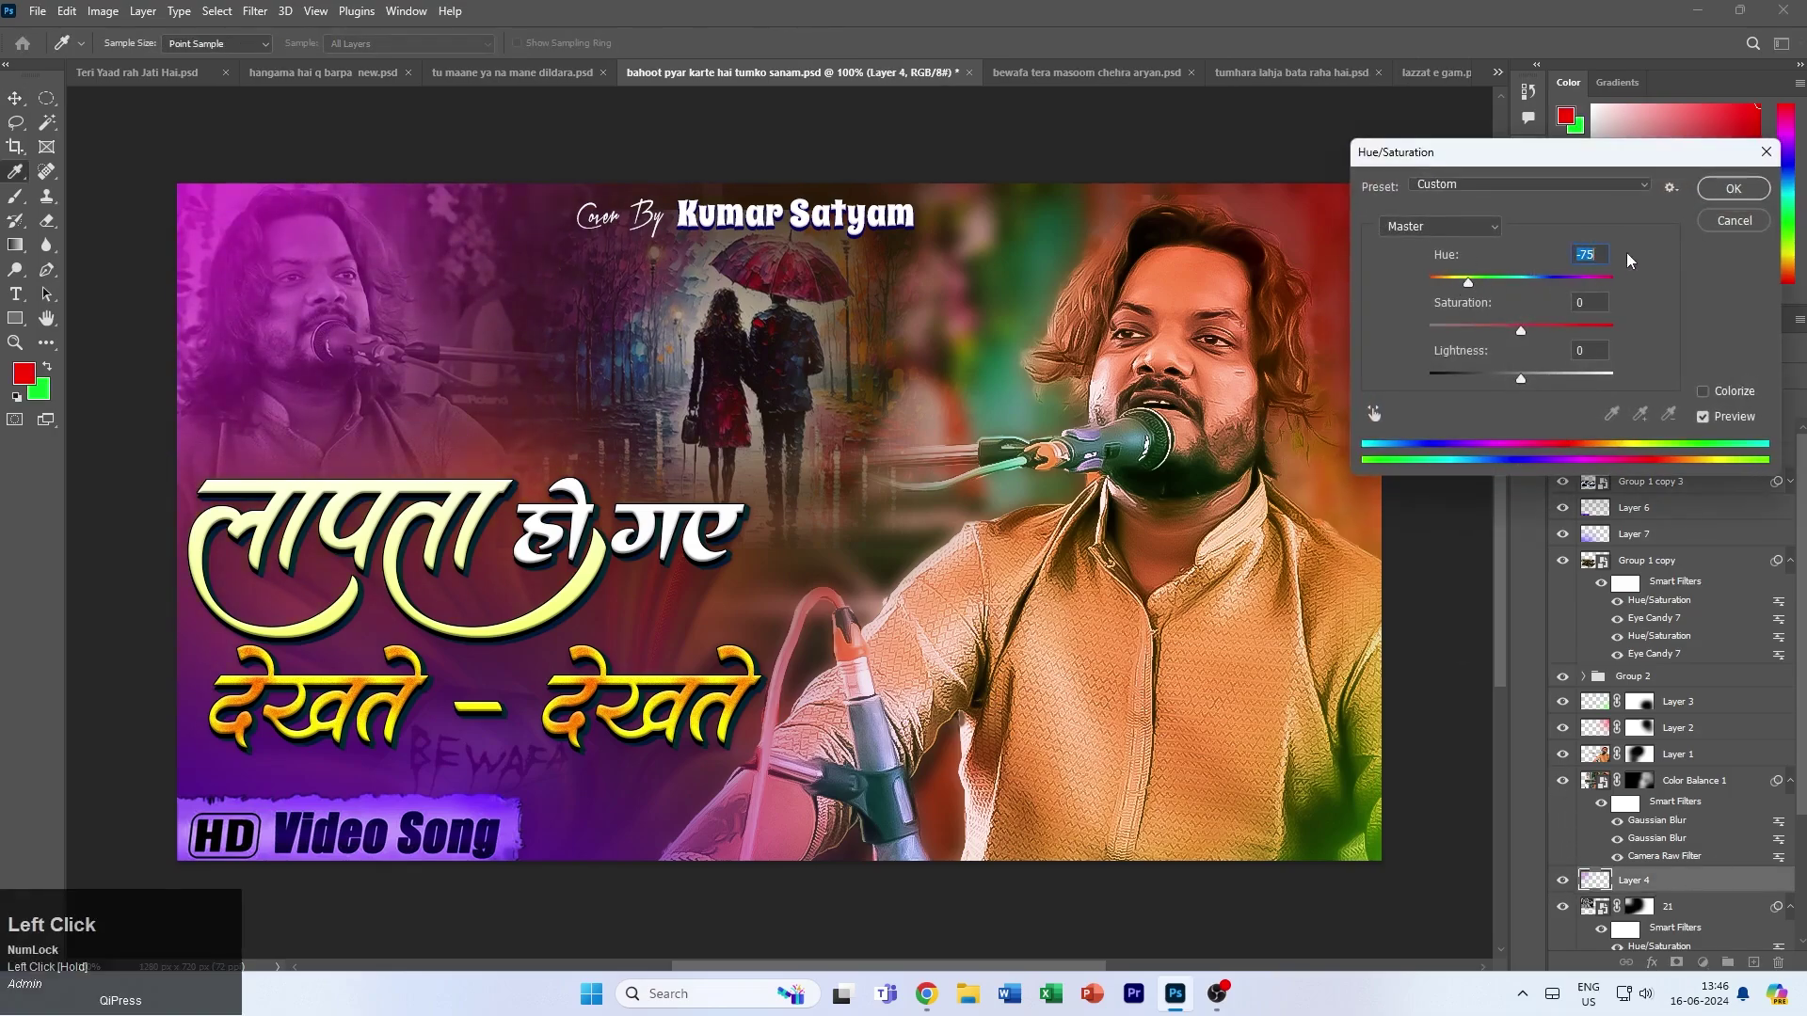
{"action": "left_click", "coordinate": [1718, 193]}
{"action": "left_click_drag", "start_coordinate": [1692, 383], "coordinate": [1683, 378]}
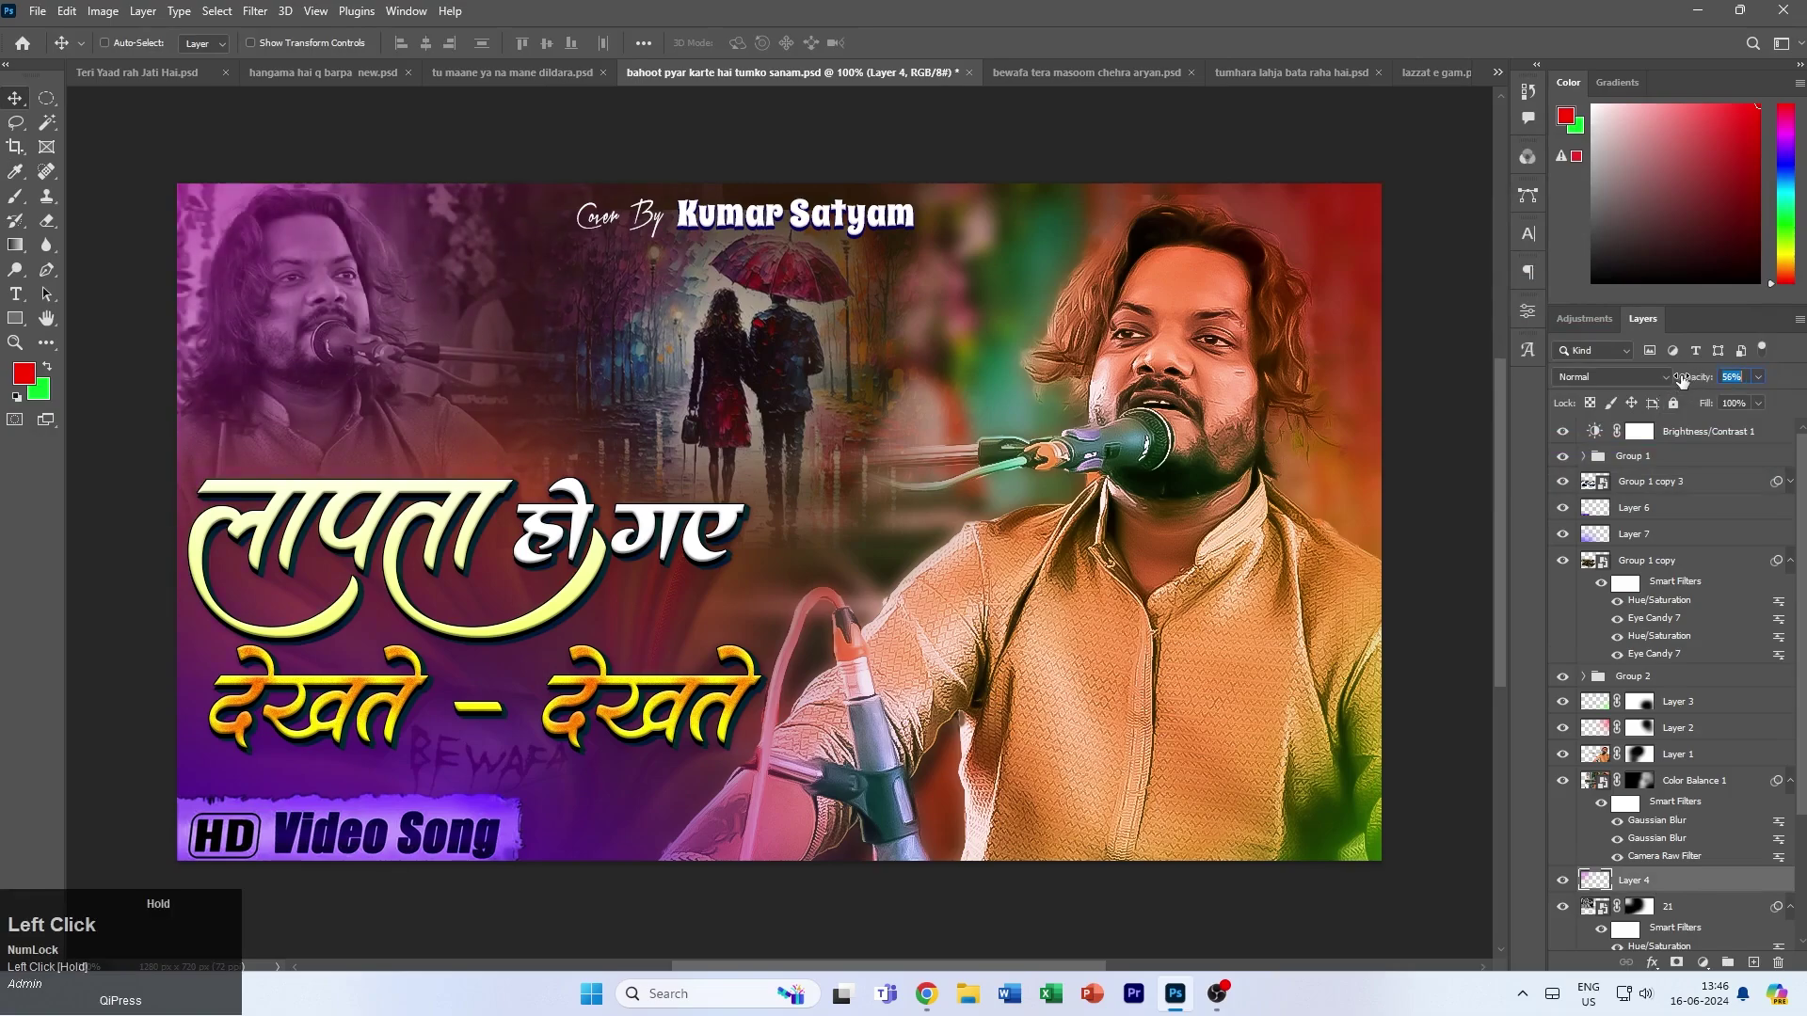
{"action": "scroll", "coordinate": [643, 442], "scroll_direction": "up", "scroll_amount": 1}
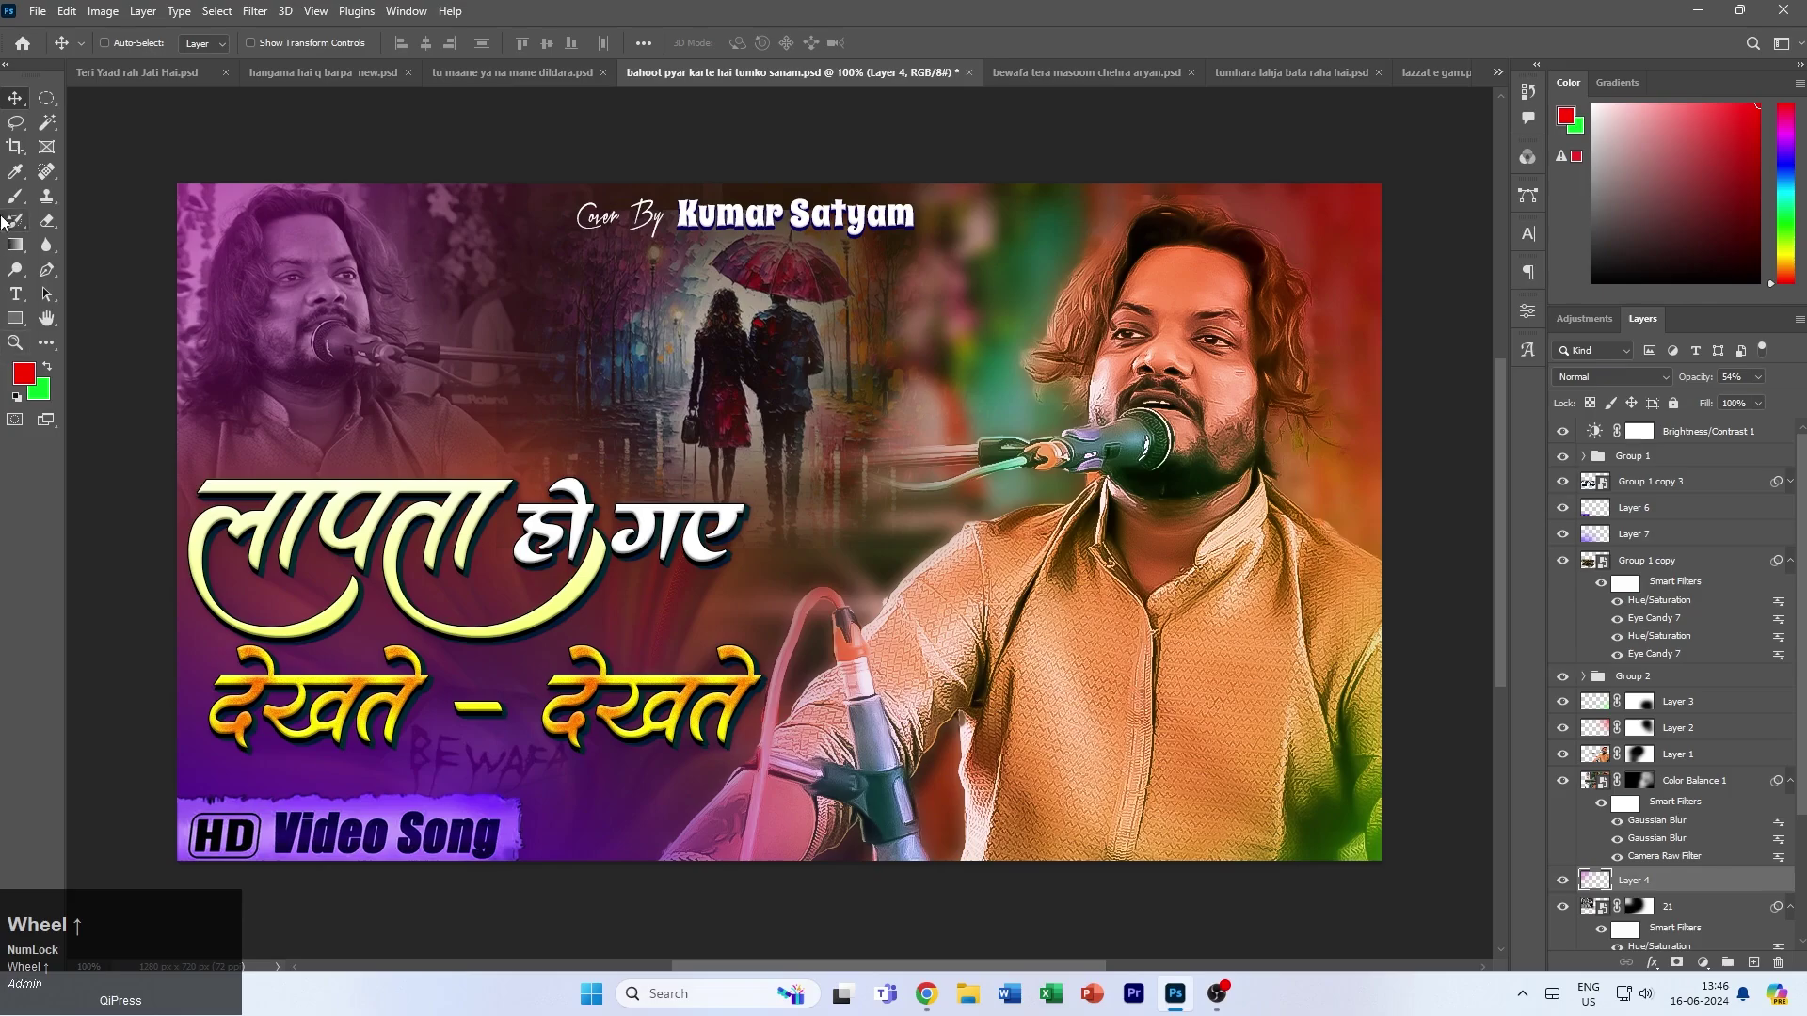
- Save the design as a separate PSD under a new file name beginning with "lapa"
{"action": "left_click", "coordinate": [37, 11]}
{"action": "left_click", "coordinate": [60, 242]}
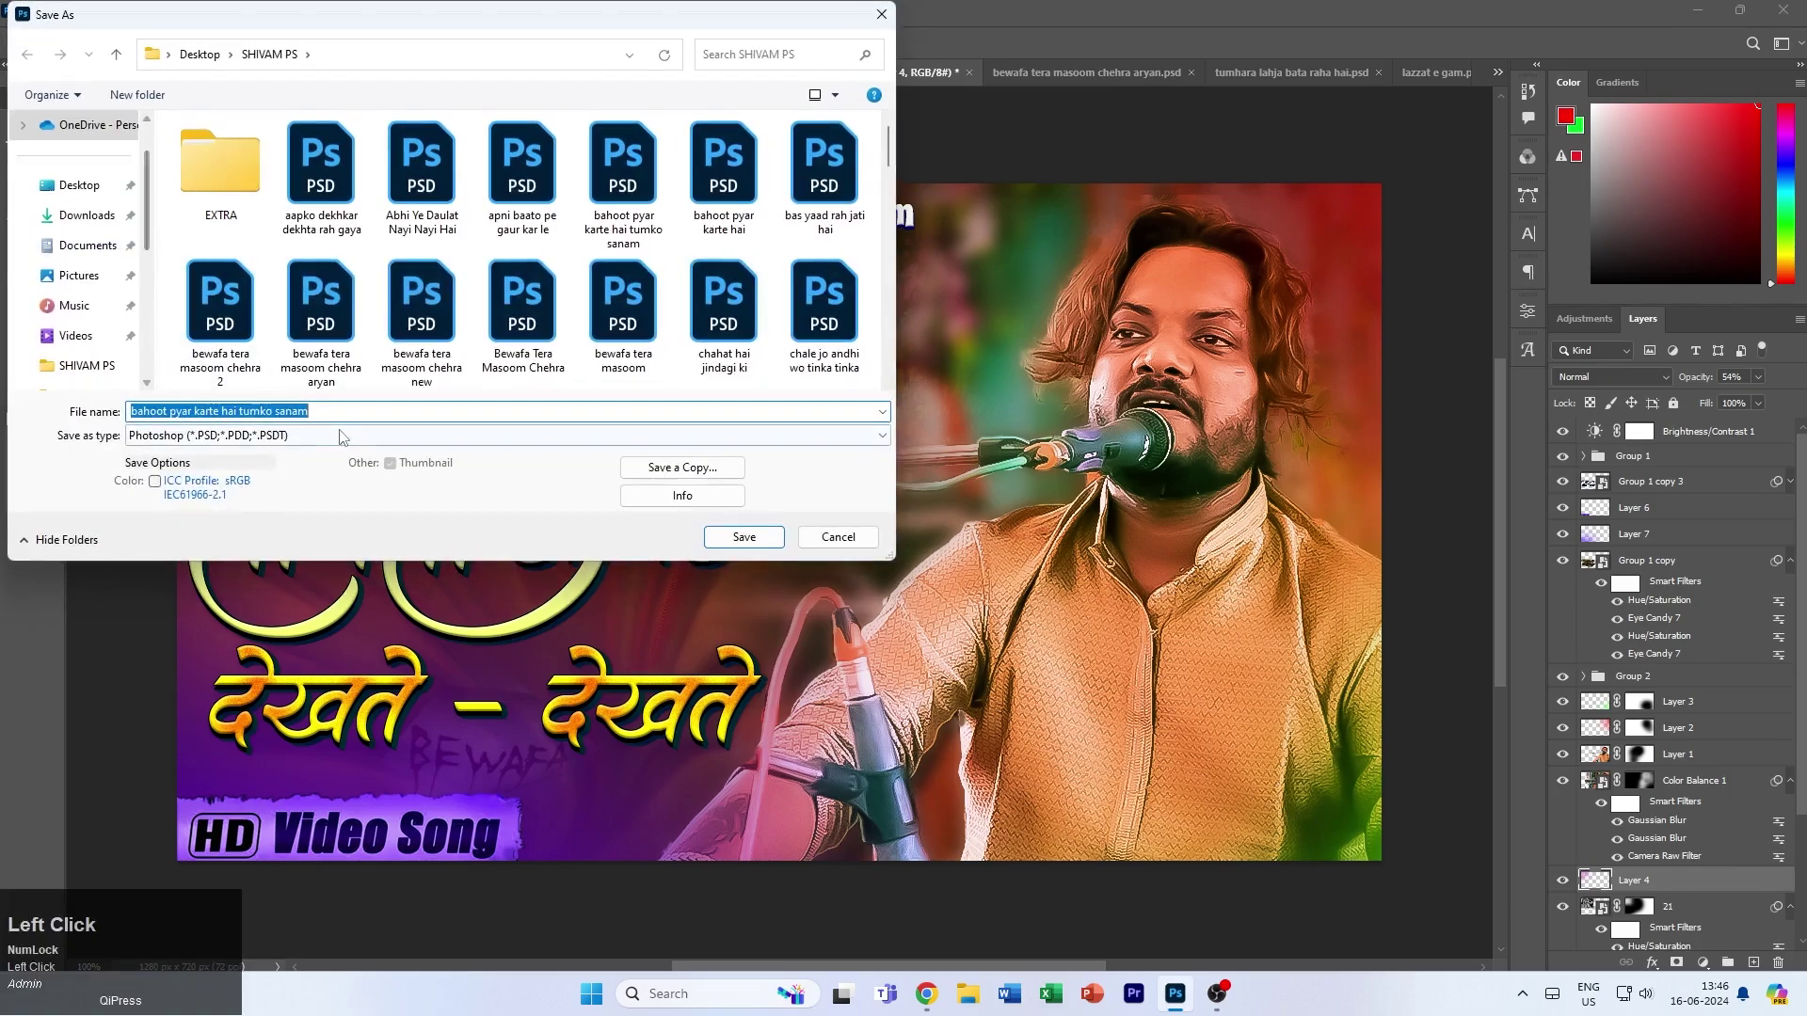
{"action": "left_click", "coordinate": [361, 411]}
{"action": "double_click", "coordinate": [360, 411]}
{"action": "key", "text": "ctrl+a"}
{"action": "type", "text": "lapa"}
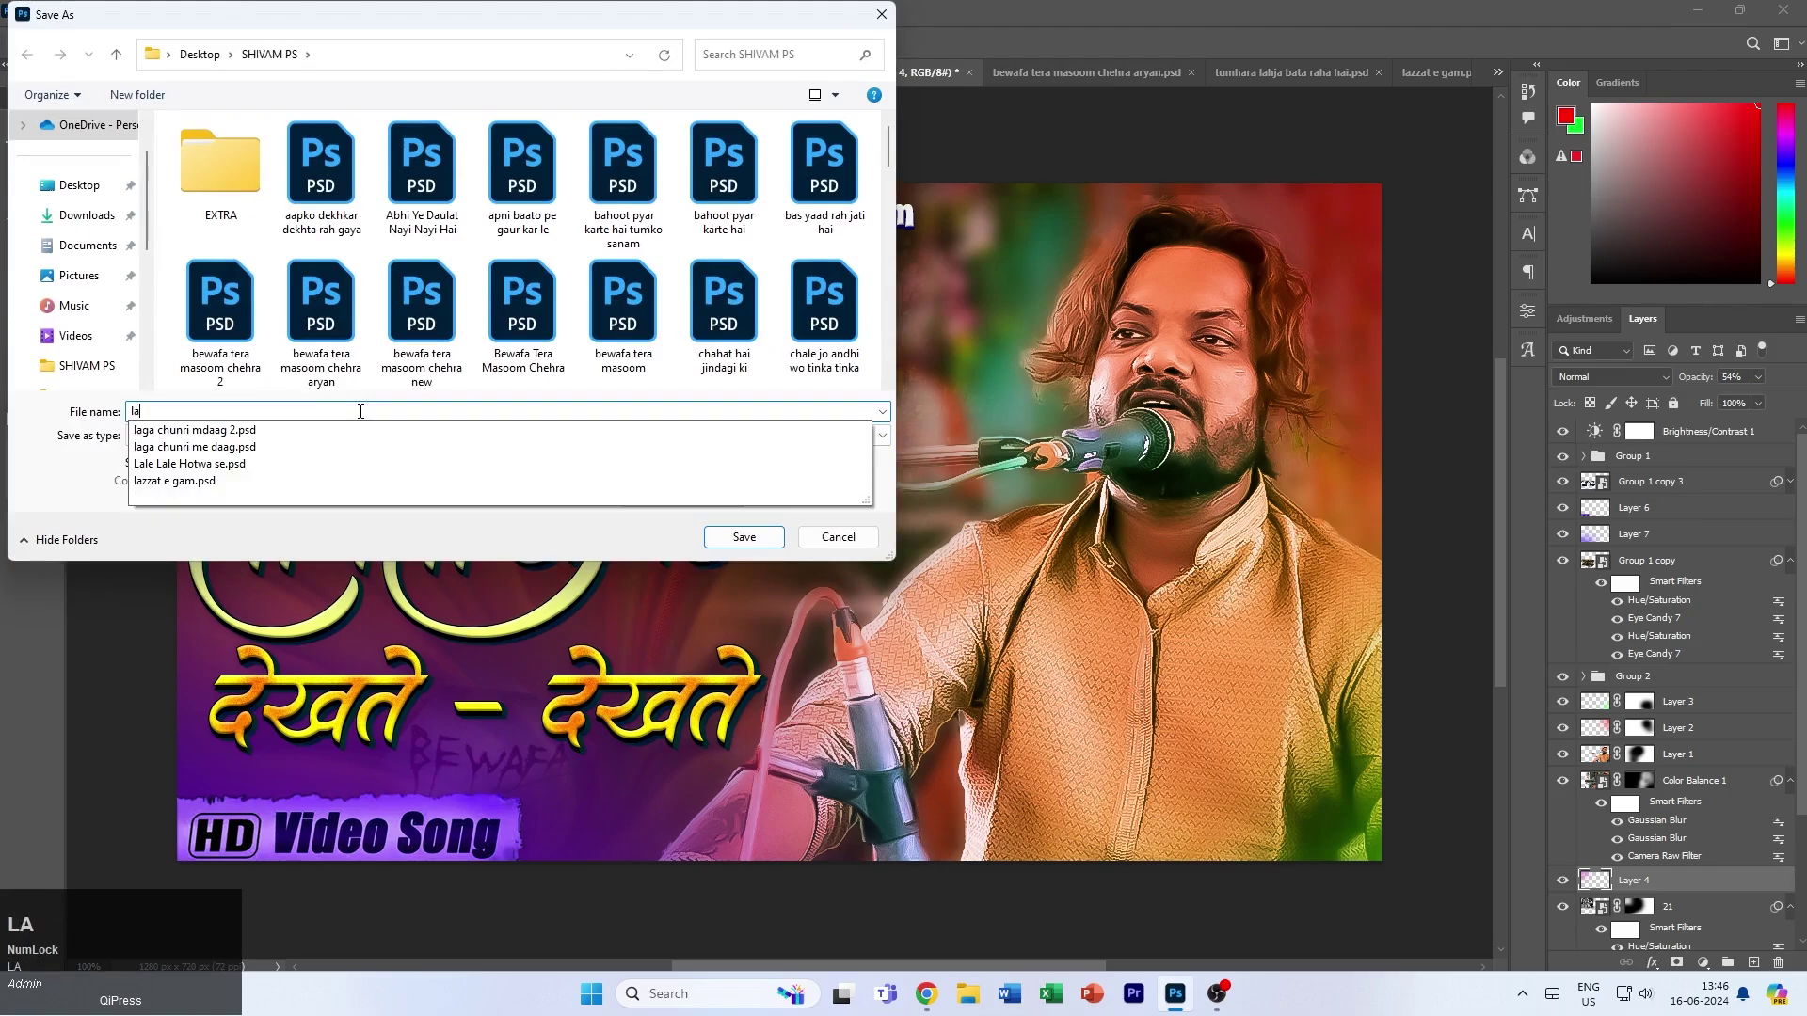